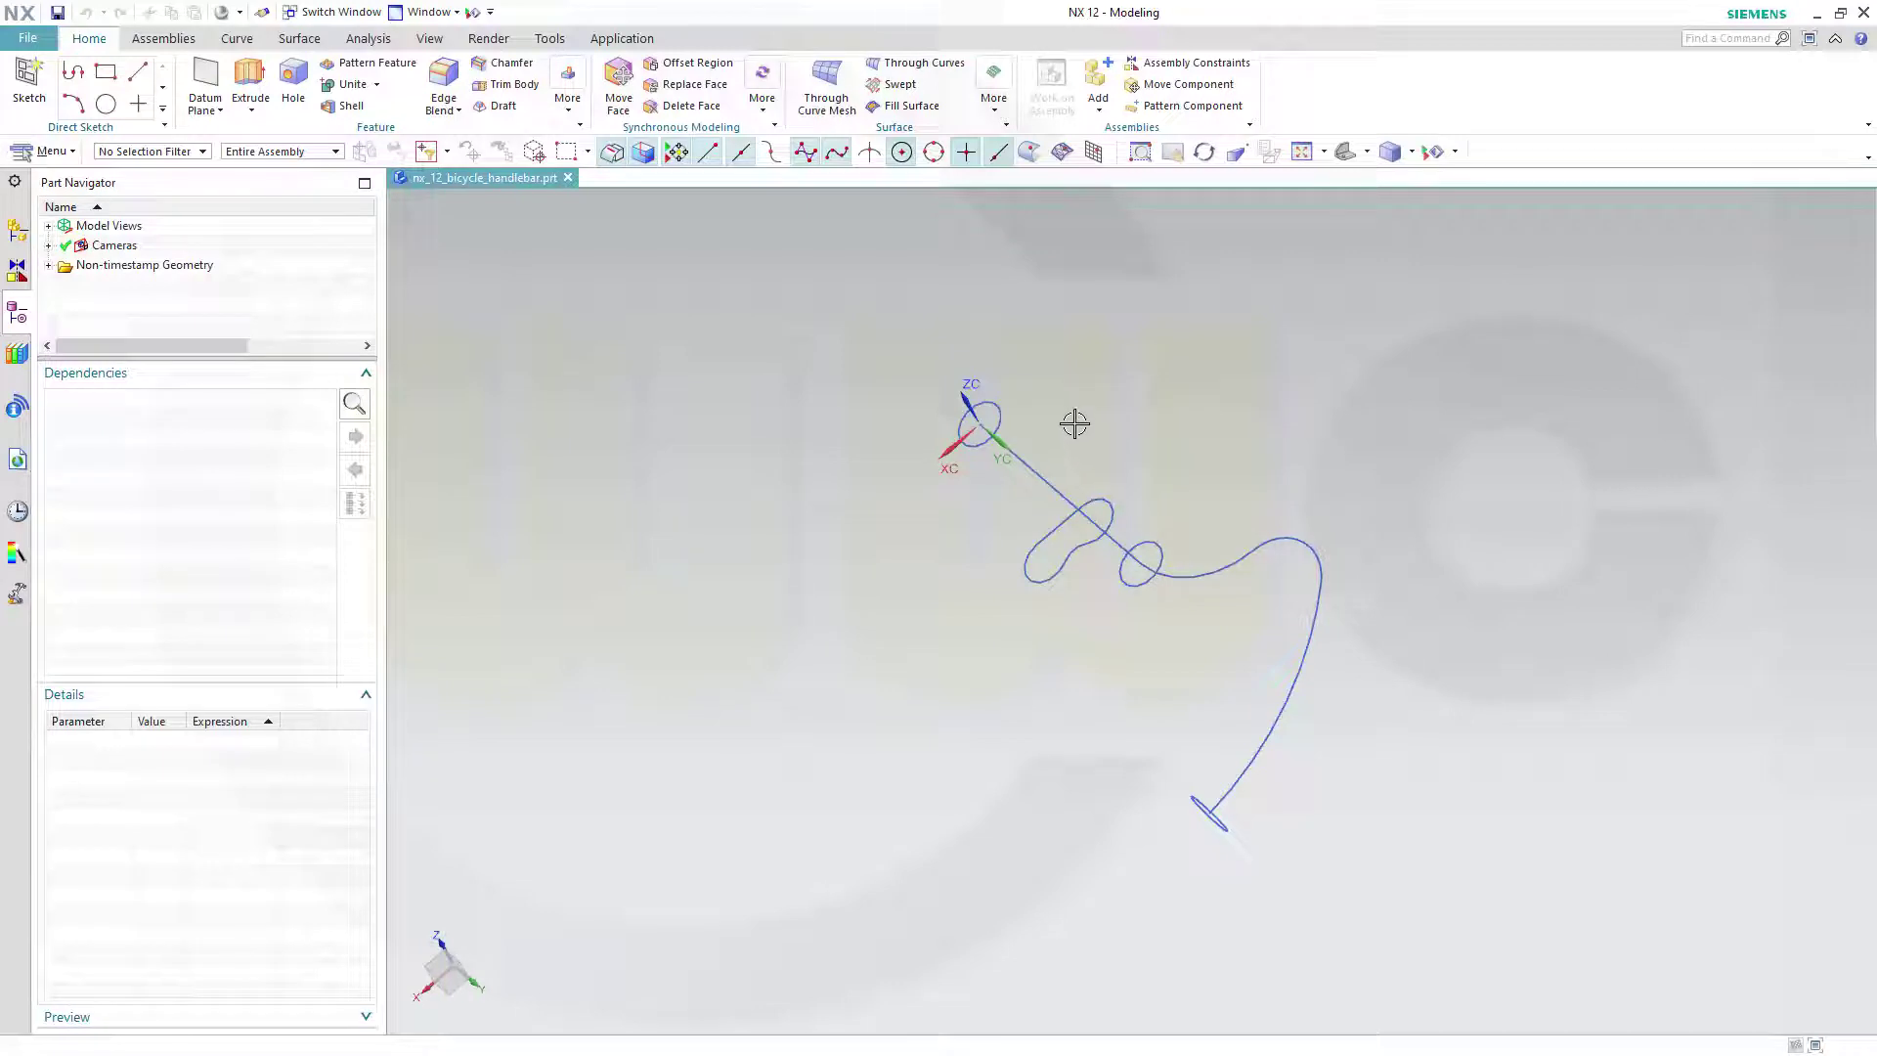
- Copy both halves of the circle at the origin 20 mm along the YC axis with Move Object, keeping the original
{"action": "mouse_move", "coordinate": [1074, 423]}
{"action": "middle_mouse_down"}
{"action": "mouse_move", "coordinate": [1056, 423]}
{"action": "mouse_move", "coordinate": [1128, 362]}
{"action": "mouse_move", "coordinate": [1110, 348]}
{"action": "mouse_move", "coordinate": [1077, 369]}
{"action": "mouse_move", "coordinate": [1081, 419]}
{"action": "mouse_move", "coordinate": [1070, 351]}
{"action": "mouse_move", "coordinate": [1060, 385]}
{"action": "mouse_move", "coordinate": [1116, 481]}
{"action": "mouse_move", "coordinate": [1126, 427]}
{"action": "mouse_move", "coordinate": [1151, 457]}
{"action": "mouse_move", "coordinate": [1101, 482]}
{"action": "mouse_move", "coordinate": [1094, 450]}
{"action": "middle_mouse_up"}
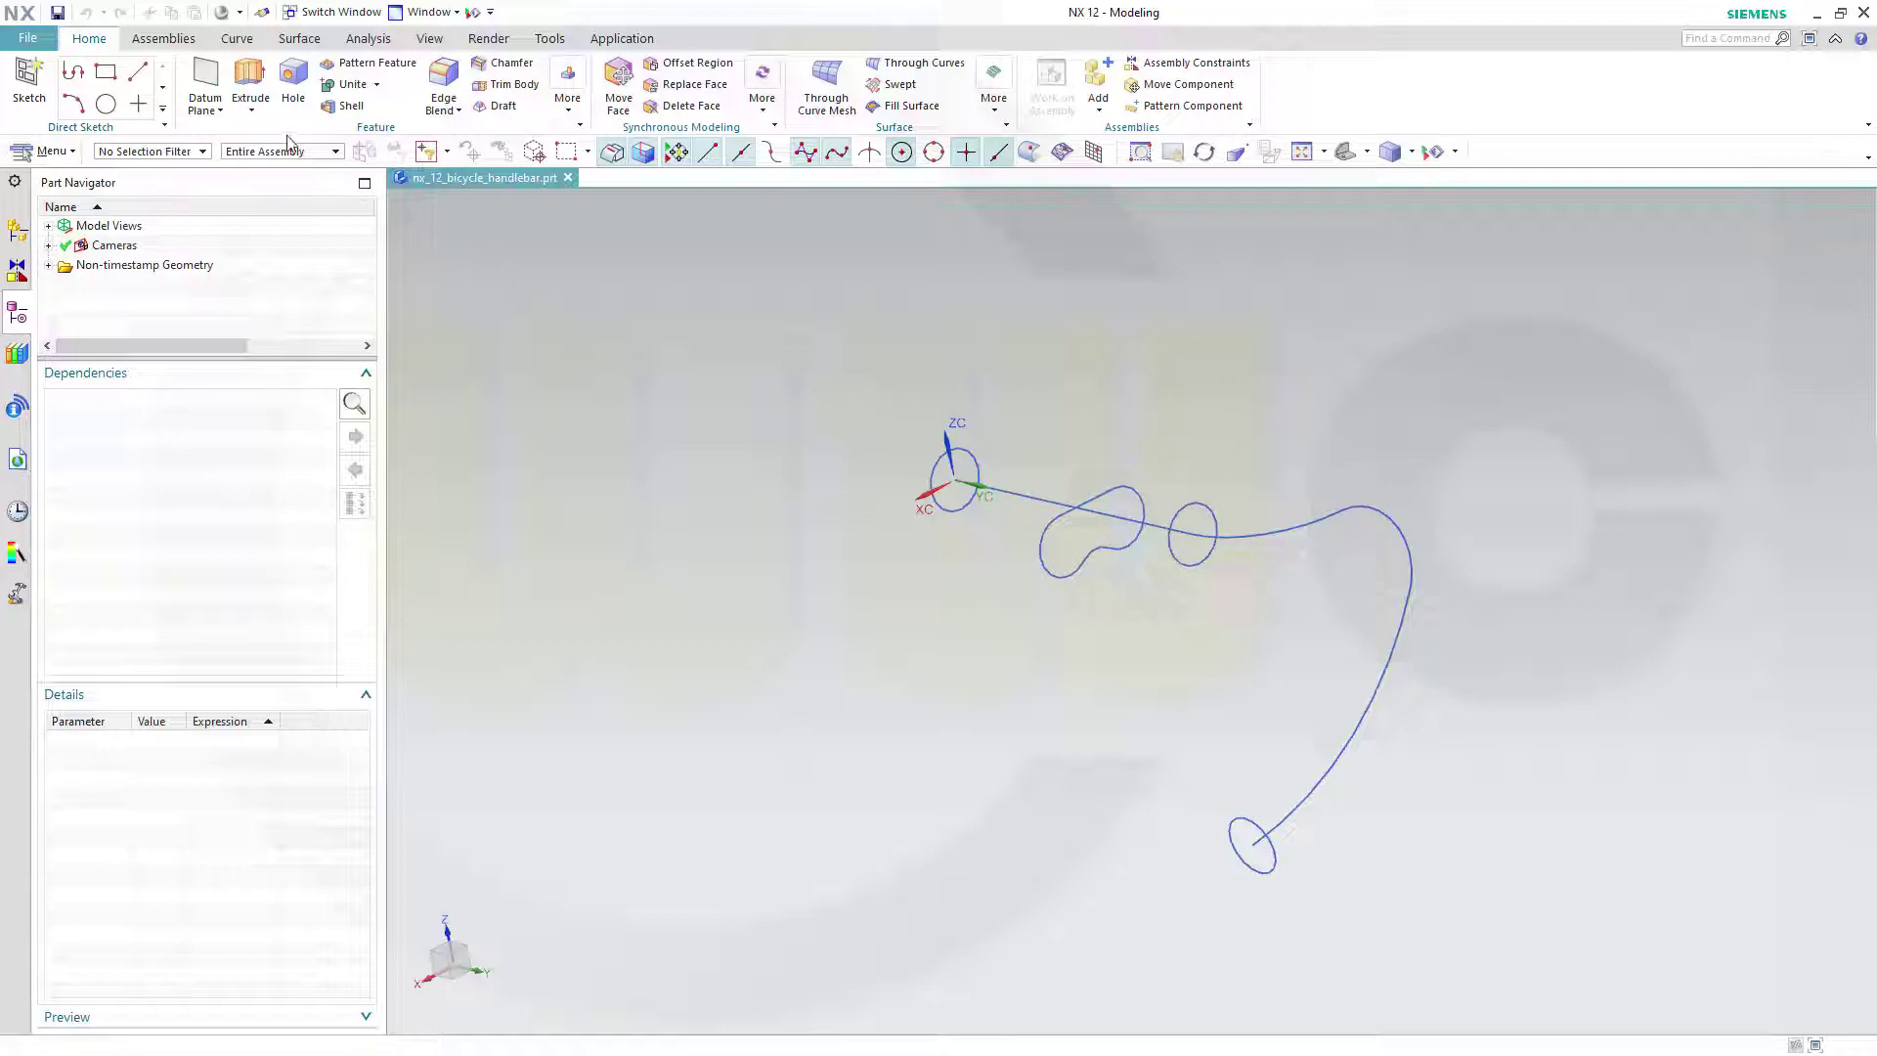
{"action": "left_click", "coordinate": [1052, 531]}
{"action": "left_click", "coordinate": [977, 449]}
{"action": "left_click", "coordinate": [75, 156]}
{"action": "mouse_move", "coordinate": [92, 208]}
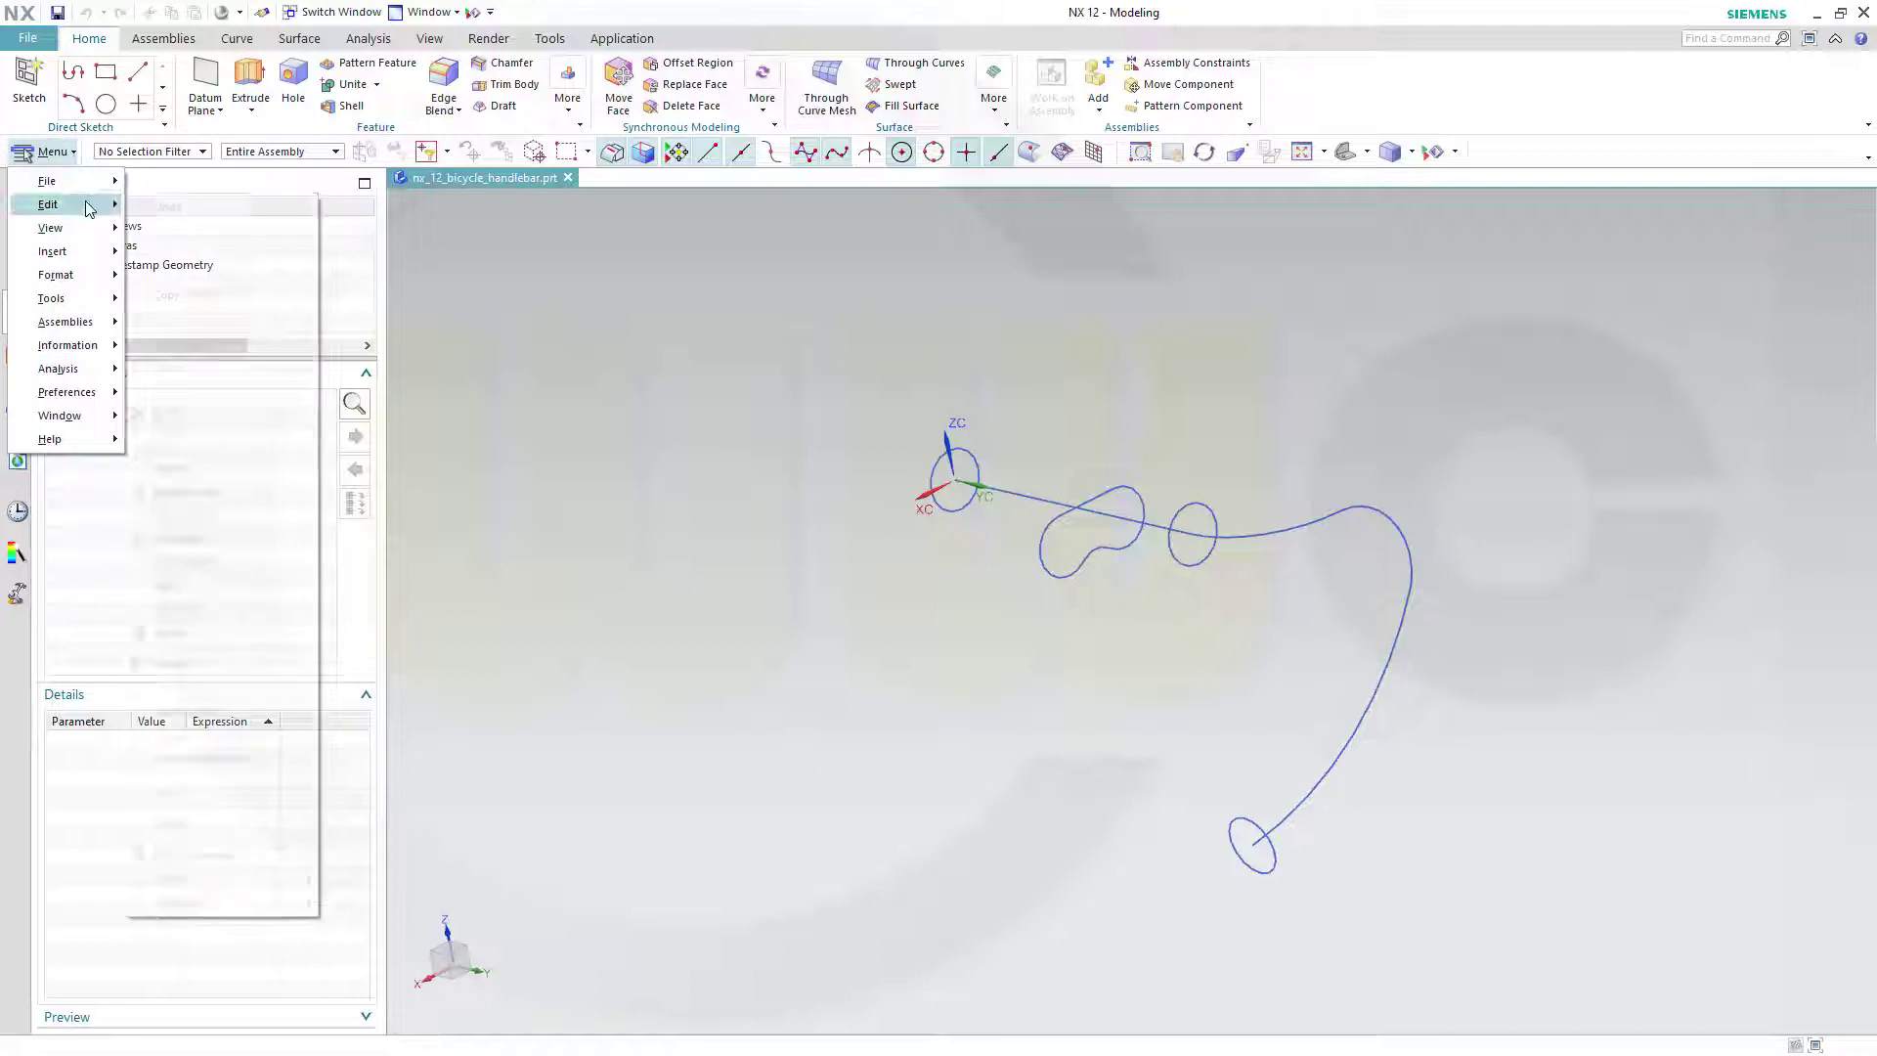
{"action": "left_click", "coordinate": [274, 560]}
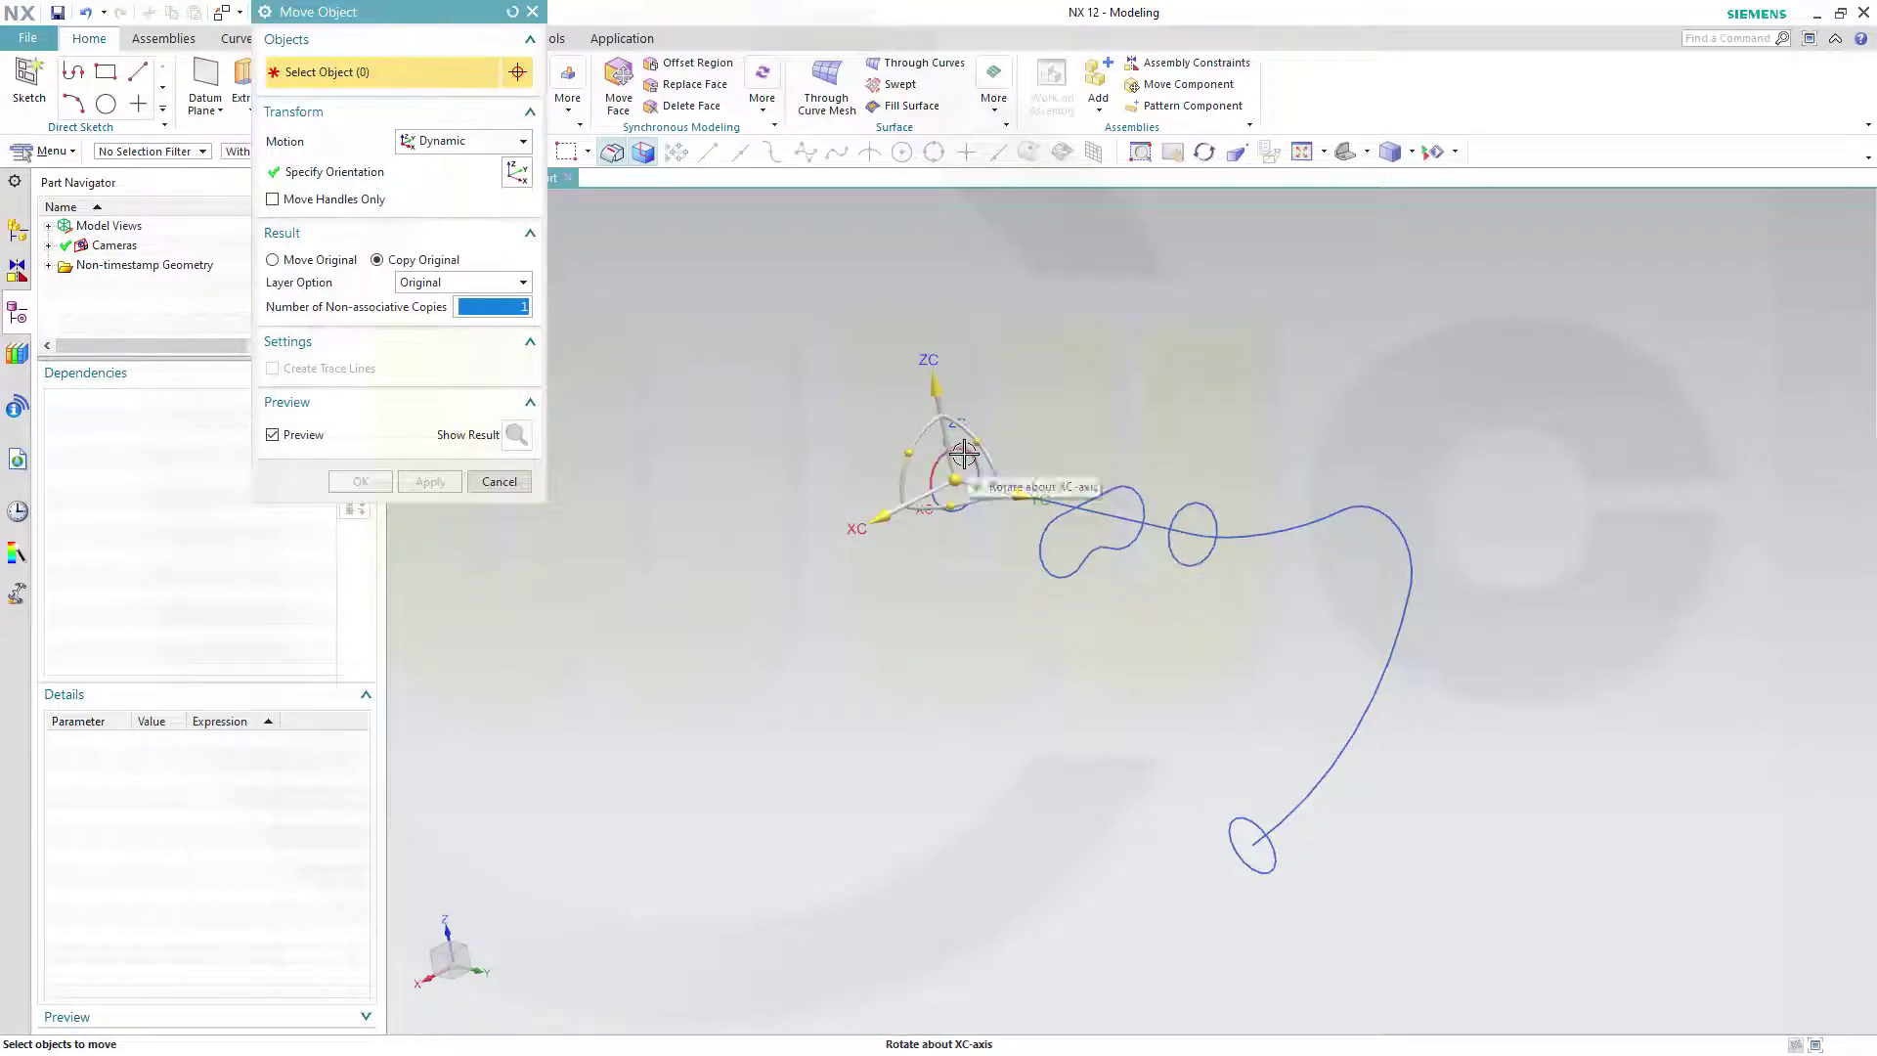
{"action": "scroll", "coordinate": [965, 455], "scroll_direction": "up", "scroll_amount": 1}
{"action": "left_click", "coordinate": [933, 469]}
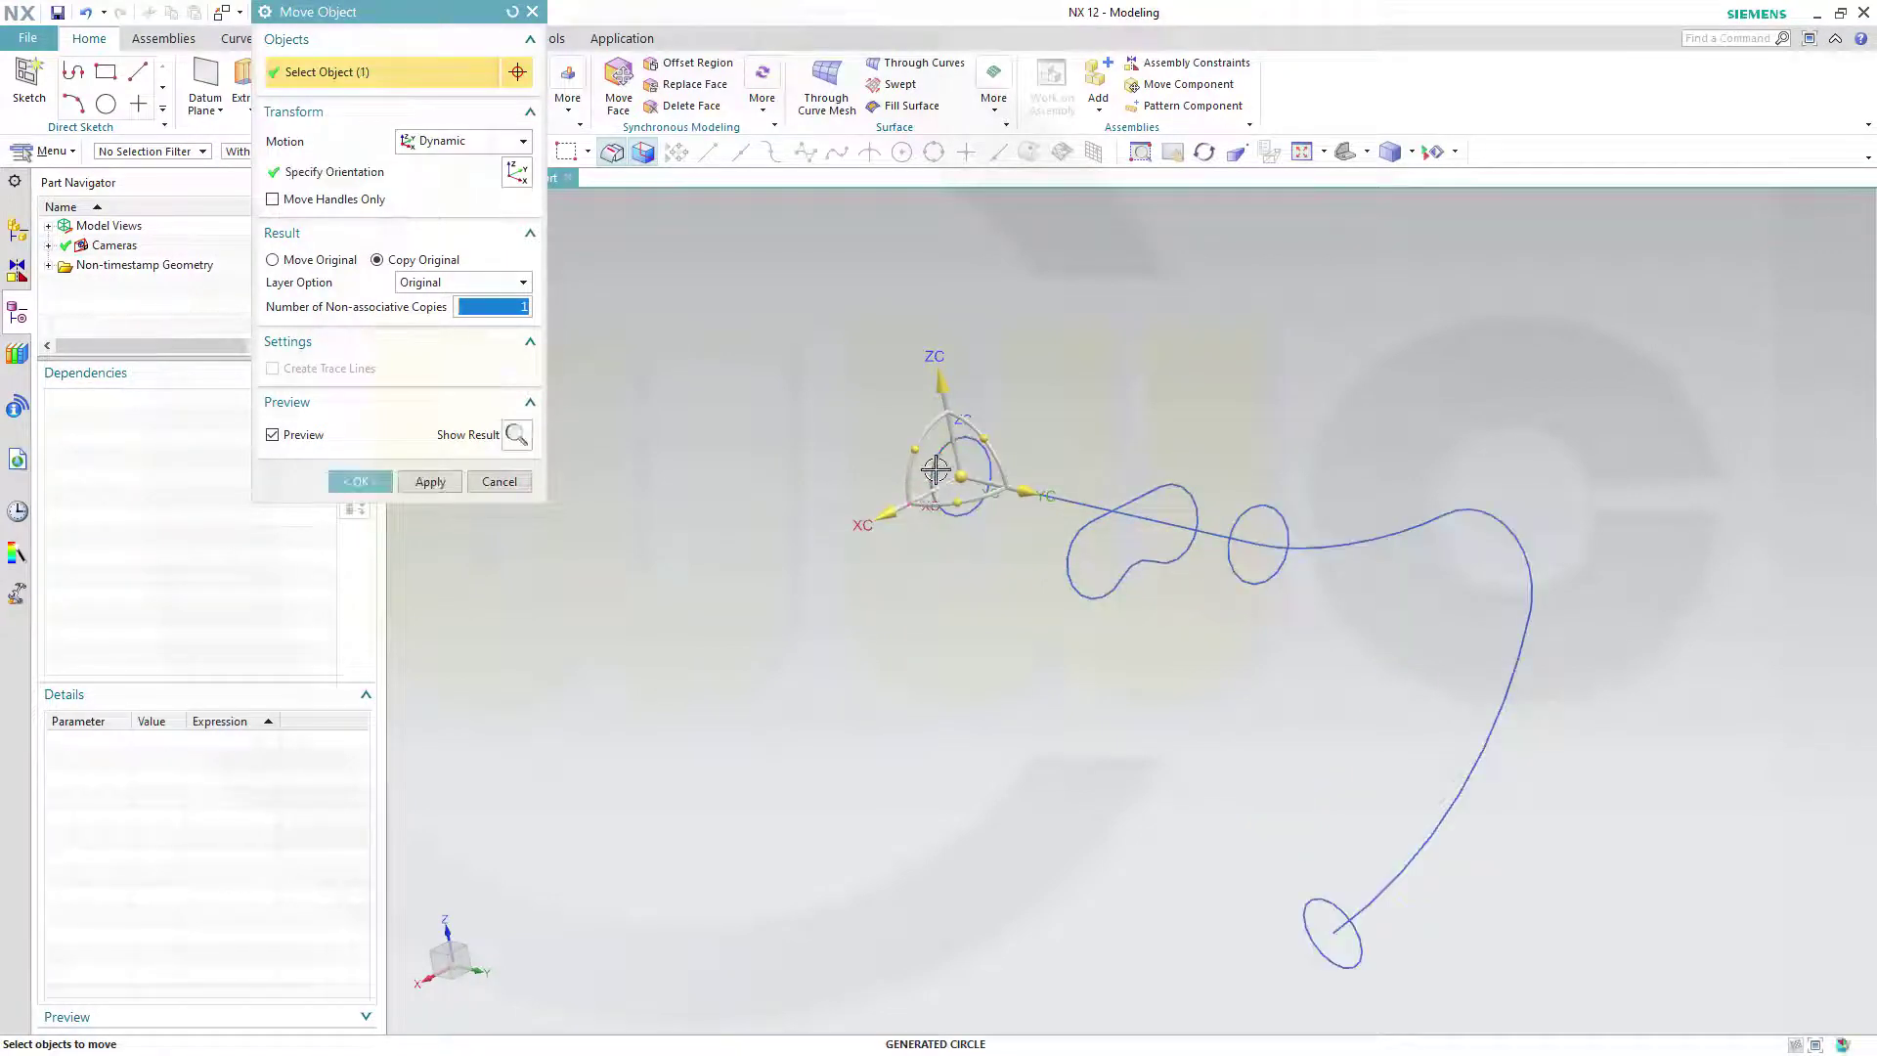
{"action": "left_click", "coordinate": [962, 508]}
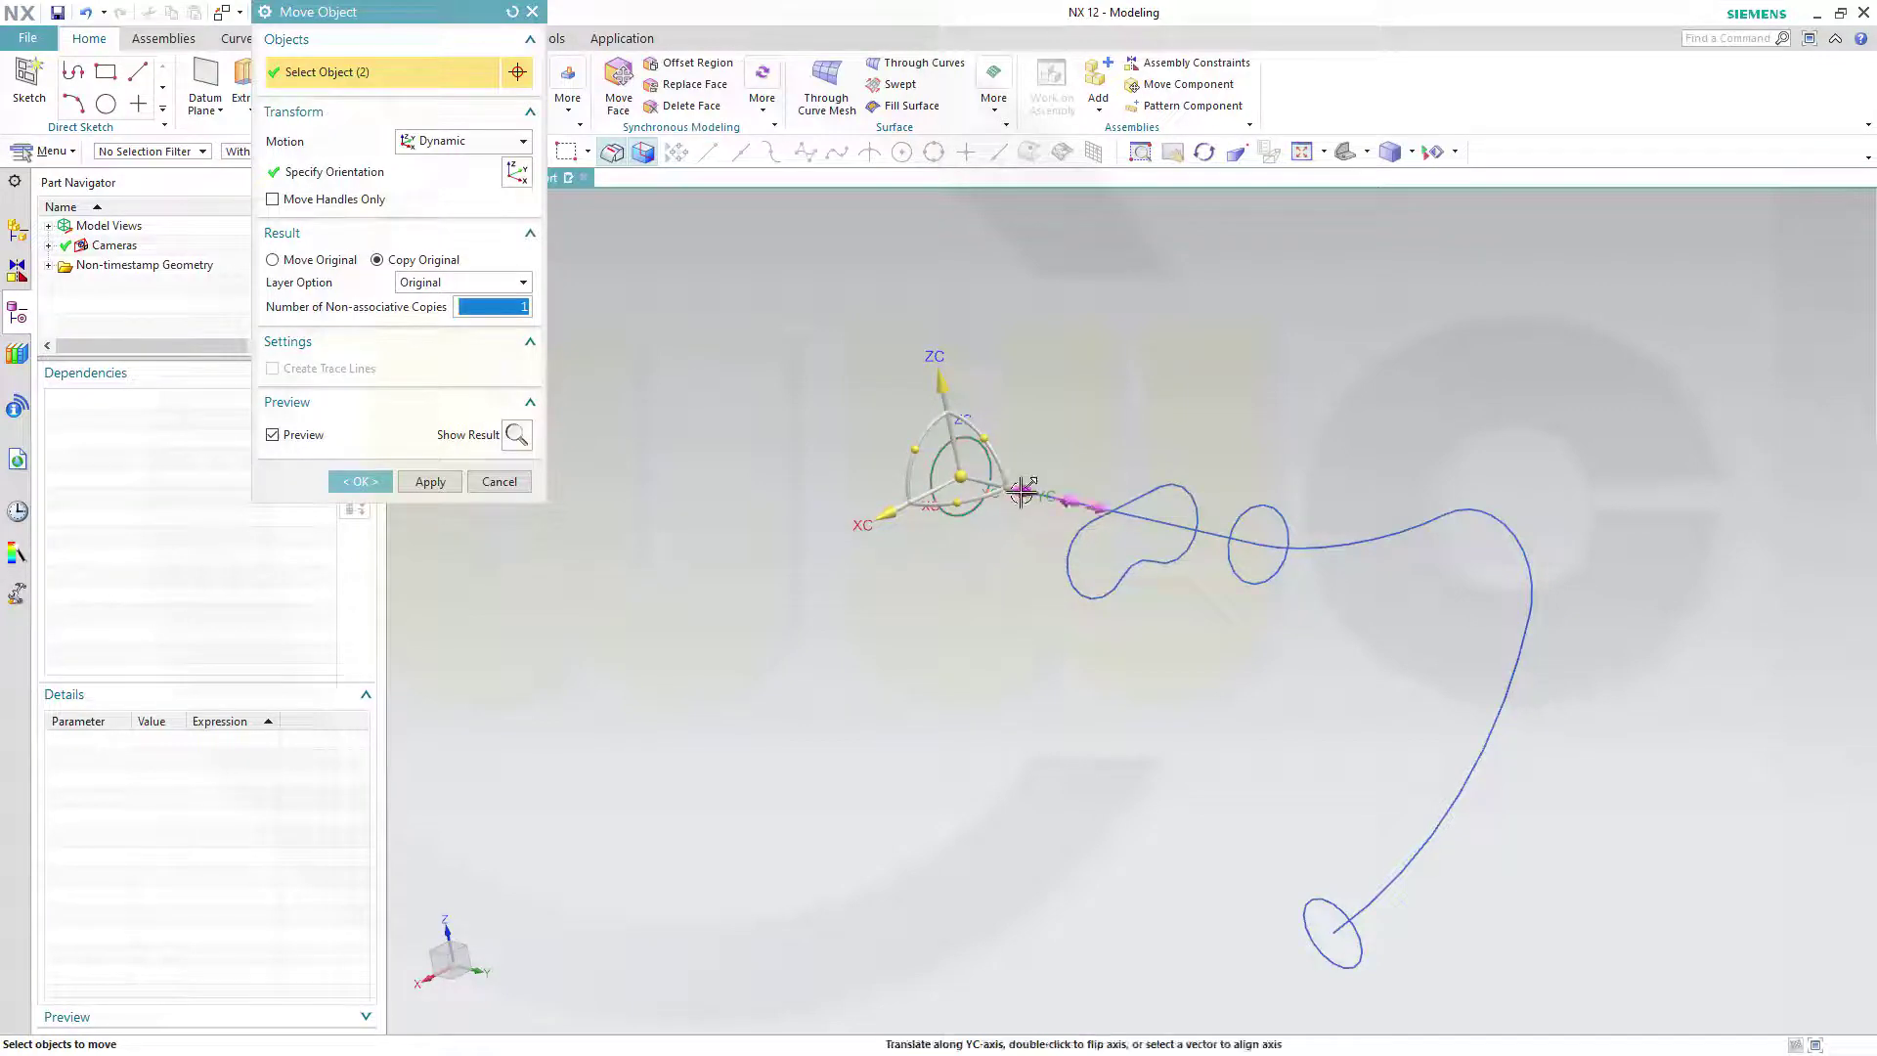
{"action": "left_click", "coordinate": [1044, 496]}
{"action": "left_click_drag", "start_coordinate": [1042, 499], "coordinate": [1051, 506]}
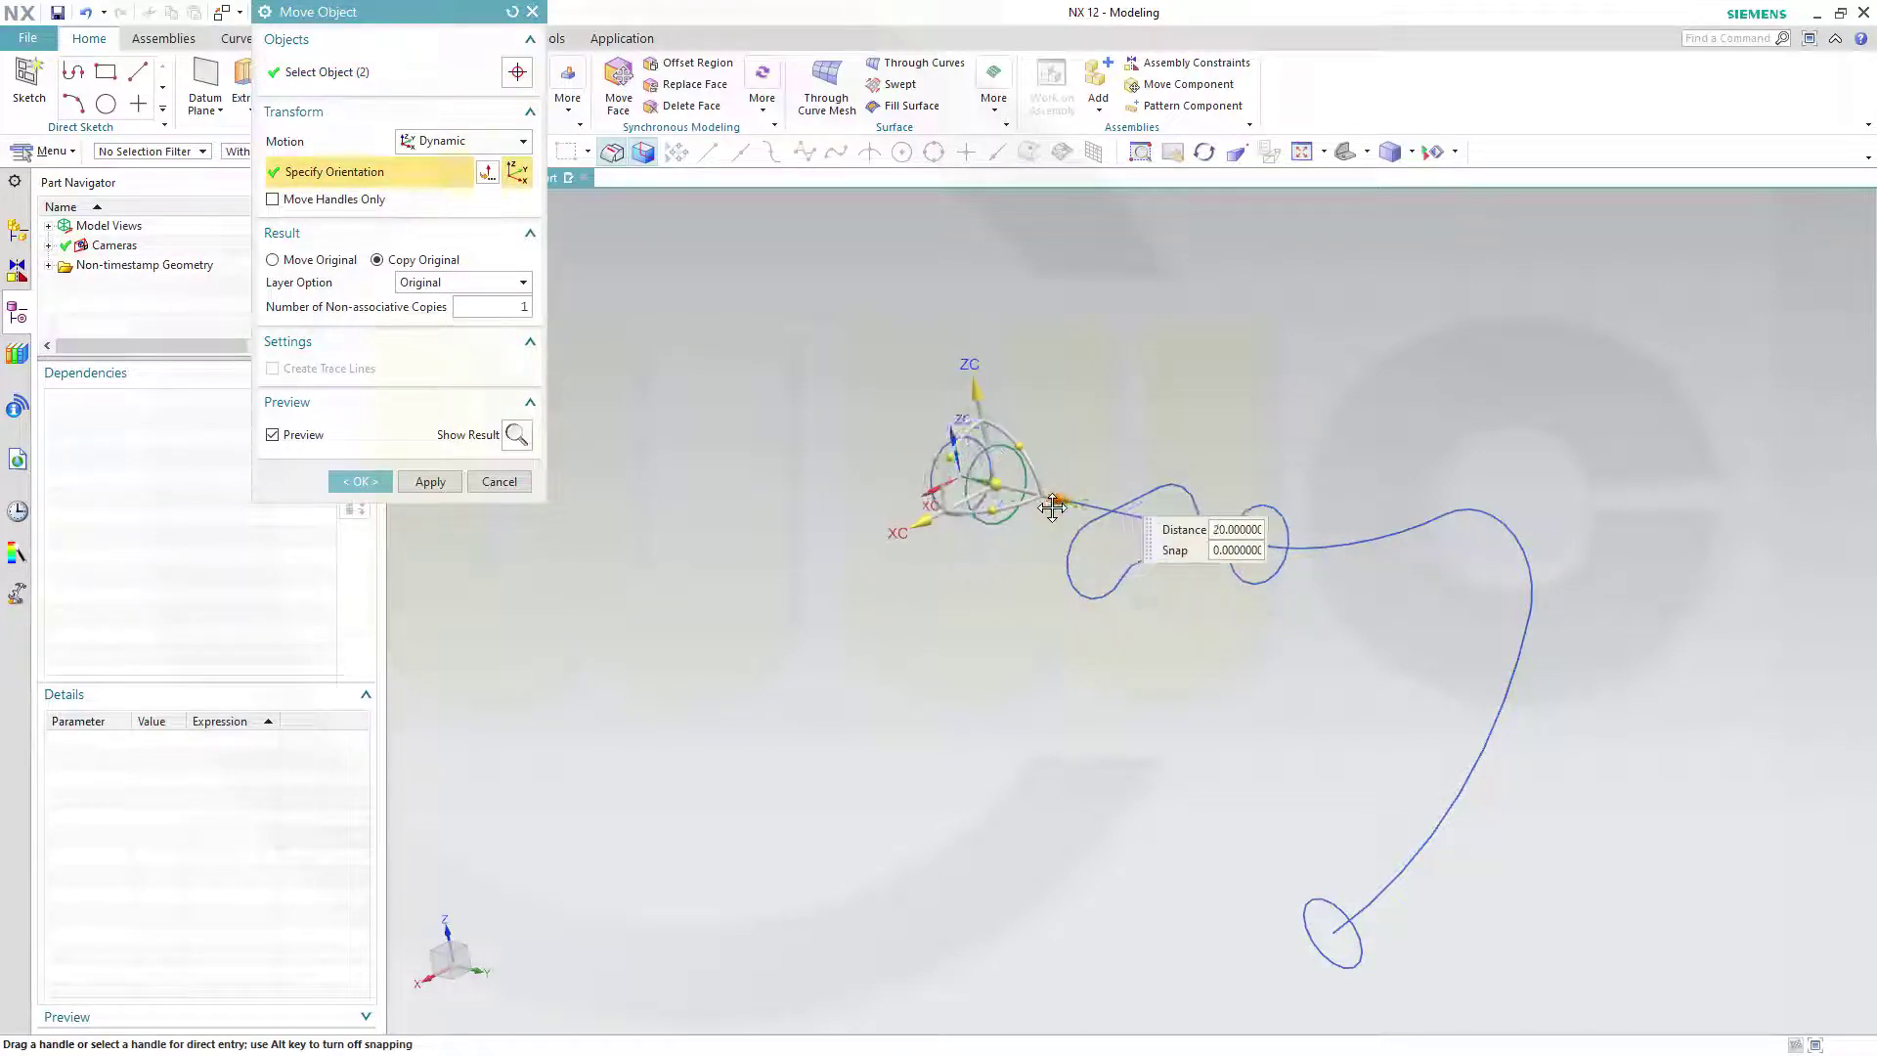
{"action": "left_click", "coordinate": [995, 483]}
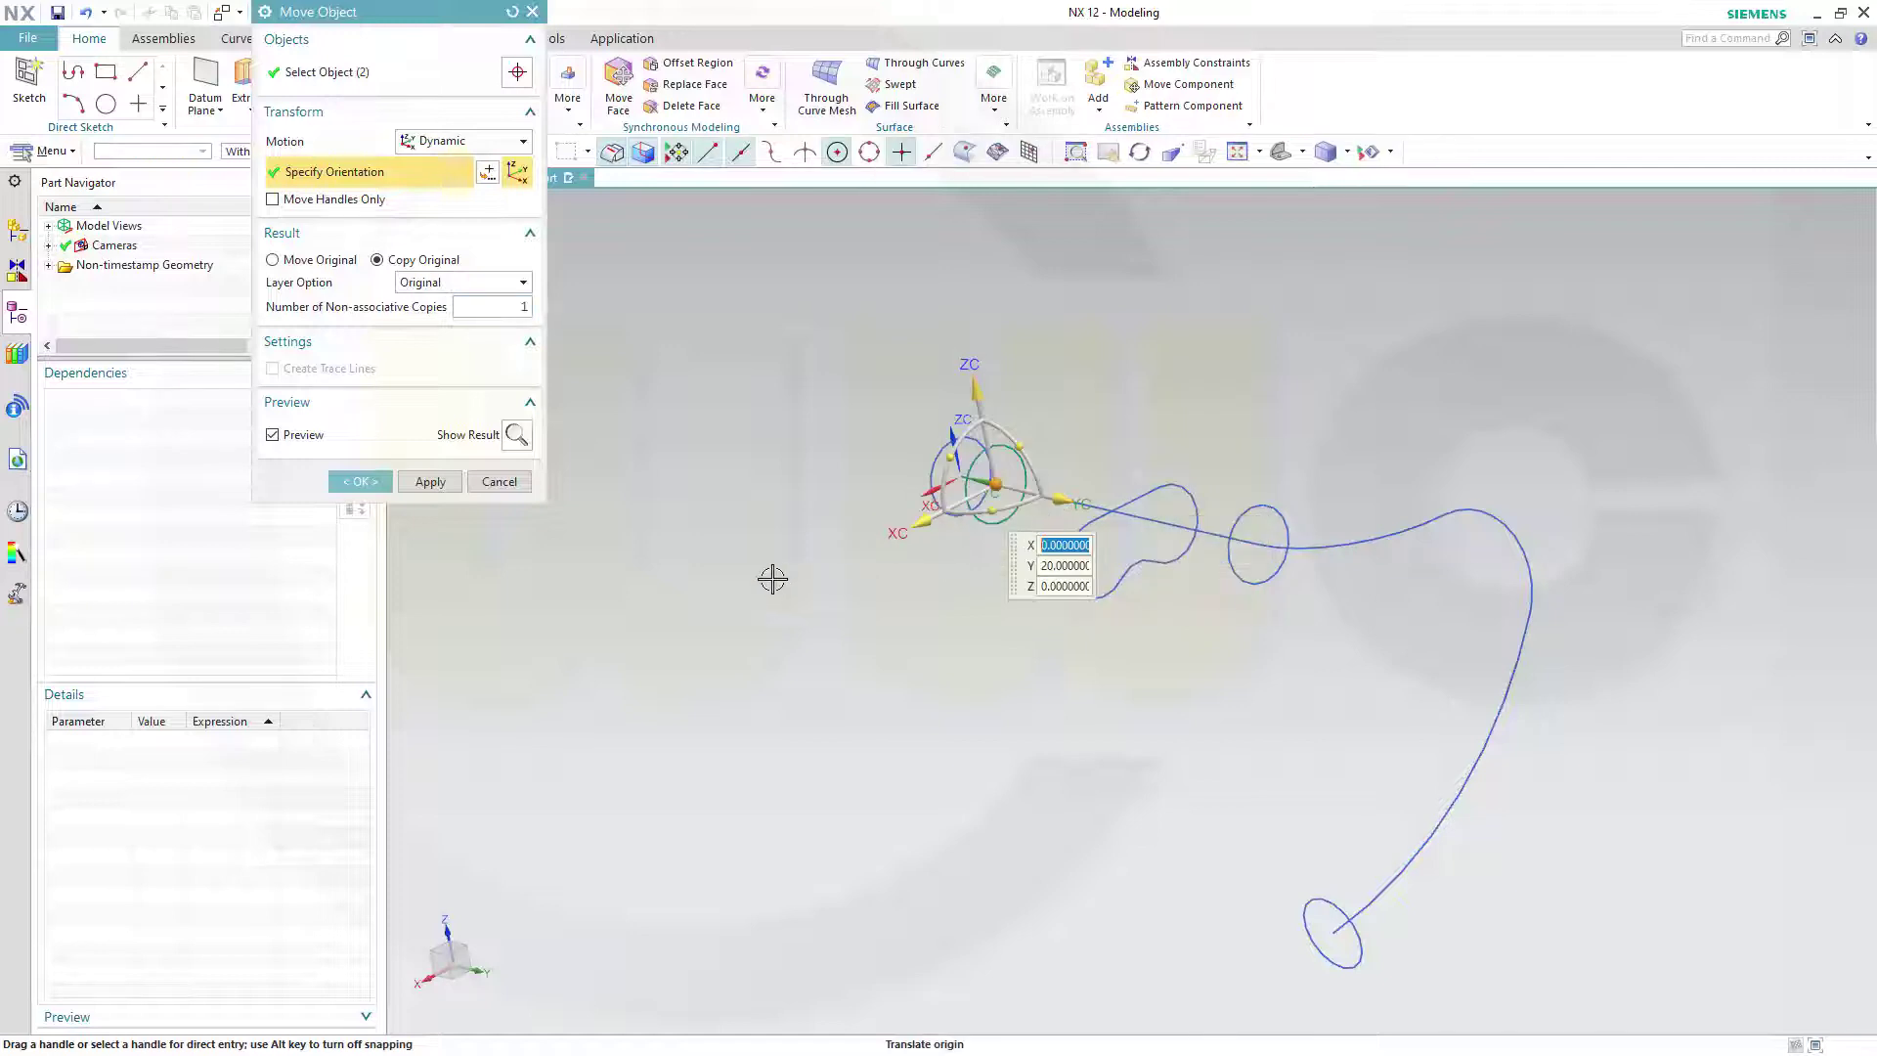
{"action": "left_click", "coordinate": [430, 481]}
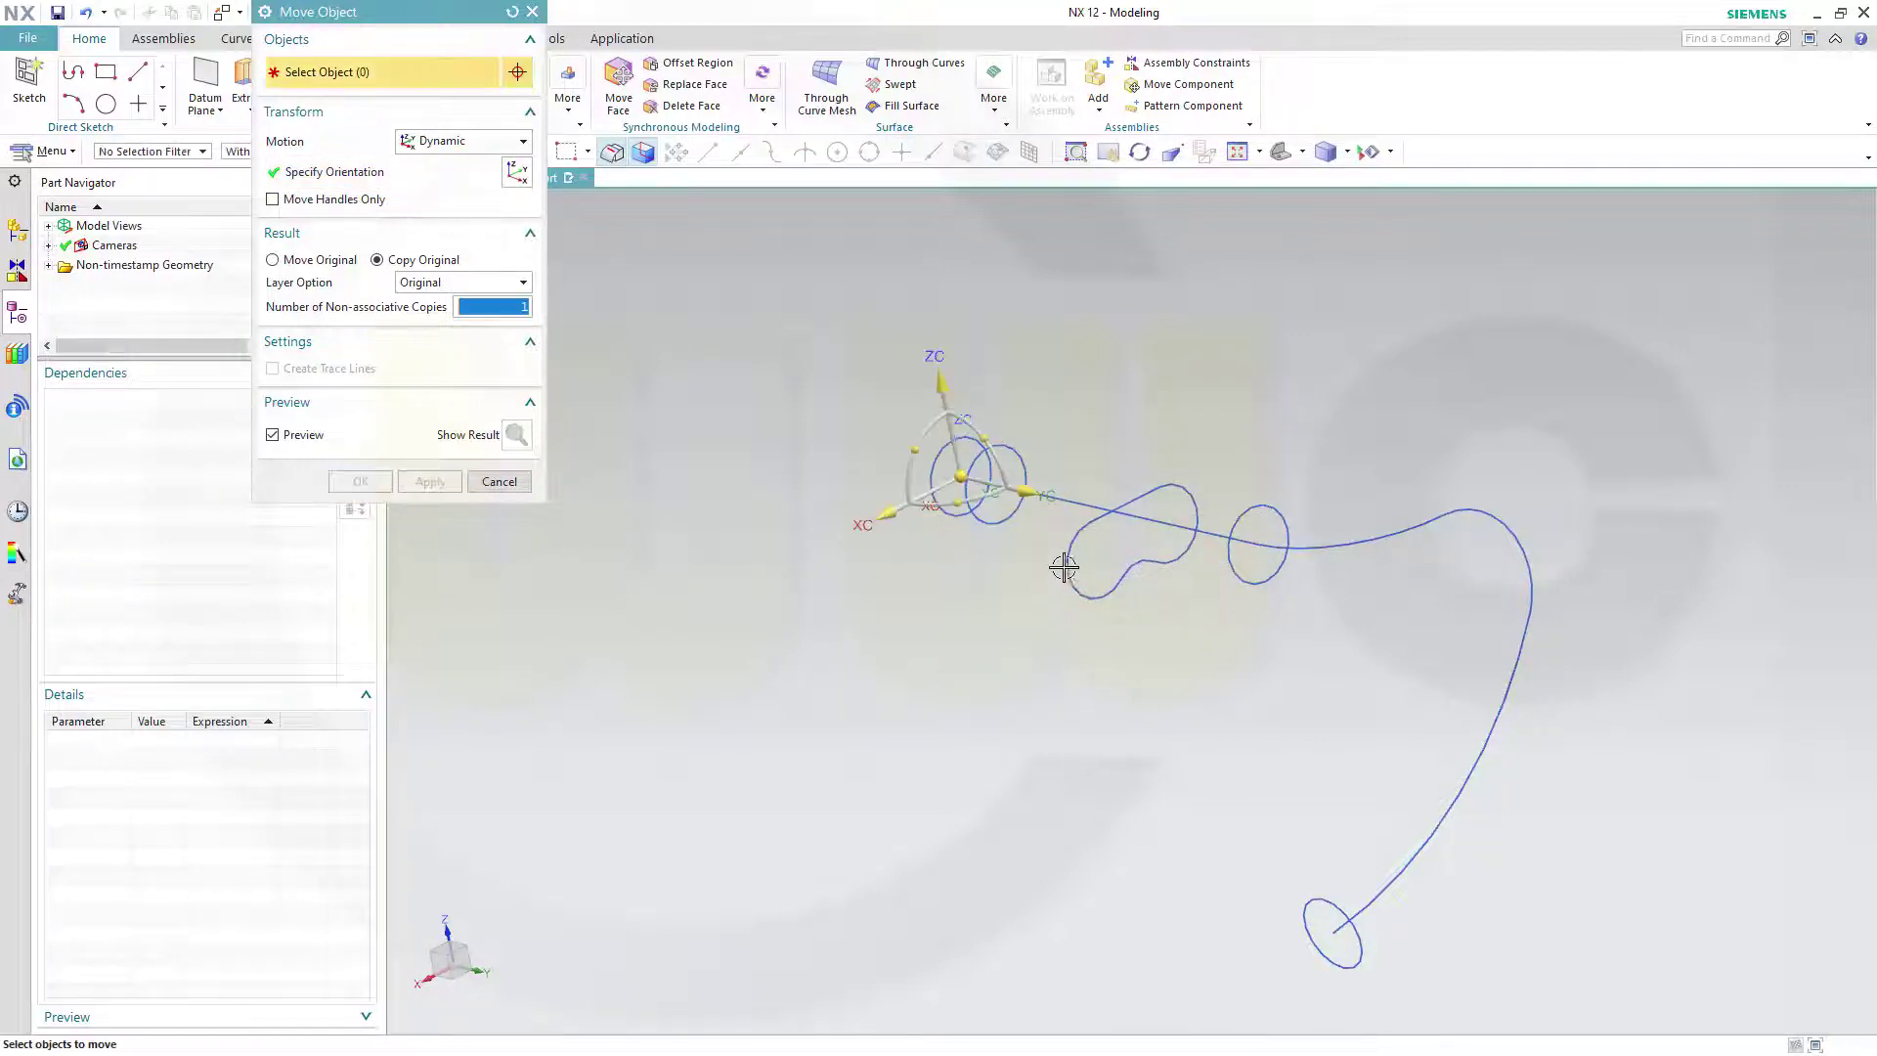
- Copy all four curves of the kidney-shaped section along YC toward the origin, placing the copy at about Y 78
{"action": "left_click", "coordinate": [1067, 550]}
{"action": "left_click", "coordinate": [1132, 500]}
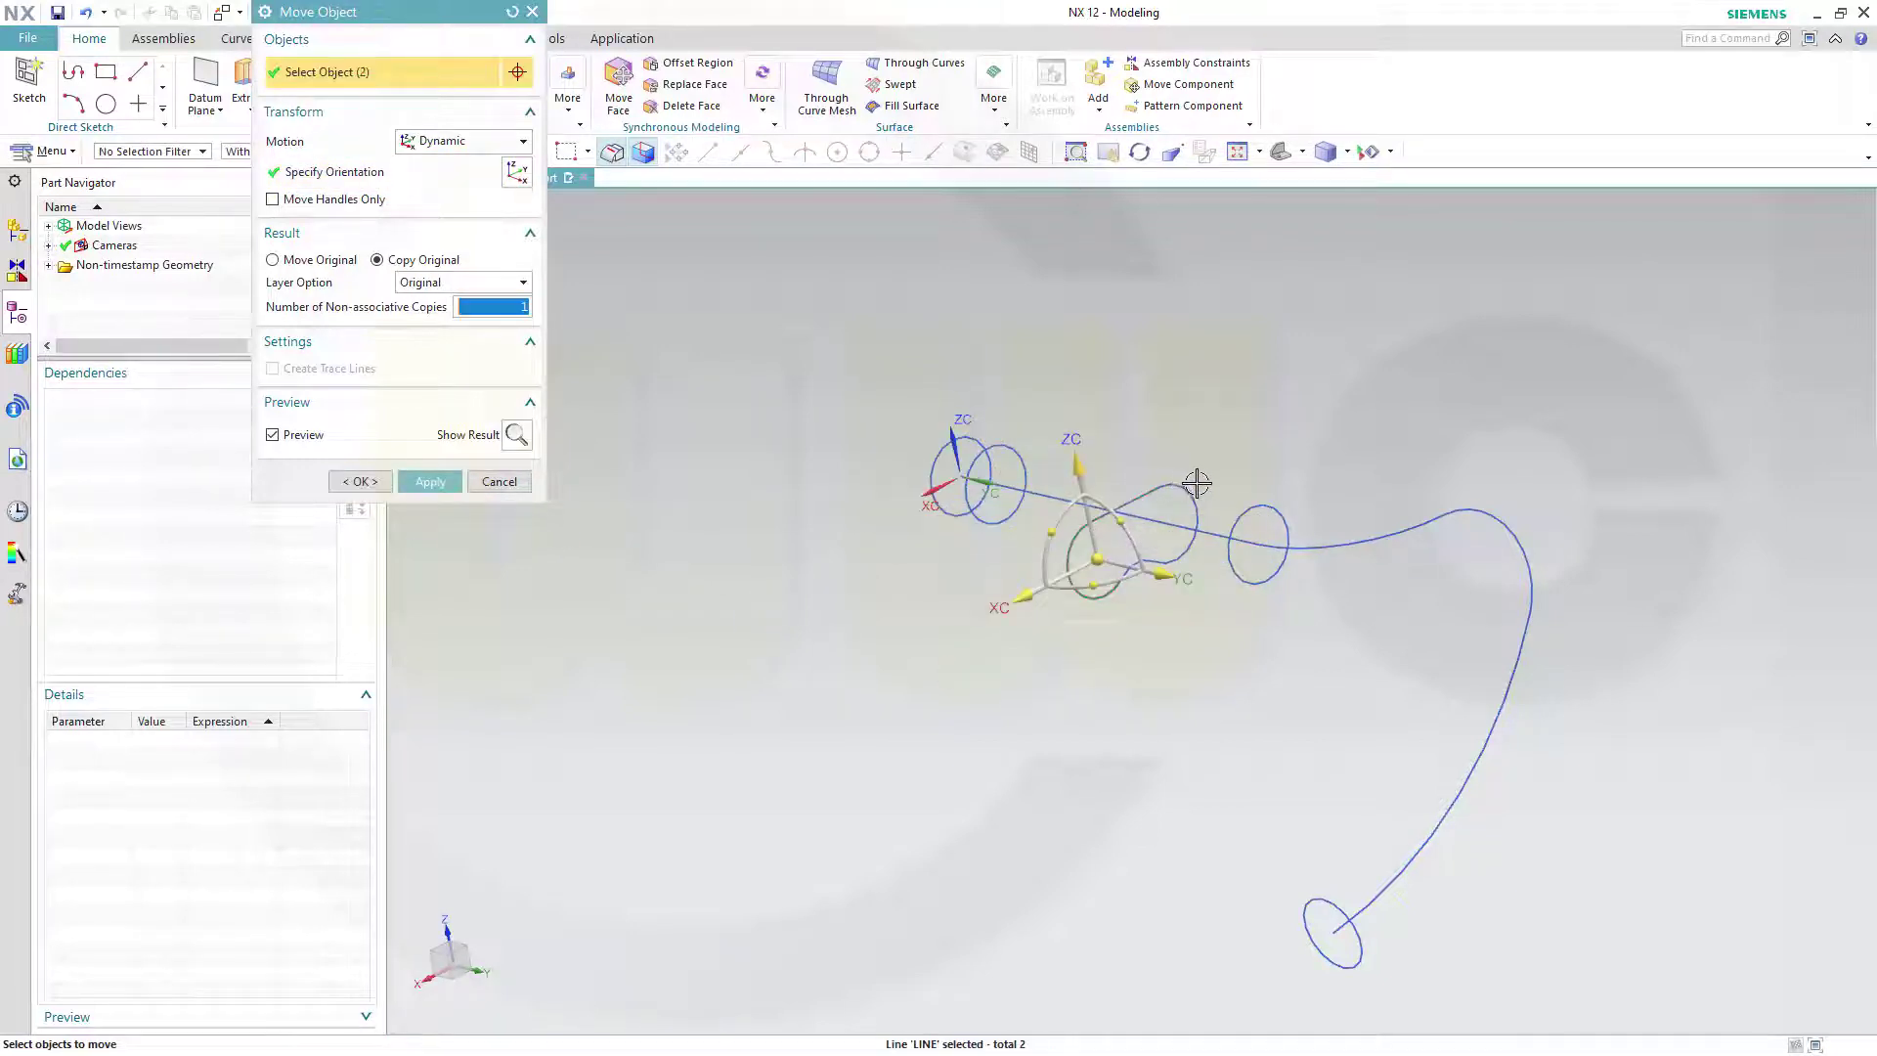
{"action": "left_click", "coordinate": [1198, 489]}
{"action": "scroll", "coordinate": [1163, 557], "scroll_direction": "up", "scroll_amount": 3}
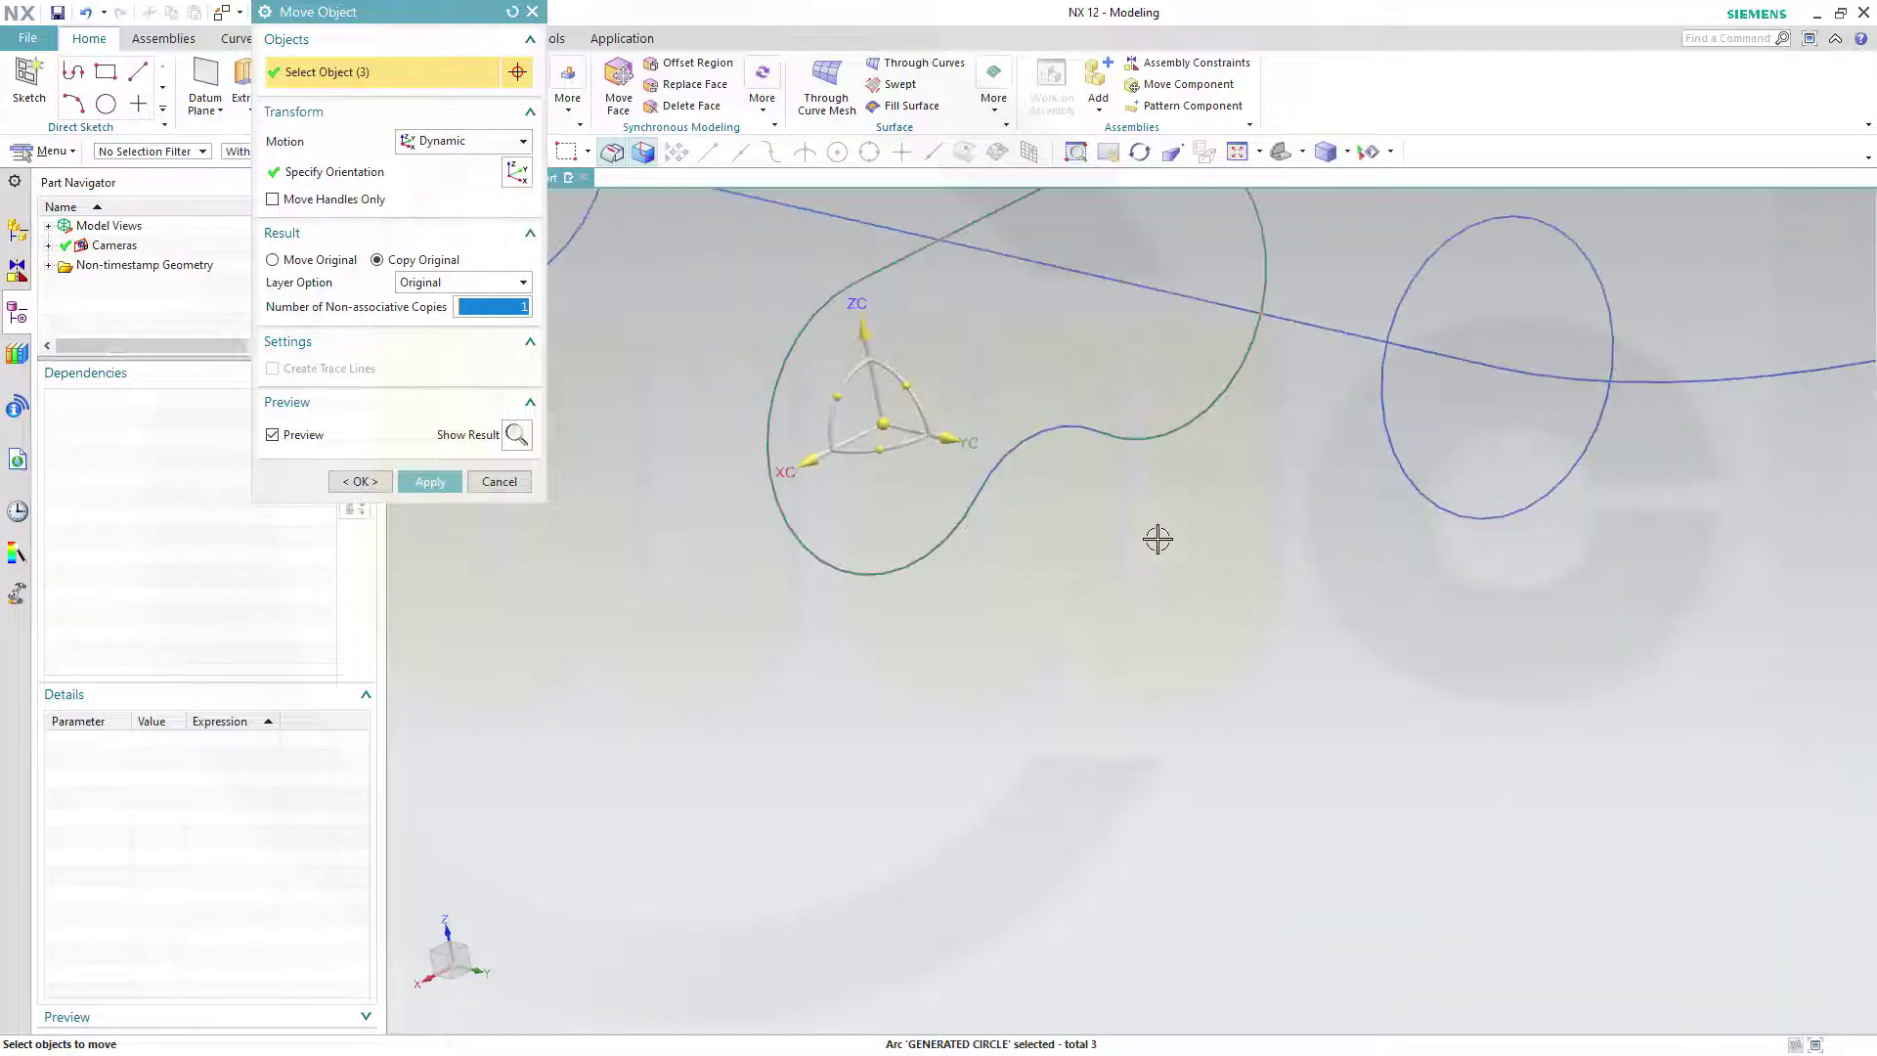
{"action": "left_click", "coordinate": [1035, 428]}
{"action": "scroll", "coordinate": [1216, 607], "scroll_direction": "down", "scroll_amount": 5}
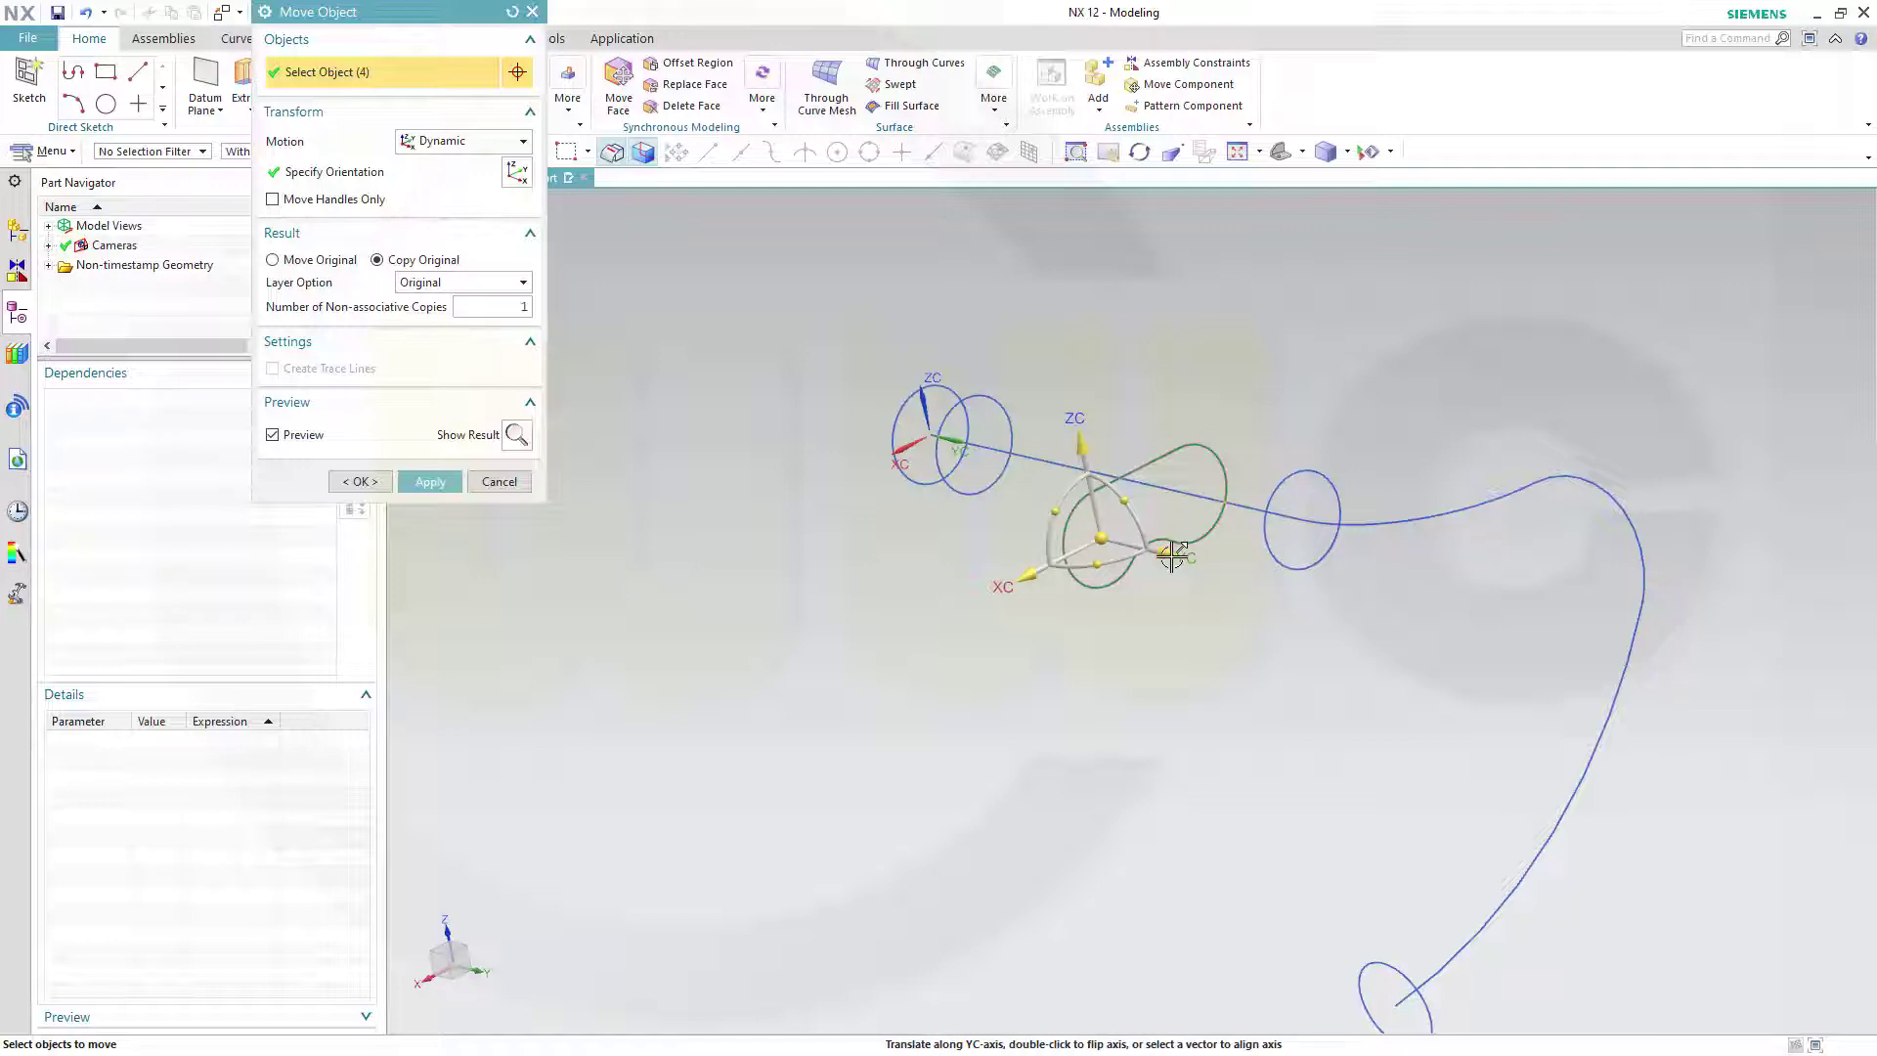
{"action": "left_click_drag", "start_coordinate": [1151, 548], "coordinate": [1071, 548]}
{"action": "left_click", "coordinate": [1014, 519]}
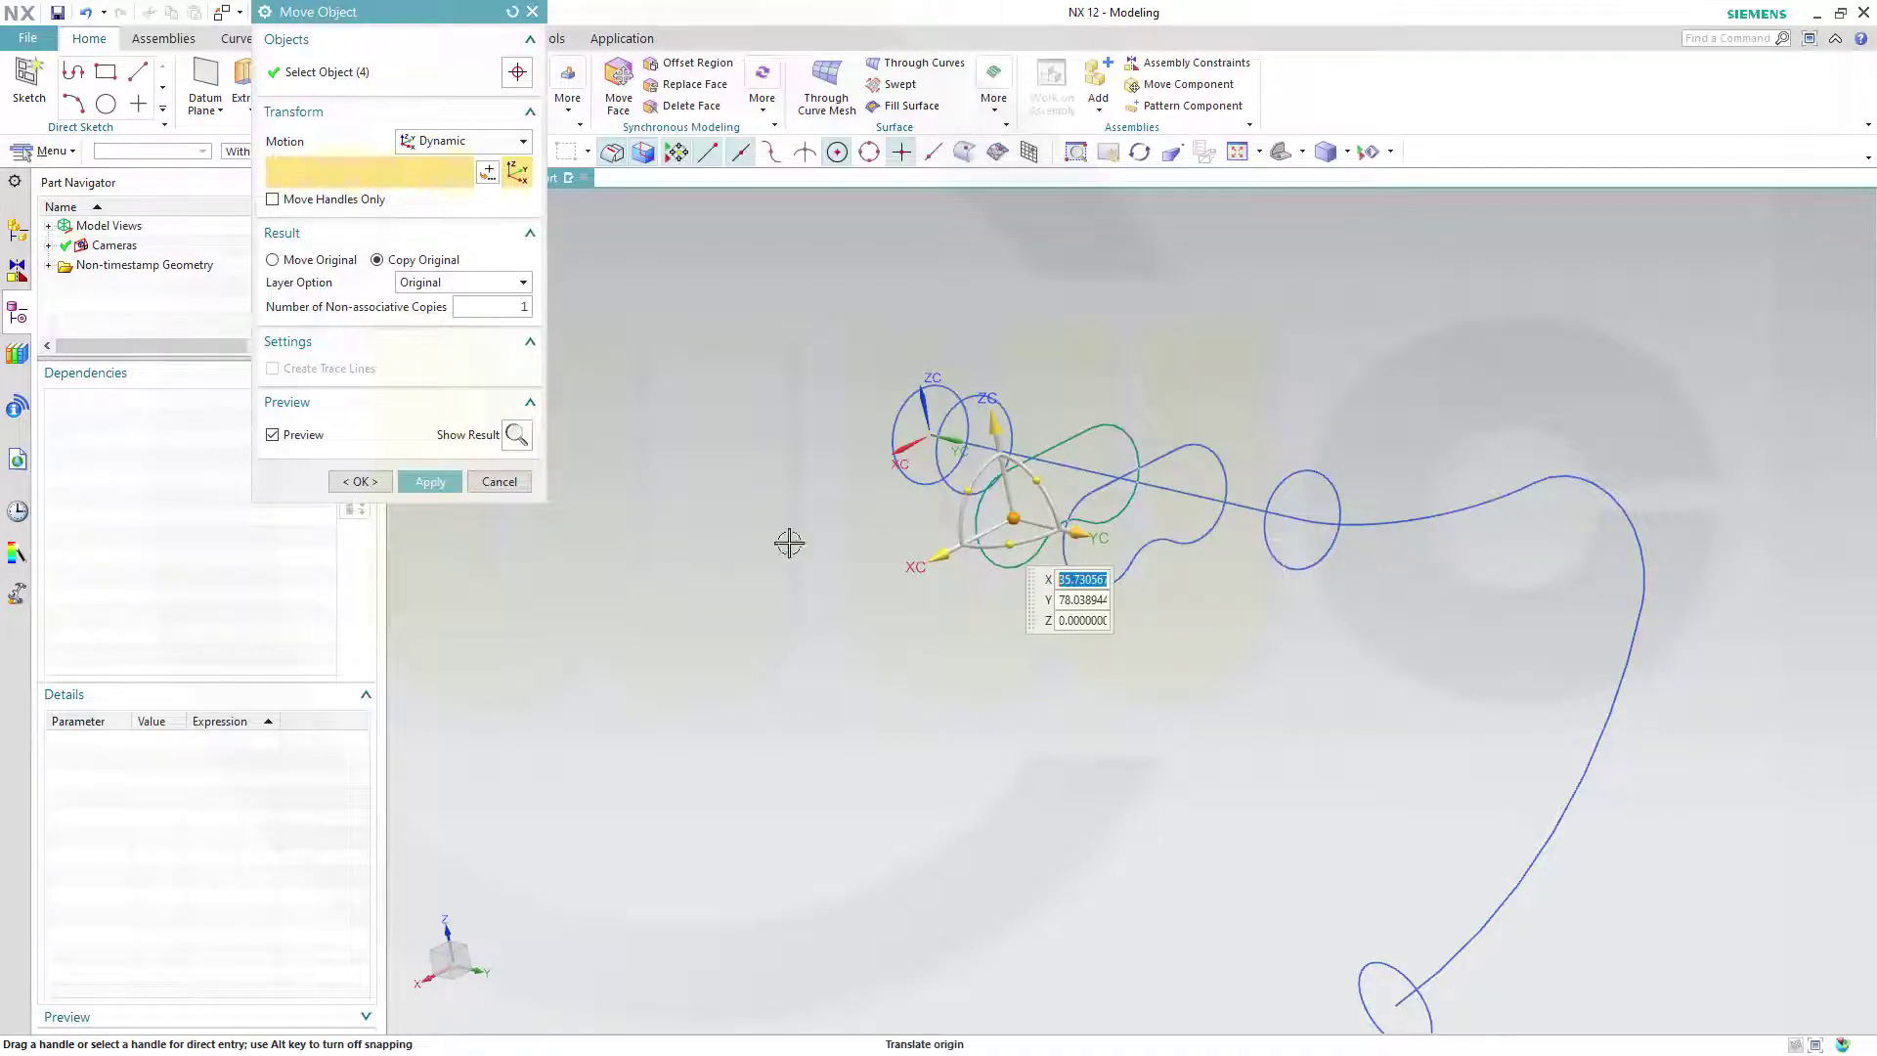
{"action": "left_click", "coordinate": [387, 482]}
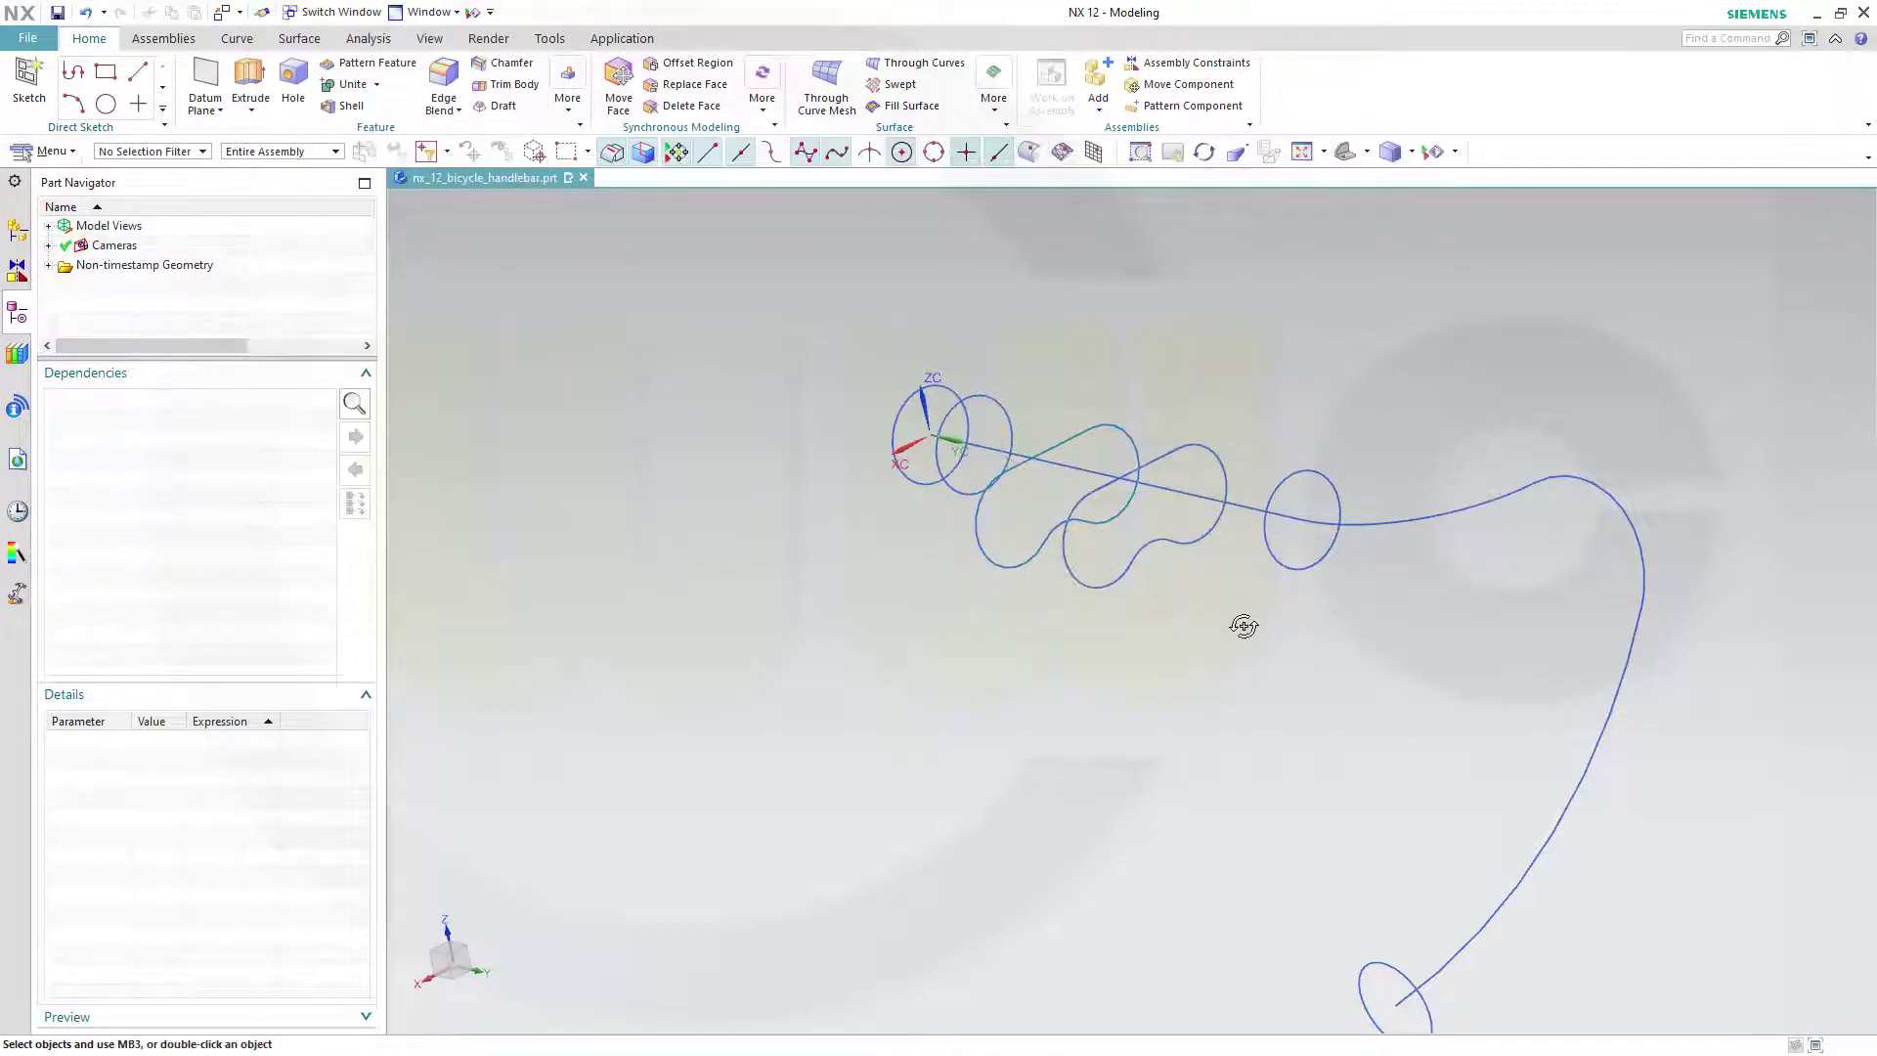
{"action": "scroll", "coordinate": [1251, 636], "scroll_direction": "up", "scroll_amount": 4}
{"action": "scroll", "coordinate": [1329, 718], "scroll_direction": "down", "scroll_amount": 3}
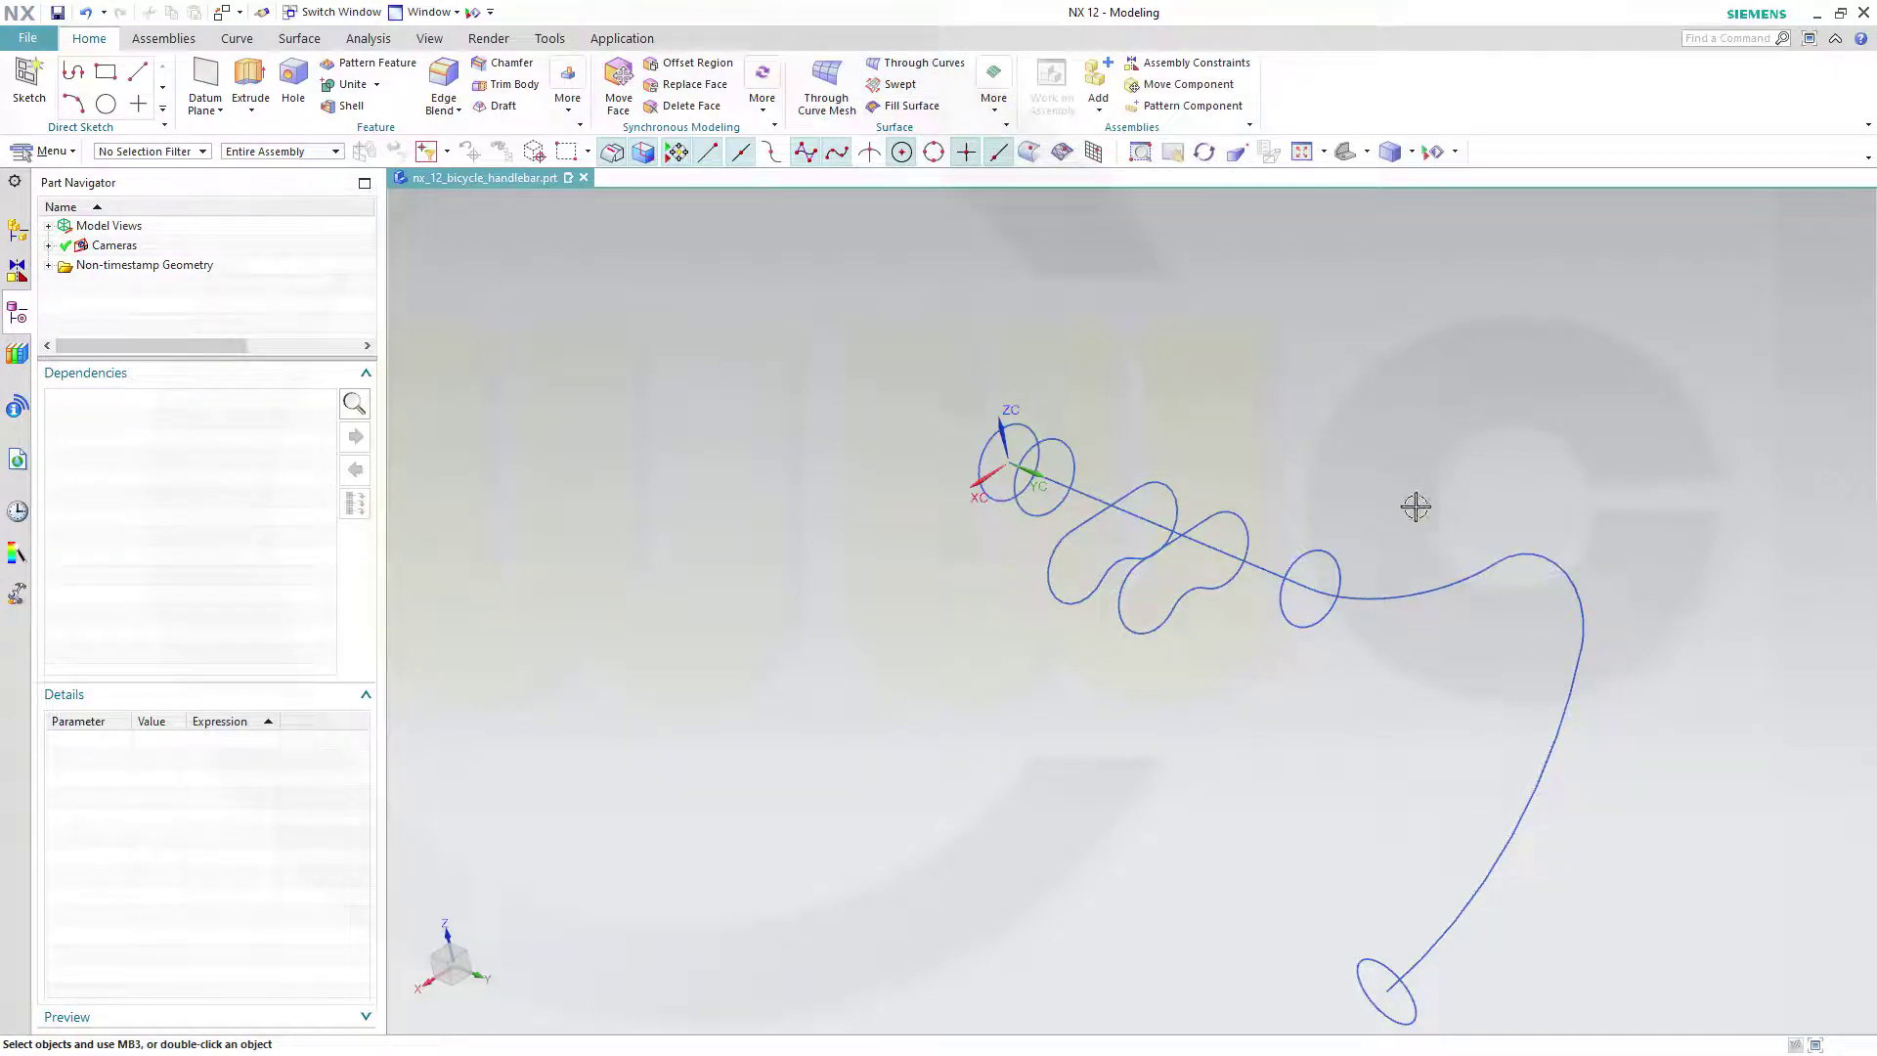
{"action": "middle_click_drag", "start_coordinate": [1404, 515], "coordinate": [1261, 457], "text": "shift"}
{"action": "mouse_move", "coordinate": [1118, 654]}
{"action": "middle_mouse_down"}
{"action": "mouse_move", "coordinate": [1140, 629]}
{"action": "mouse_move", "coordinate": [1135, 670]}
{"action": "middle_mouse_up"}
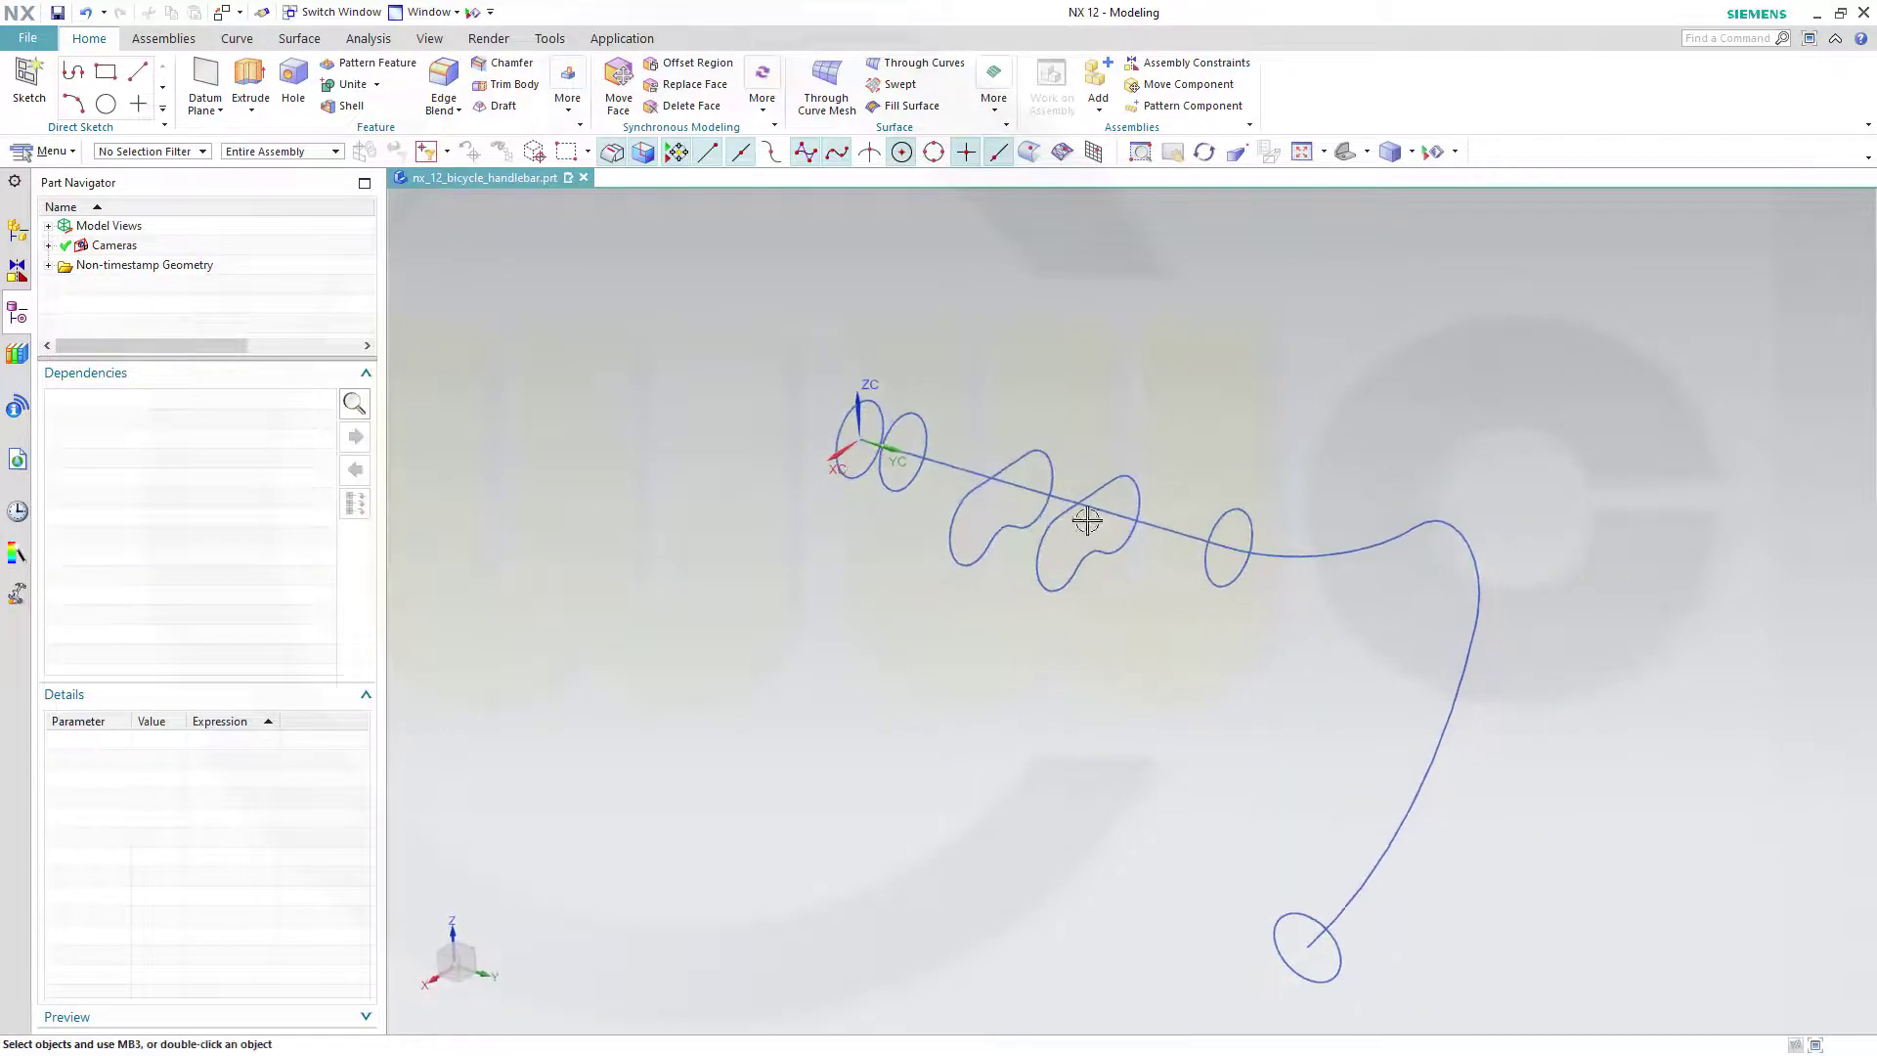
{"action": "scroll", "coordinate": [991, 398], "scroll_direction": "up", "scroll_amount": 2}
{"action": "scroll", "coordinate": [1026, 422], "scroll_direction": "down", "scroll_amount": 1}
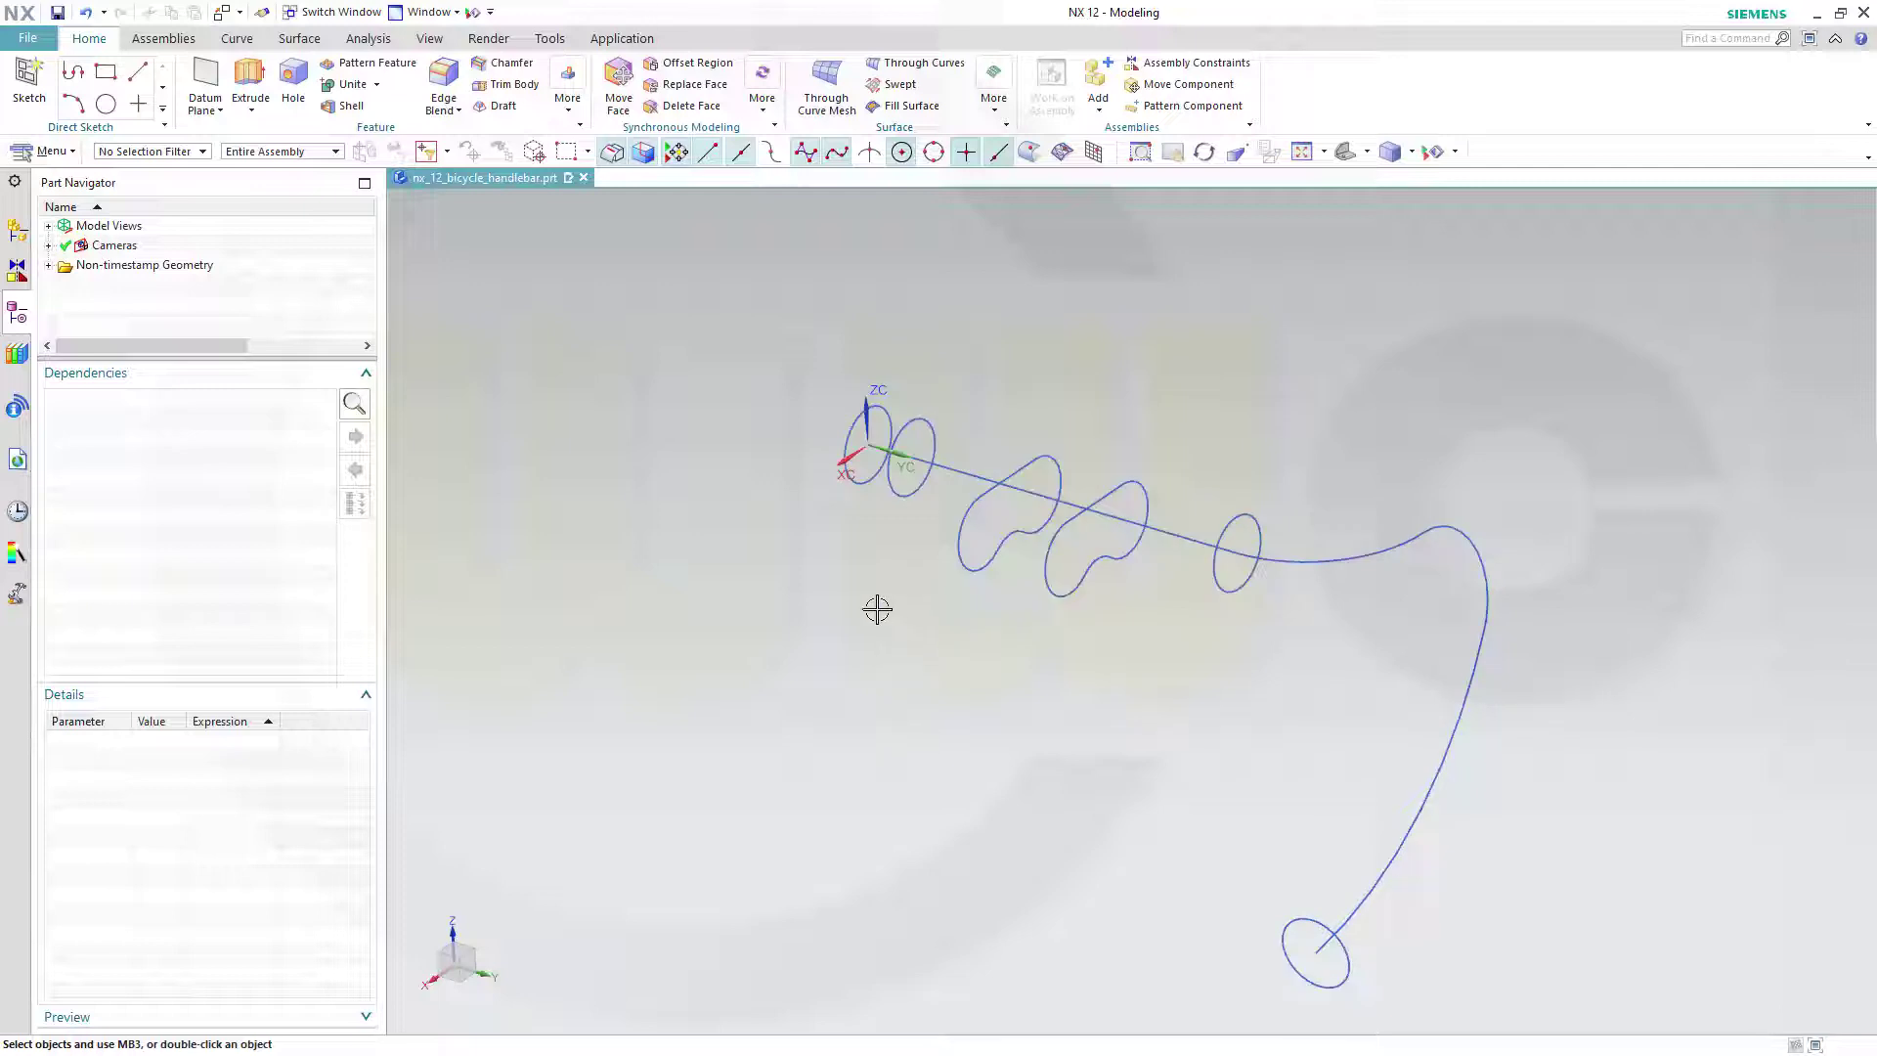
- Start a Swept feature using the handle-end circle, the circle on the straight portion and the original kidney-shaped profile as three separate sections
{"action": "left_click", "coordinate": [892, 84]}
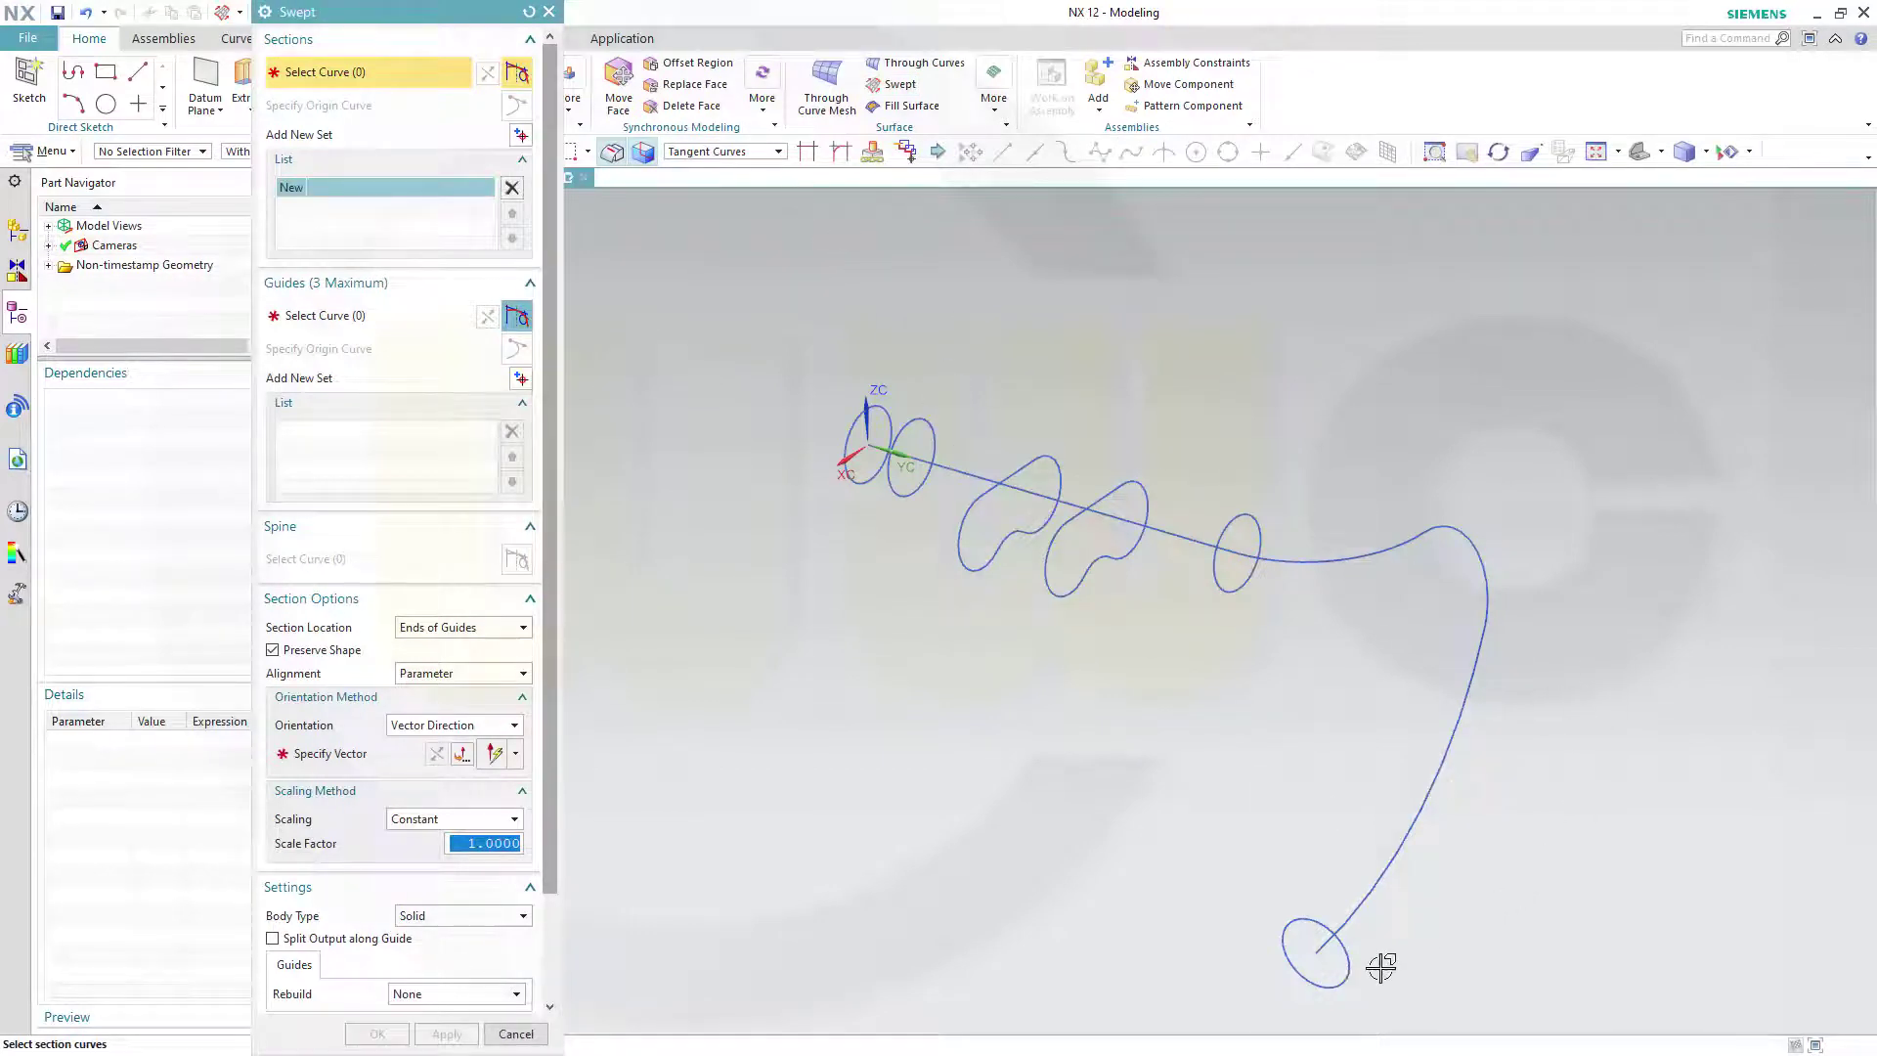
{"action": "left_click", "coordinate": [1345, 950]}
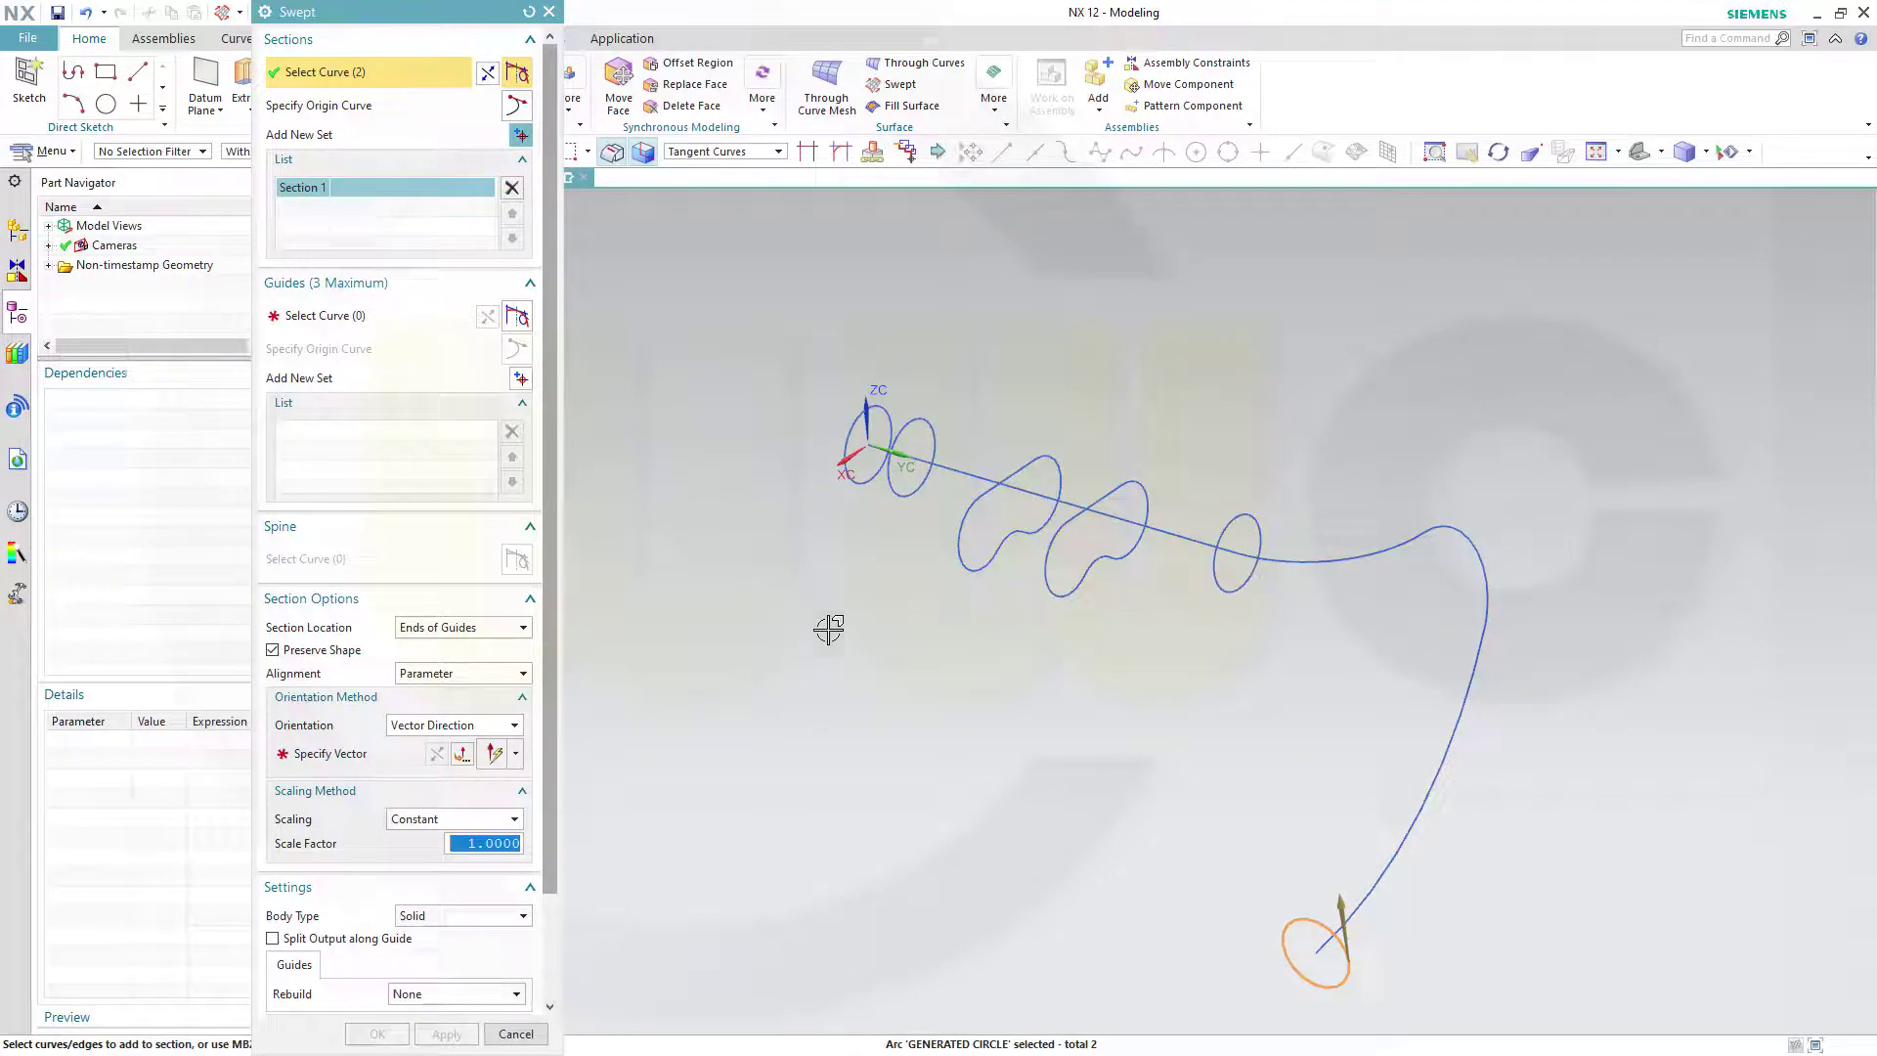
{"action": "middle_click", "coordinate": [915, 633]}
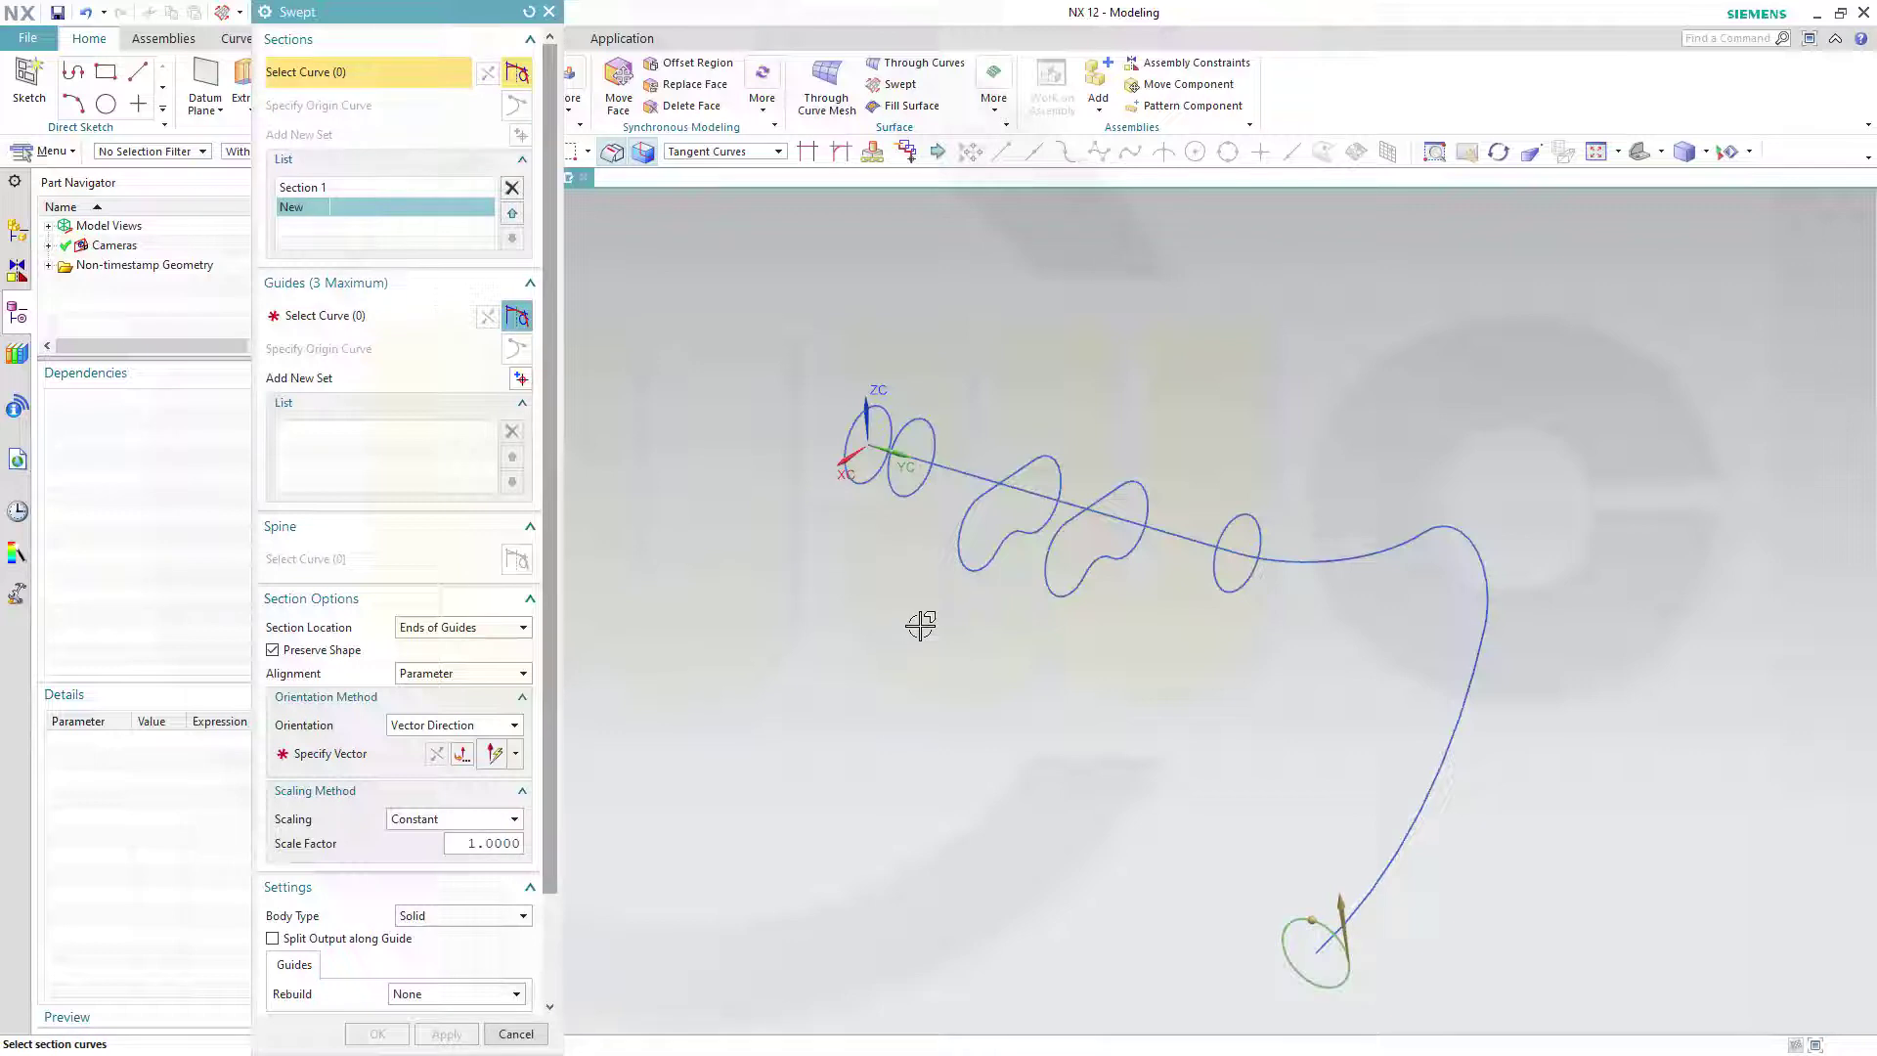
{"action": "left_click", "coordinate": [1253, 534]}
{"action": "middle_click", "coordinate": [1215, 383]}
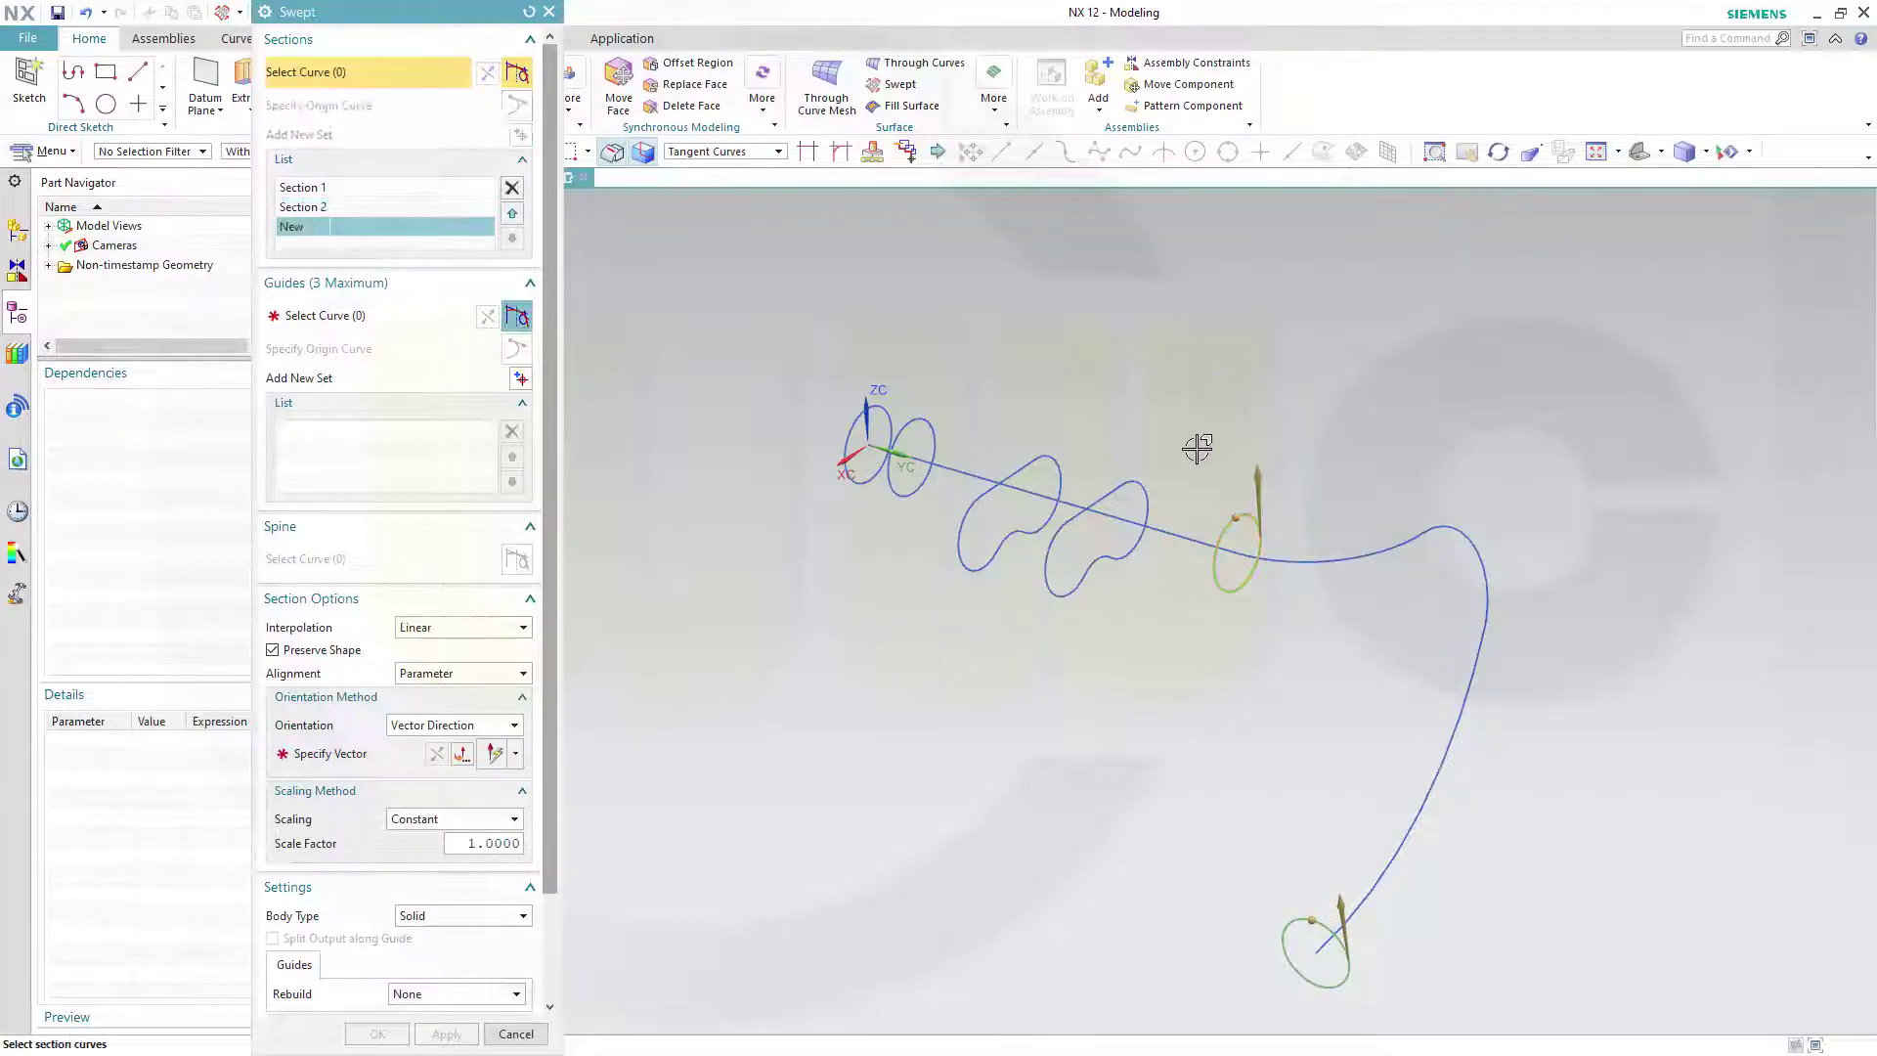
{"action": "left_click", "coordinate": [1138, 496]}
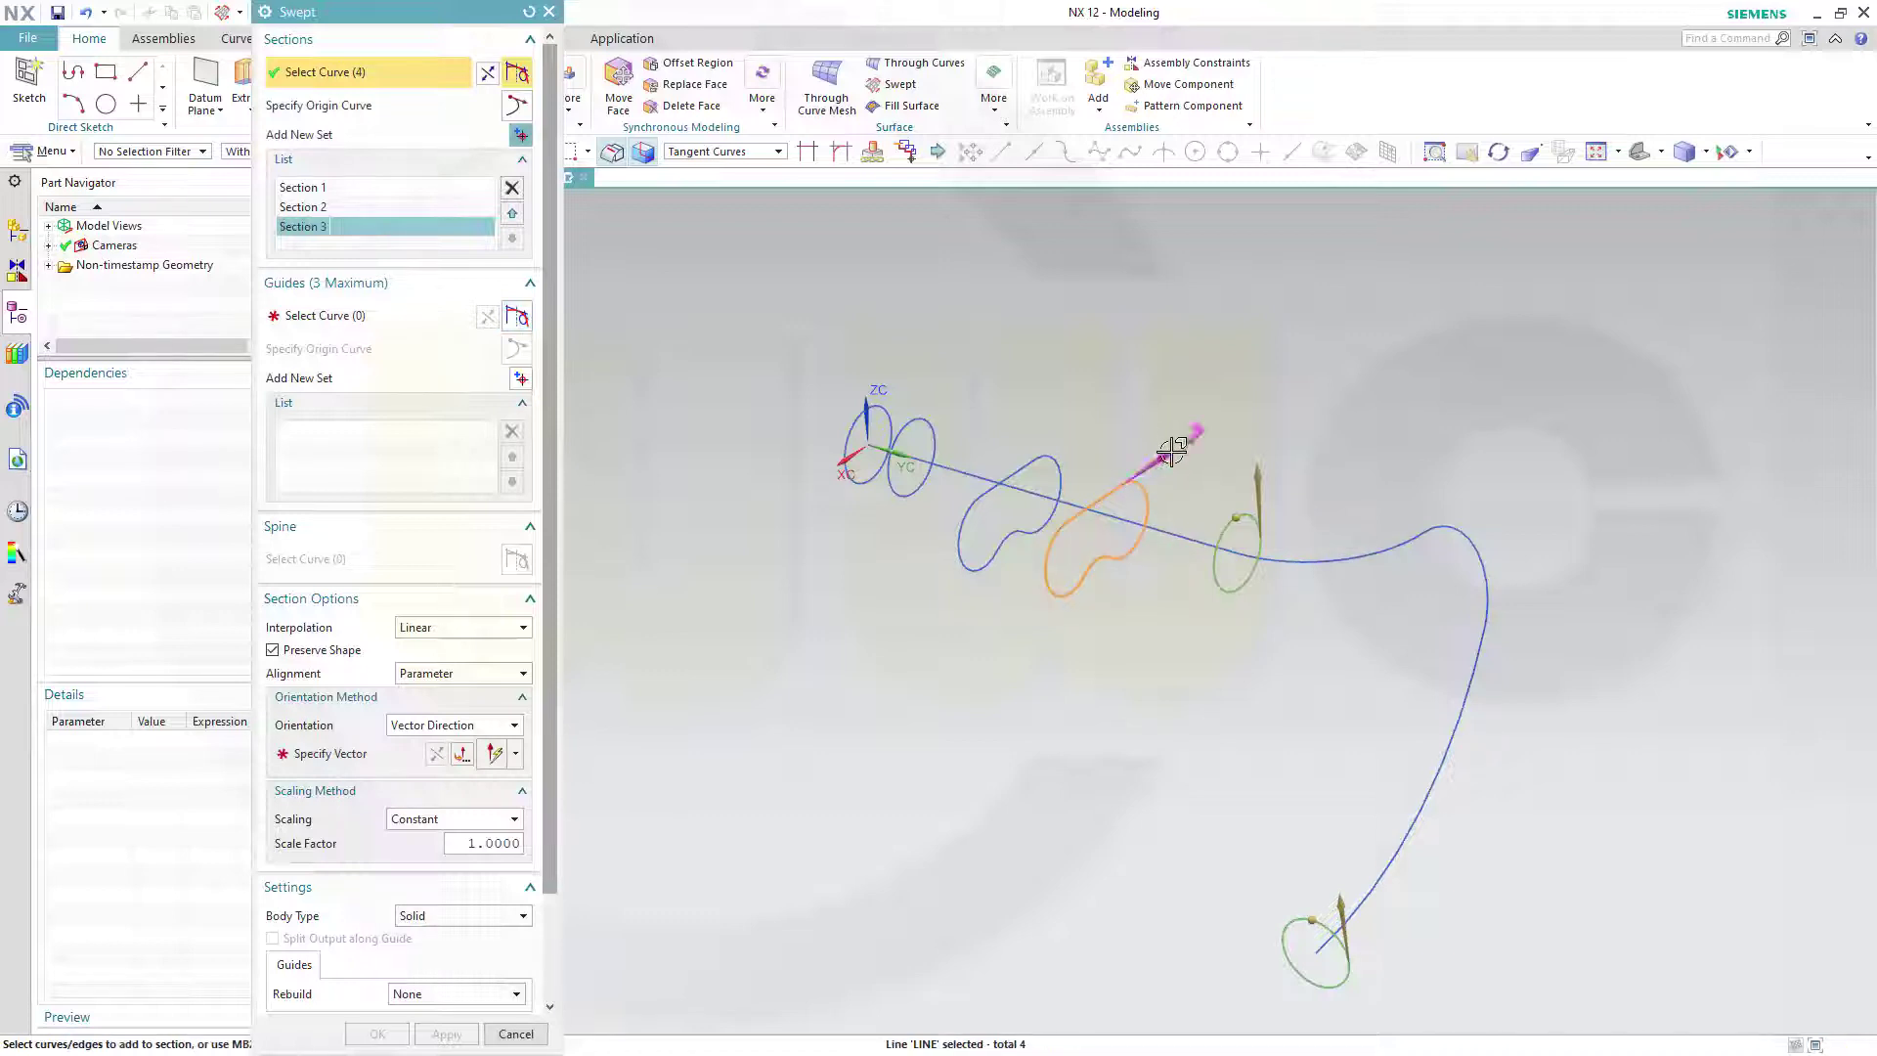
{"action": "middle_click", "coordinate": [1154, 423]}
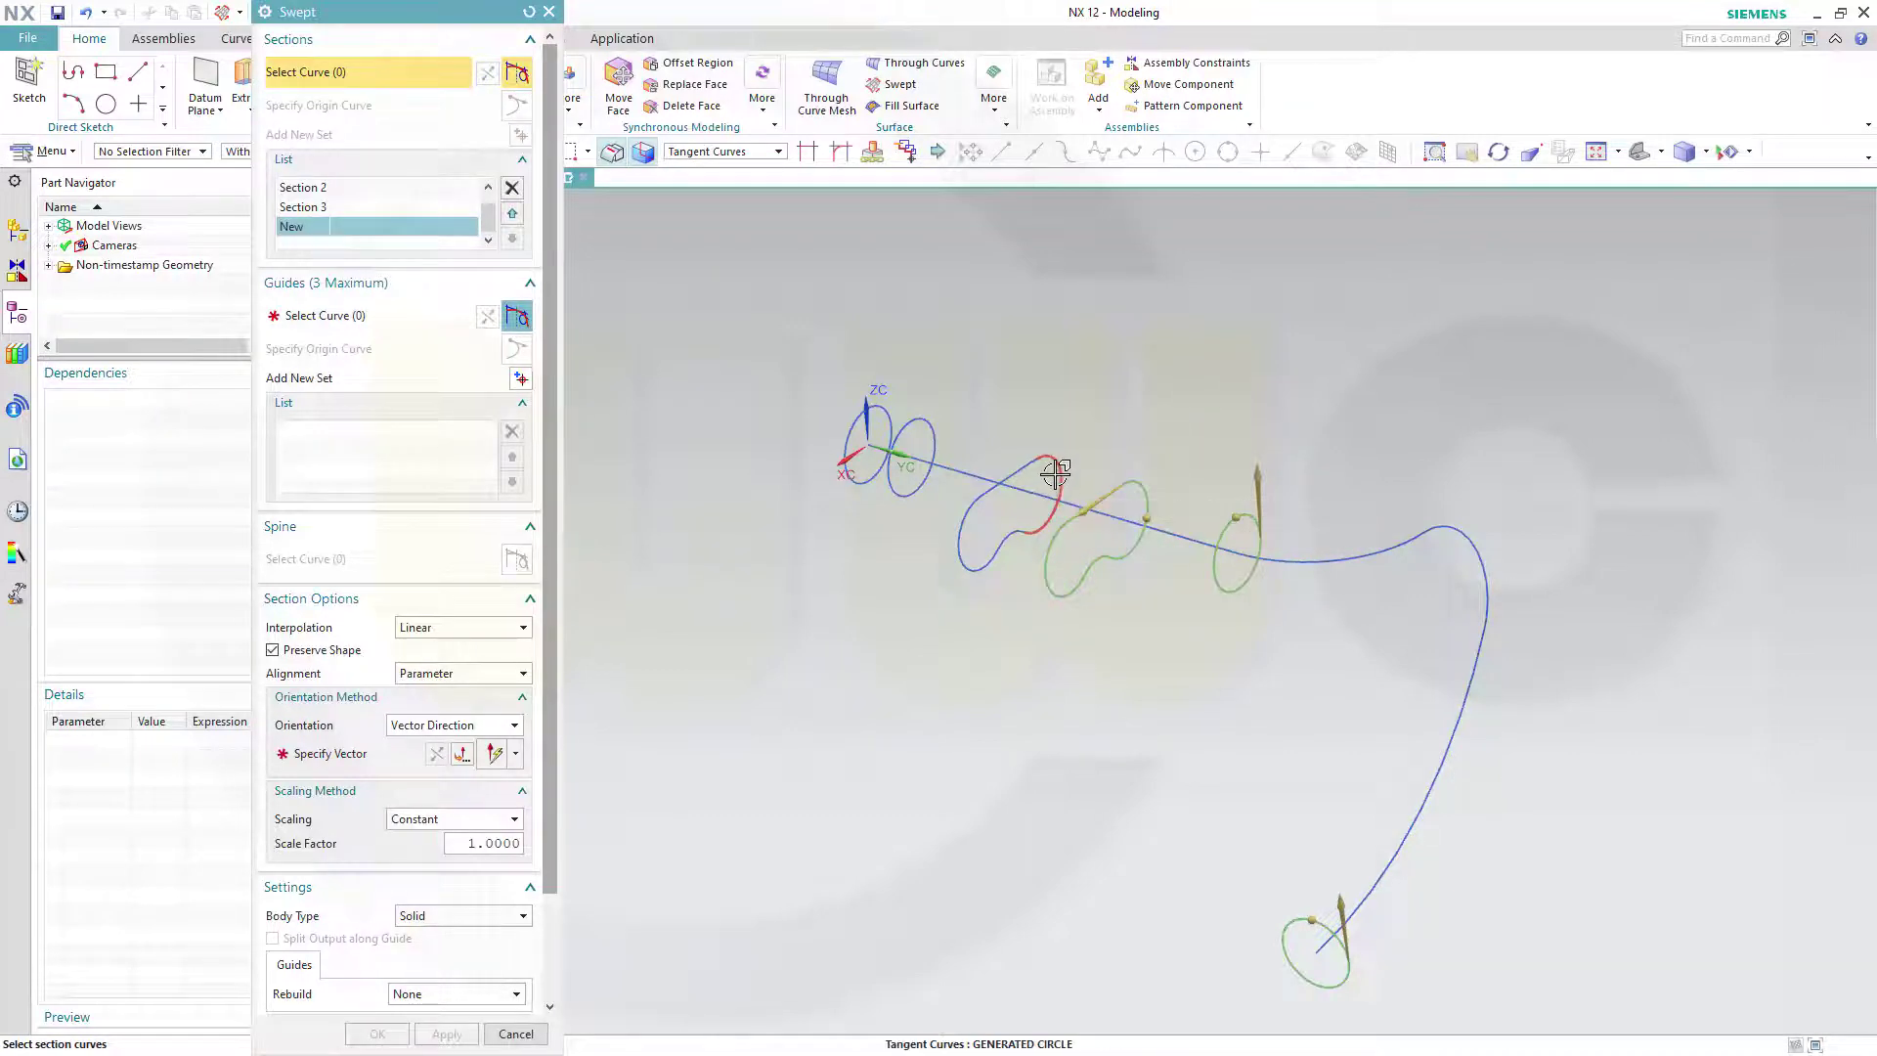
- Add the copied kidney-shaped profile, the copied circle and the circle at the origin as further separate sections, in that order
{"action": "left_click", "coordinate": [1059, 469]}
{"action": "middle_click", "coordinate": [1095, 396]}
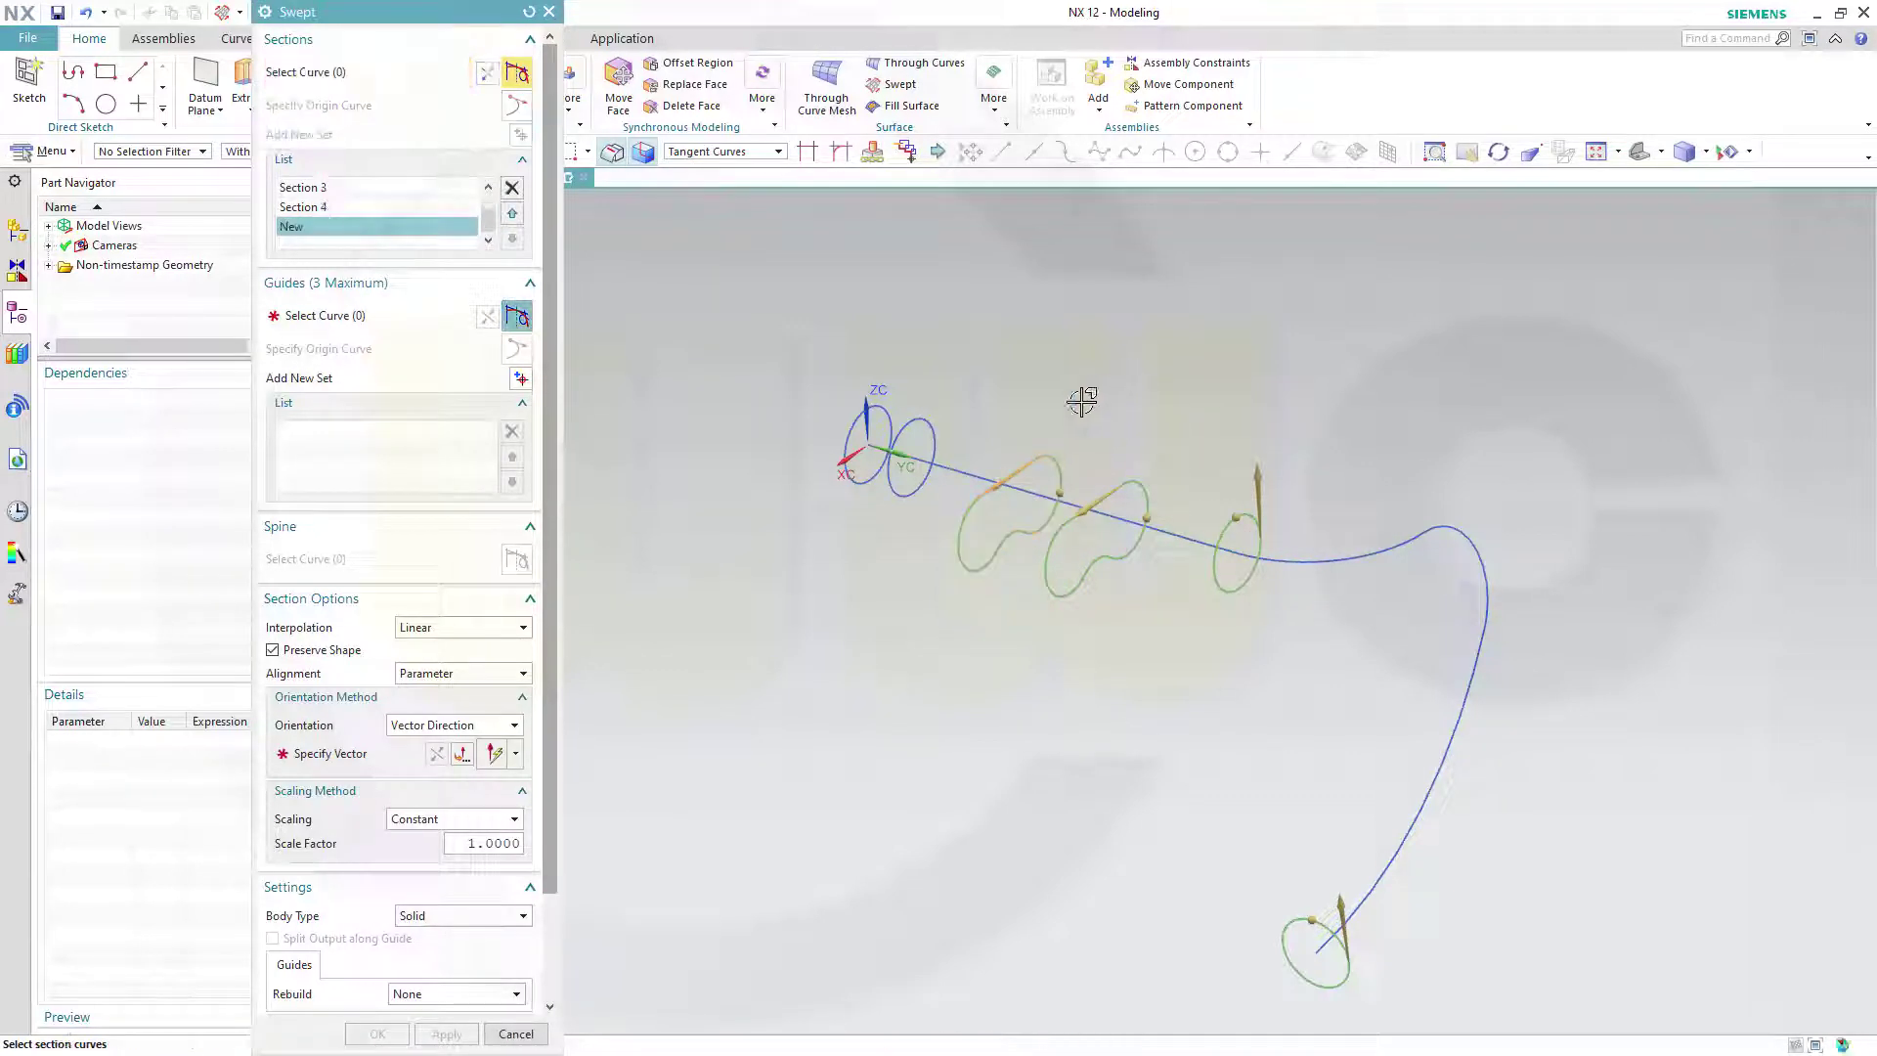
{"action": "left_click", "coordinate": [922, 426]}
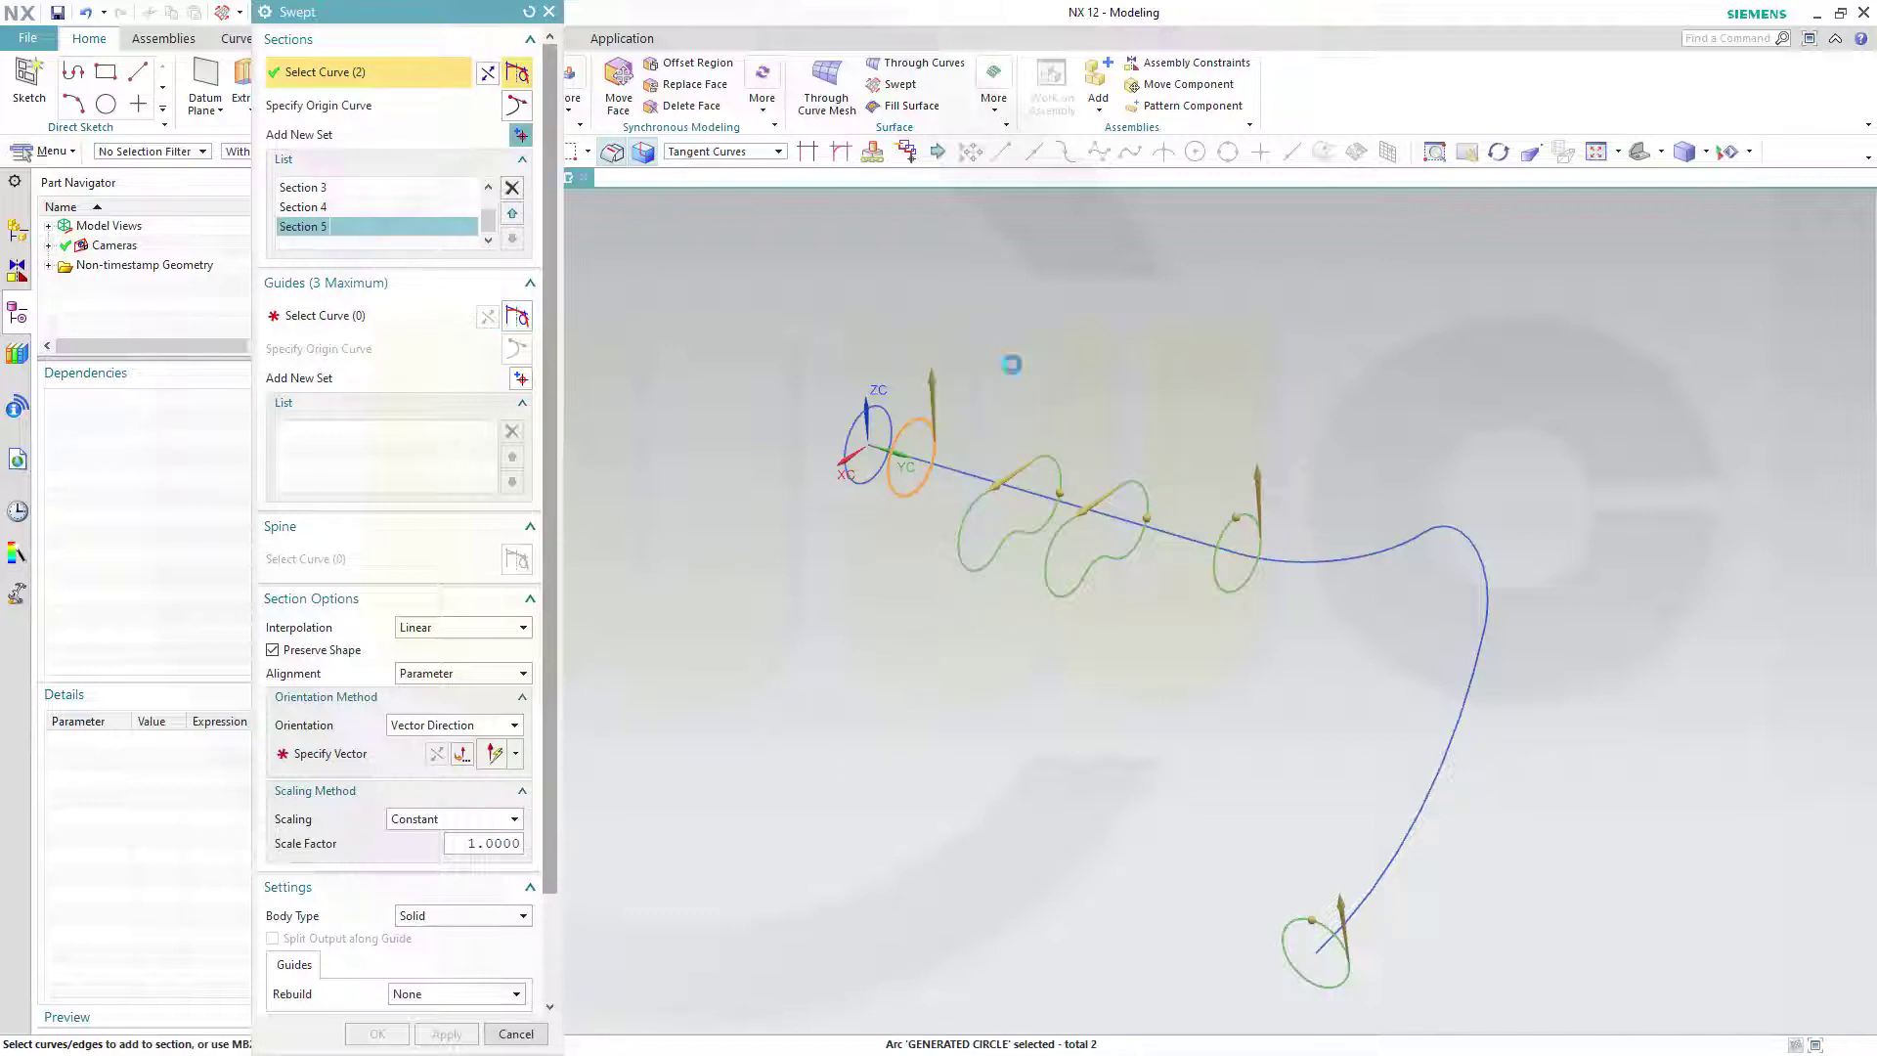
{"action": "middle_click", "coordinate": [1011, 363]}
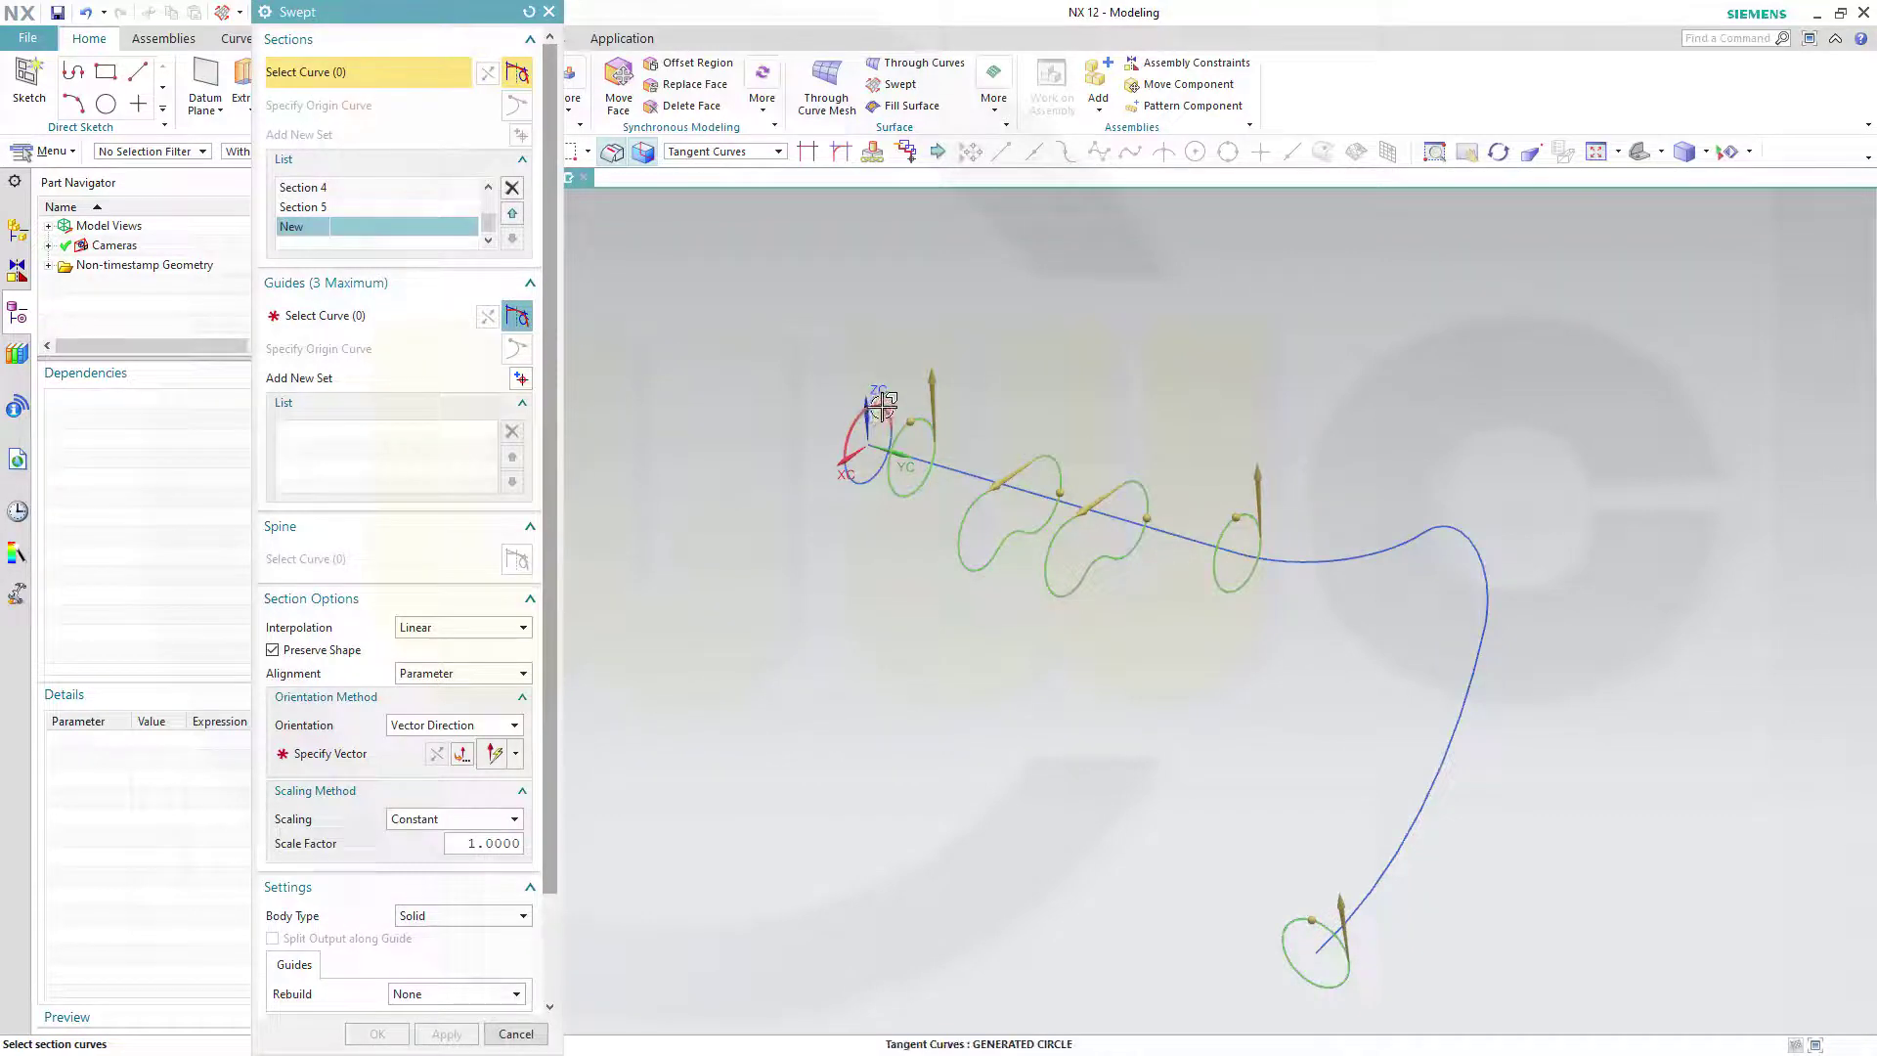
{"action": "left_click", "coordinate": [882, 404]}
{"action": "middle_click", "coordinate": [1017, 327]}
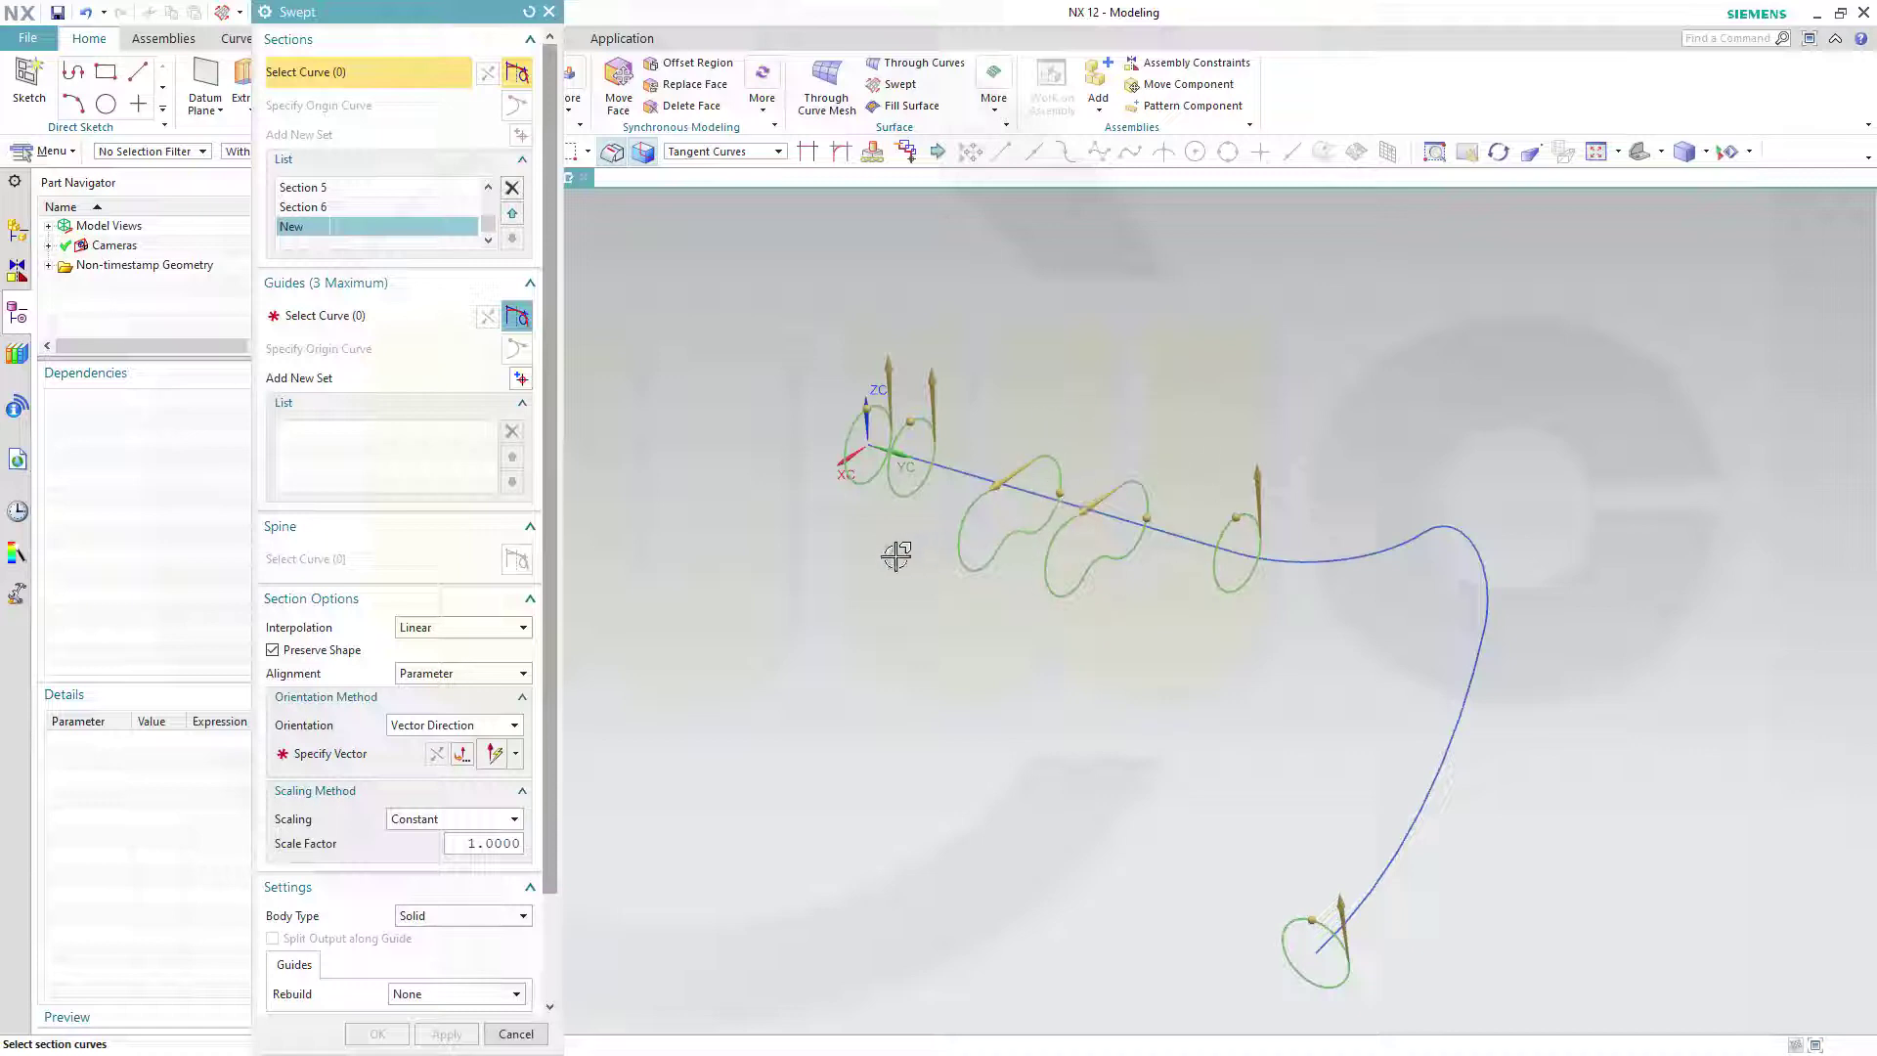
- Use the whole tangent handlebar path as the sweep guide and set its orientation vector to the Z axis
{"action": "left_click", "coordinate": [325, 318]}
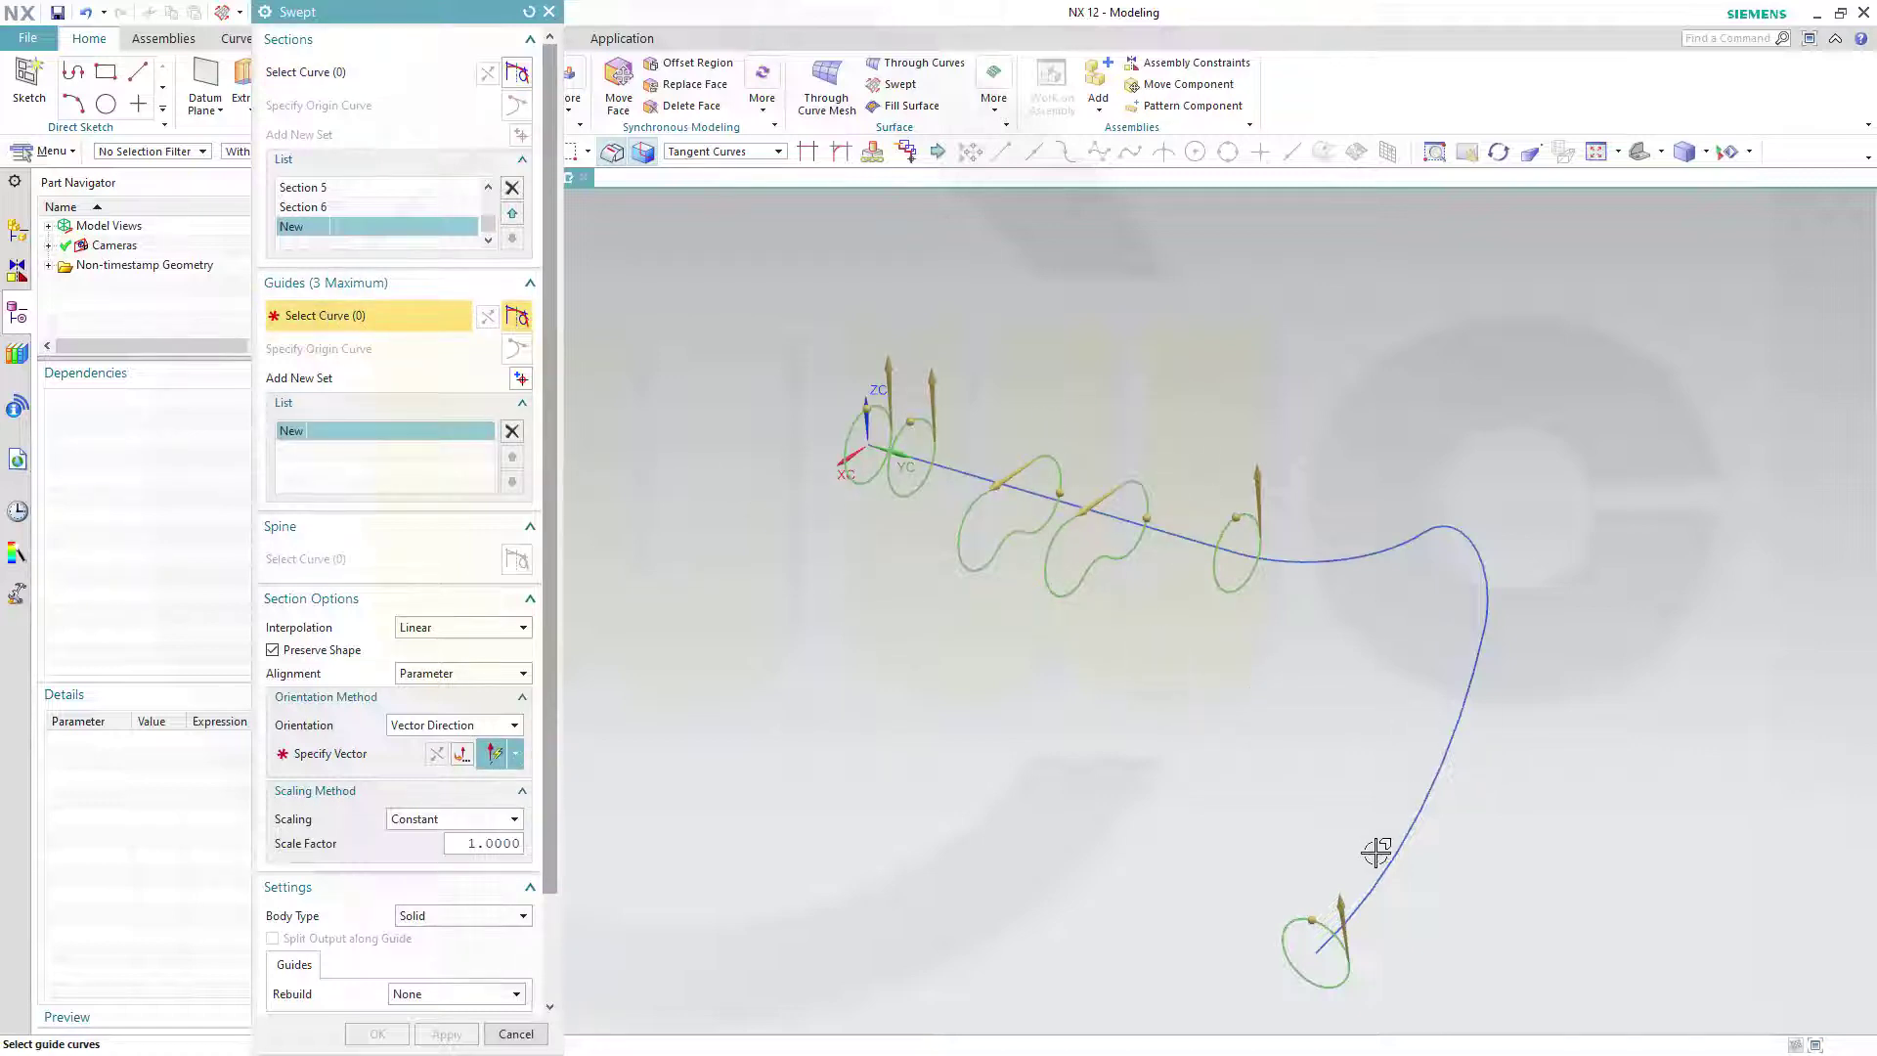
{"action": "left_click", "coordinate": [1369, 890]}
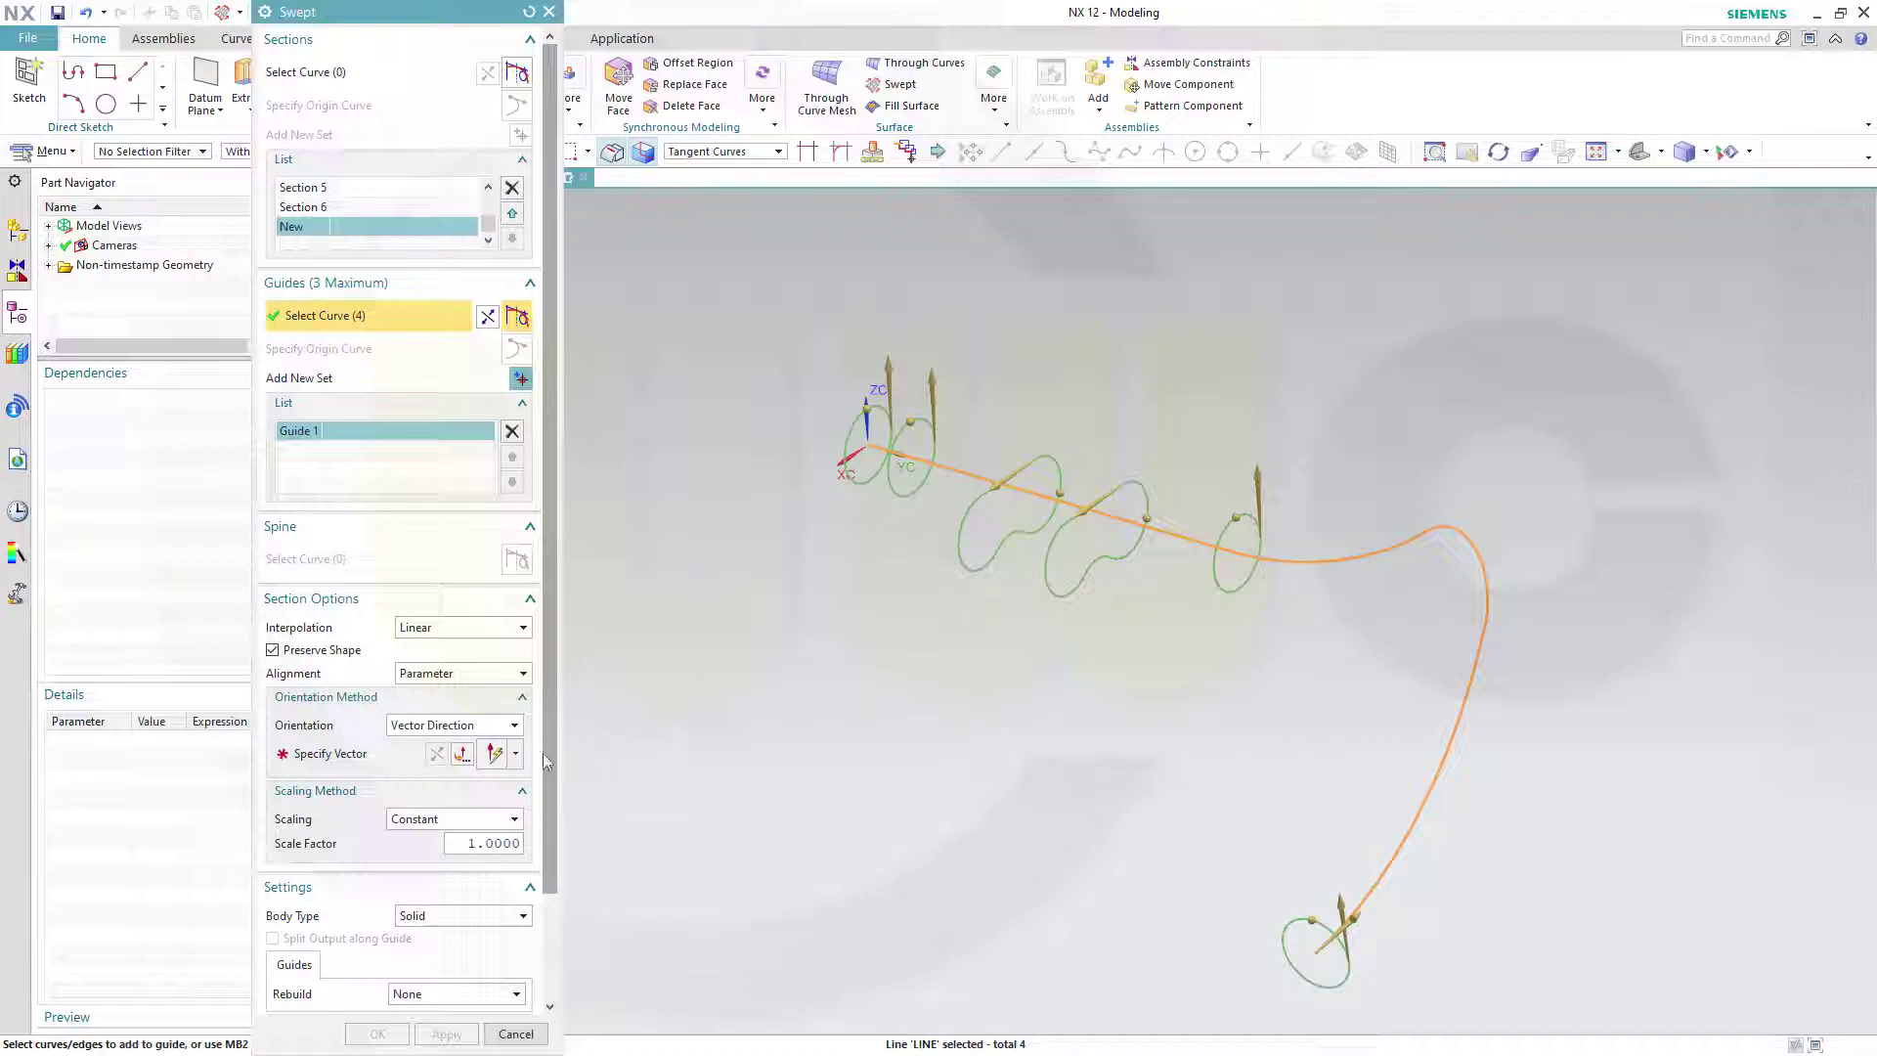
{"action": "left_click", "coordinate": [352, 758]}
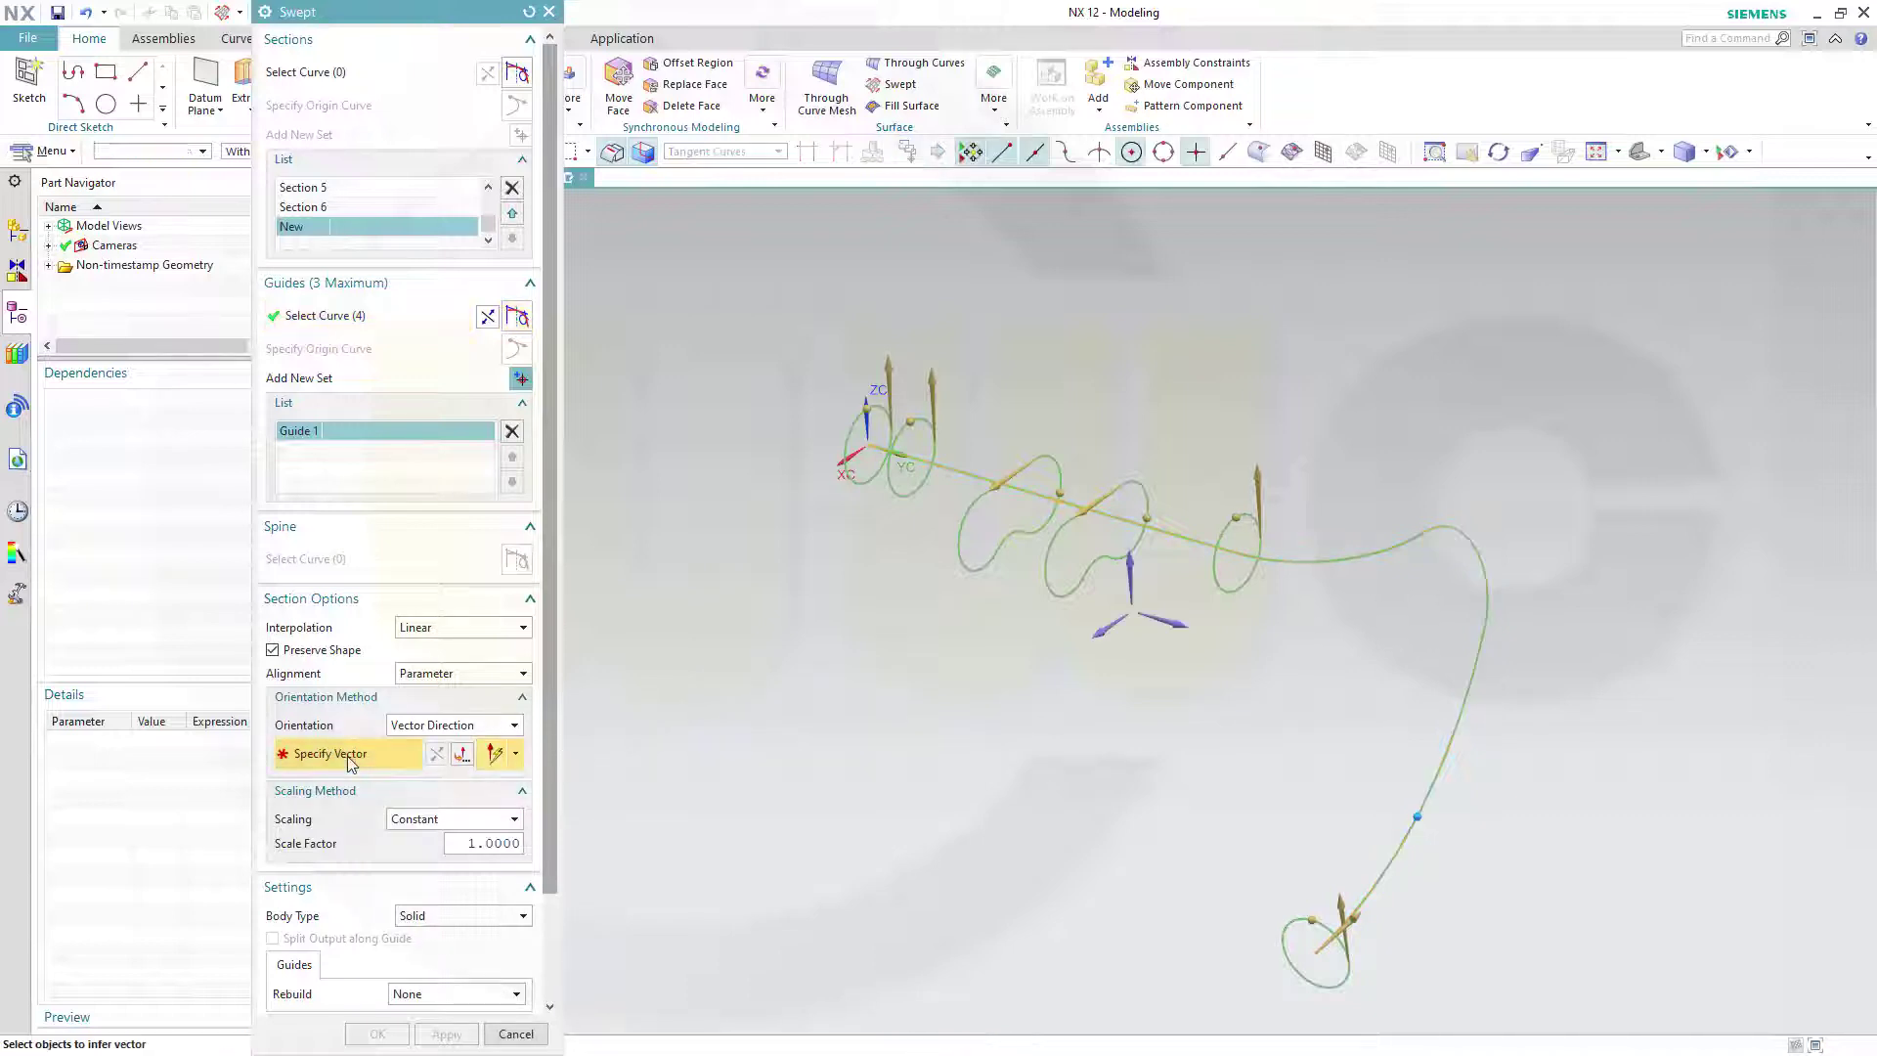
{"action": "left_click", "coordinate": [1132, 567]}
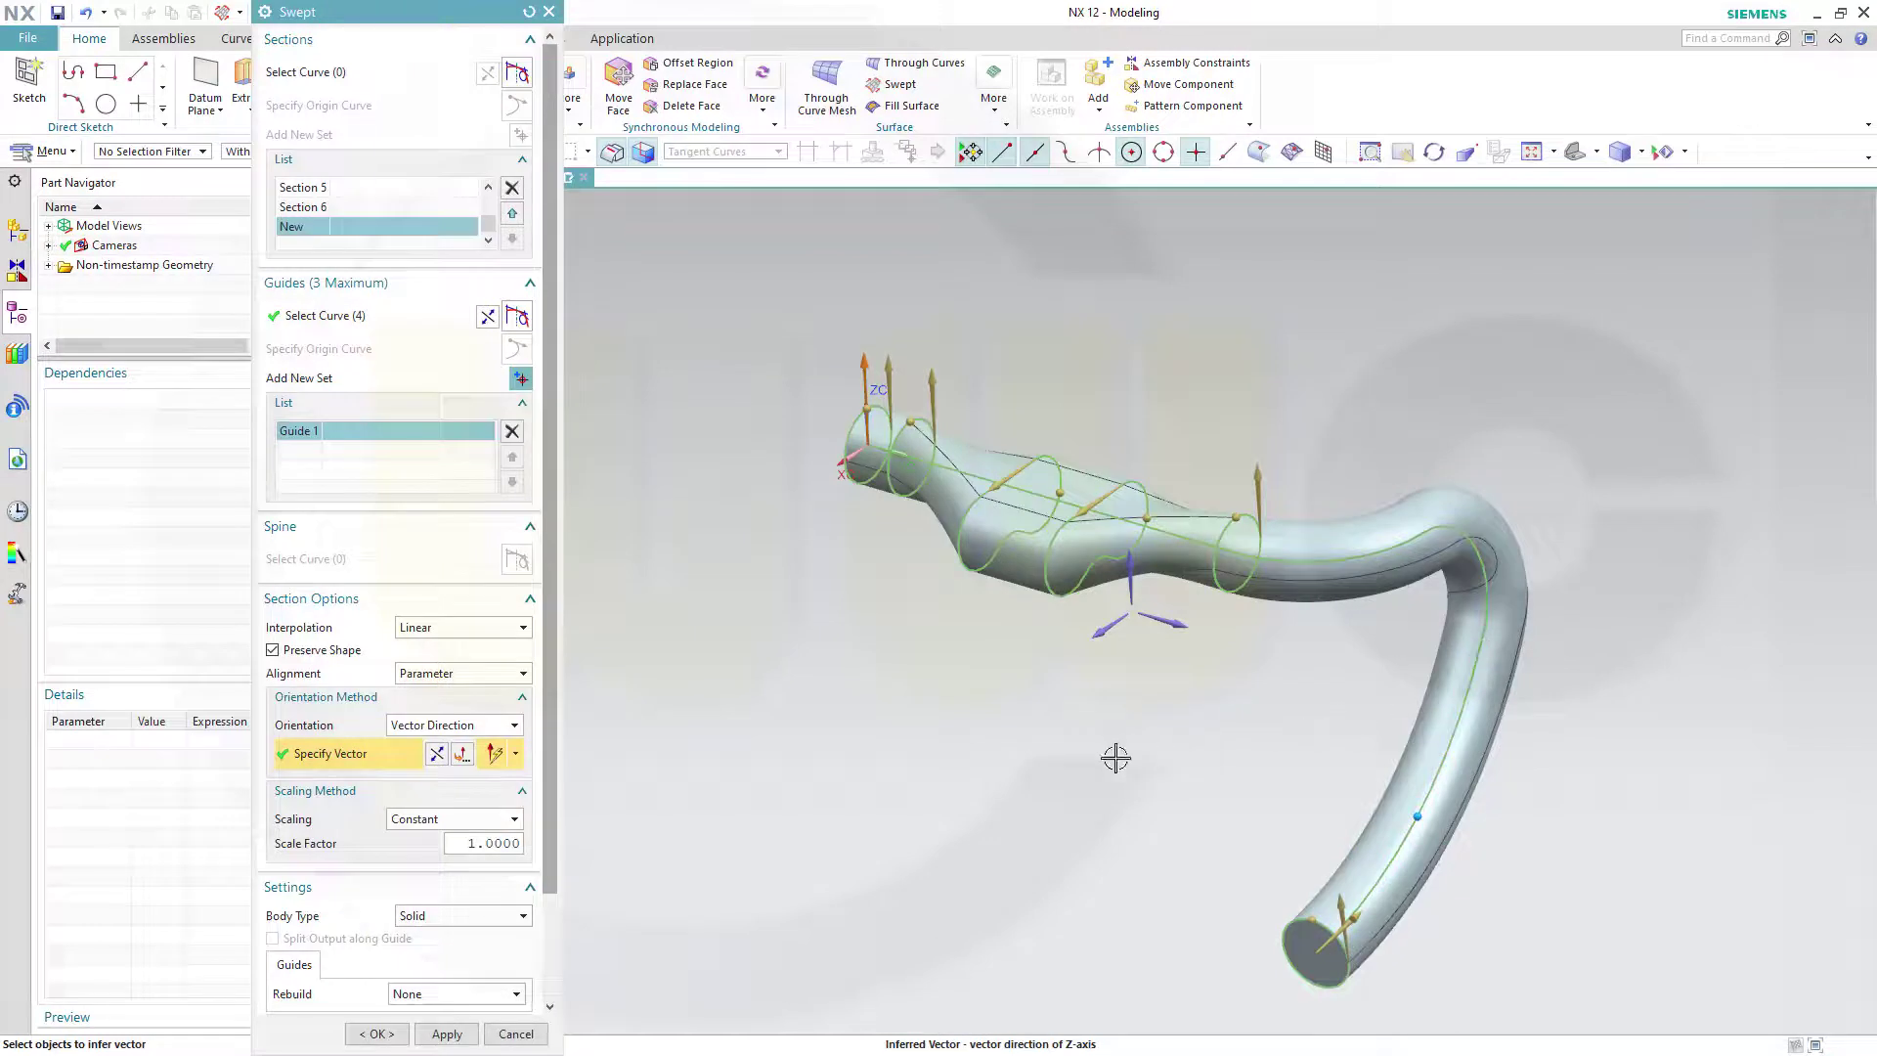
- Change the sweep's section alignment to By Points
{"action": "middle_click_drag", "start_coordinate": [979, 776], "coordinate": [849, 765]}
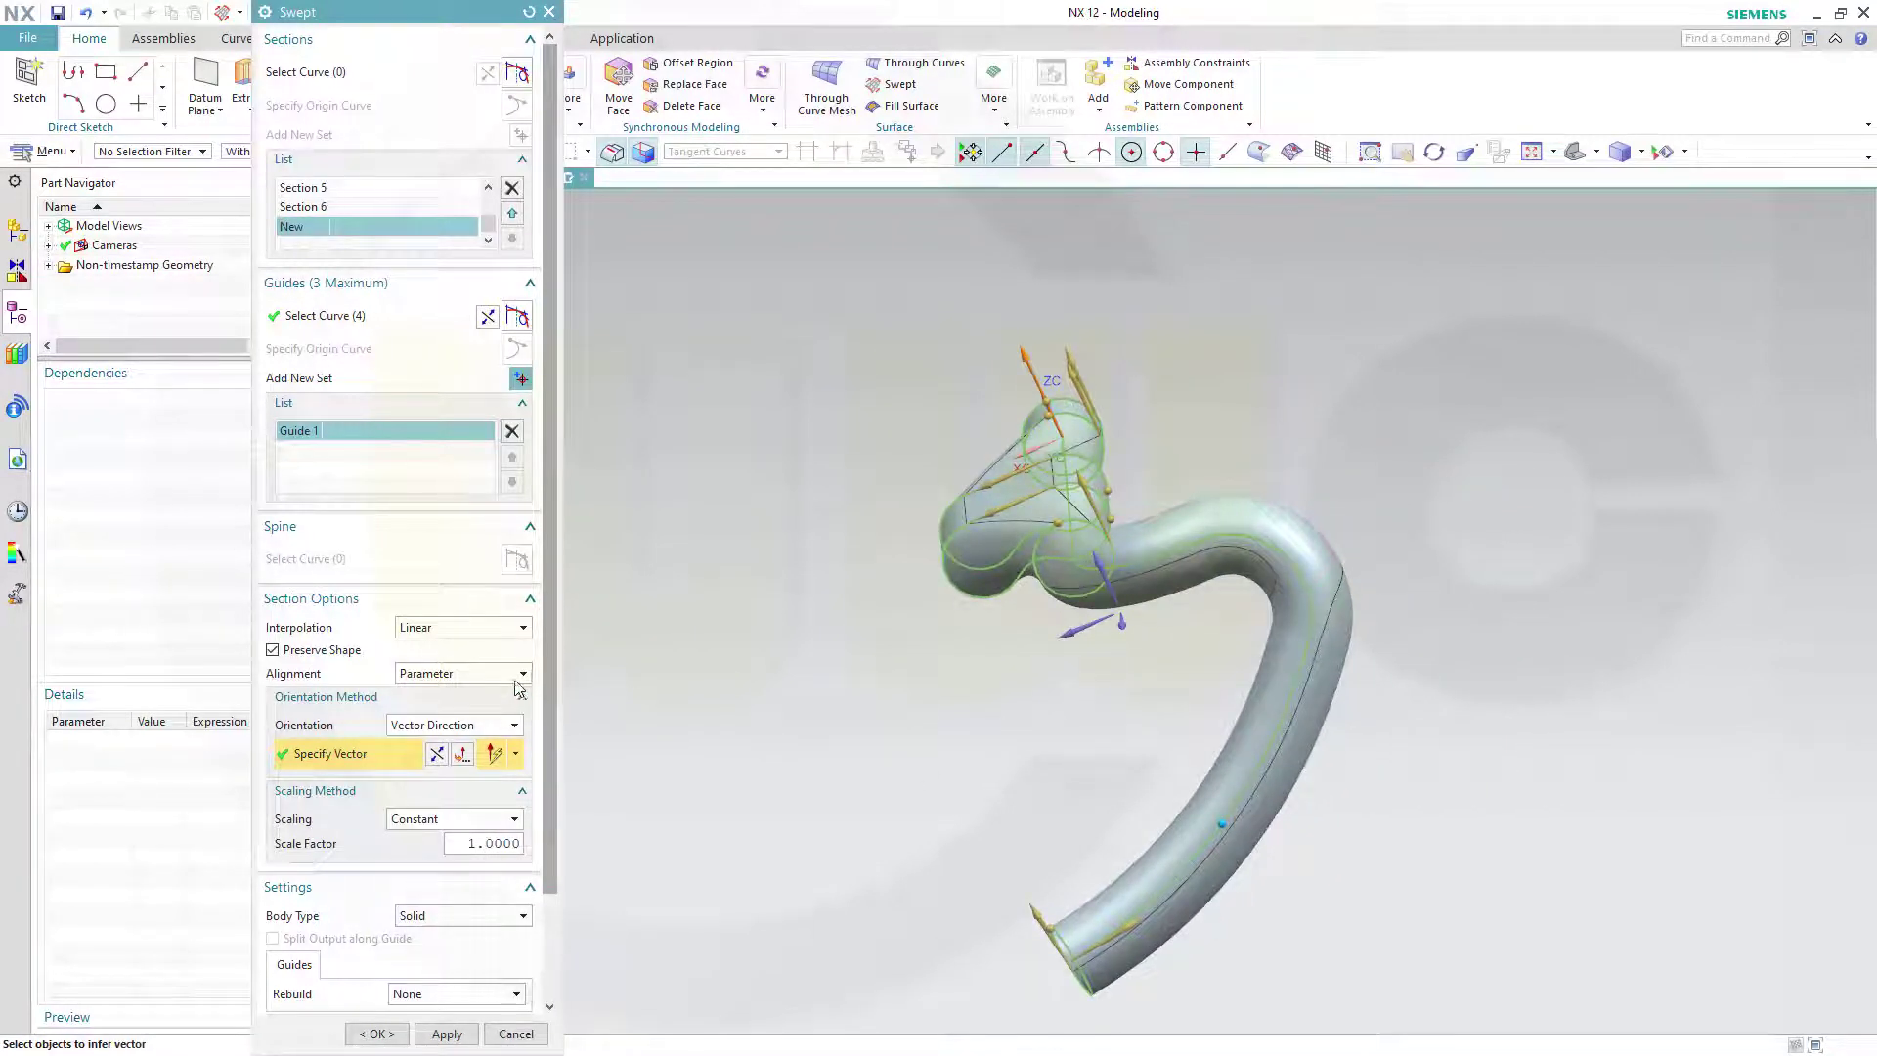
{"action": "left_click", "coordinate": [524, 674]}
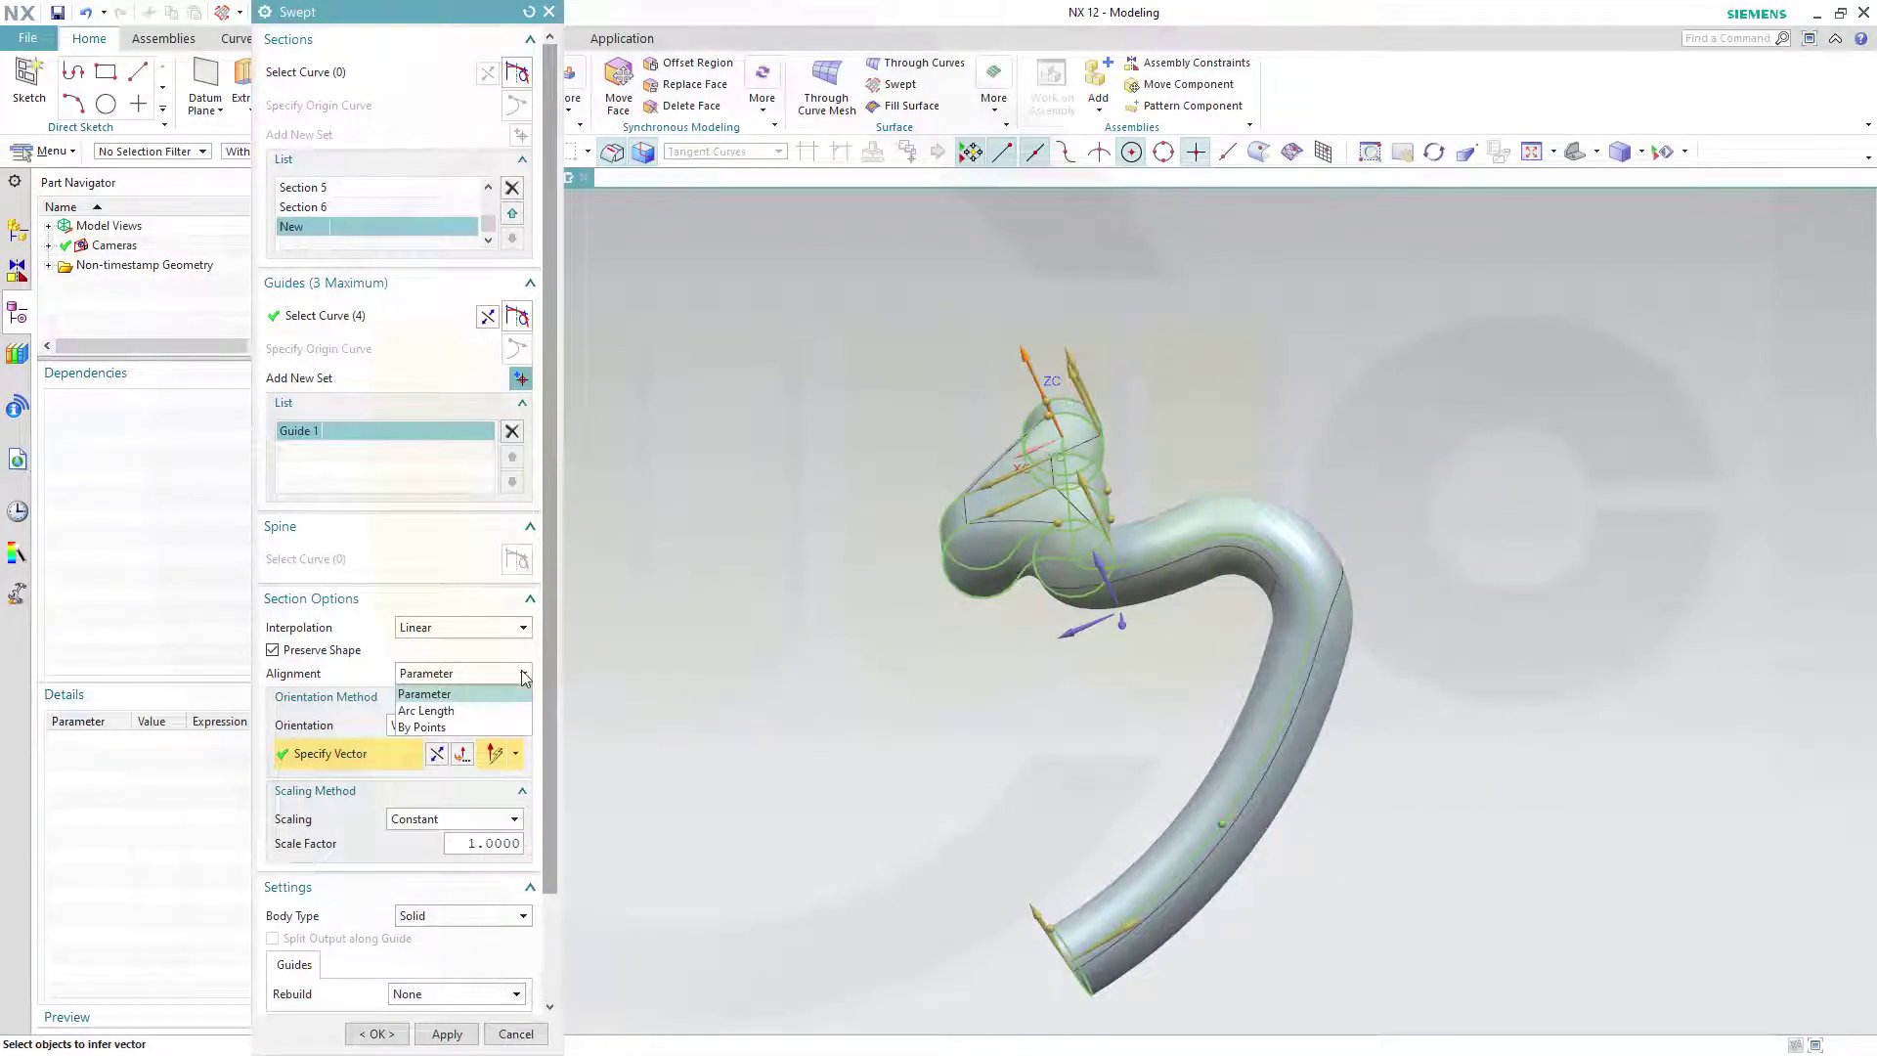
{"action": "key", "text": "Return"}
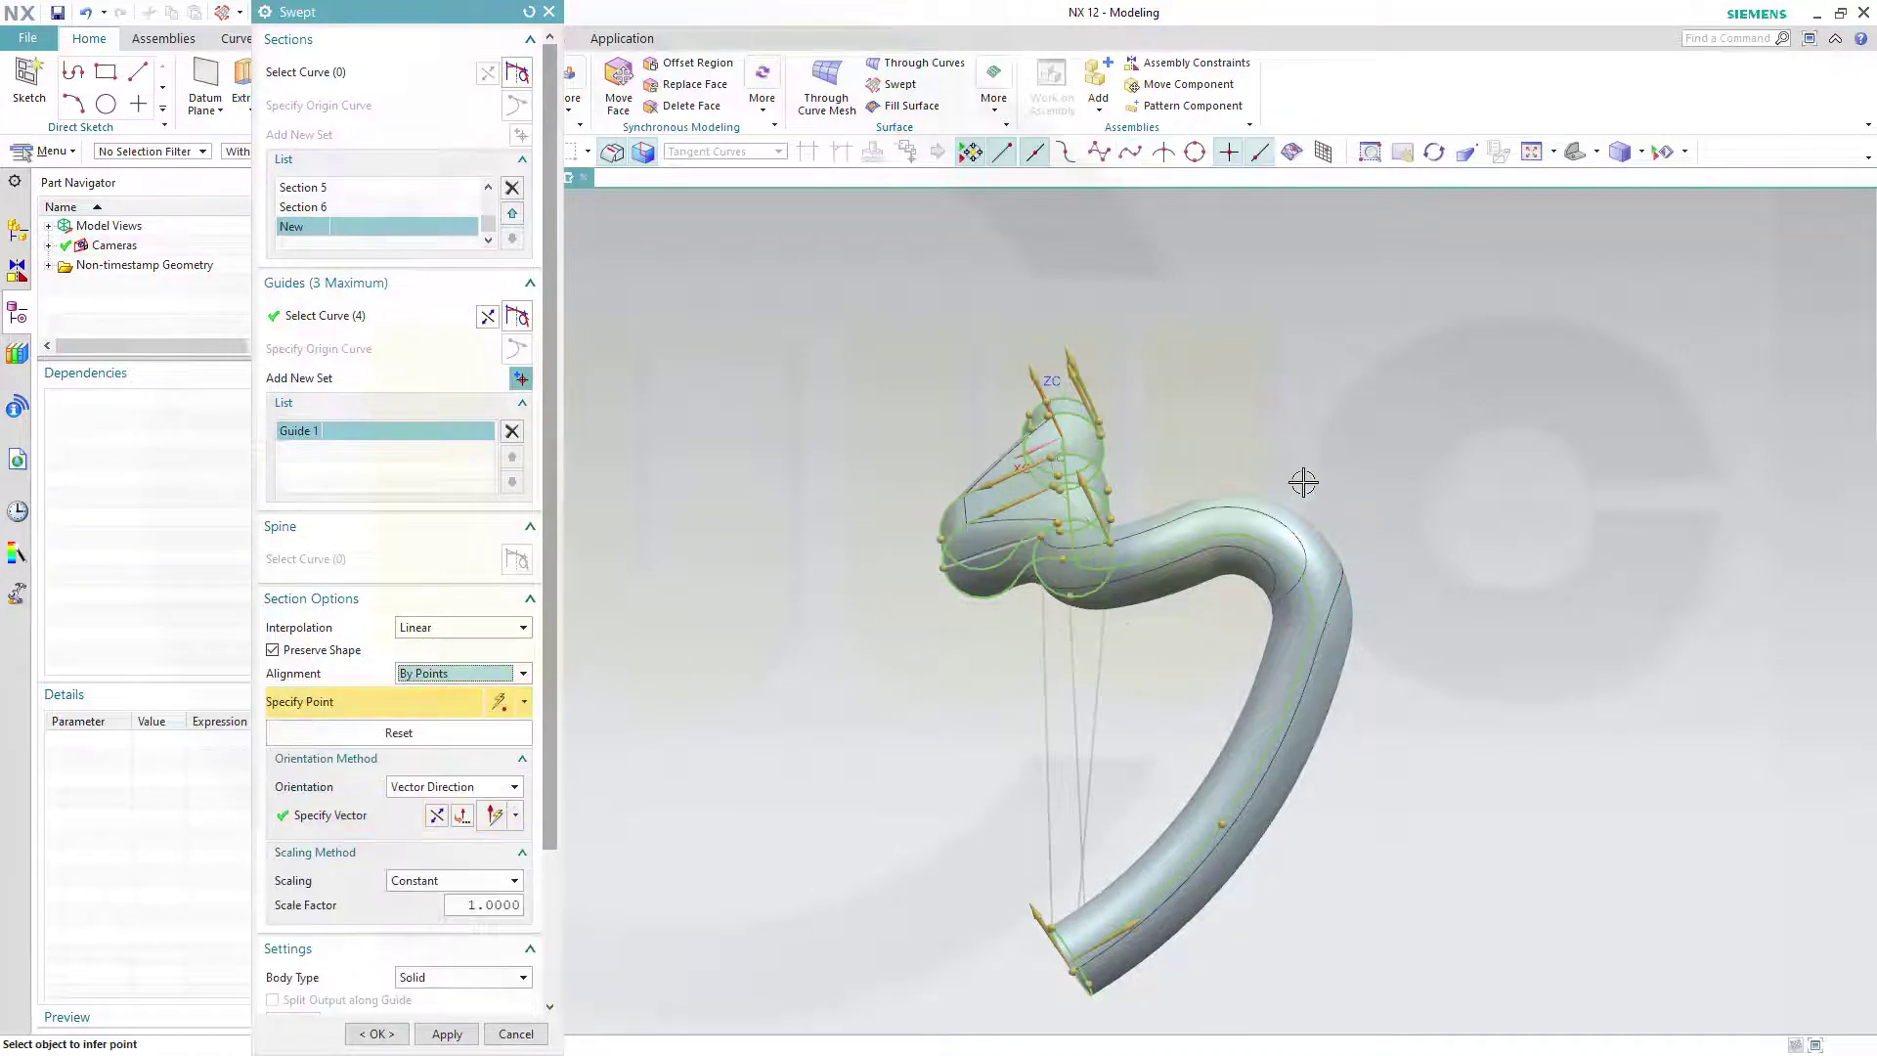
- Add alignment points on both kidney-shaped sections of the sweep, placing the one on the section nearer the bend at 85 percent
{"action": "middle_click_drag", "start_coordinate": [1303, 482], "coordinate": [1228, 523]}
{"action": "scroll", "coordinate": [1035, 420], "scroll_direction": "up", "scroll_amount": 2}
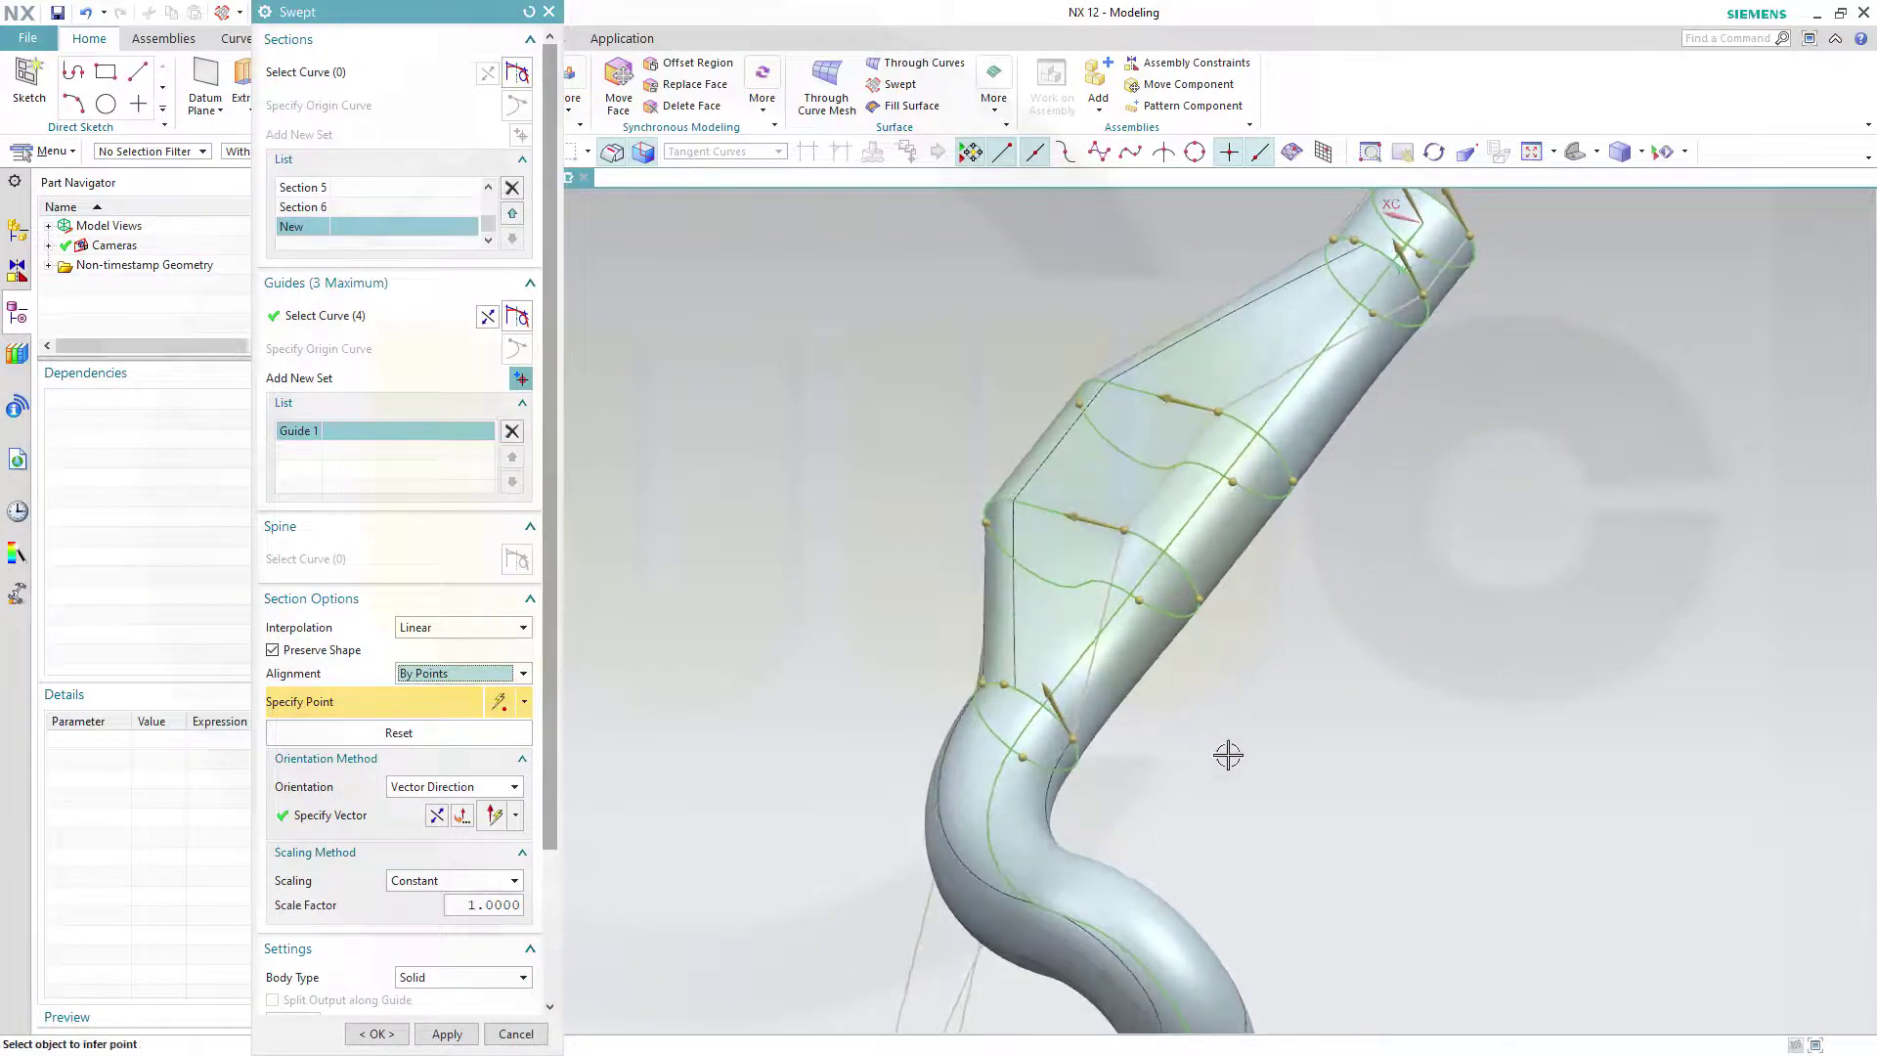
{"action": "middle_click_drag", "start_coordinate": [1228, 756], "coordinate": [1263, 751]}
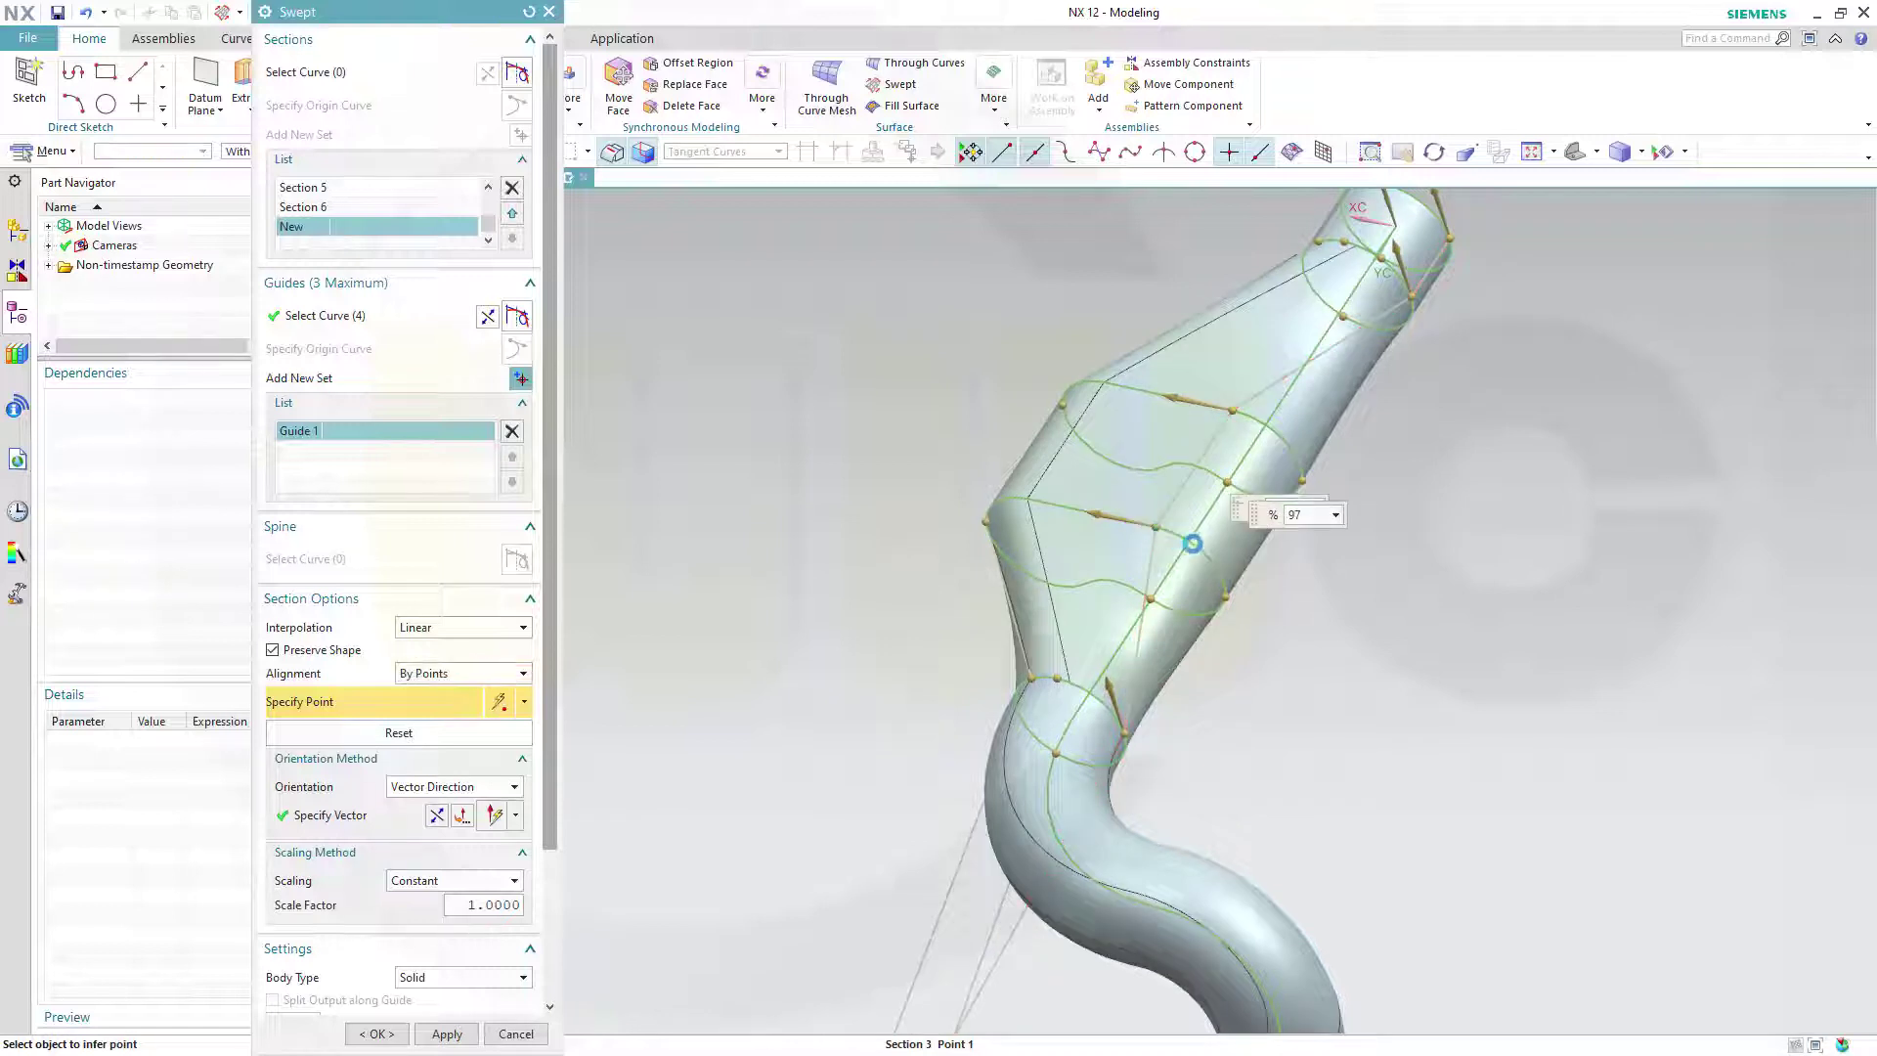
{"action": "left_click", "coordinate": [1195, 544]}
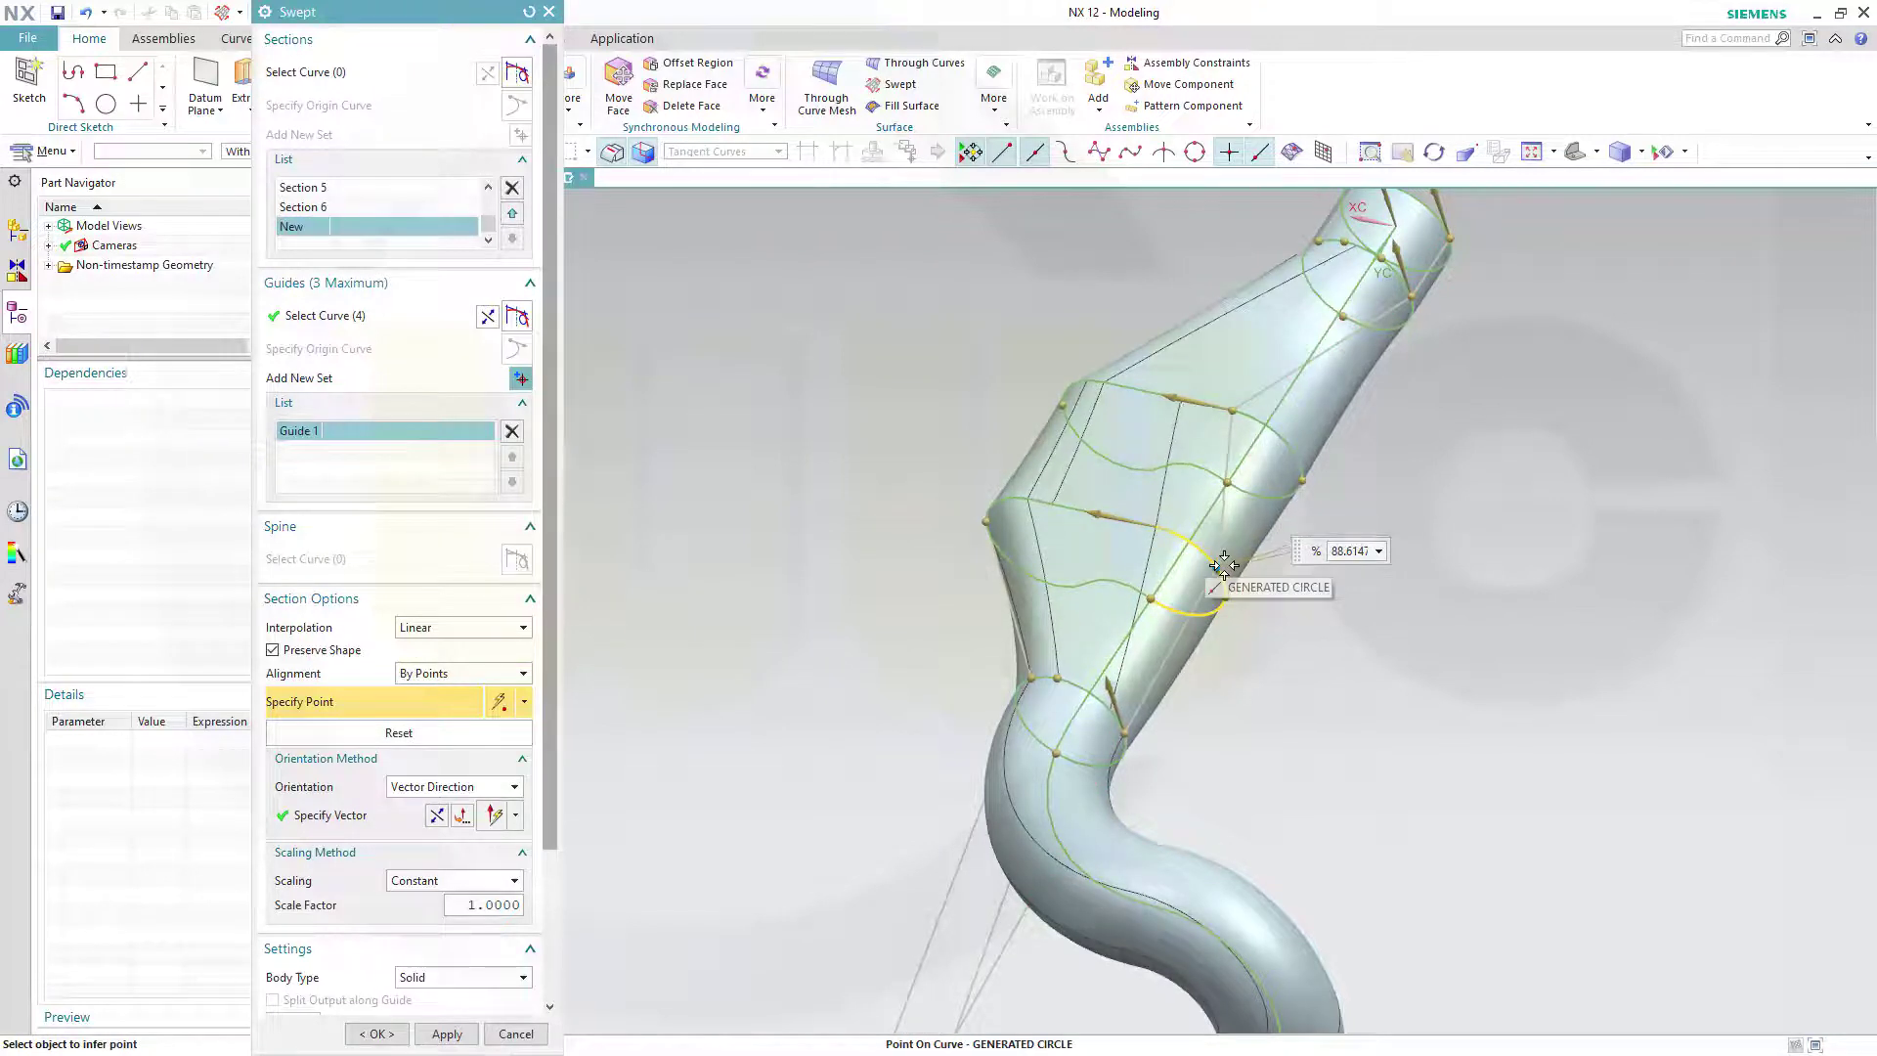
{"action": "left_click", "coordinate": [1224, 564]}
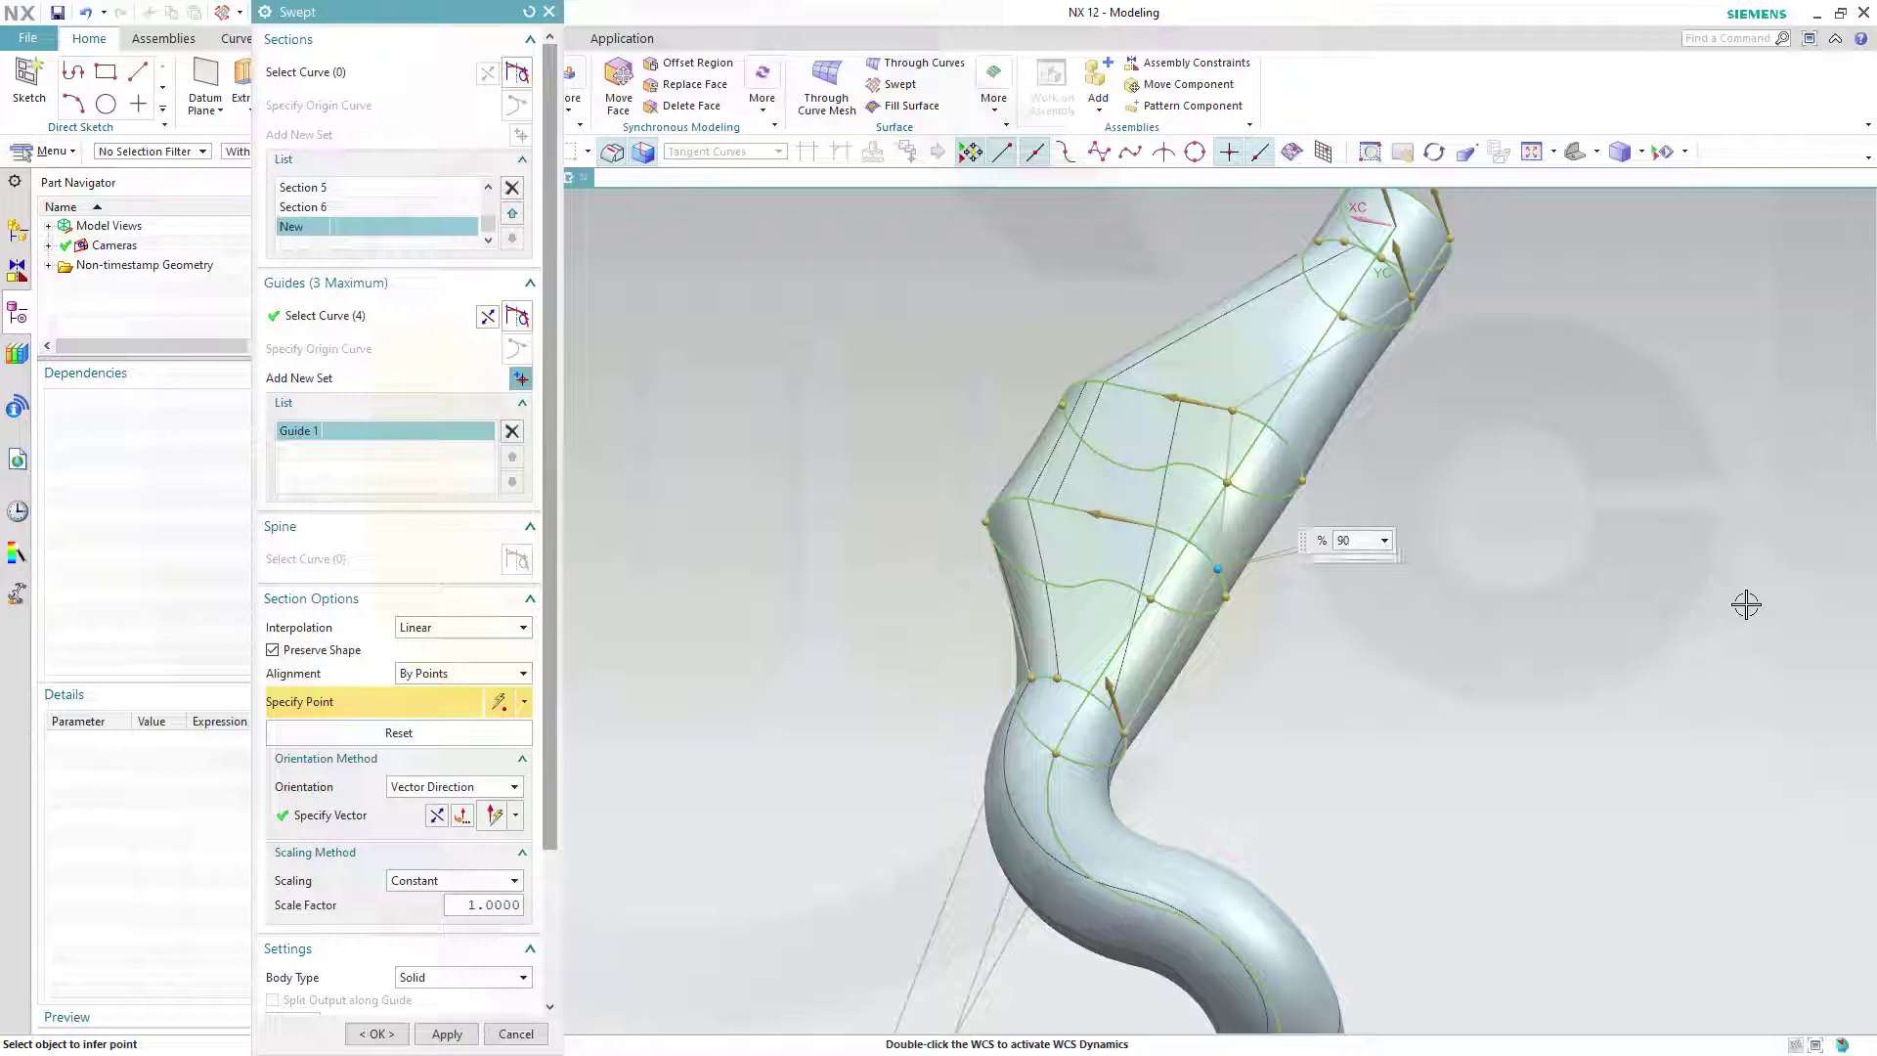
{"action": "key", "text": "Return"}
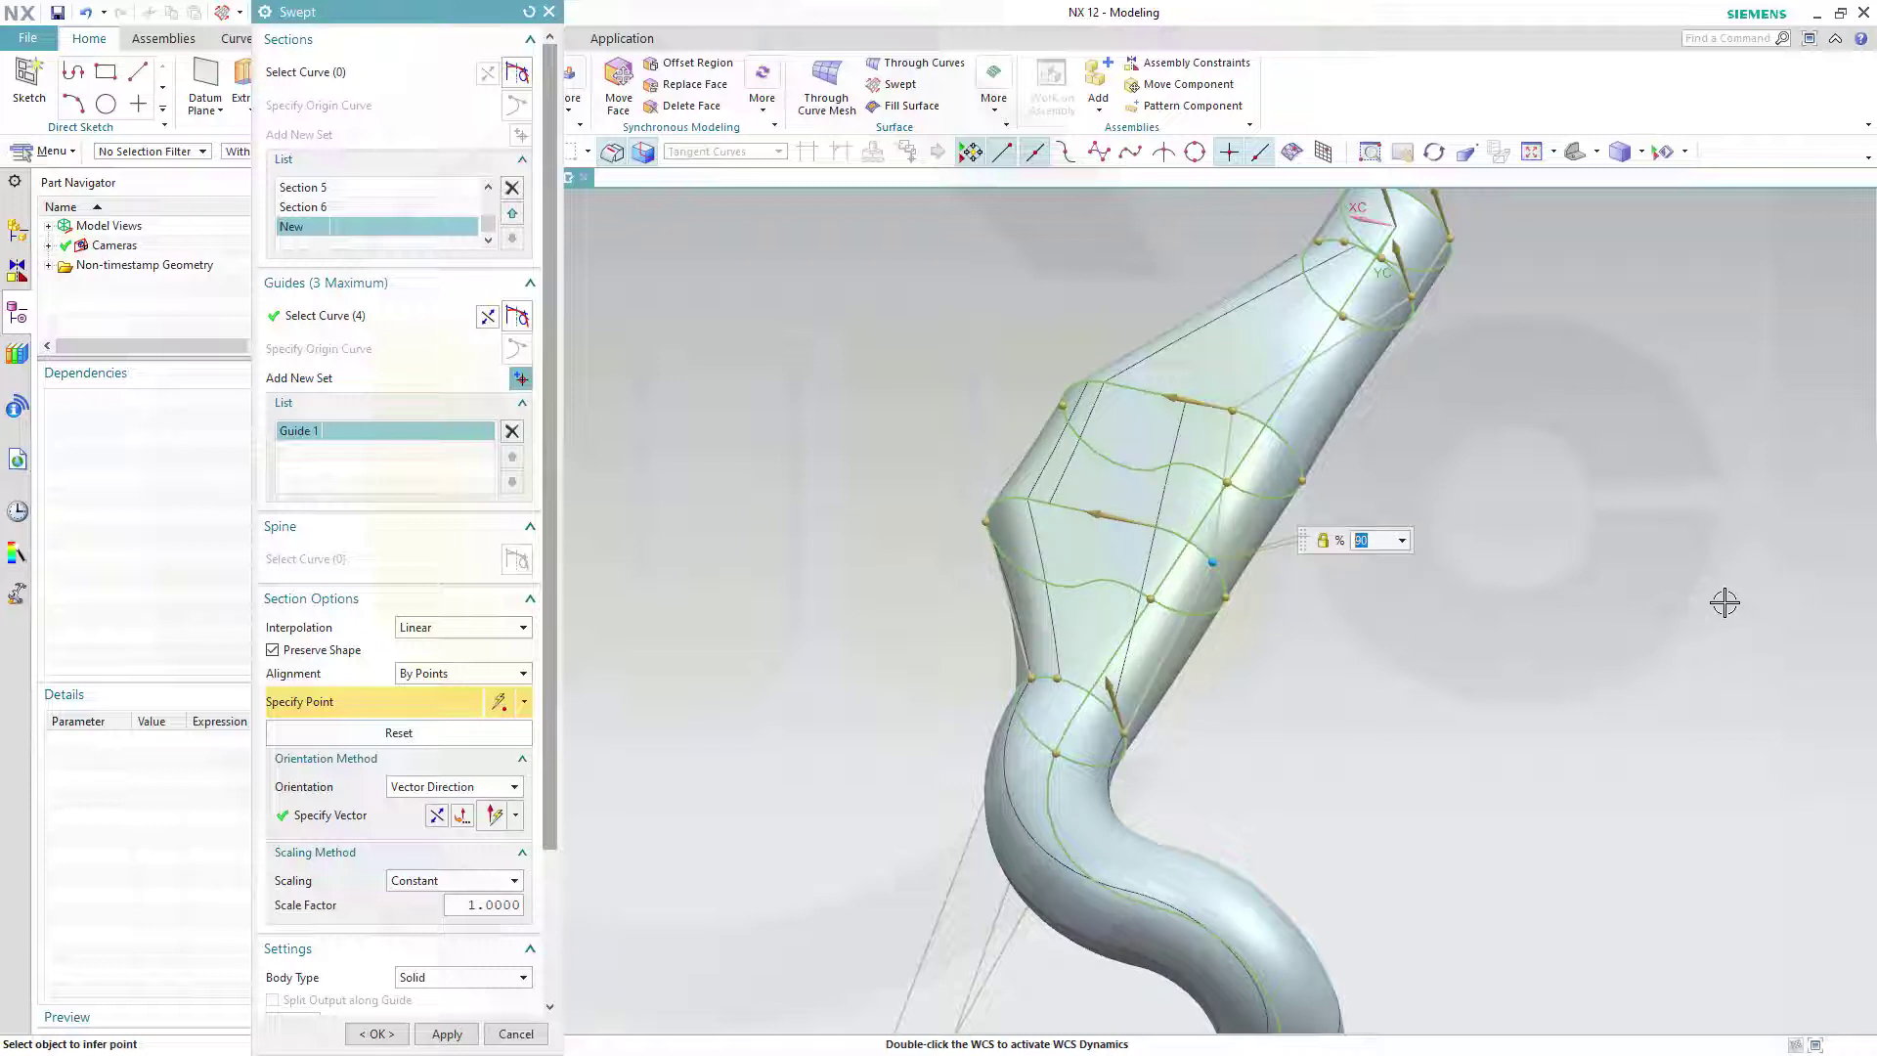
{"action": "type", "text": "85"}
{"action": "key", "text": "Return"}
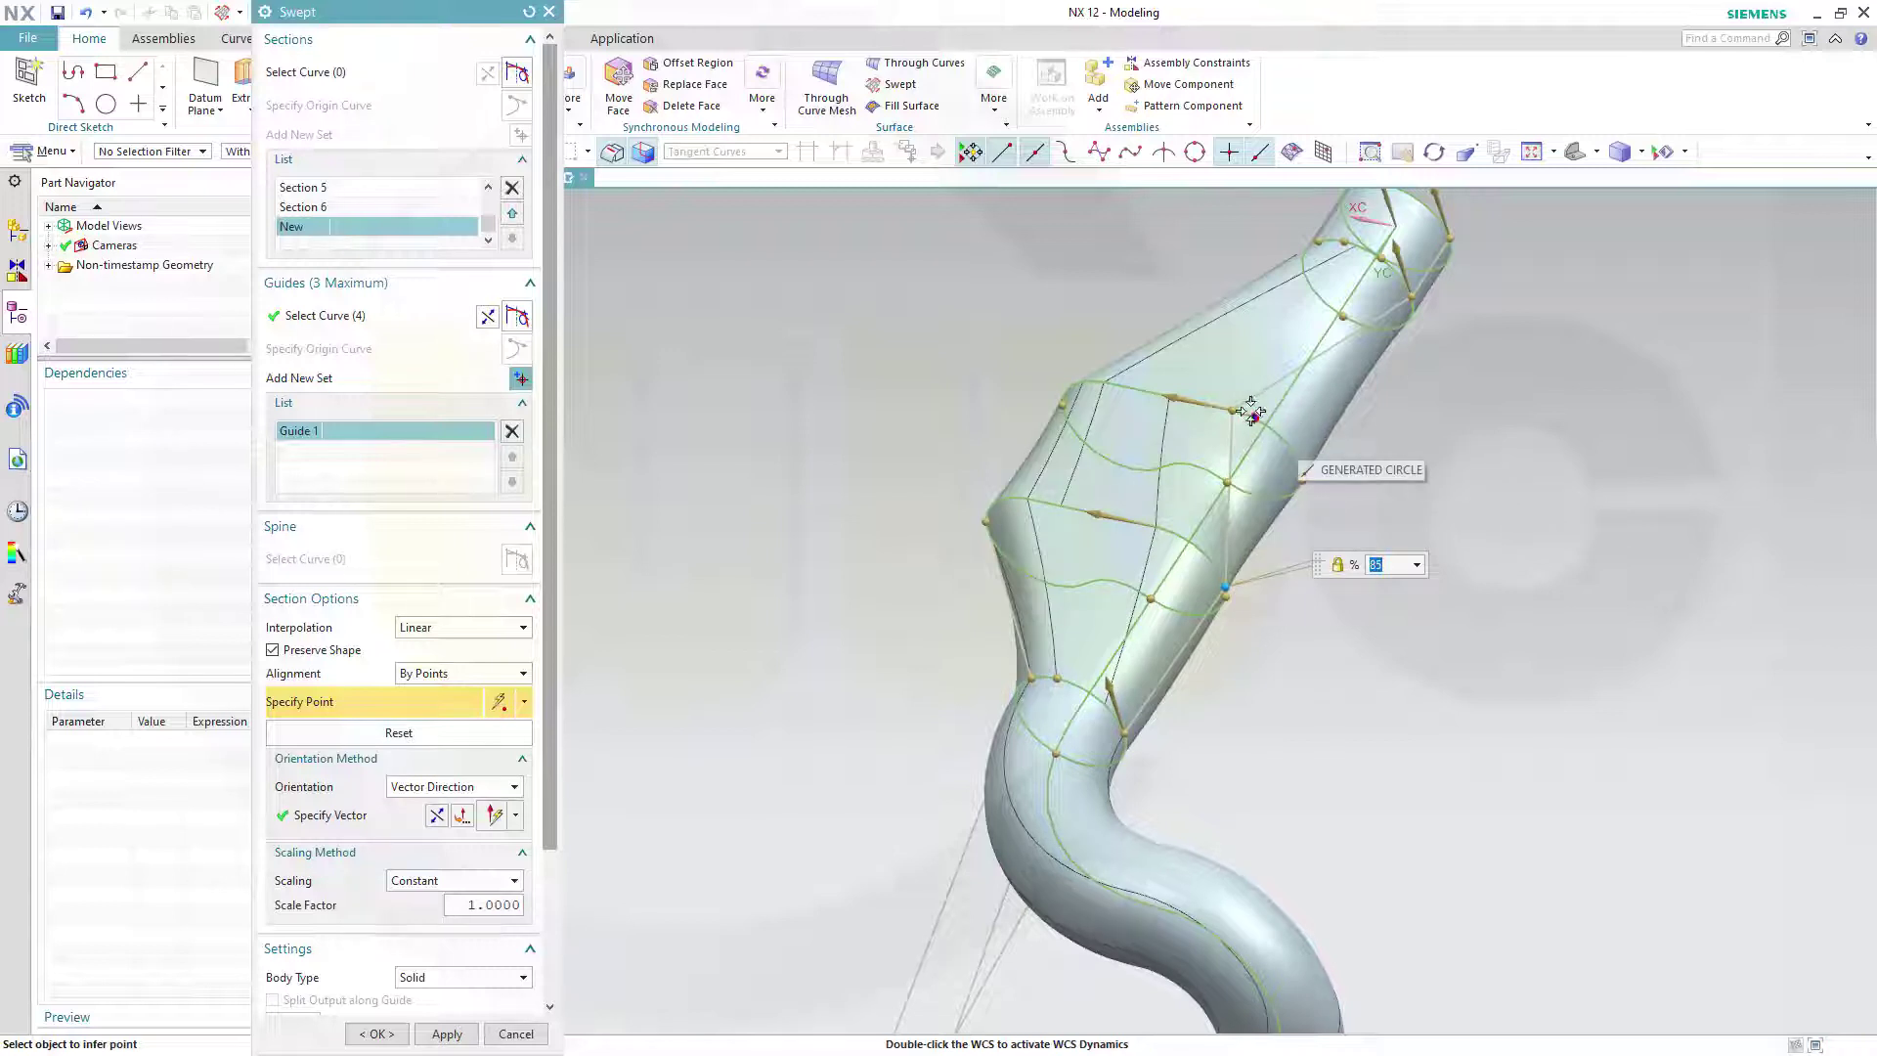
{"action": "left_click", "coordinate": [1290, 422]}
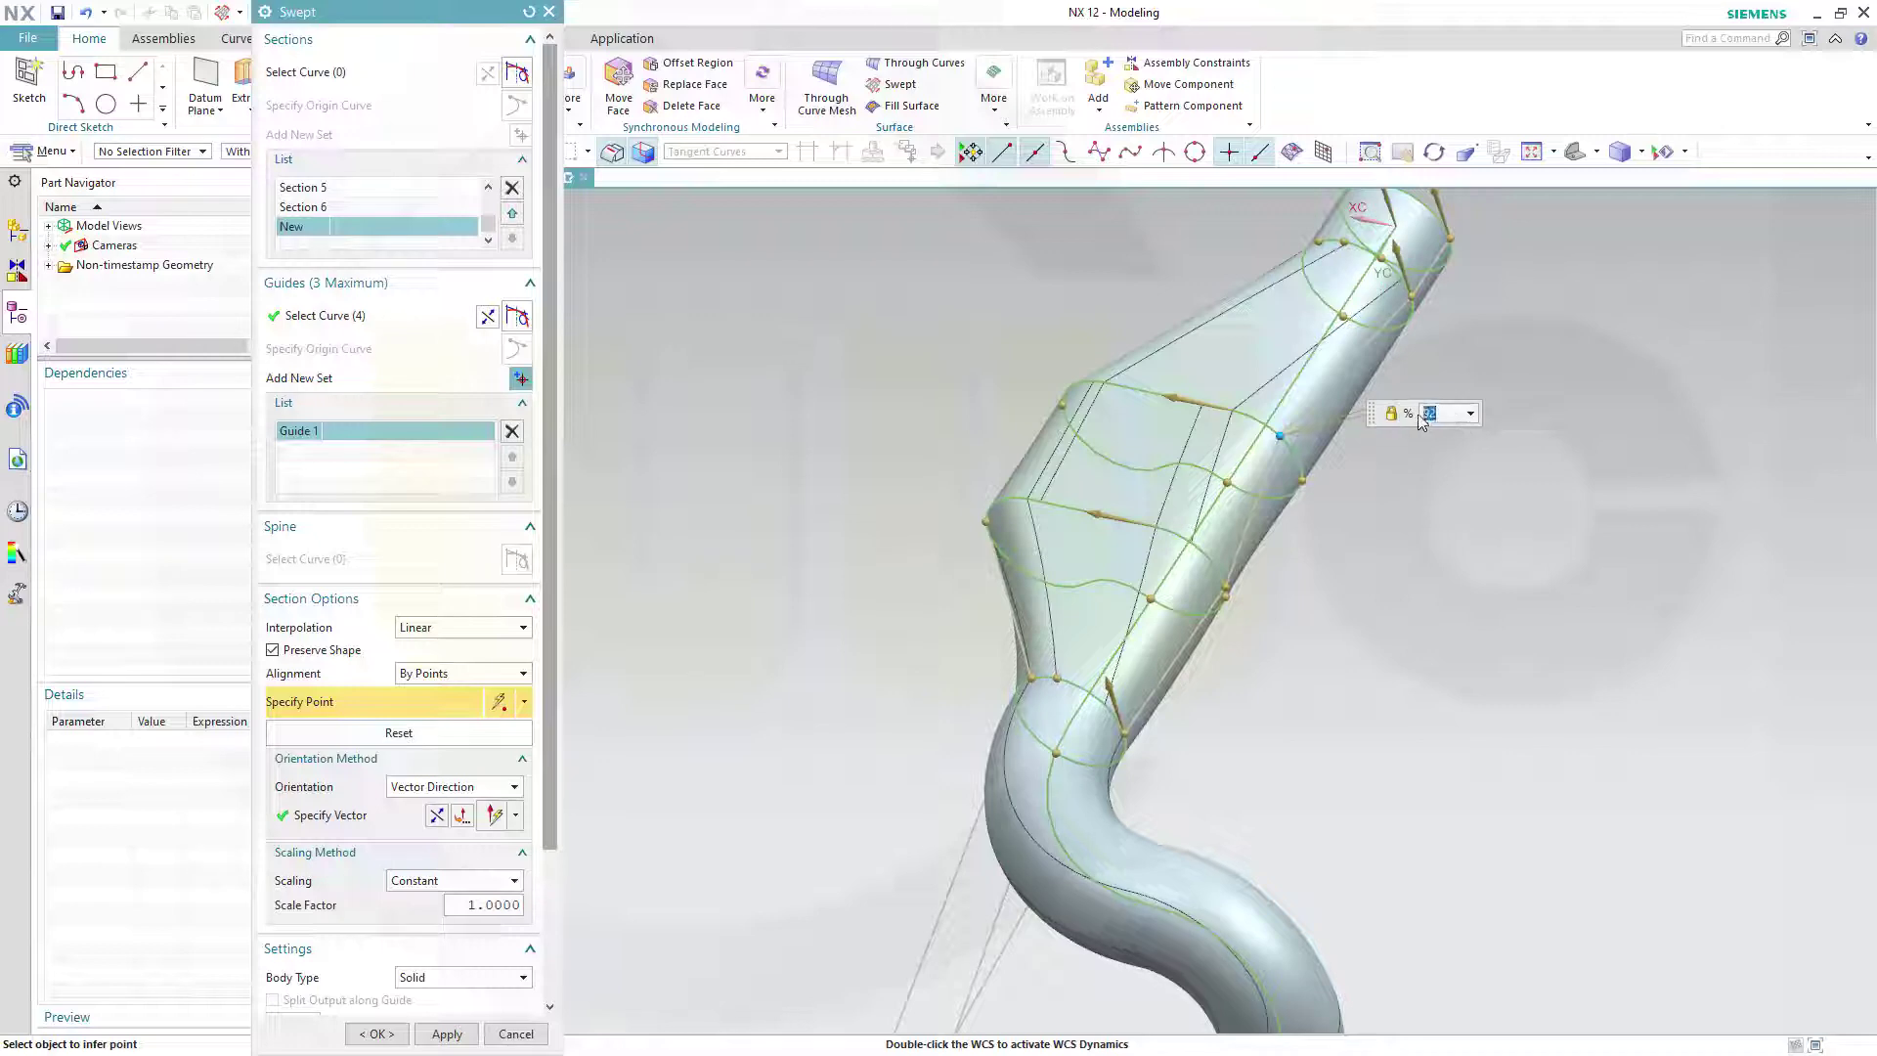
{"action": "key", "text": "Return"}
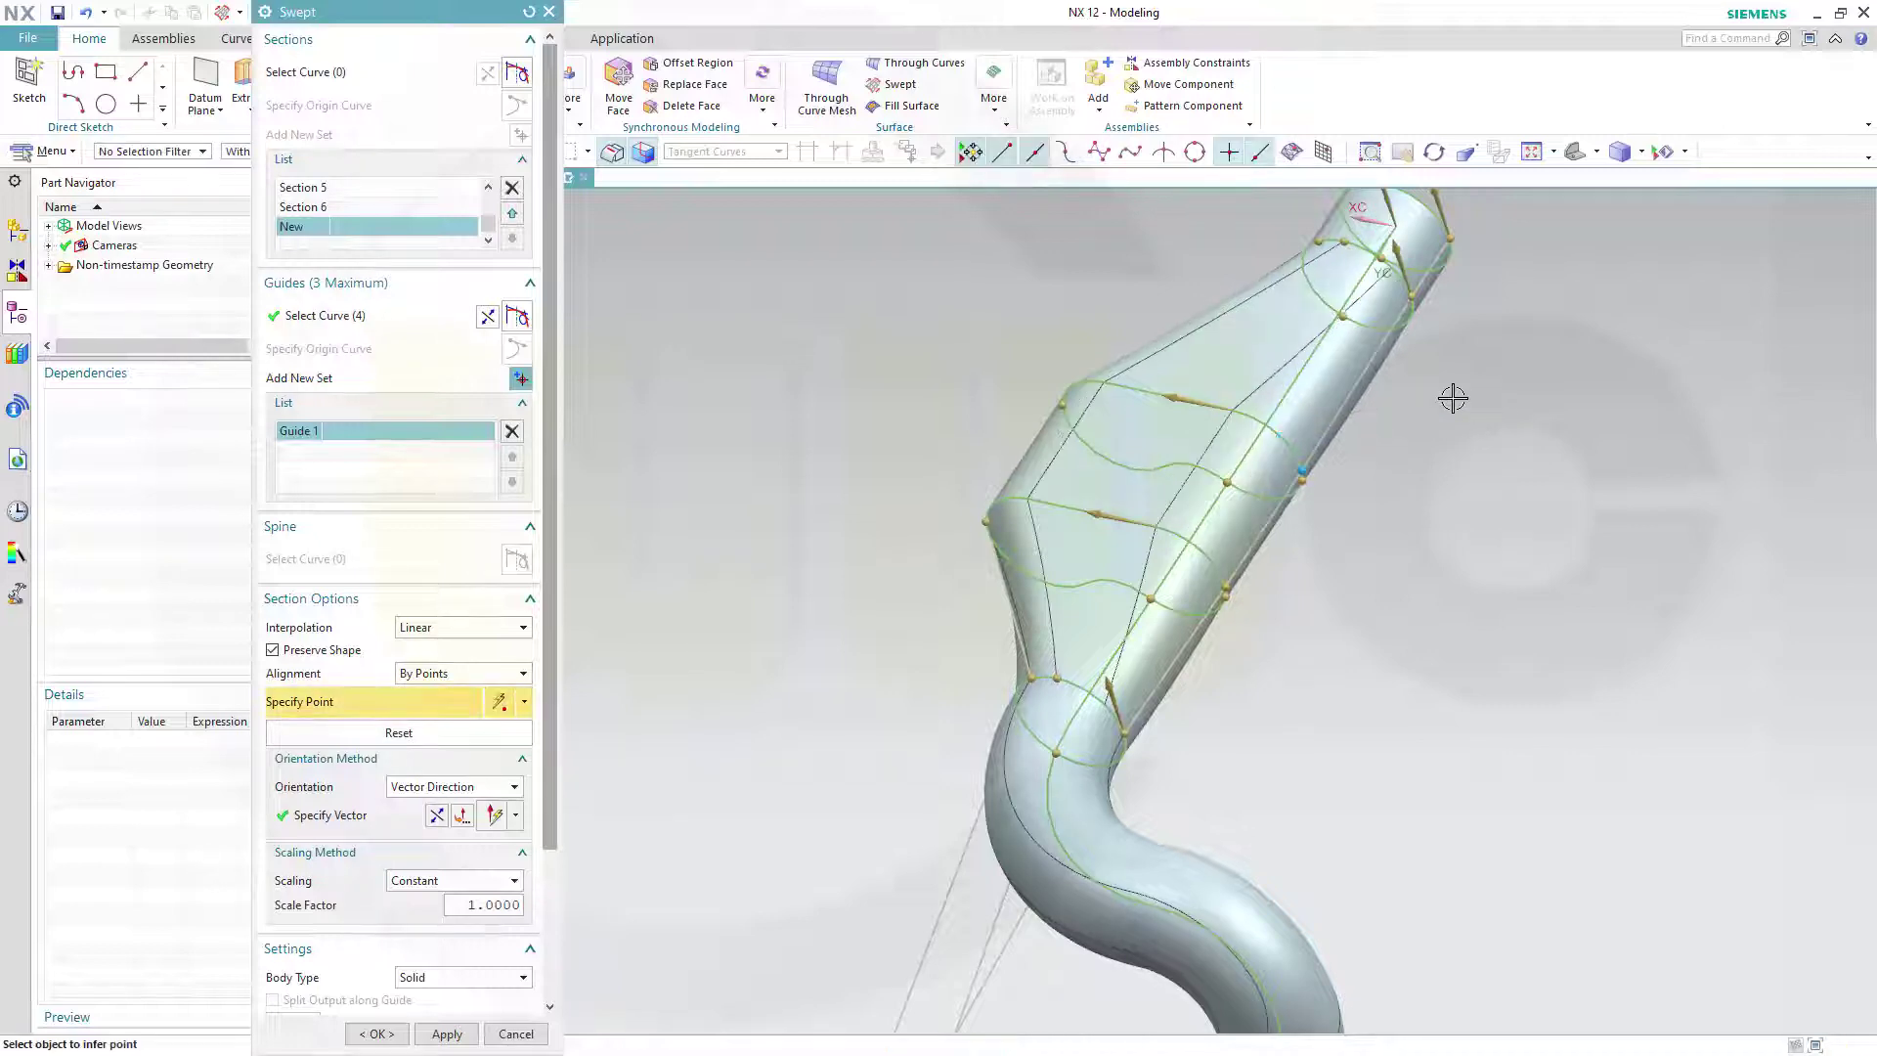
- Examine the Swept preview from several sides, checking how the kidney-shaped sections blend into the circular tube
{"action": "middle_click_drag", "start_coordinate": [1438, 616], "coordinate": [1562, 422]}
{"action": "middle_click_drag", "start_coordinate": [1571, 431], "coordinate": [1382, 384]}
{"action": "scroll", "coordinate": [1459, 788], "scroll_direction": "up", "scroll_amount": 5}
{"action": "scroll", "coordinate": [1460, 788], "scroll_direction": "down", "scroll_amount": 5}
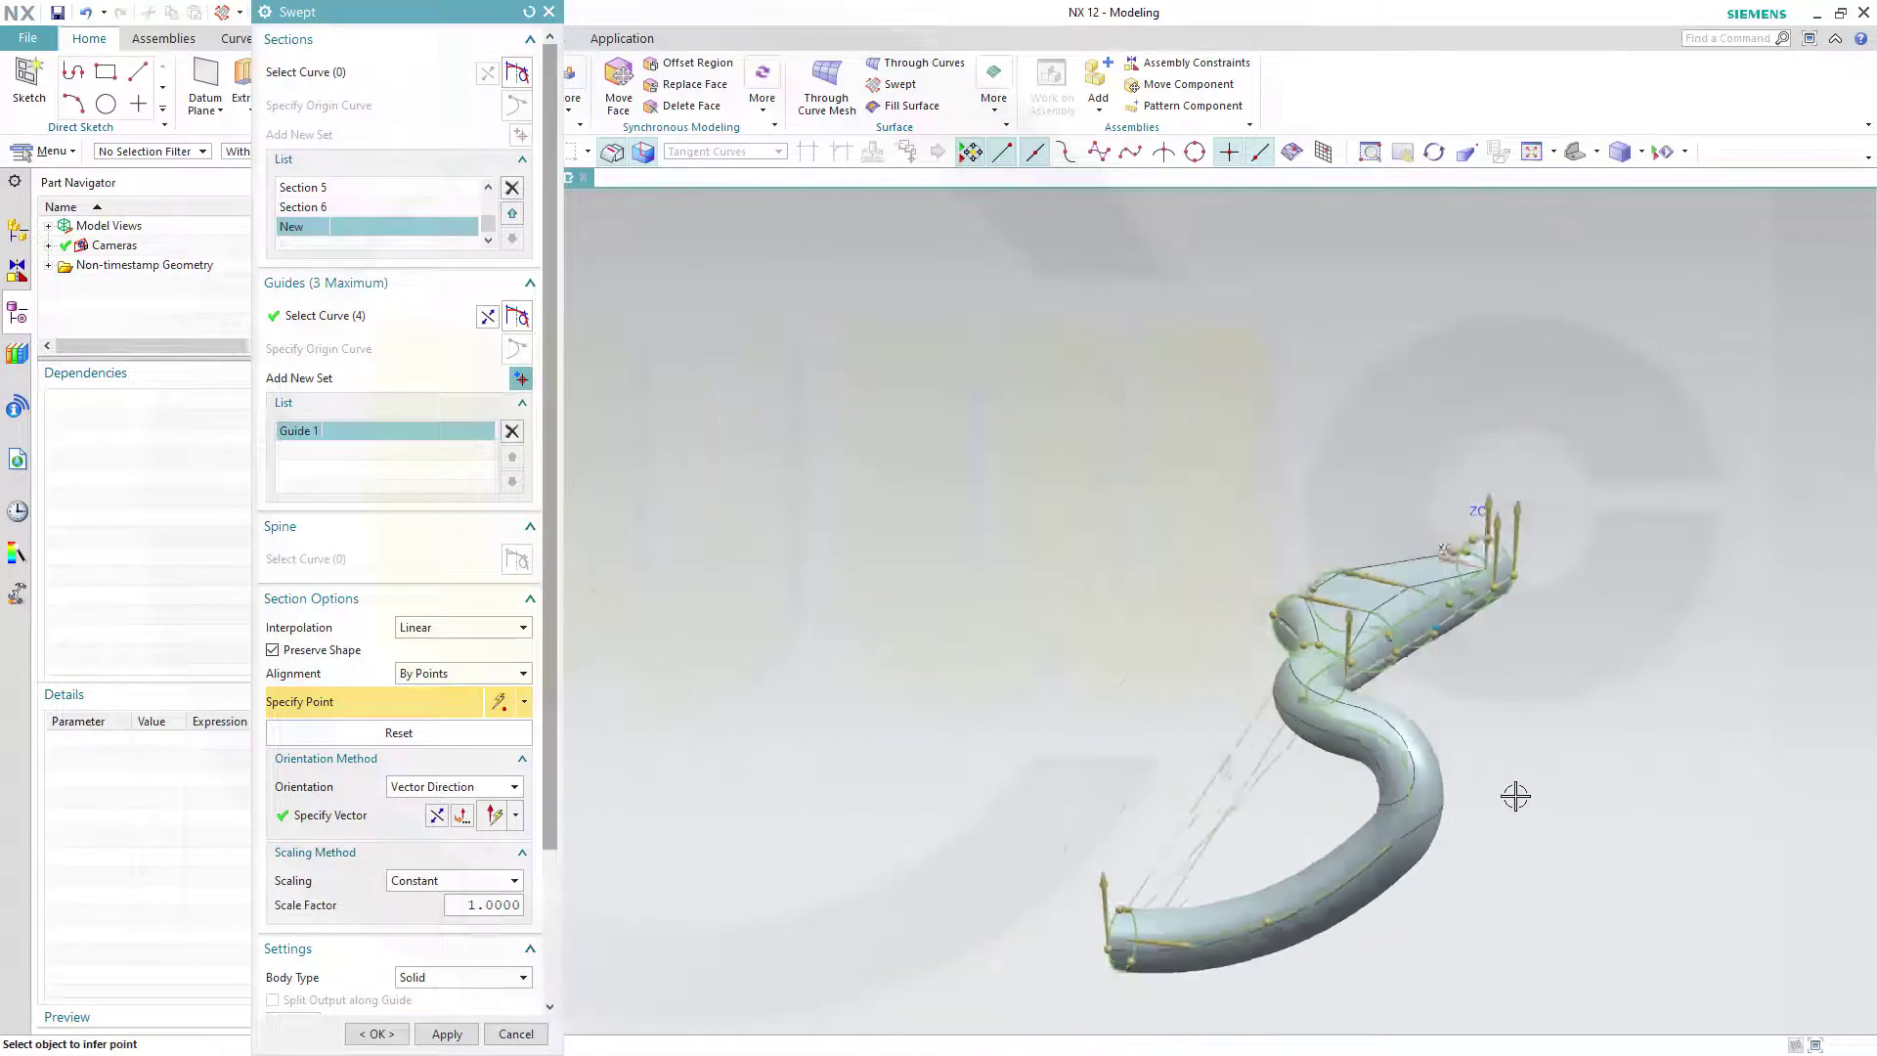
{"action": "middle_click_drag", "start_coordinate": [1516, 792], "coordinate": [1406, 931]}
{"action": "middle_click_drag", "start_coordinate": [1667, 867], "coordinate": [1324, 854]}
{"action": "middle_click_drag", "start_coordinate": [1341, 741], "coordinate": [1172, 780]}
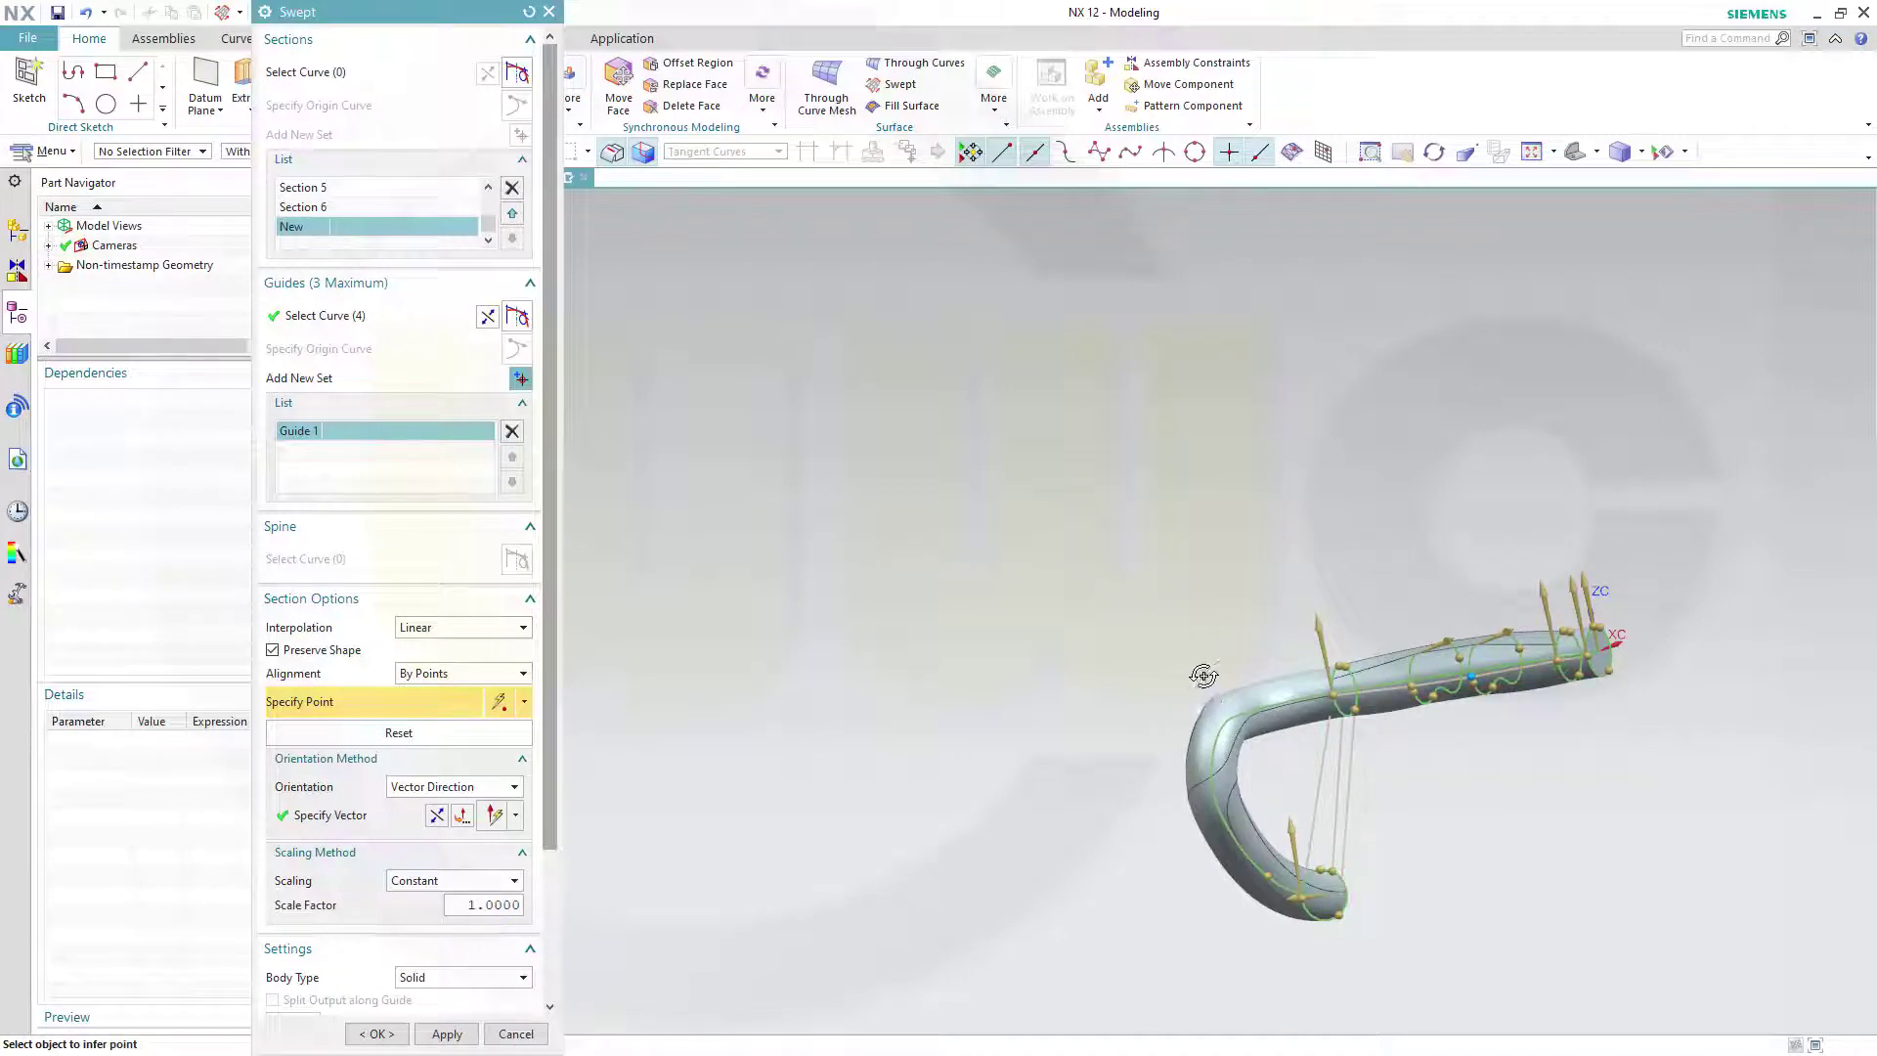
{"action": "middle_click_drag", "start_coordinate": [1204, 675], "coordinate": [1118, 769]}
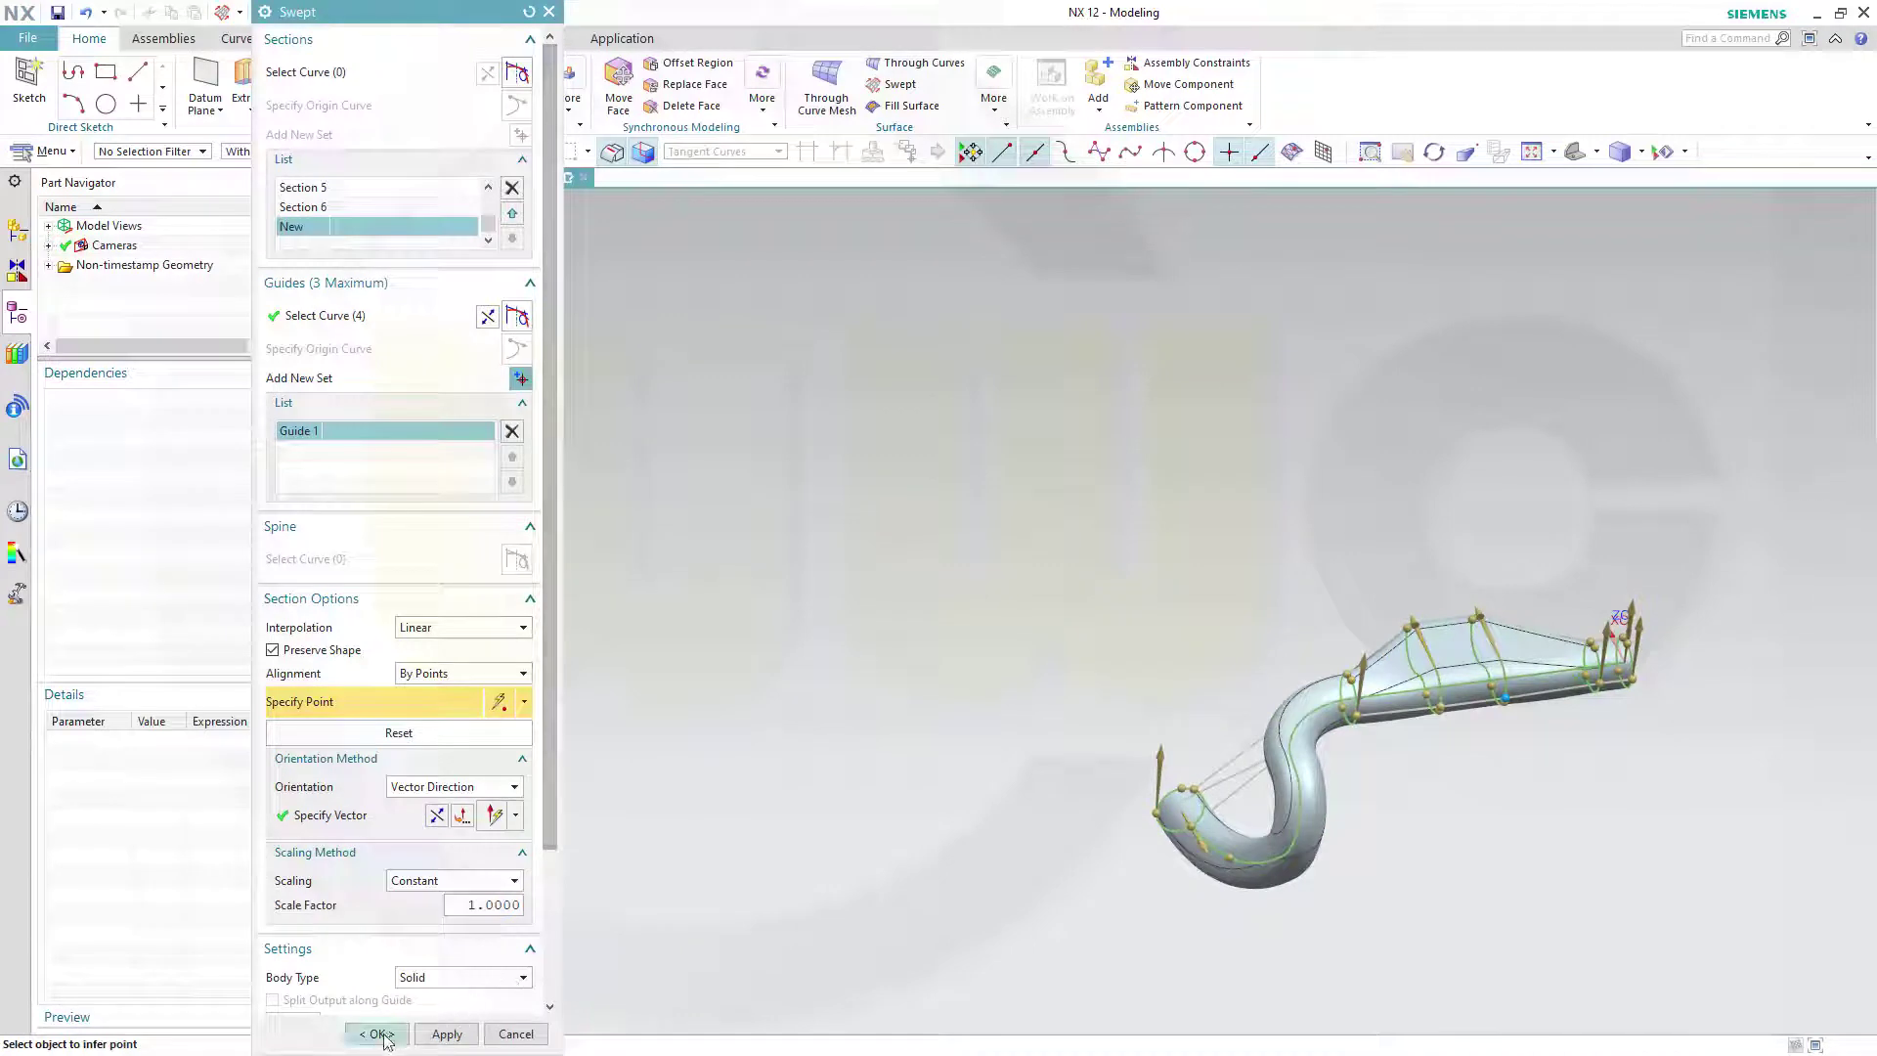
- Set the Swept body type to Sheet and create the handlebar surface
{"action": "left_click", "coordinate": [523, 977]}
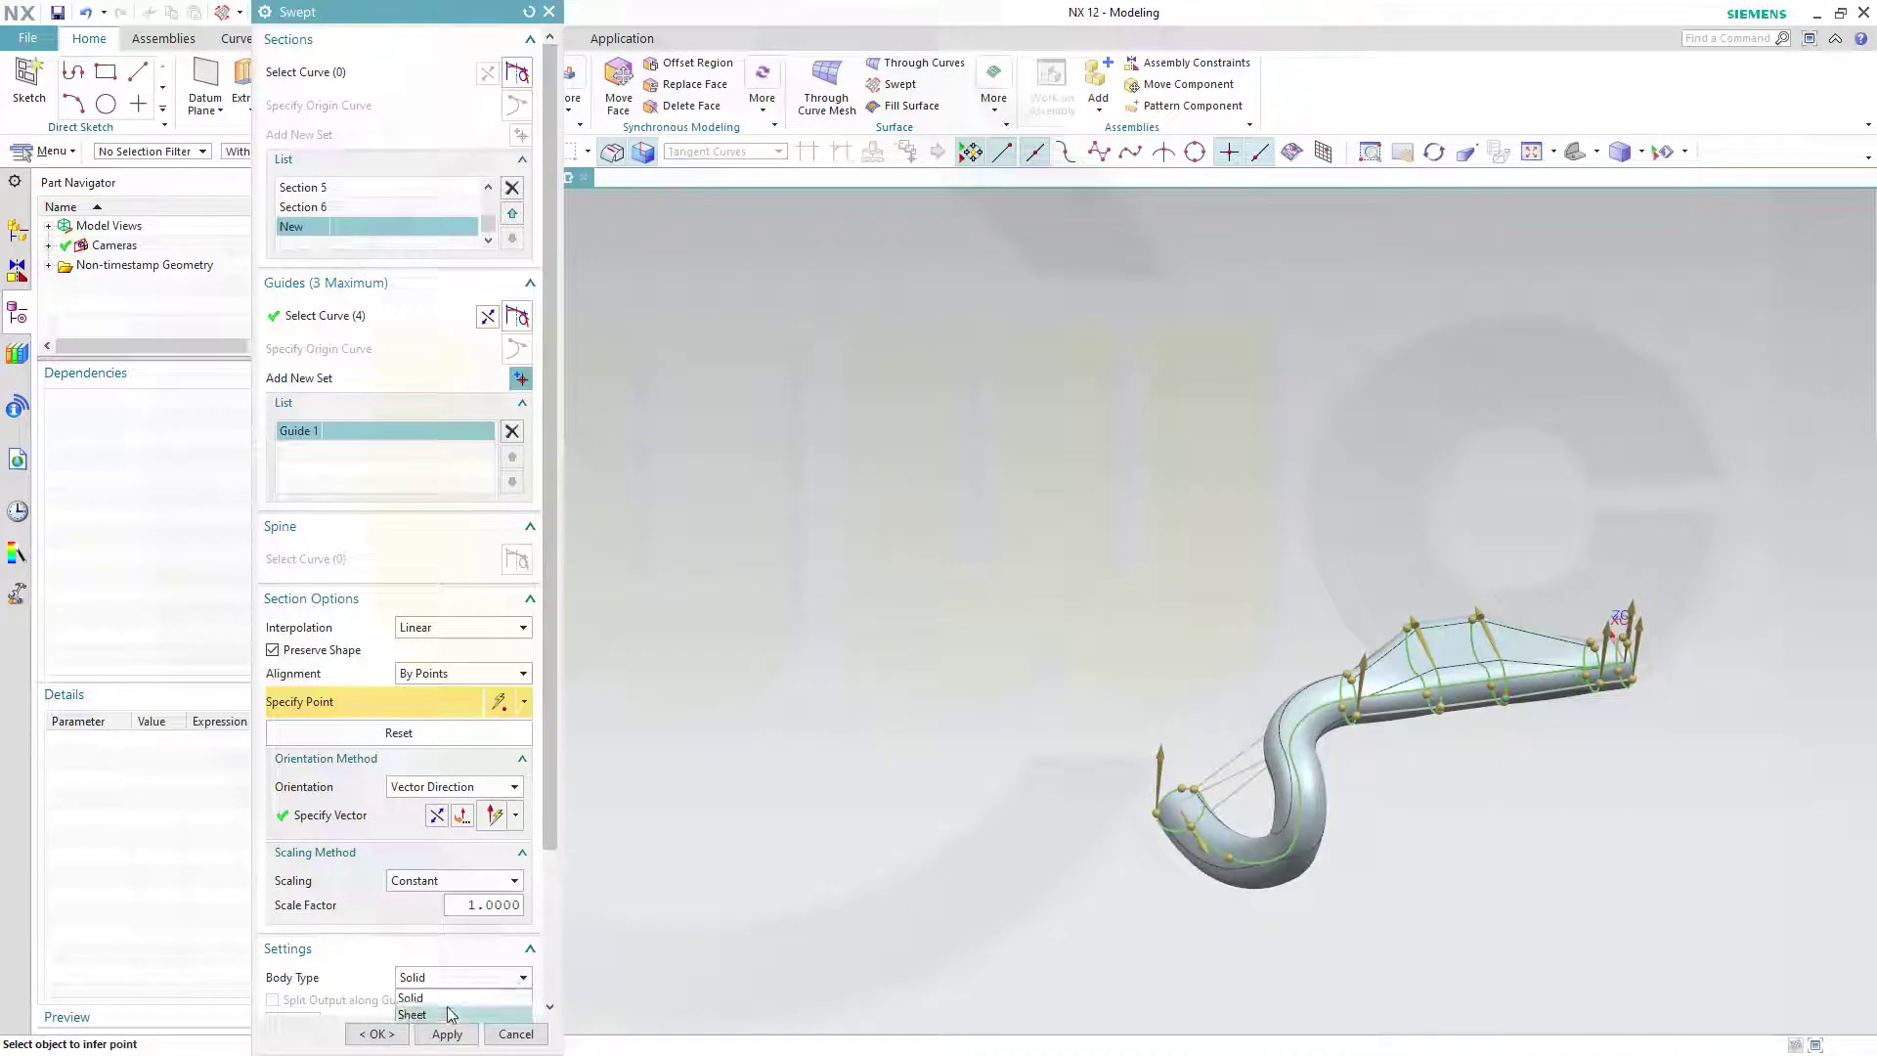
{"action": "left_click", "coordinate": [416, 1017]}
{"action": "left_click", "coordinate": [377, 1035]}
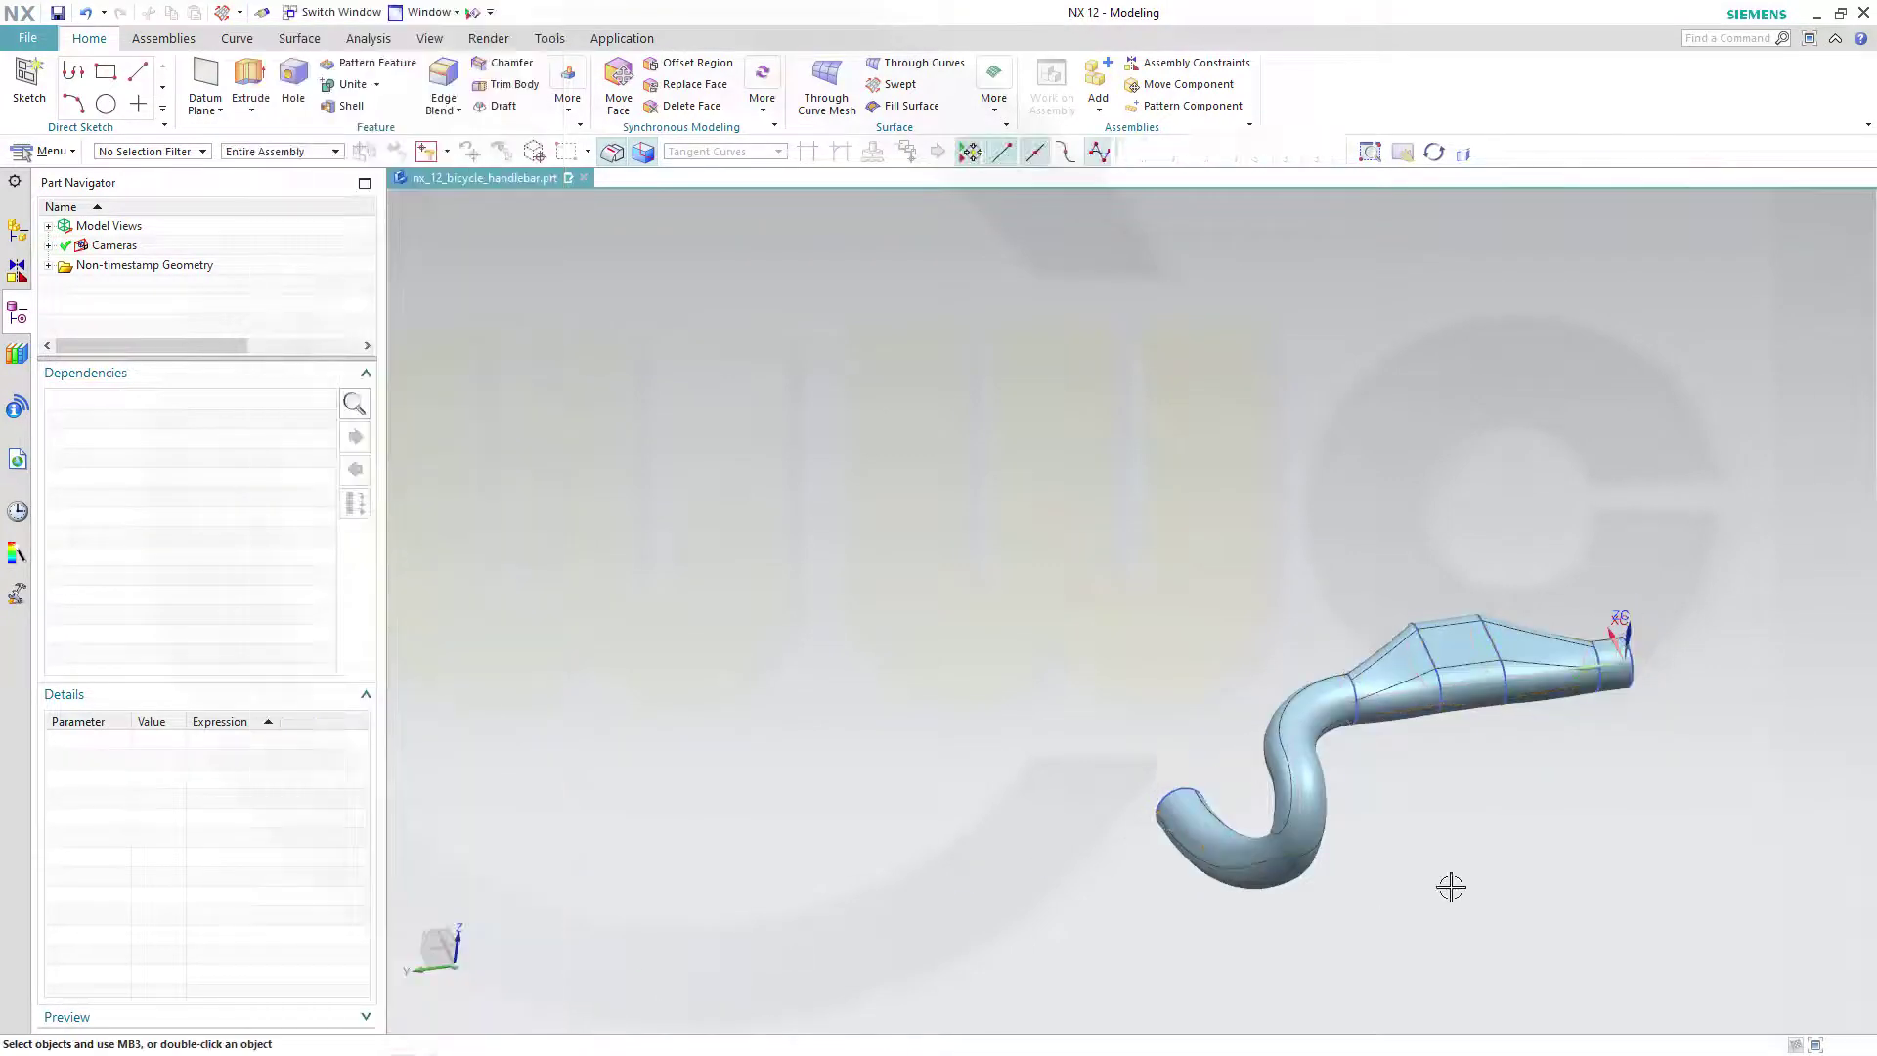
{"action": "middle_click_drag", "start_coordinate": [1450, 883], "coordinate": [1563, 796]}
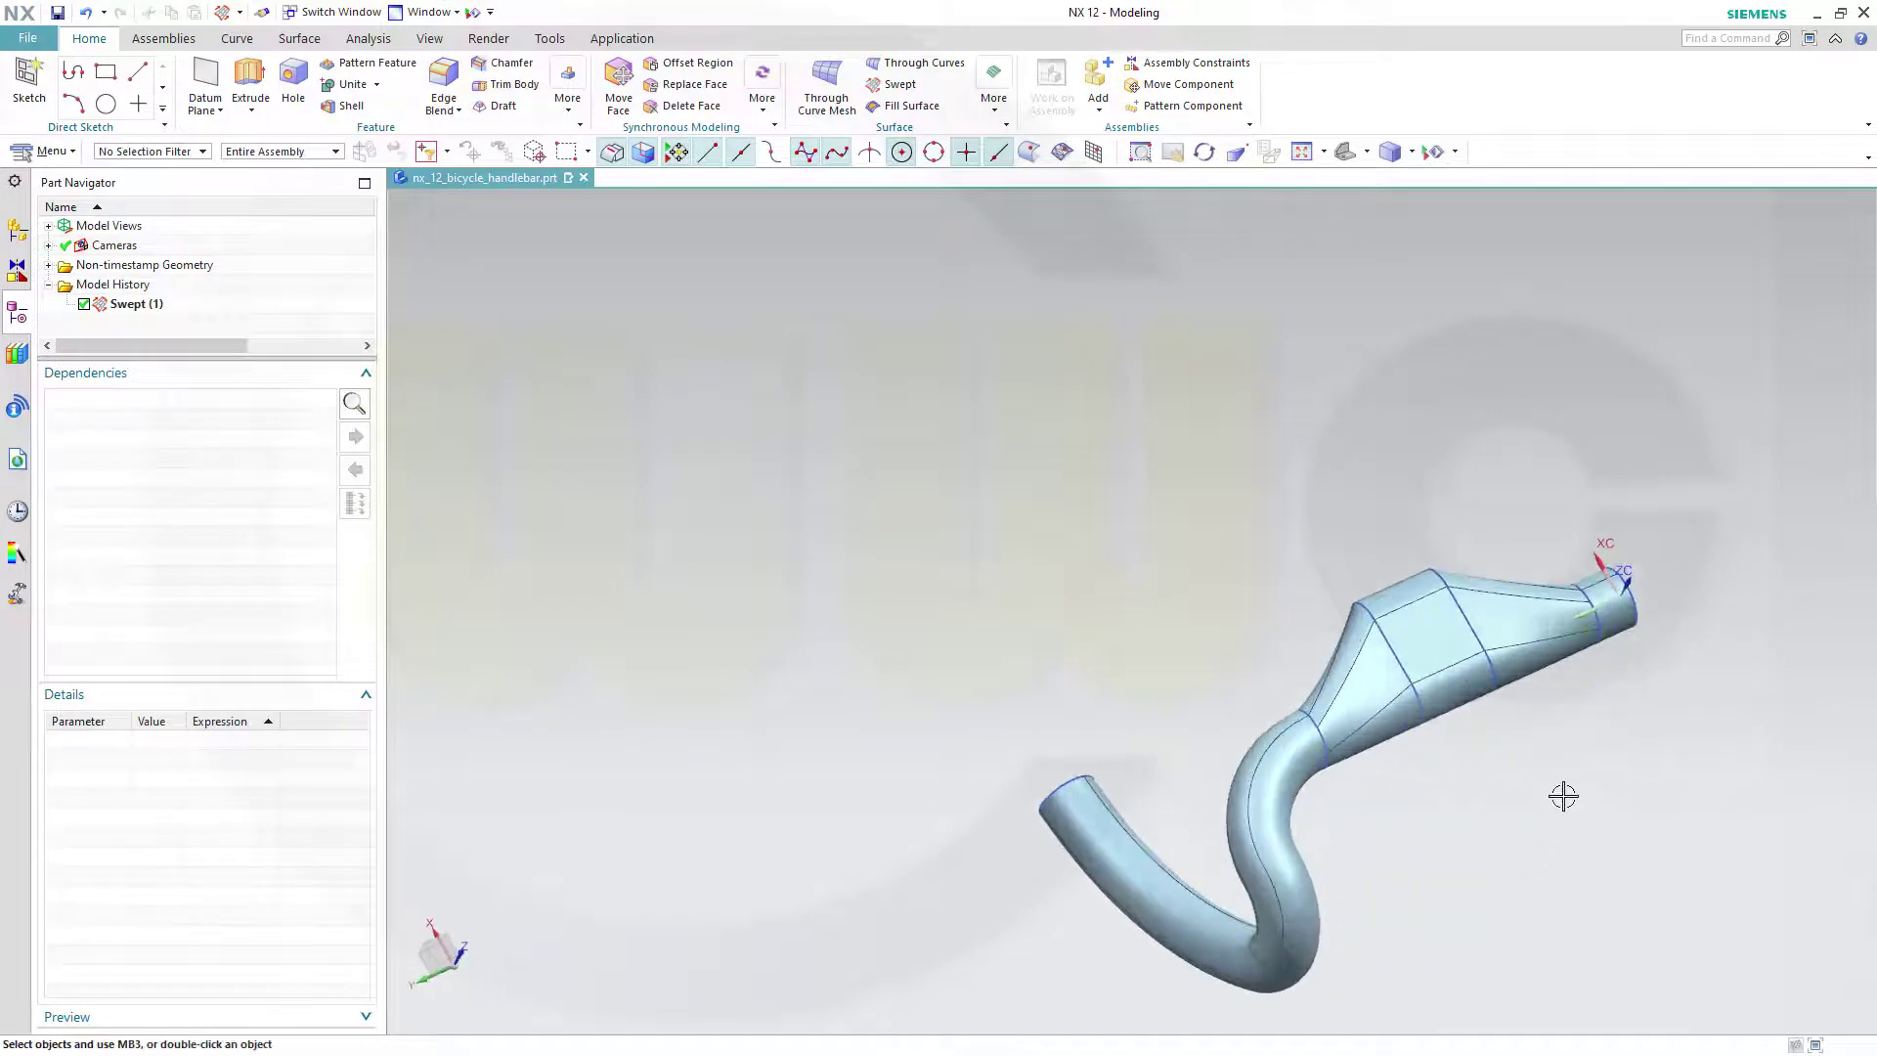
{"action": "middle_click_drag", "start_coordinate": [1375, 606], "coordinate": [1236, 757]}
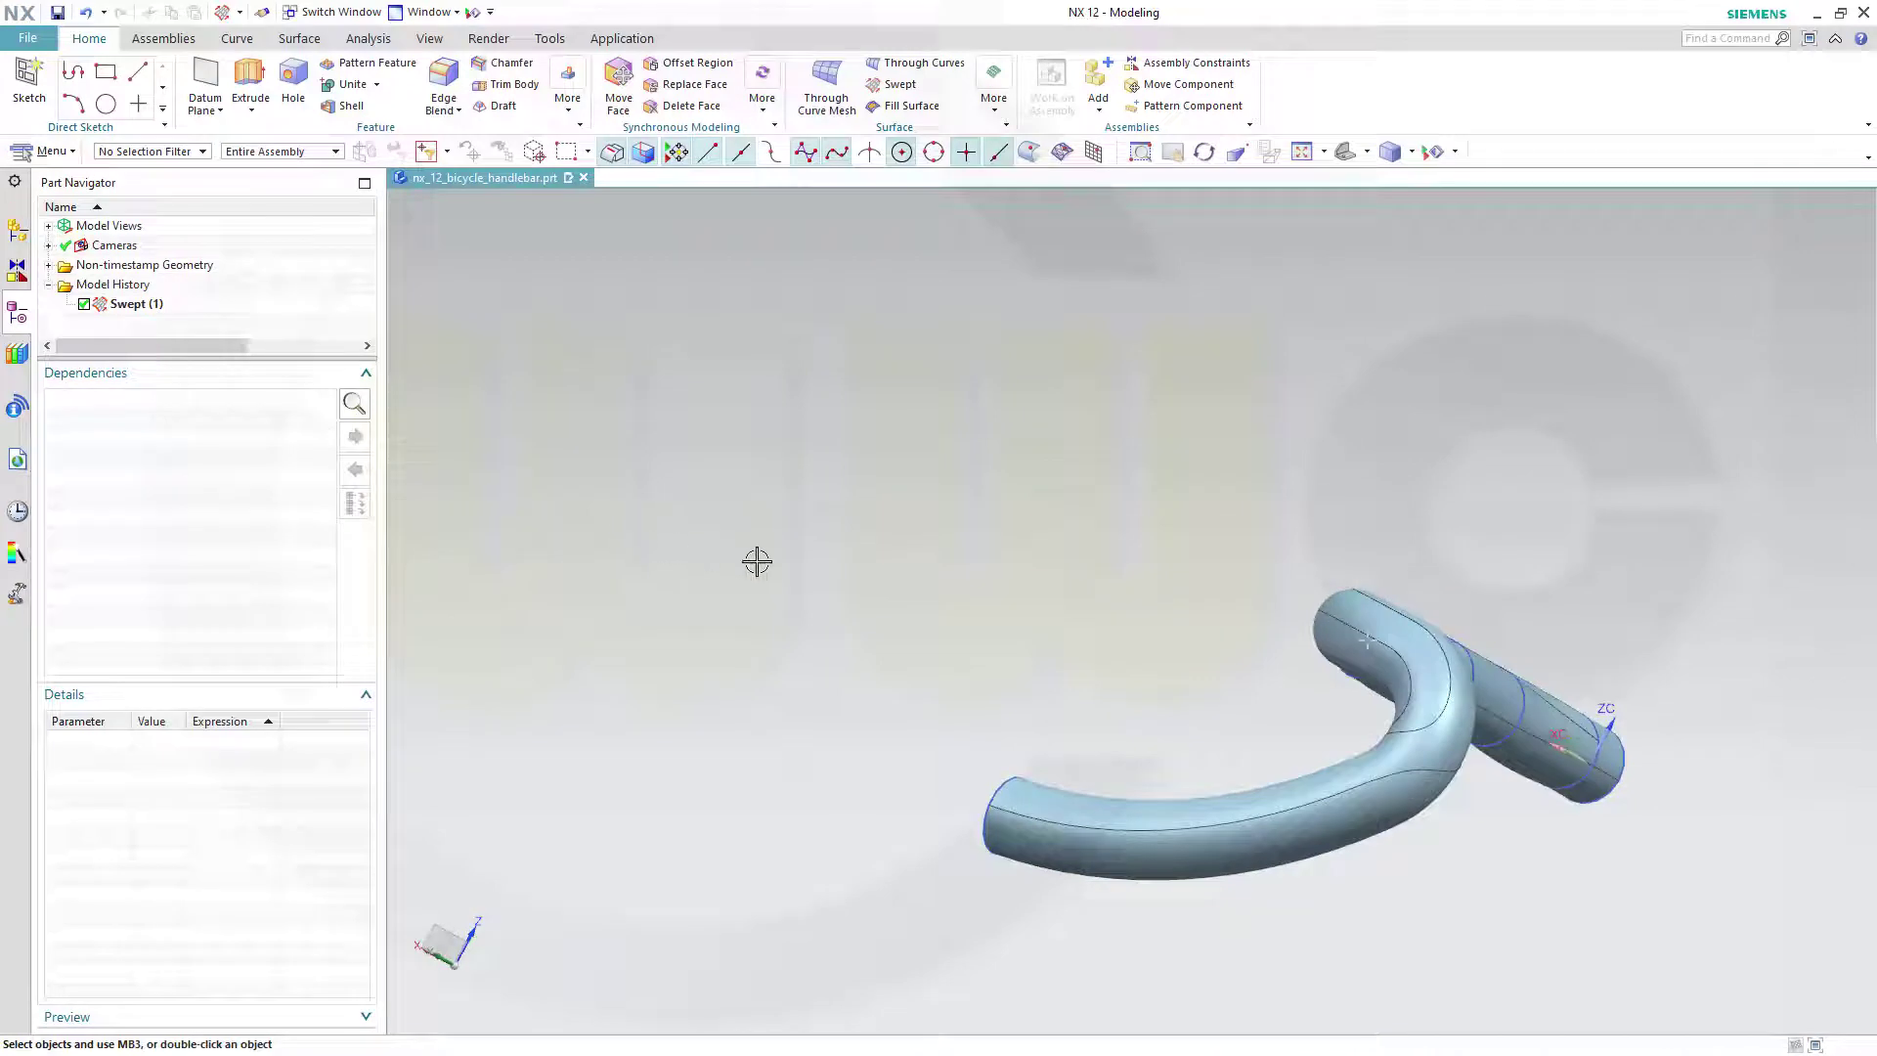
- Delete the Swept feature, leaving only the section and guide curves
{"action": "right_click", "coordinate": [125, 311]}
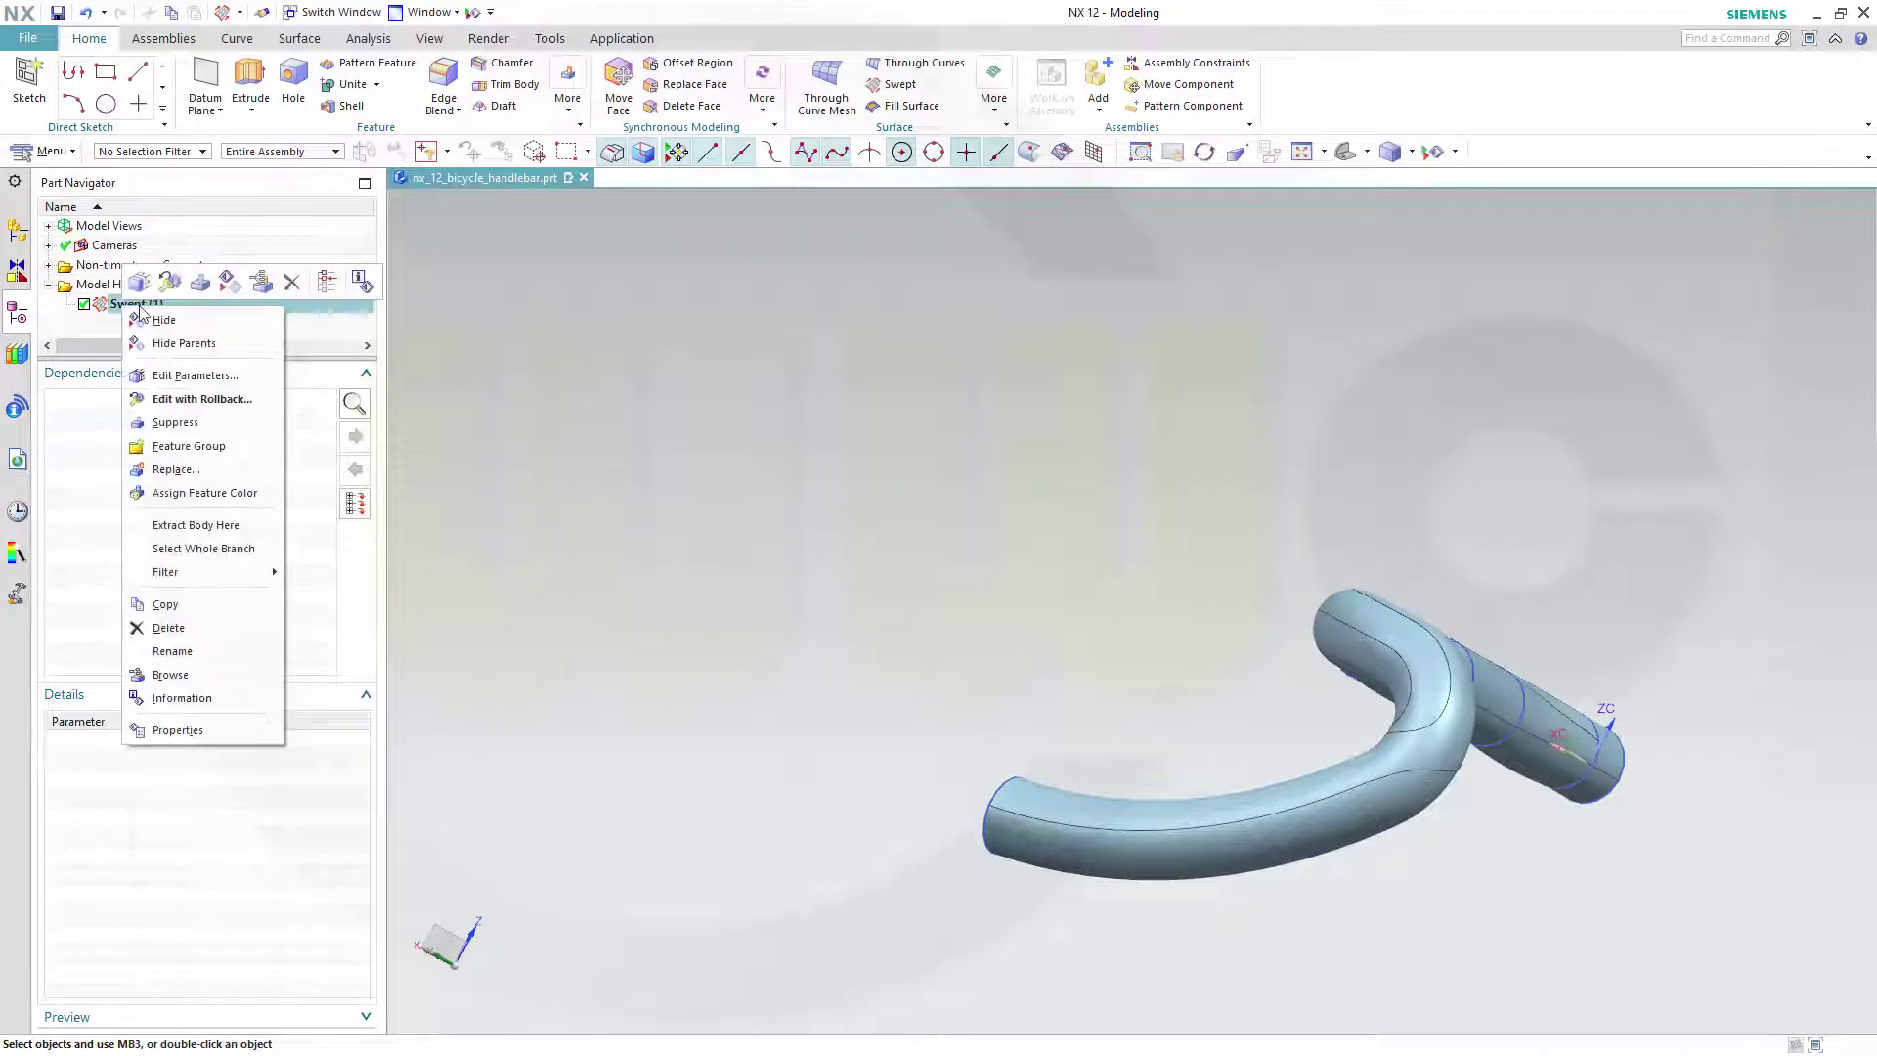
{"action": "left_click", "coordinate": [212, 627]}
{"action": "middle_click_drag", "start_coordinate": [1360, 622], "coordinate": [1398, 712]}
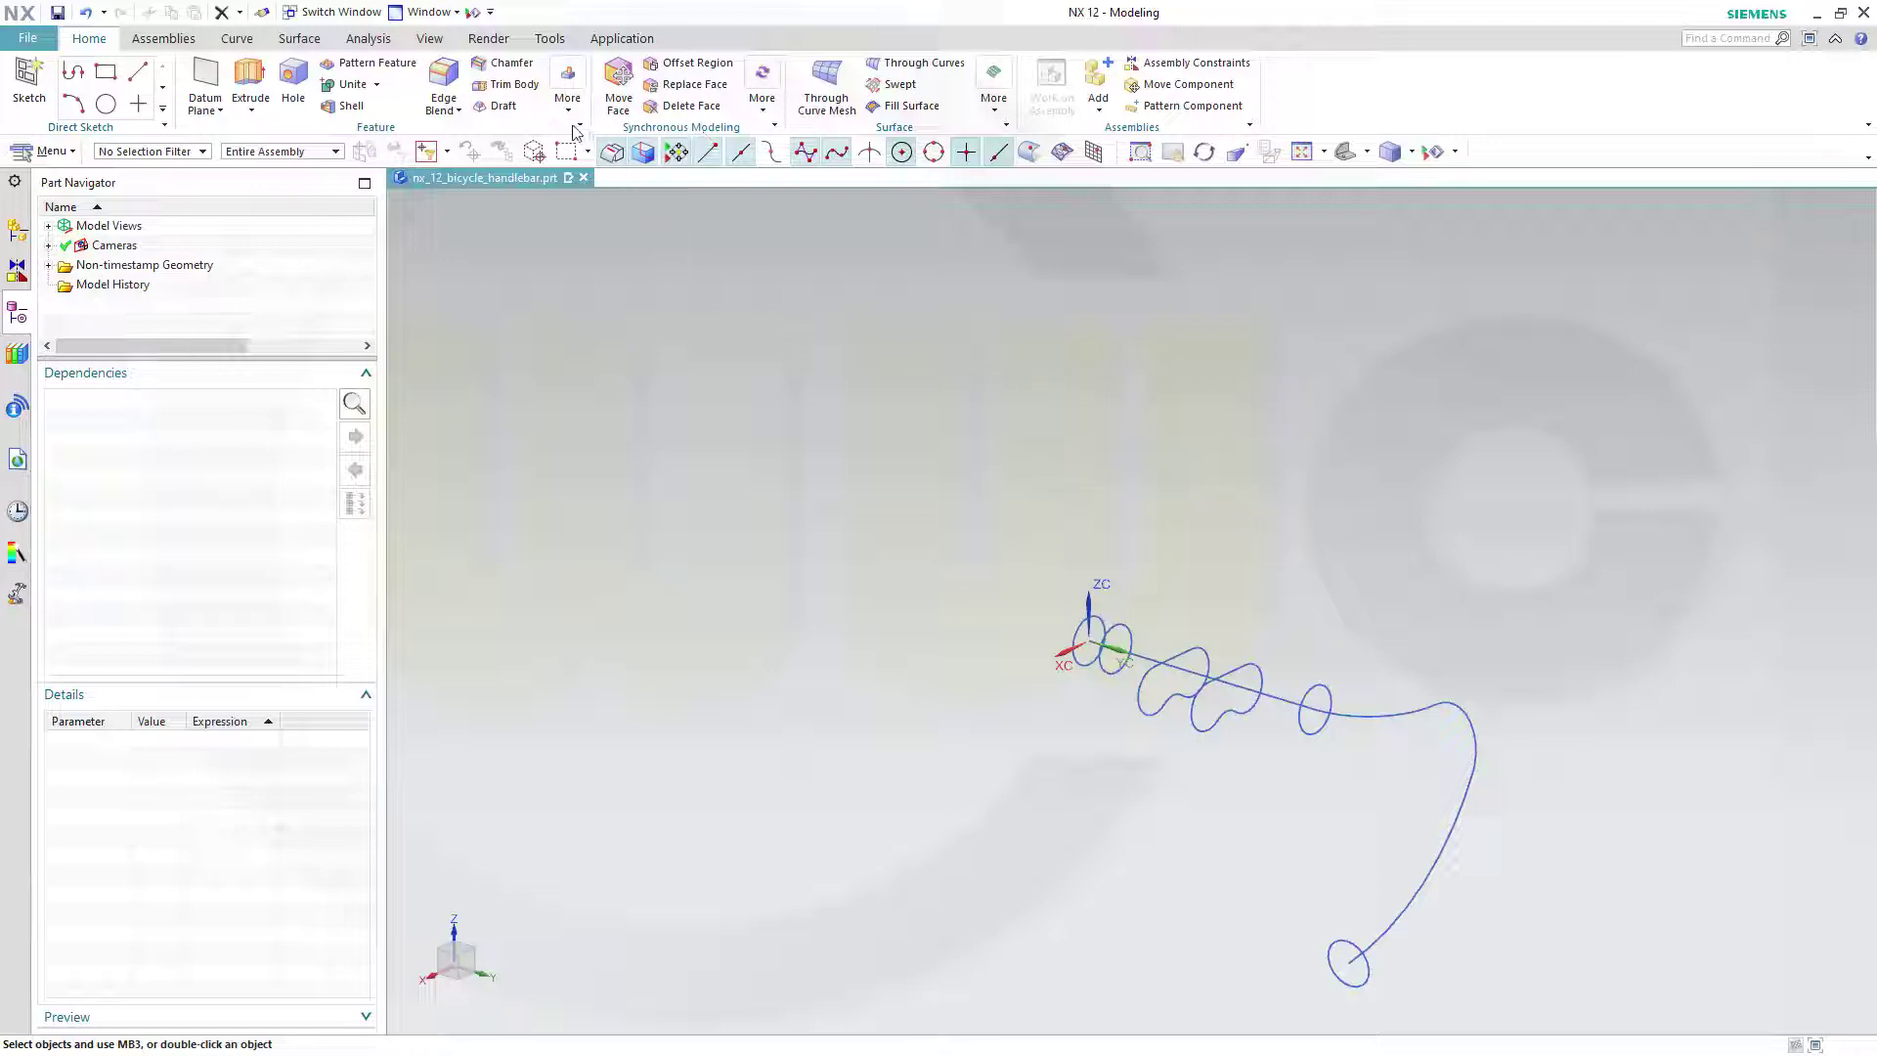
- Start a Sweep along Guide using the handle-end circle as section and the whole connected handlebar path as guide
{"action": "left_click", "coordinate": [303, 41]}
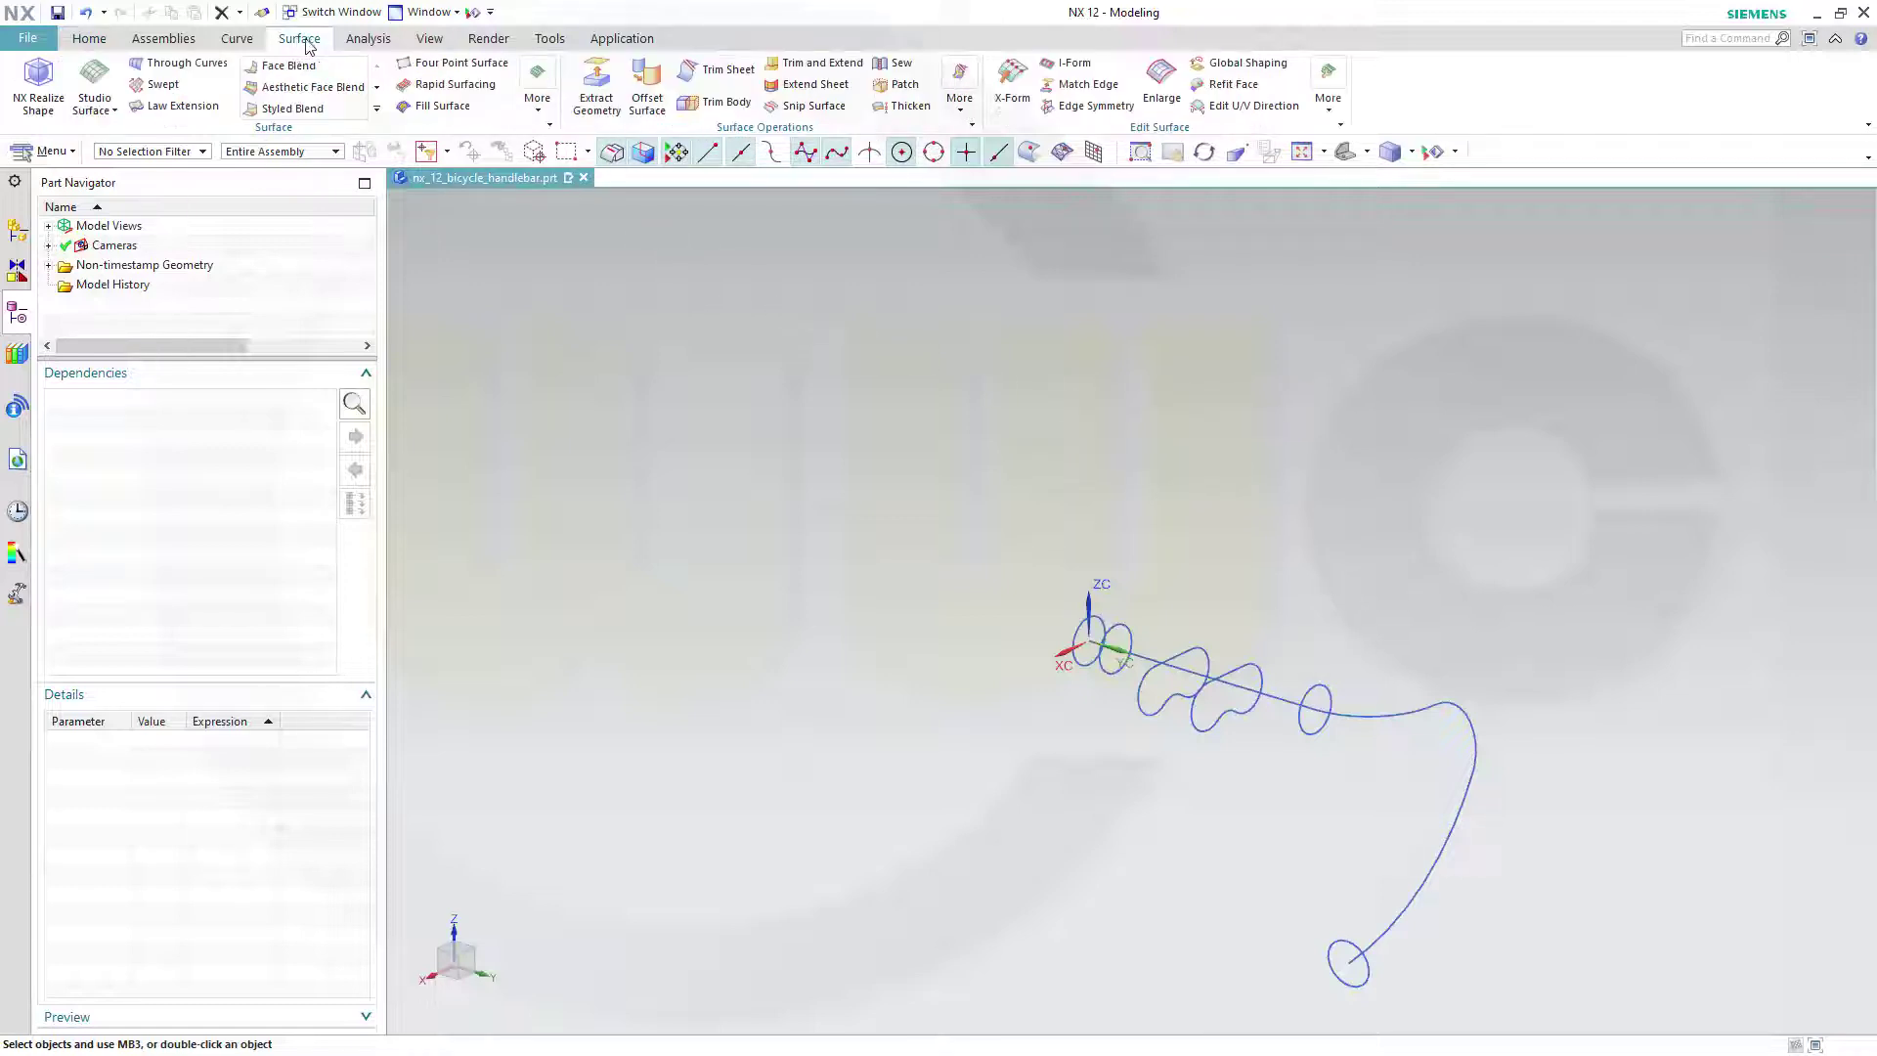
{"action": "left_click", "coordinate": [540, 117]}
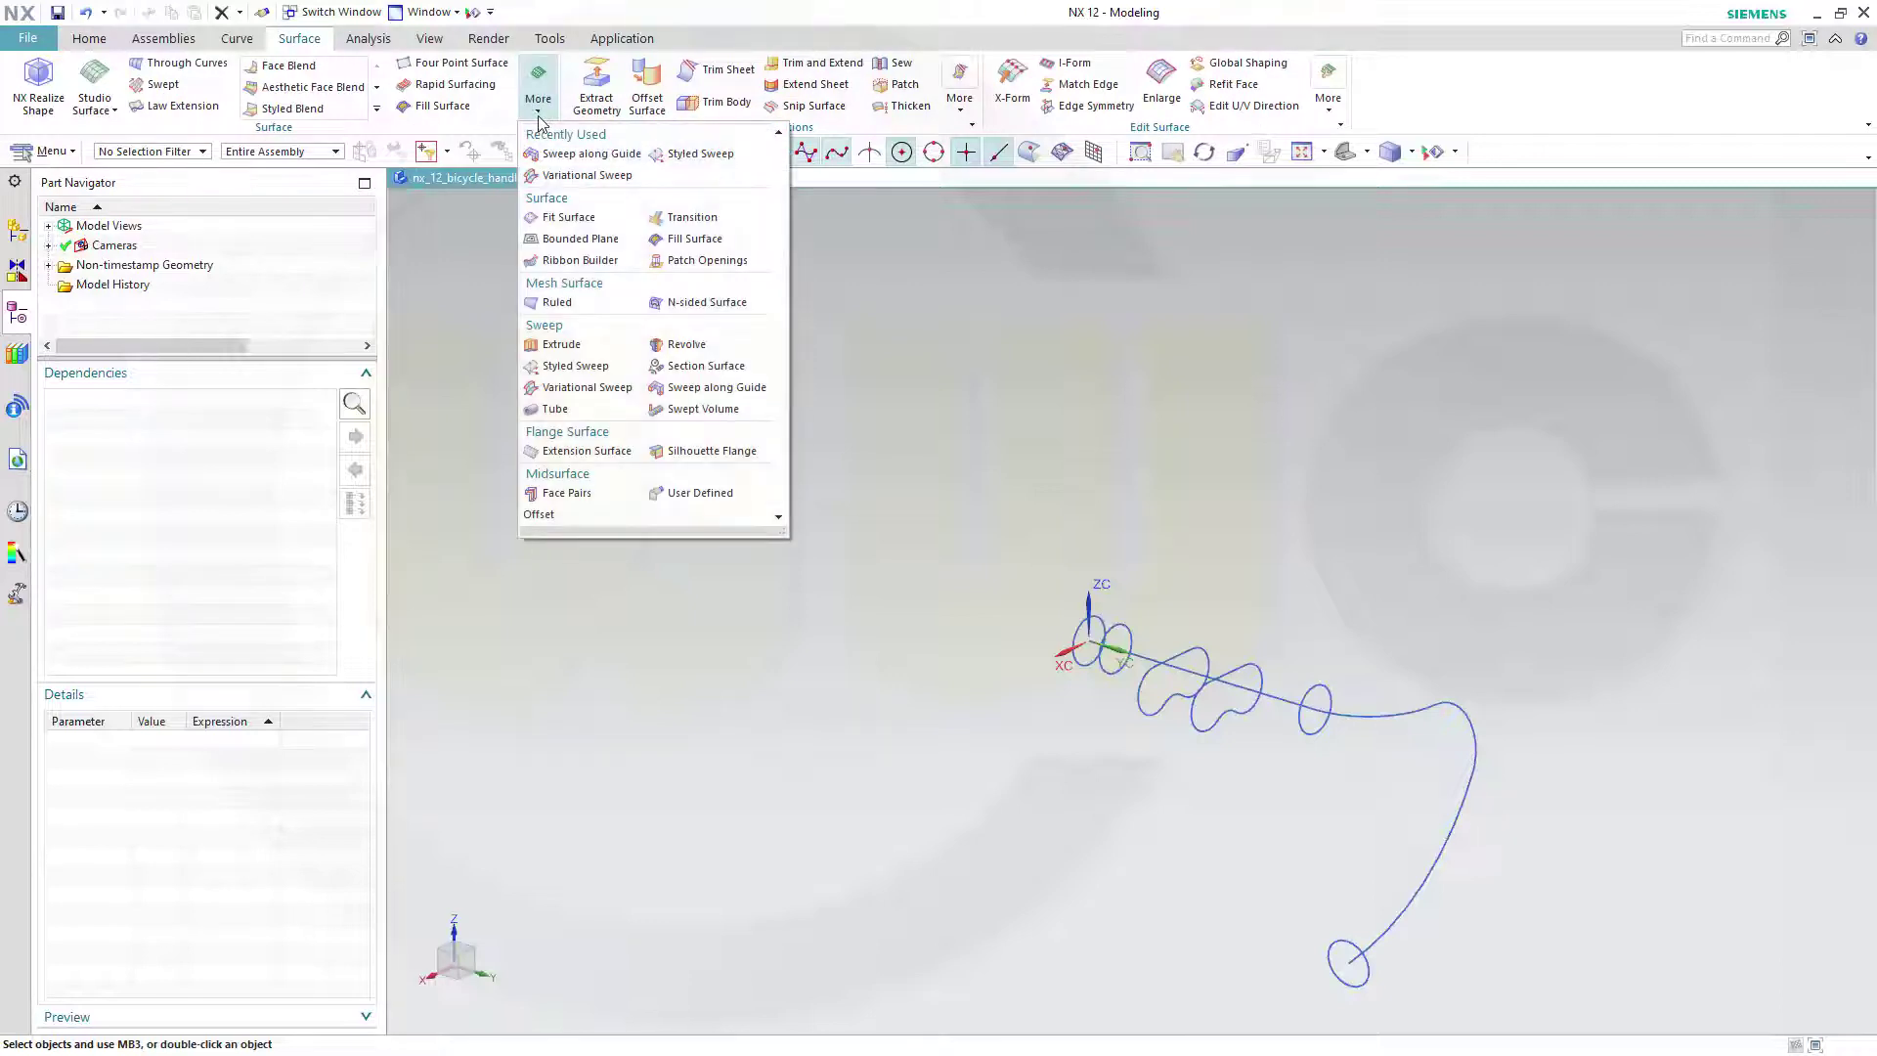
{"action": "left_click", "coordinate": [713, 389]}
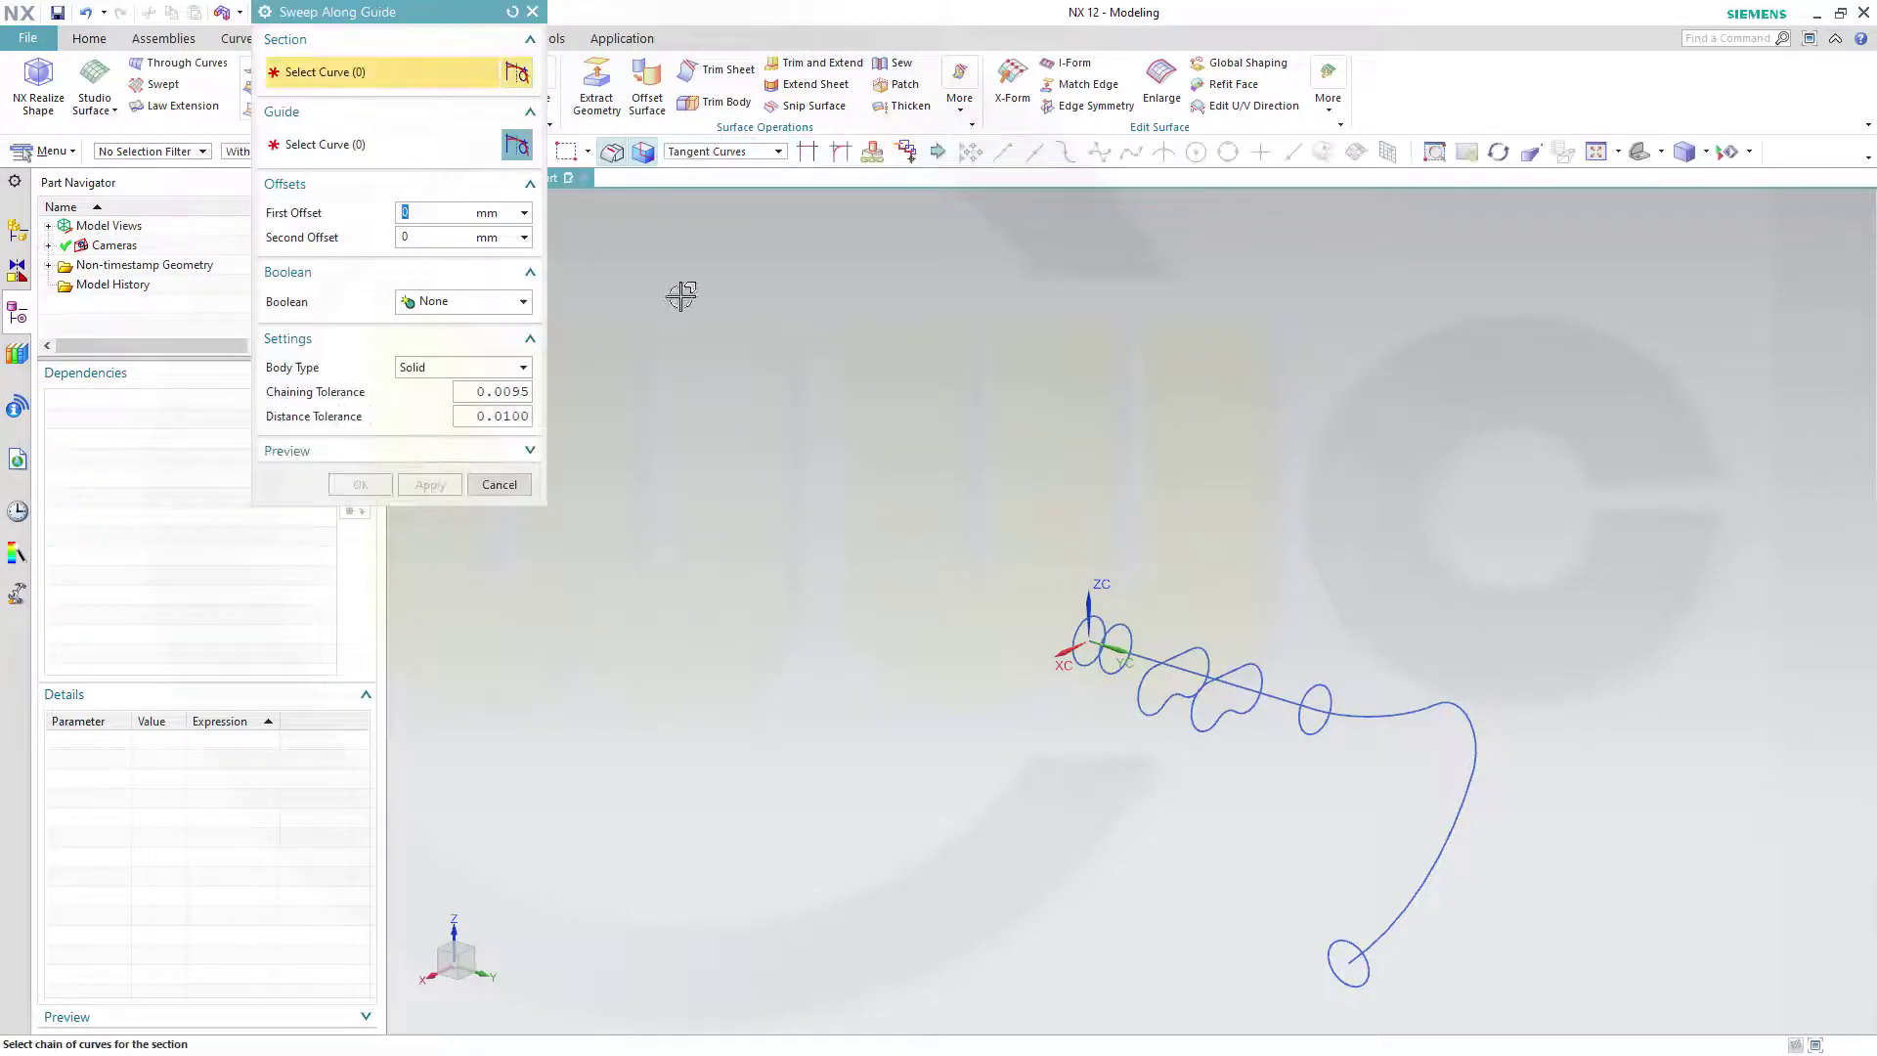
{"action": "left_click", "coordinate": [1362, 964]}
{"action": "middle_click", "coordinate": [641, 206]}
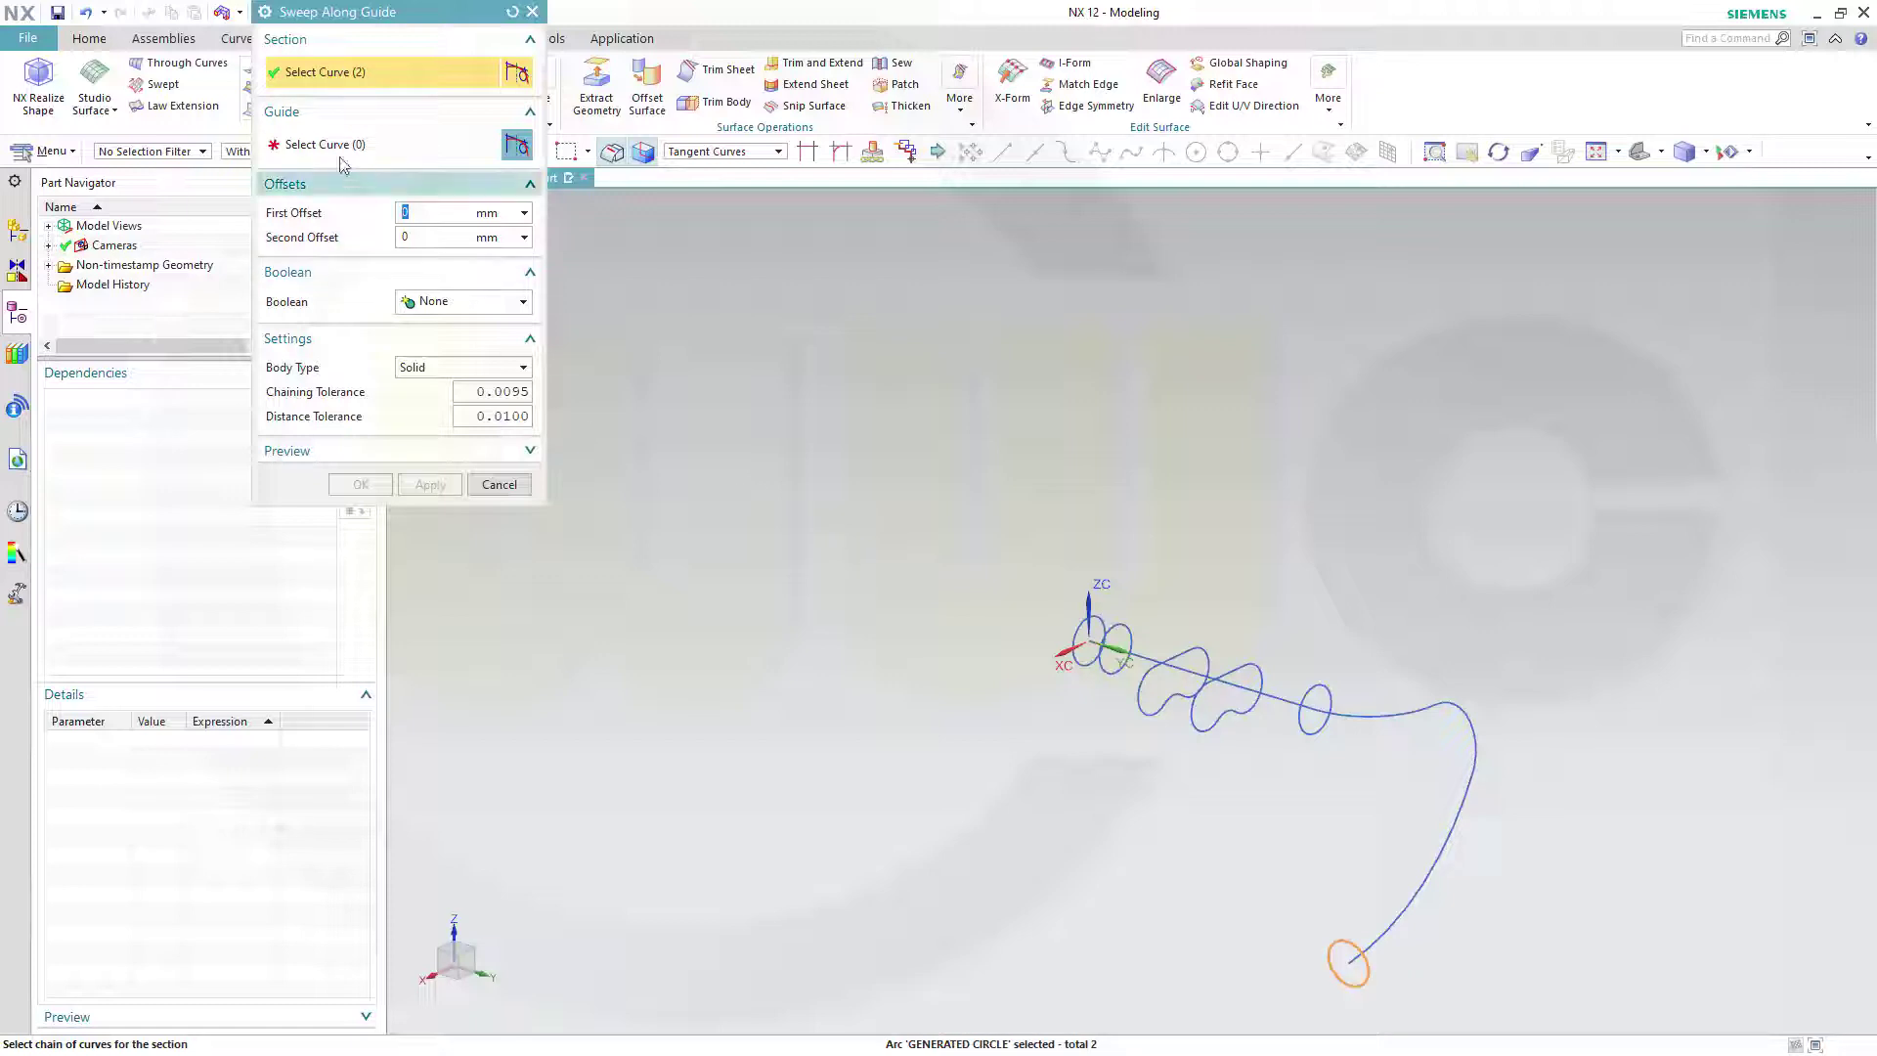
{"action": "left_click", "coordinate": [1398, 926]}
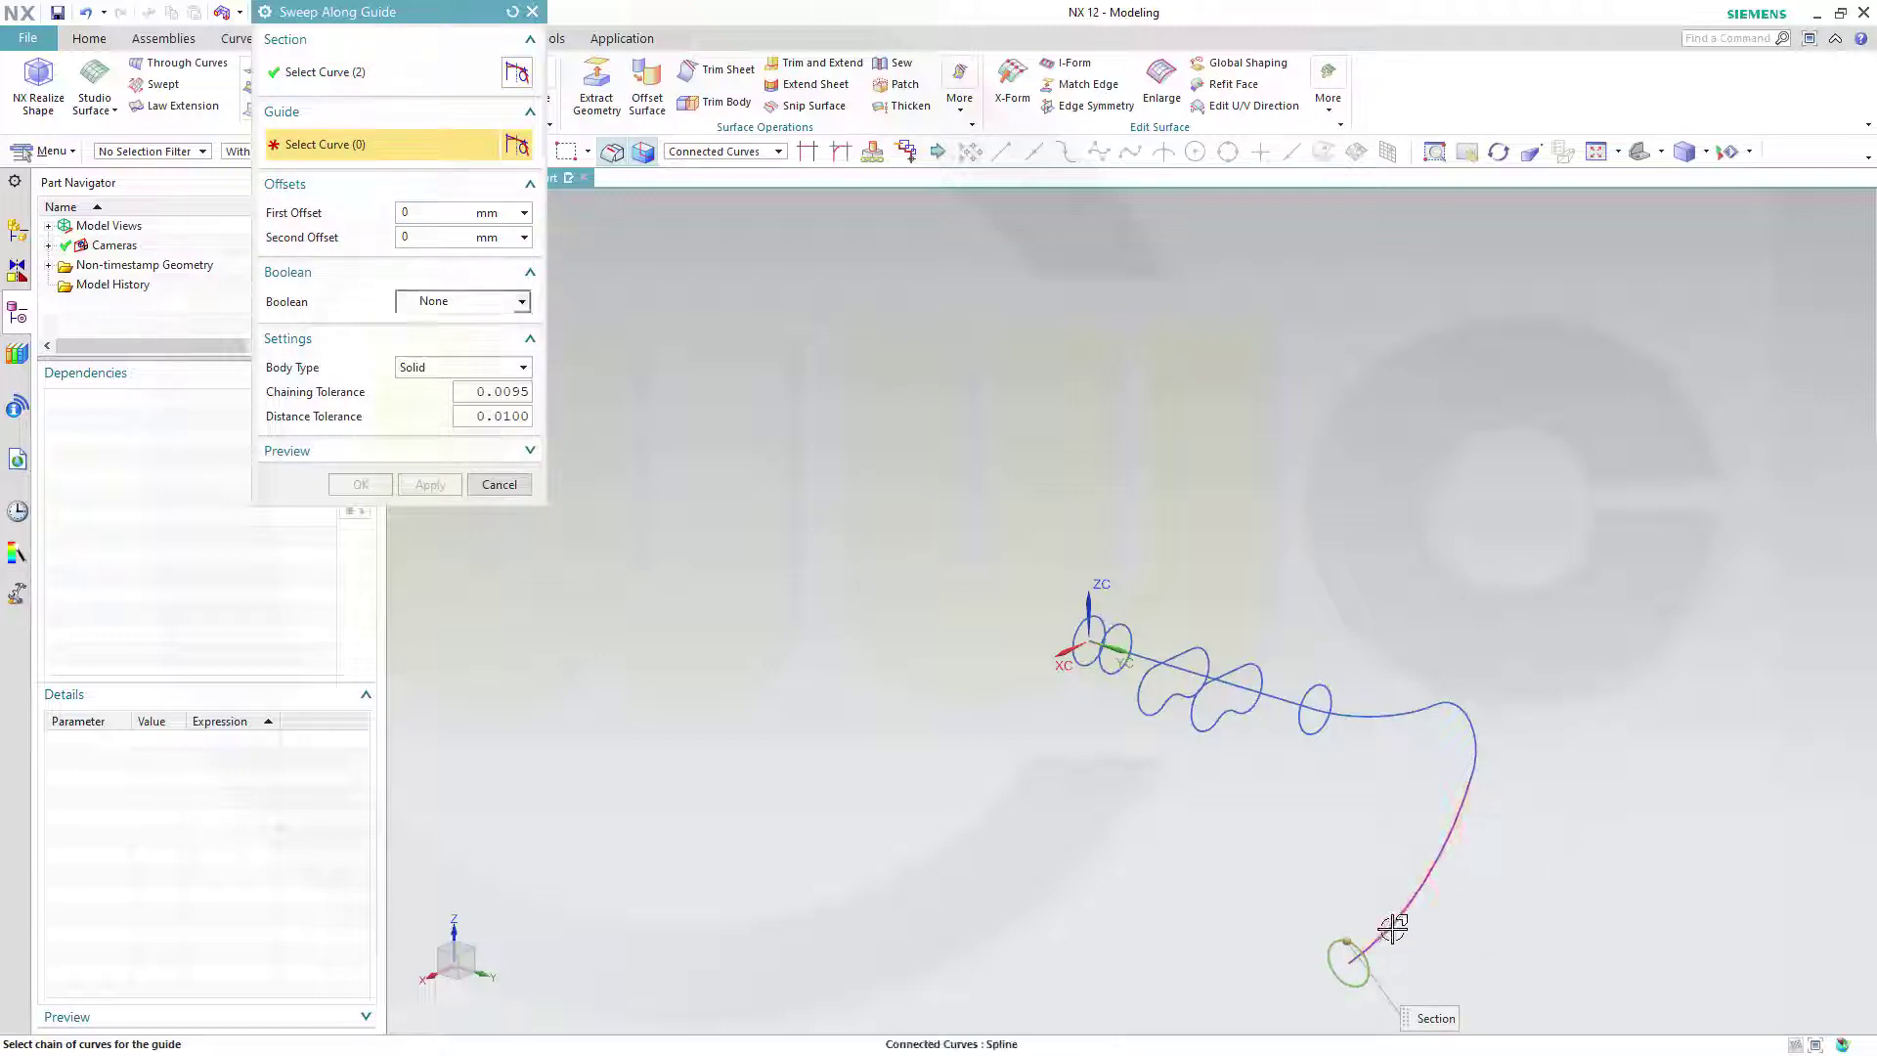
- Set the body type of the sweep along the guide to Sheet and create the tube
{"action": "left_click", "coordinate": [526, 368]}
{"action": "left_click", "coordinate": [492, 401]}
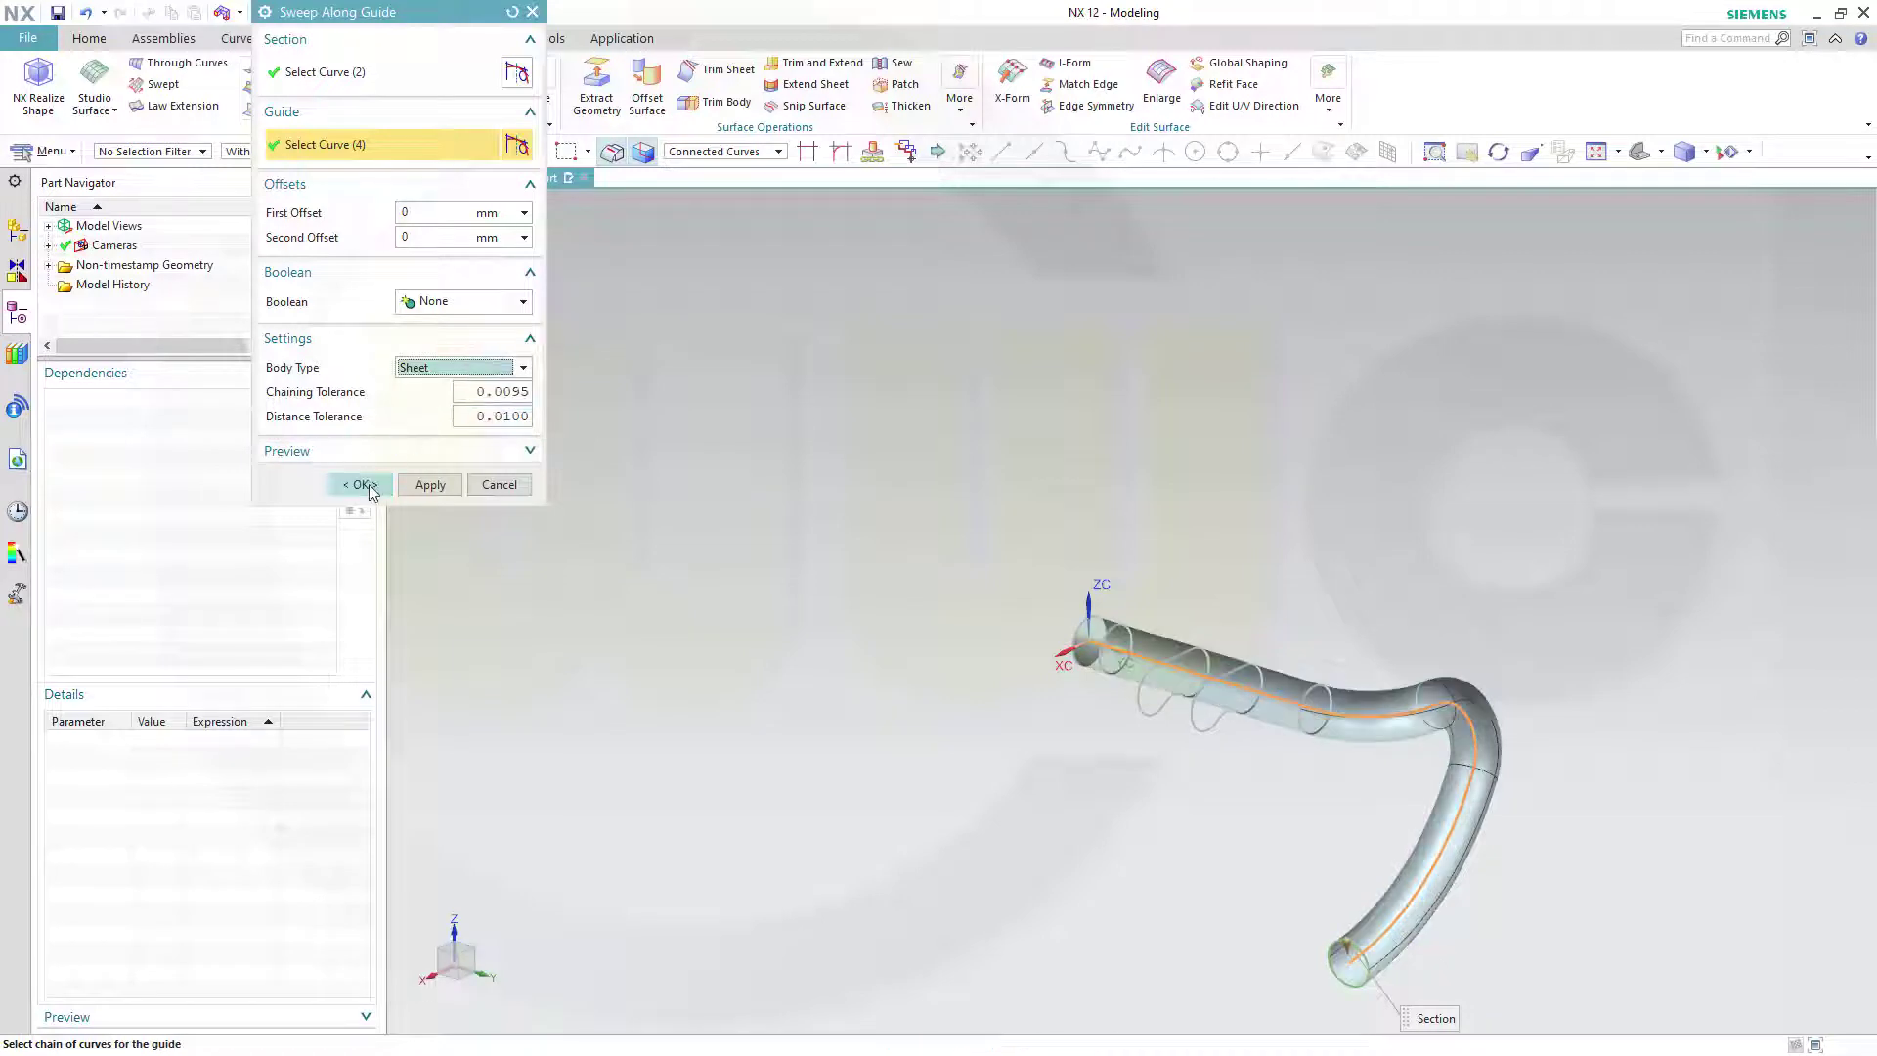
{"action": "middle_click_drag", "start_coordinate": [988, 650], "coordinate": [968, 600]}
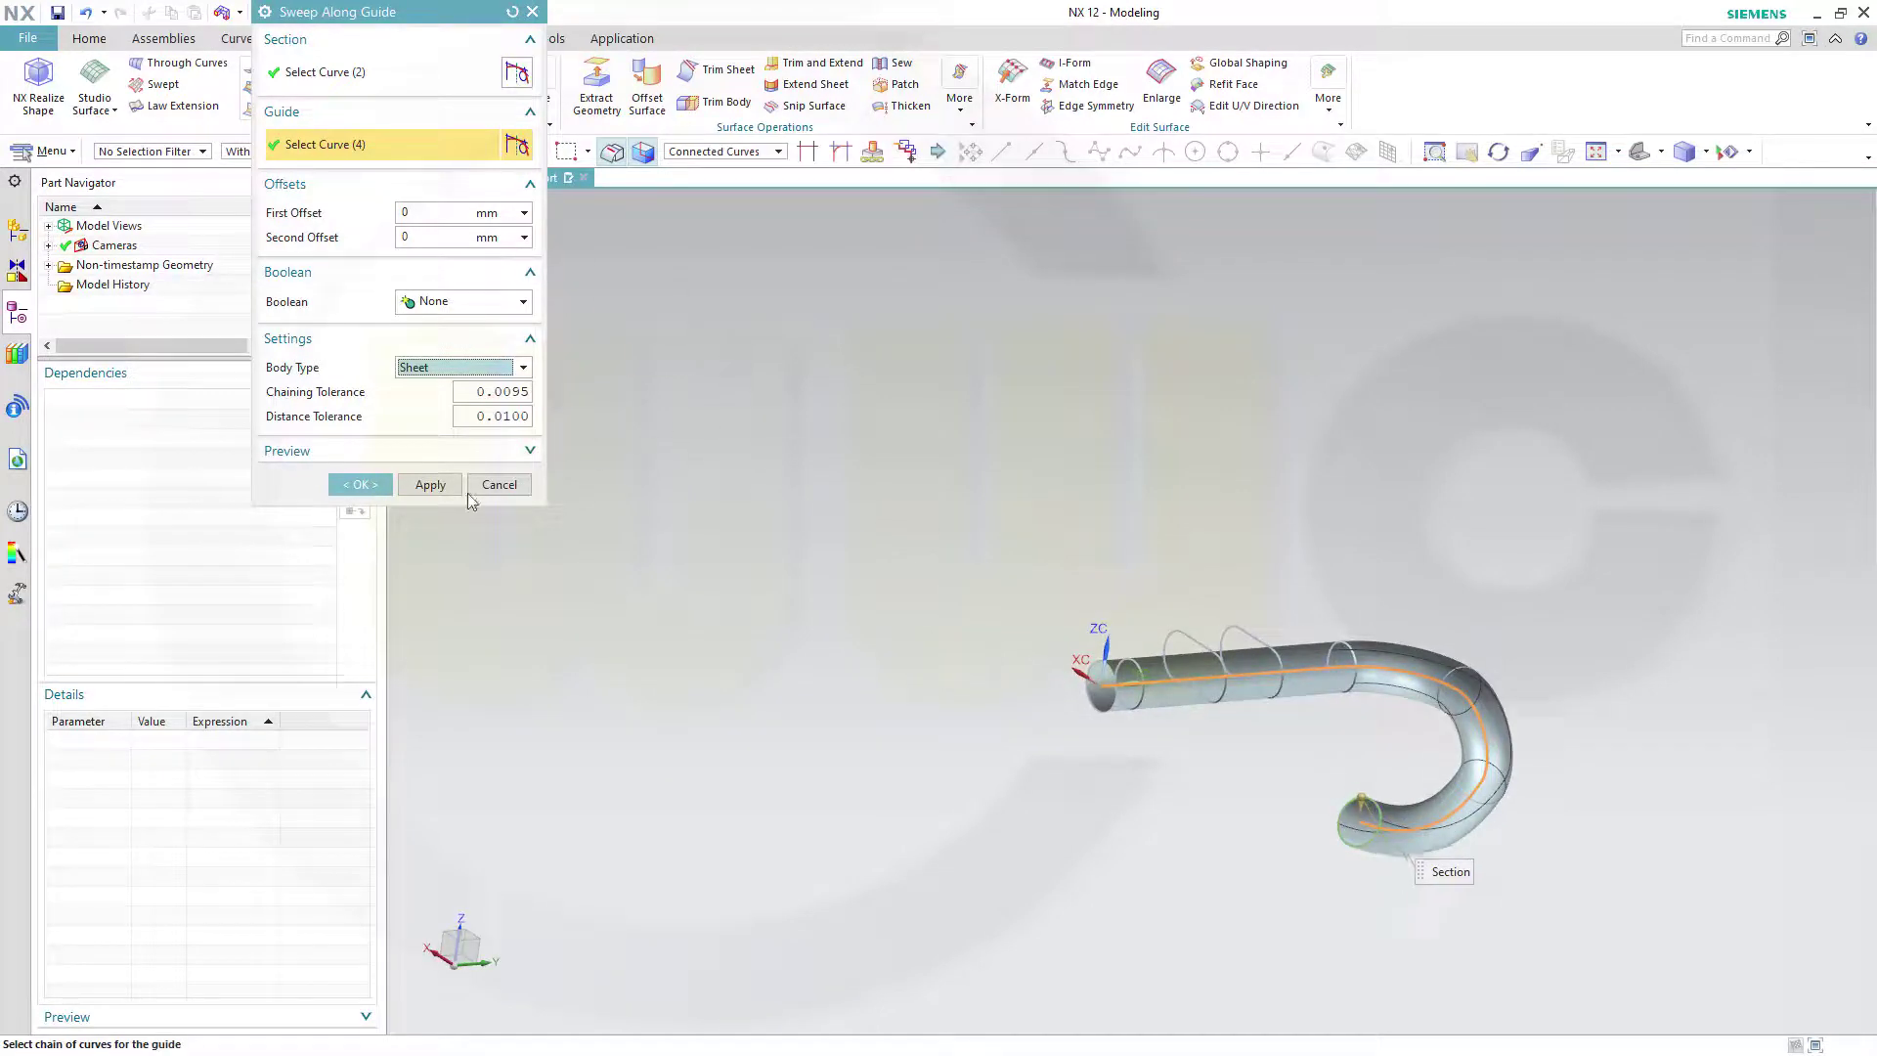
{"action": "left_click", "coordinate": [360, 484]}
{"action": "mouse_move", "coordinate": [993, 485]}
{"action": "middle_mouse_down"}
{"action": "mouse_move", "coordinate": [1026, 537]}
{"action": "mouse_move", "coordinate": [1017, 474]}
{"action": "middle_mouse_up"}
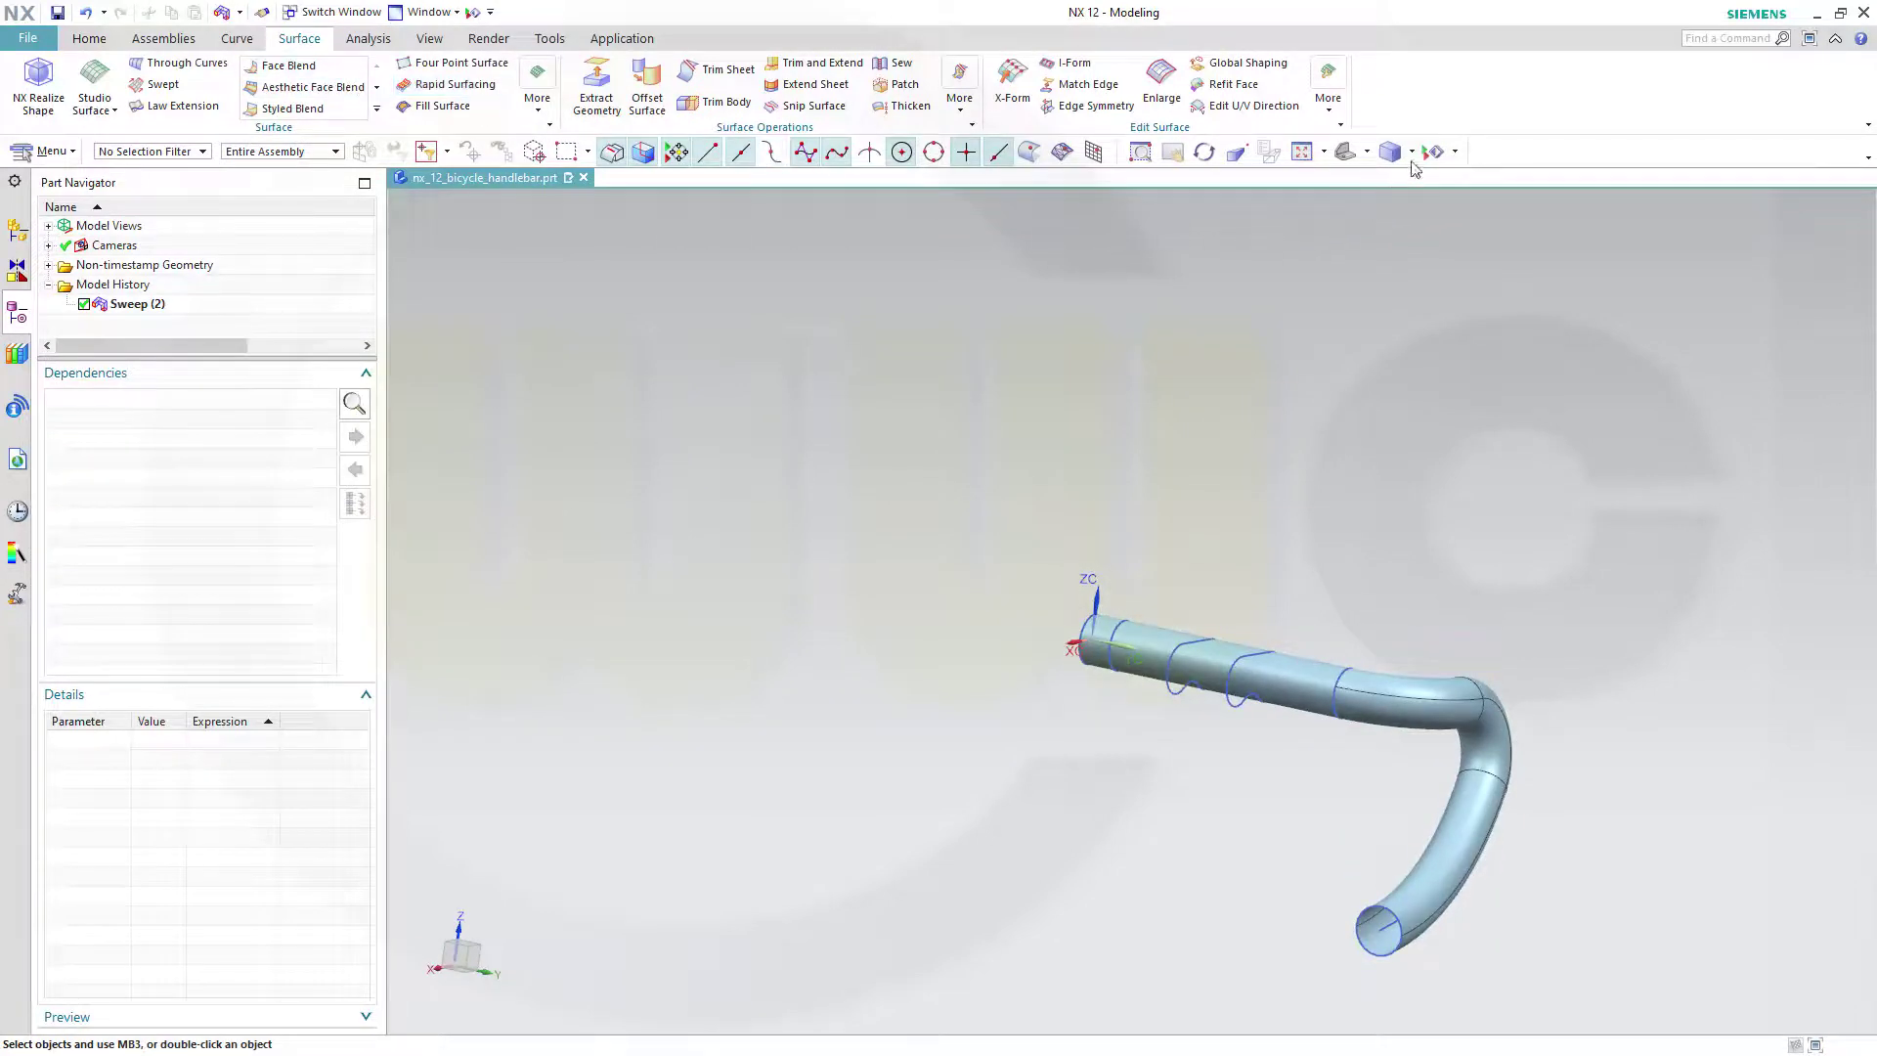
- Trim the swept sheet with the circle where the straight portion meets the bend, keeping the curved handle side
{"action": "middle_click_drag", "start_coordinate": [1480, 567], "coordinate": [1458, 655]}
{"action": "middle_click_drag", "start_coordinate": [1462, 922], "coordinate": [1324, 821], "text": "shift"}
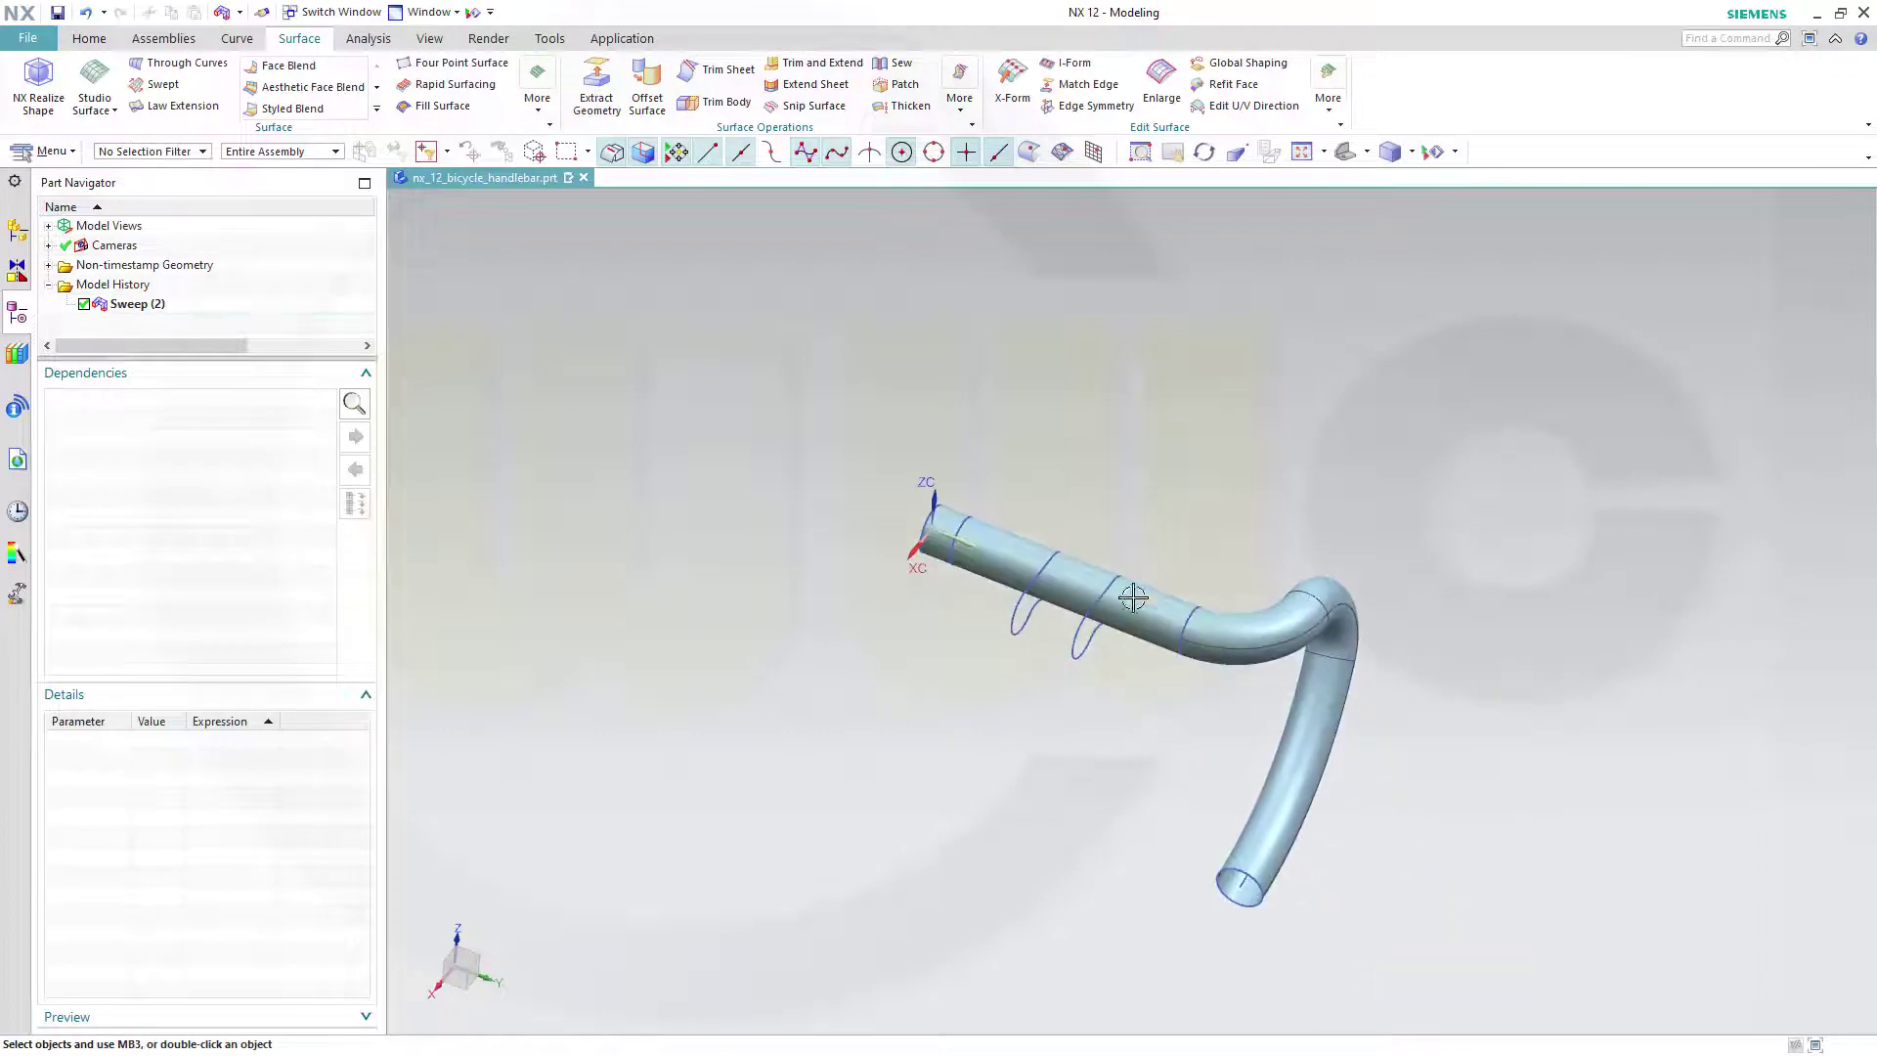
{"action": "scroll", "coordinate": [1131, 600], "scroll_direction": "down", "scroll_amount": 2}
{"action": "scroll", "coordinate": [1307, 740], "scroll_direction": "down", "scroll_amount": 2}
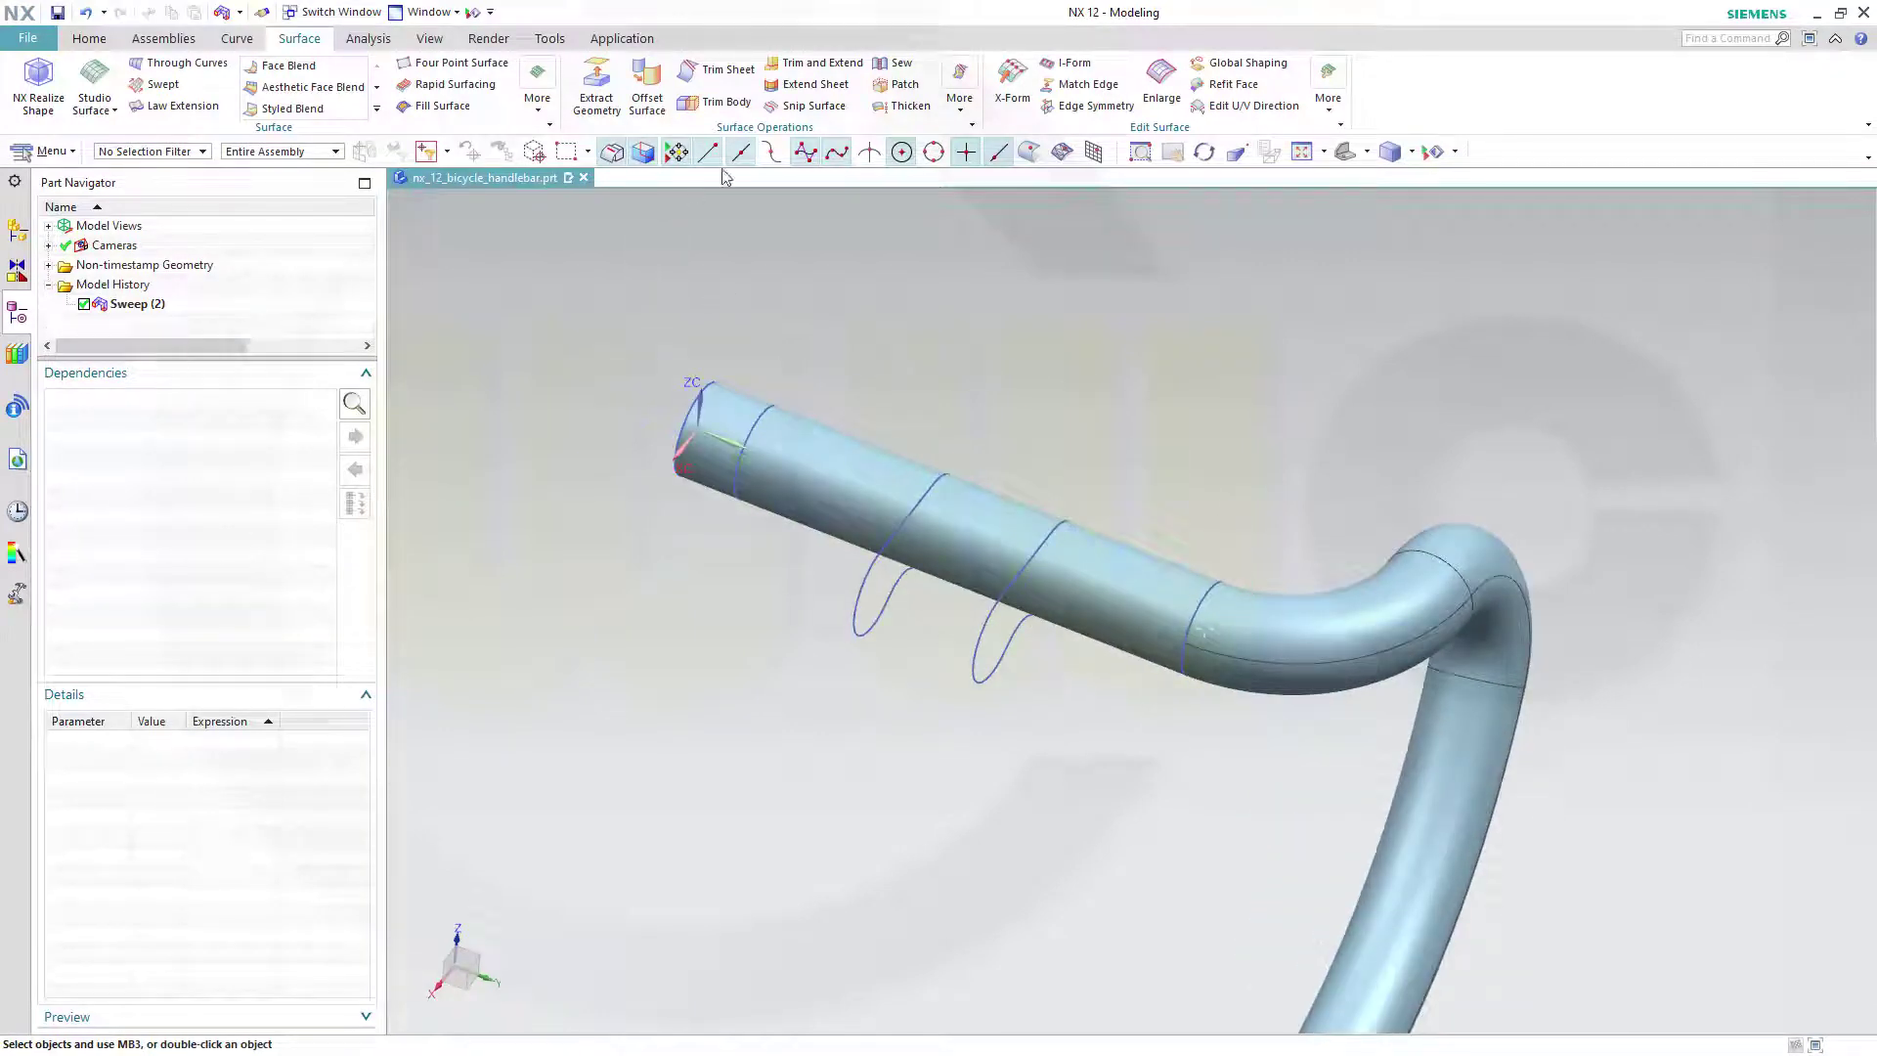
{"action": "left_click", "coordinate": [724, 71]}
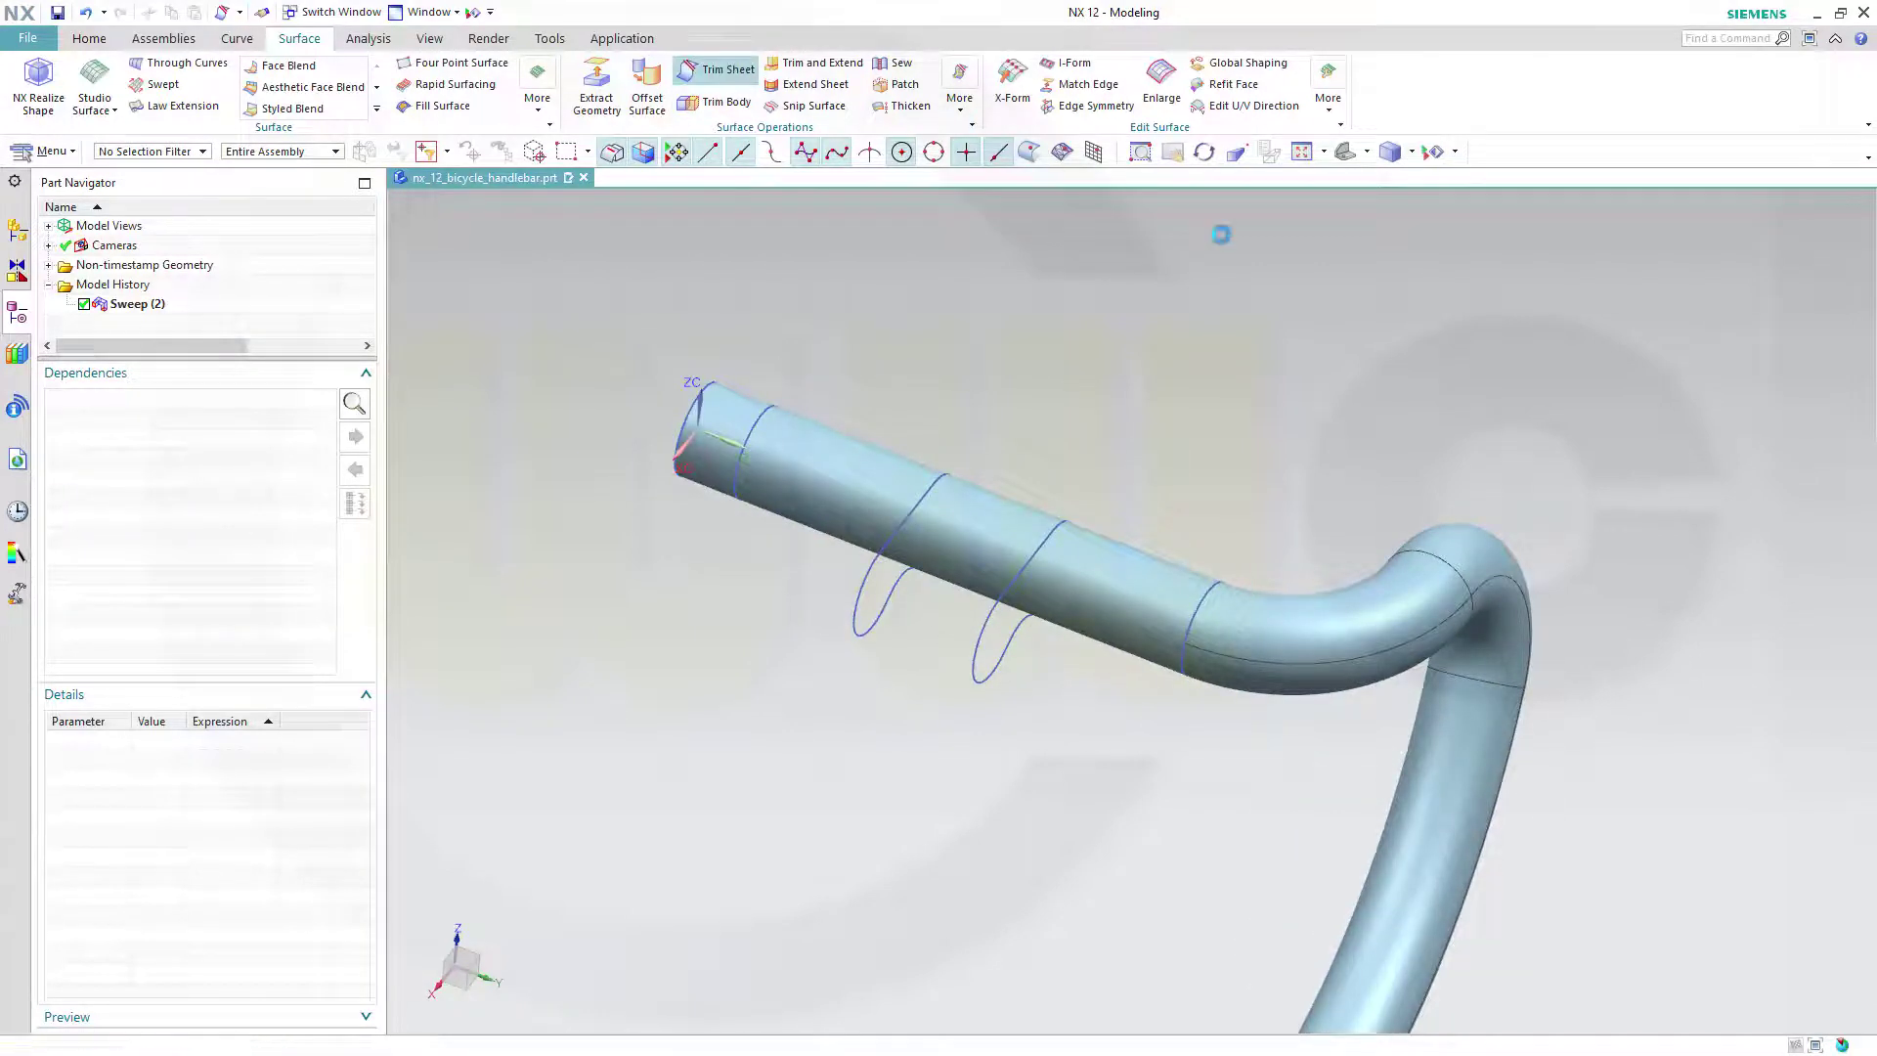
{"action": "left_click", "coordinate": [1337, 627]}
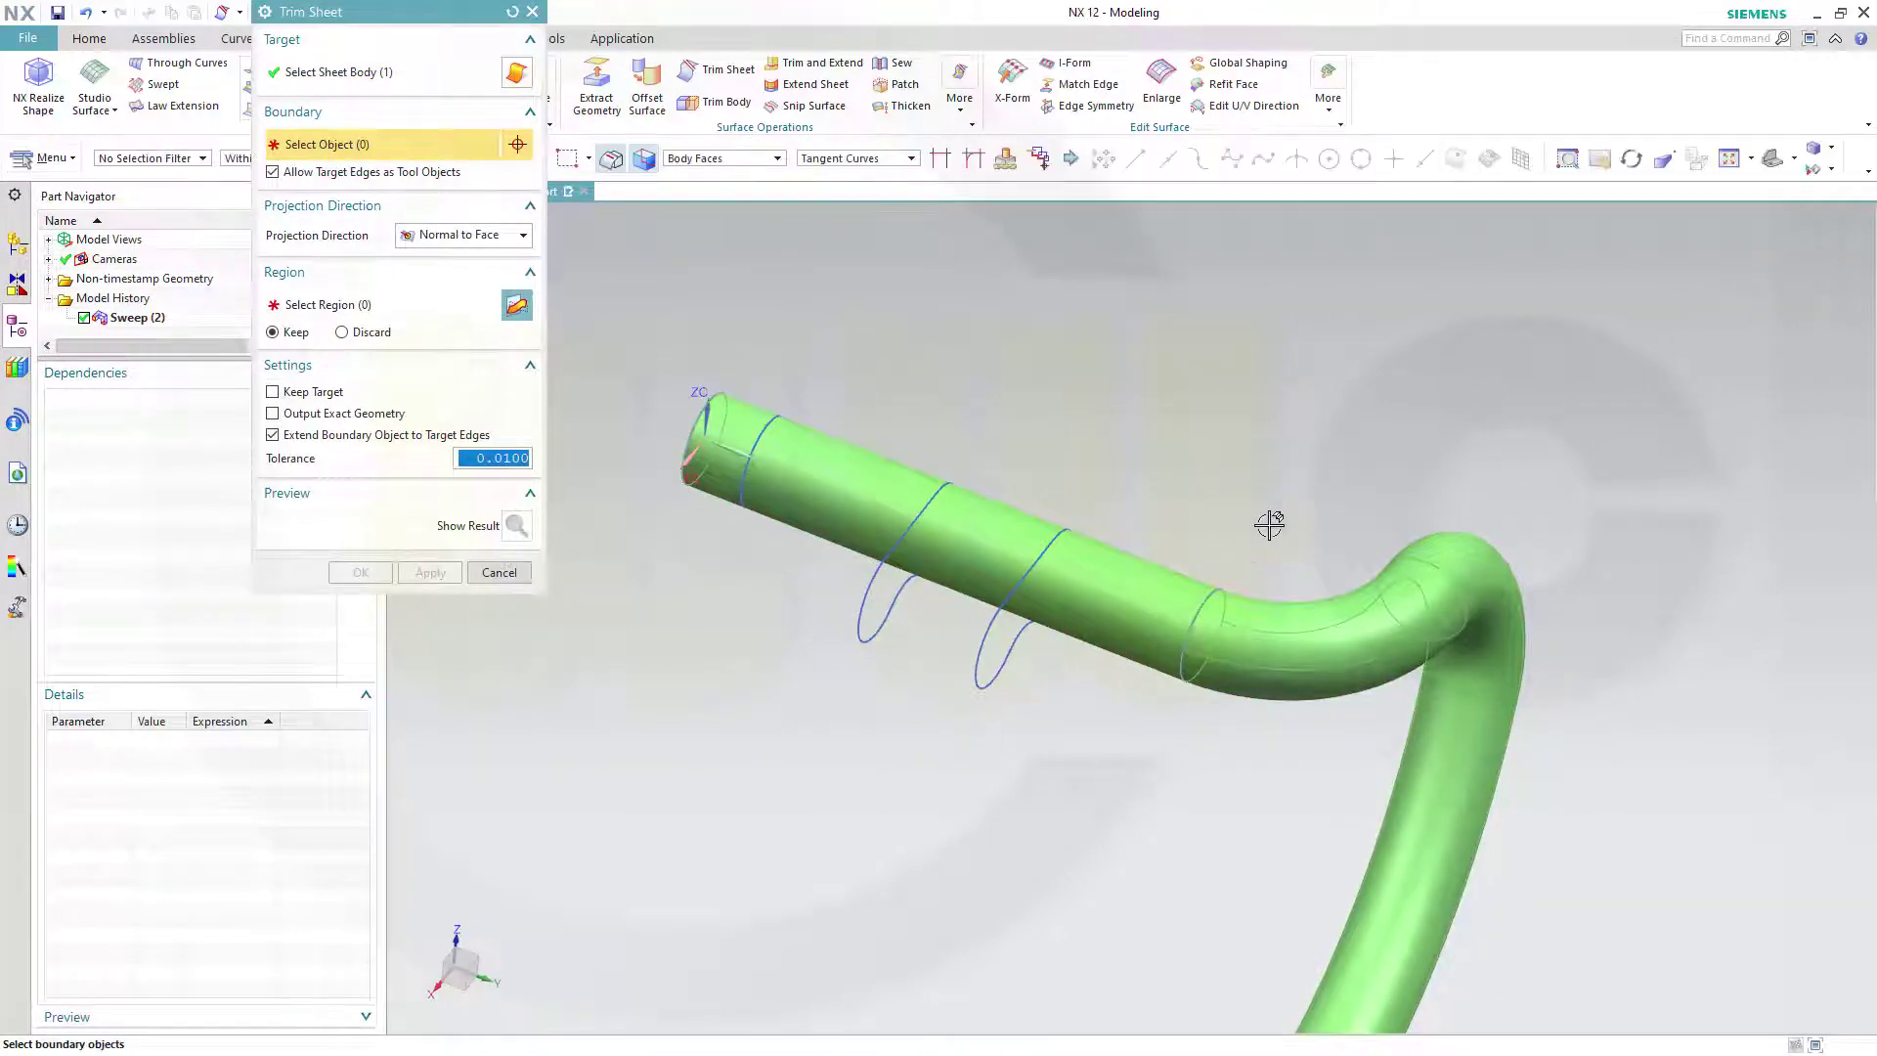
{"action": "left_click", "coordinate": [1209, 600]}
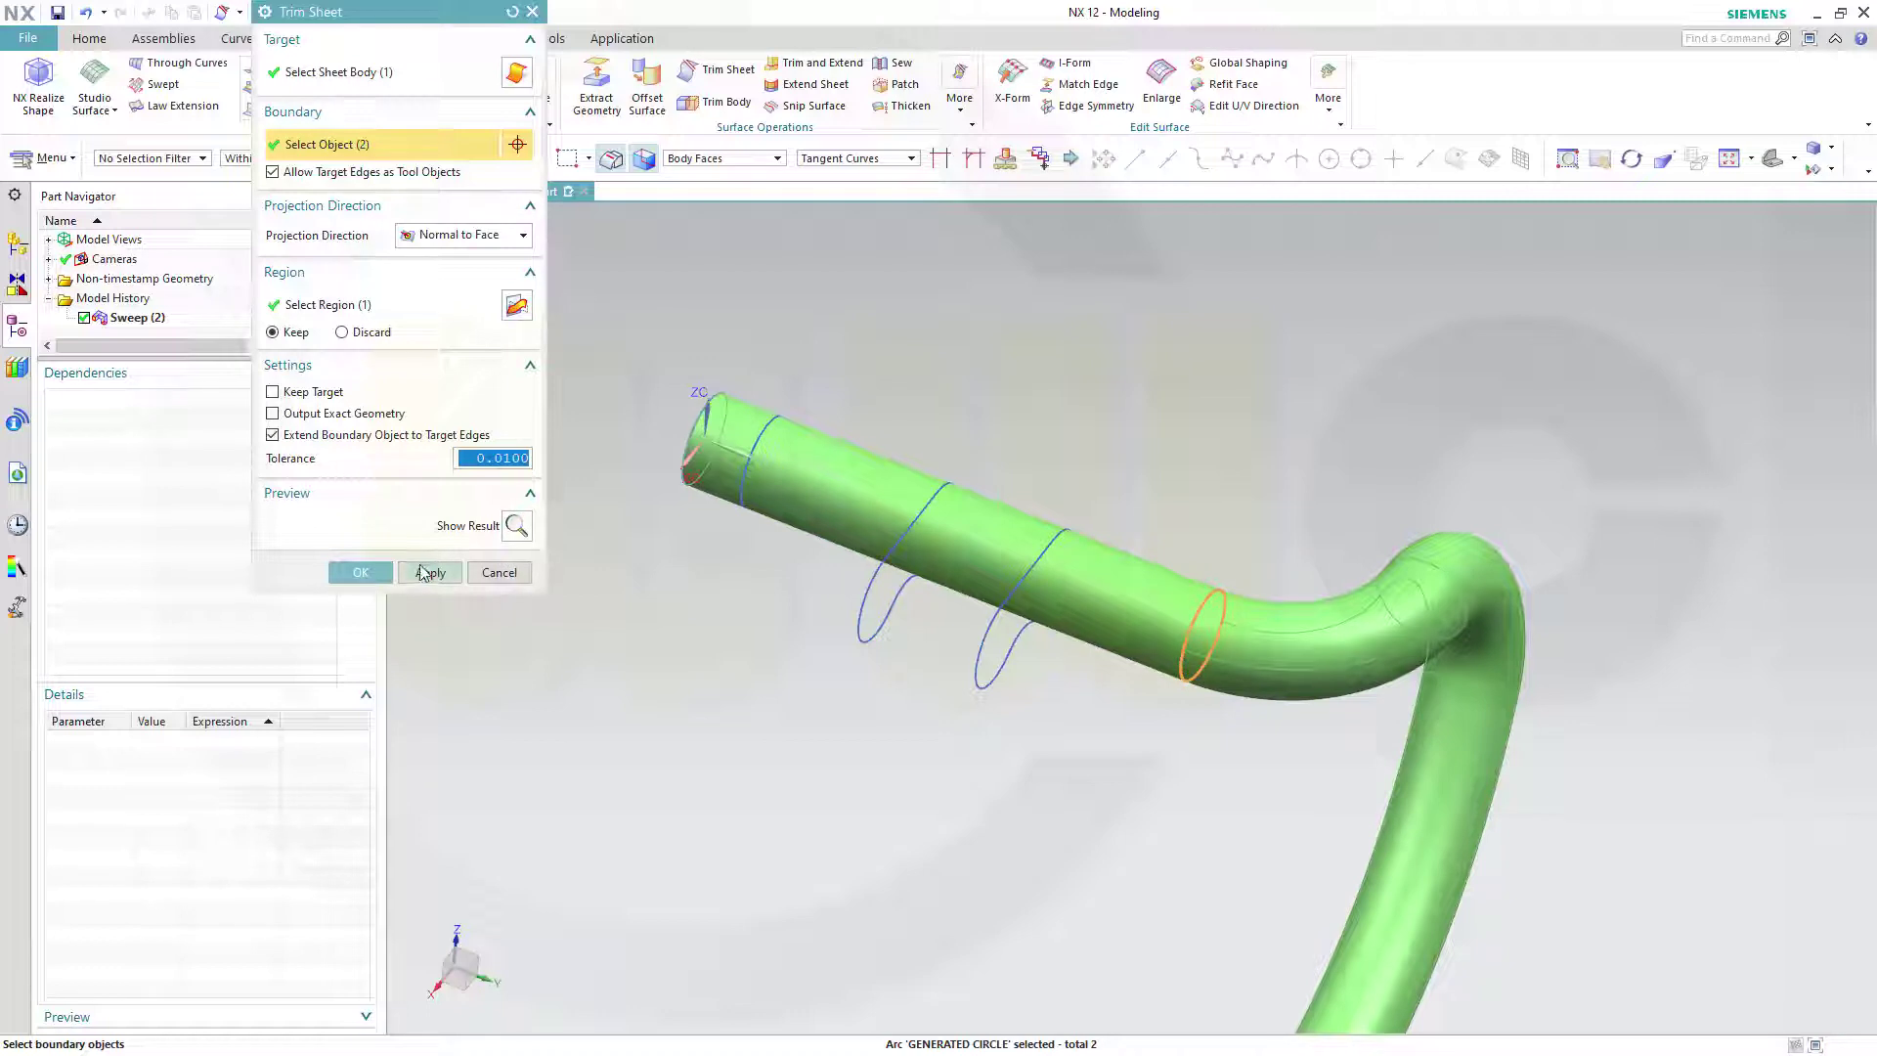
{"action": "left_click", "coordinate": [360, 573]}
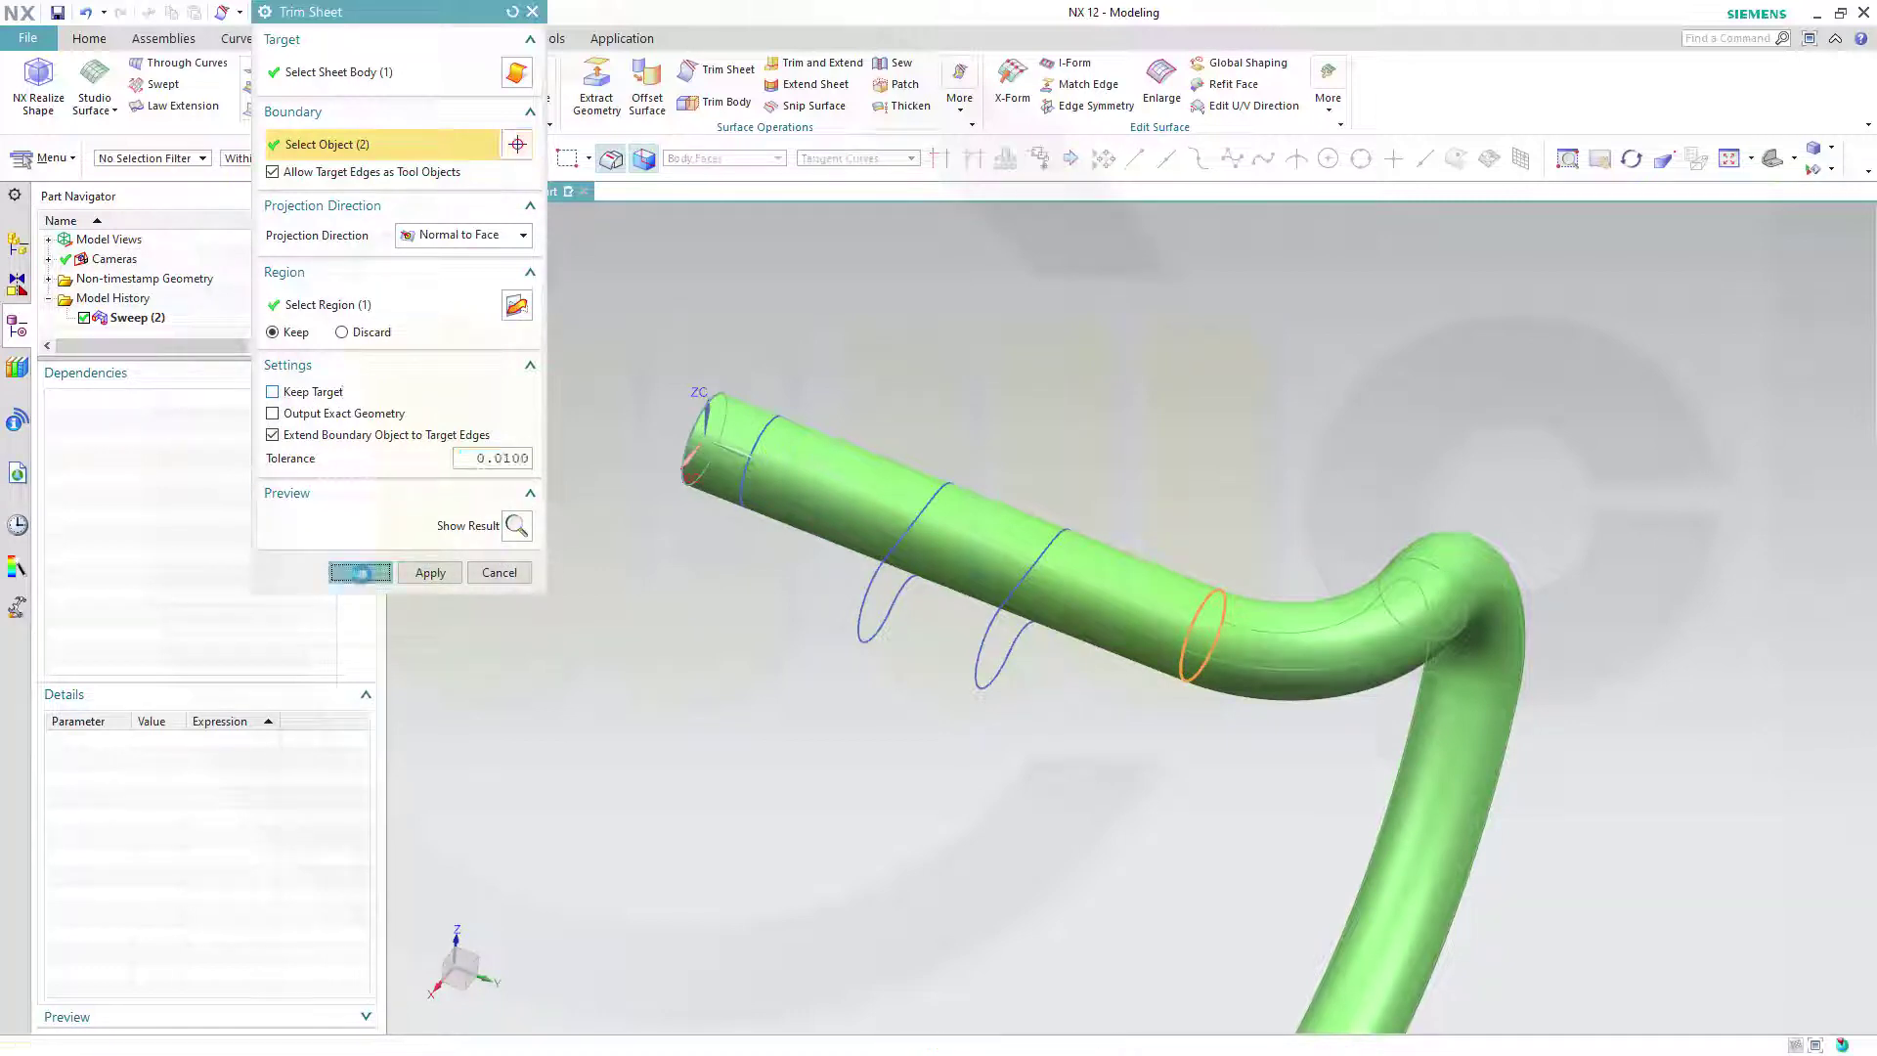
- Start a Through Curves surface using the handle-end circle and the neighbouring circle as its two sections
{"action": "middle_click_drag", "start_coordinate": [1145, 670], "coordinate": [1052, 704]}
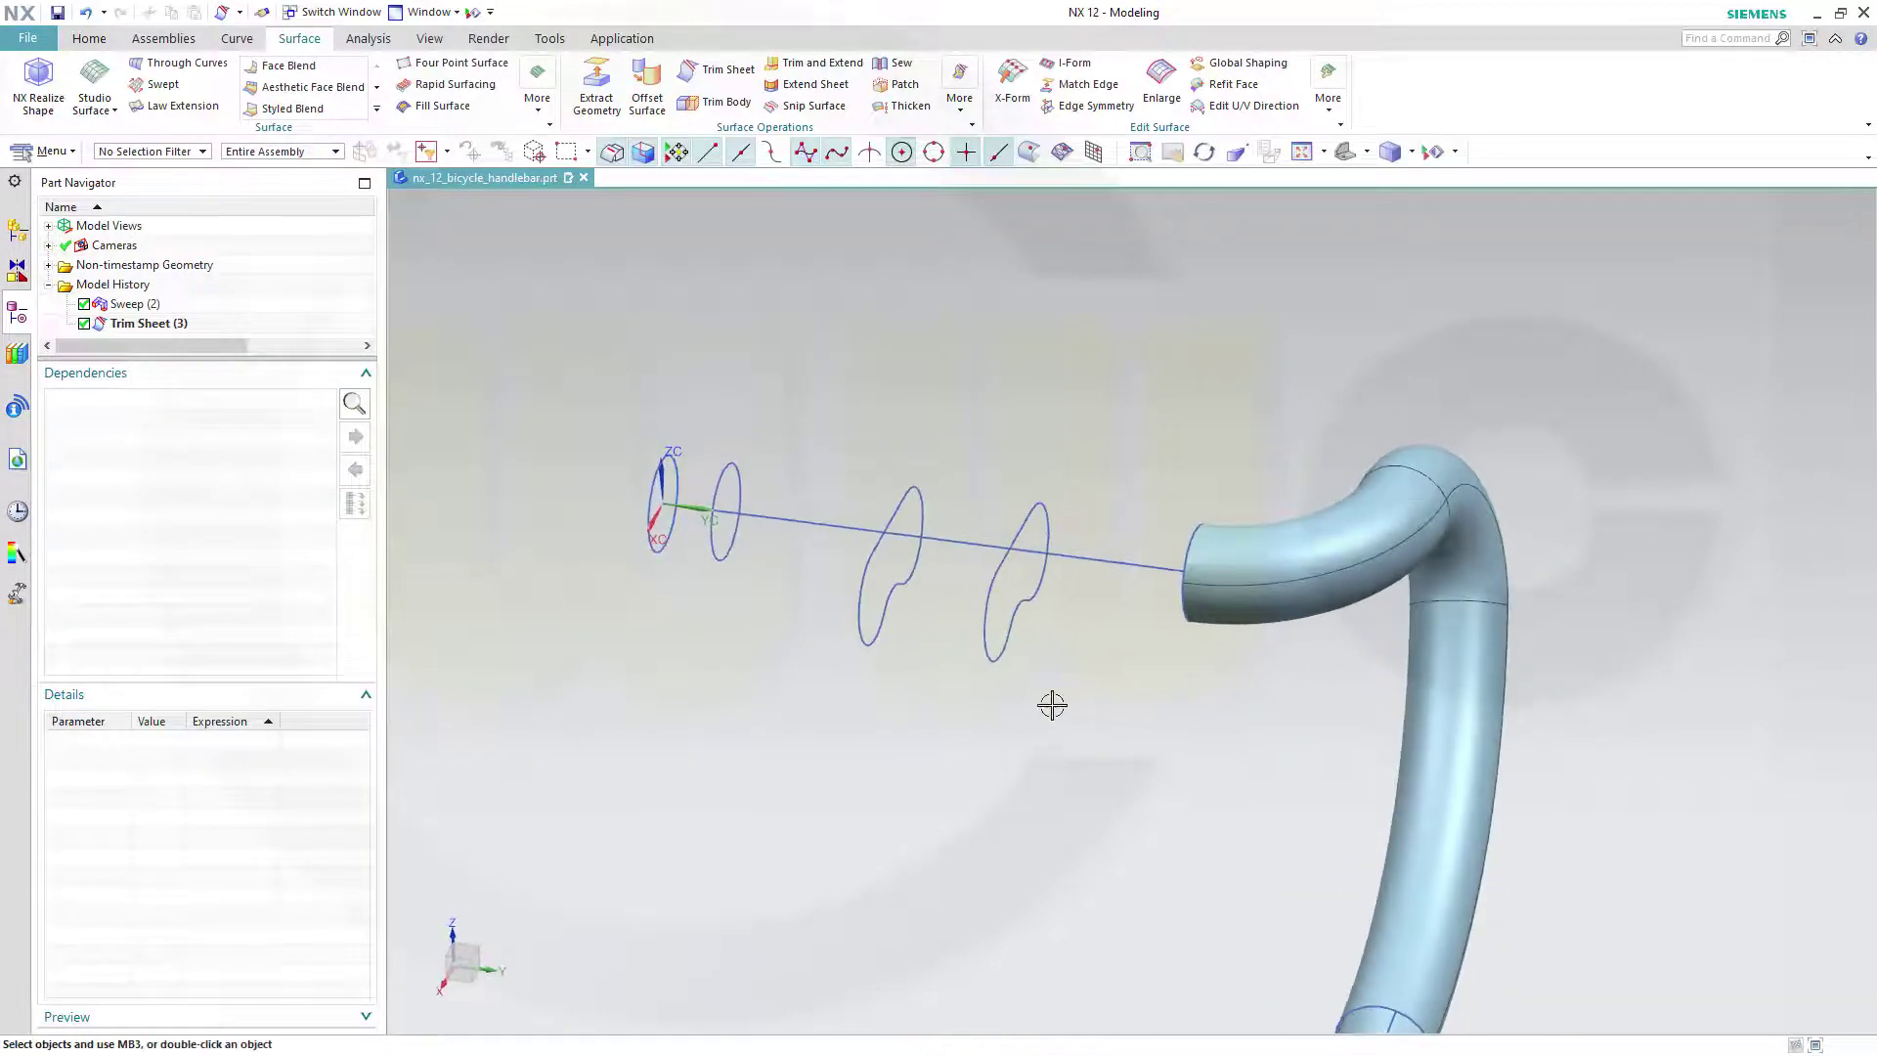
{"action": "scroll", "coordinate": [677, 606], "scroll_direction": "up", "scroll_amount": 1}
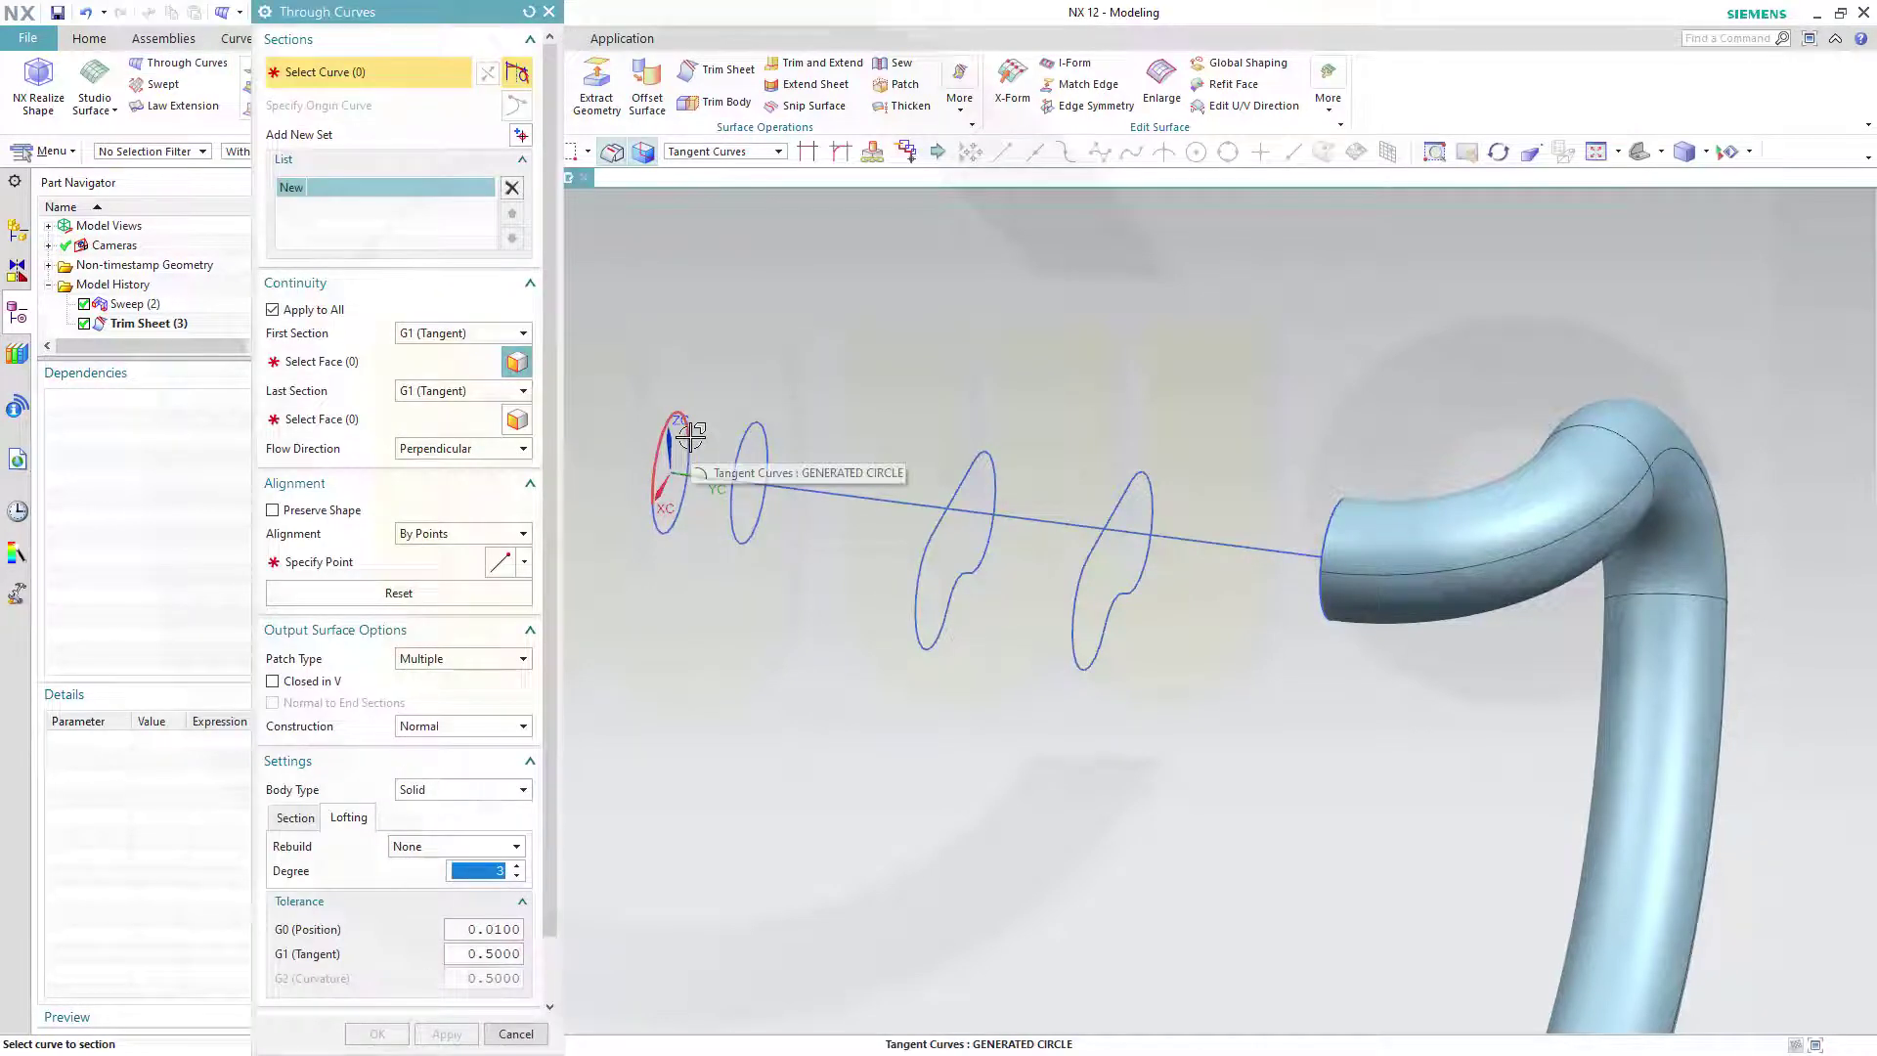
{"action": "scroll", "coordinate": [684, 430], "scroll_direction": "up", "scroll_amount": 3}
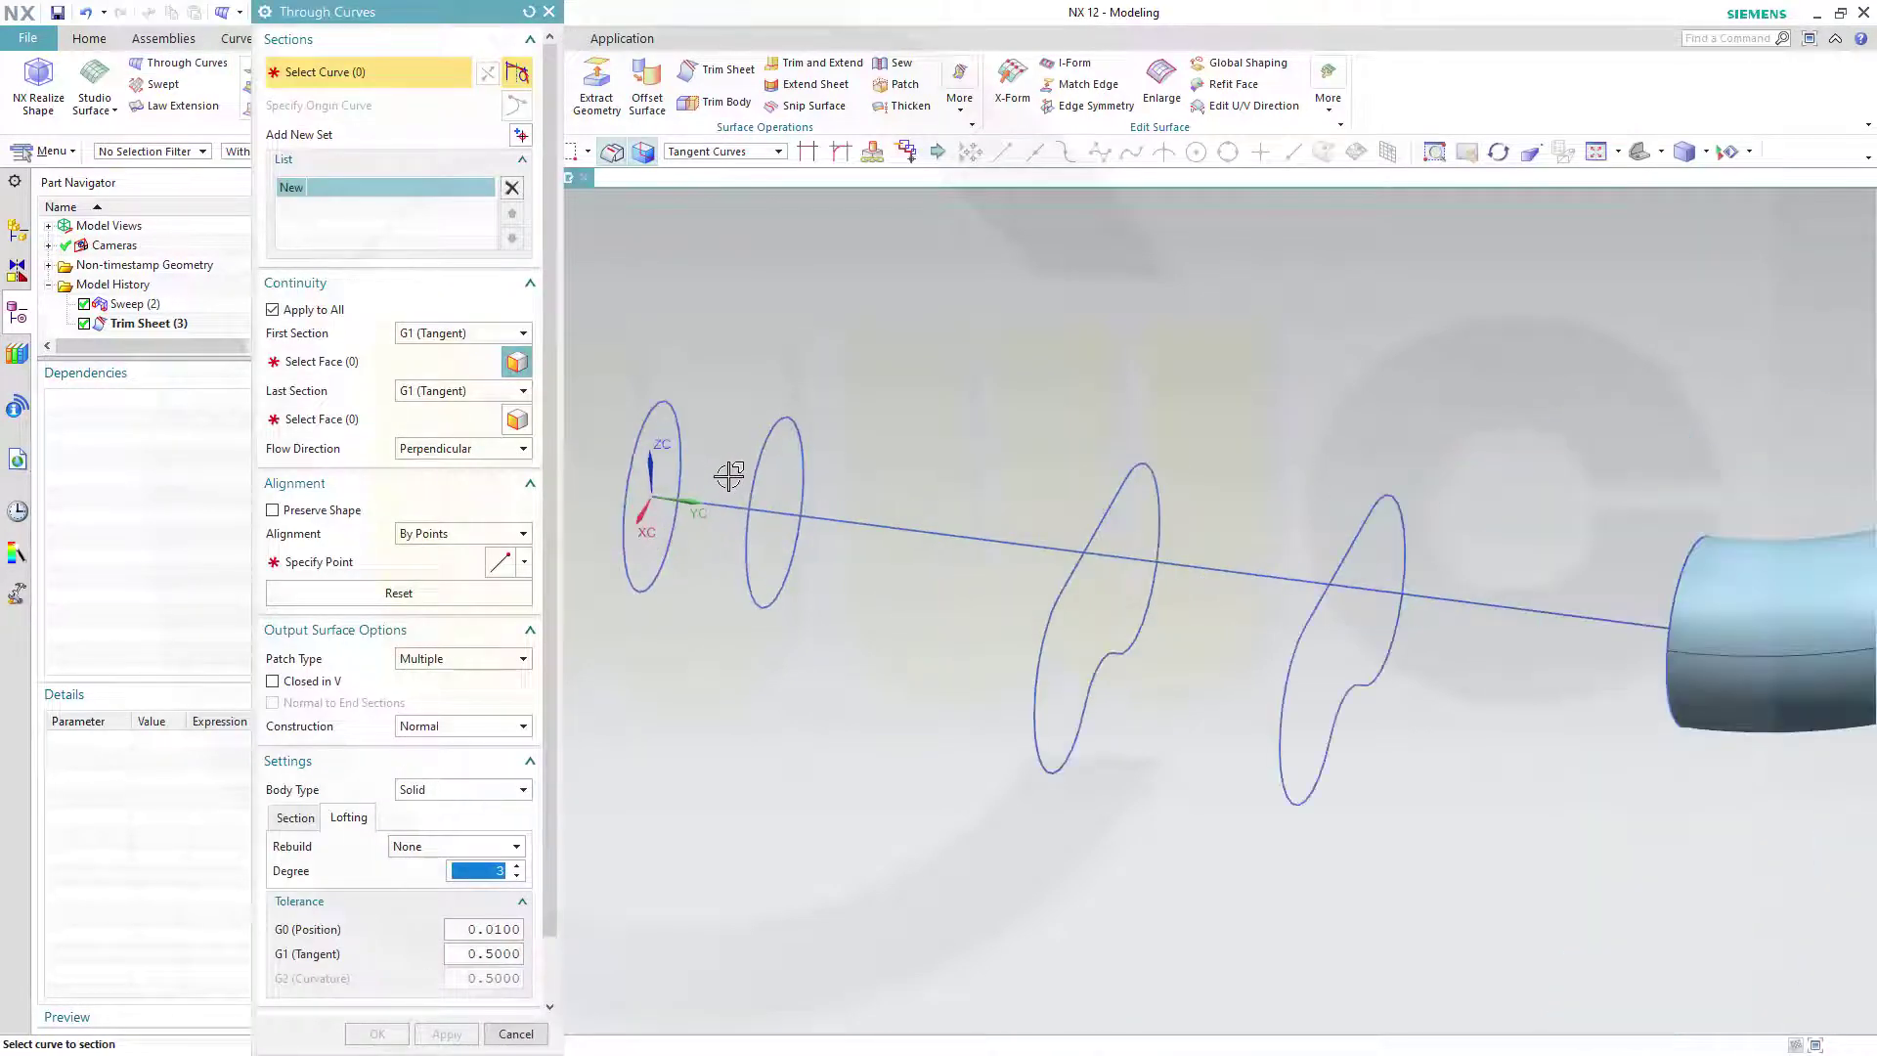
{"action": "left_click", "coordinate": [673, 415]}
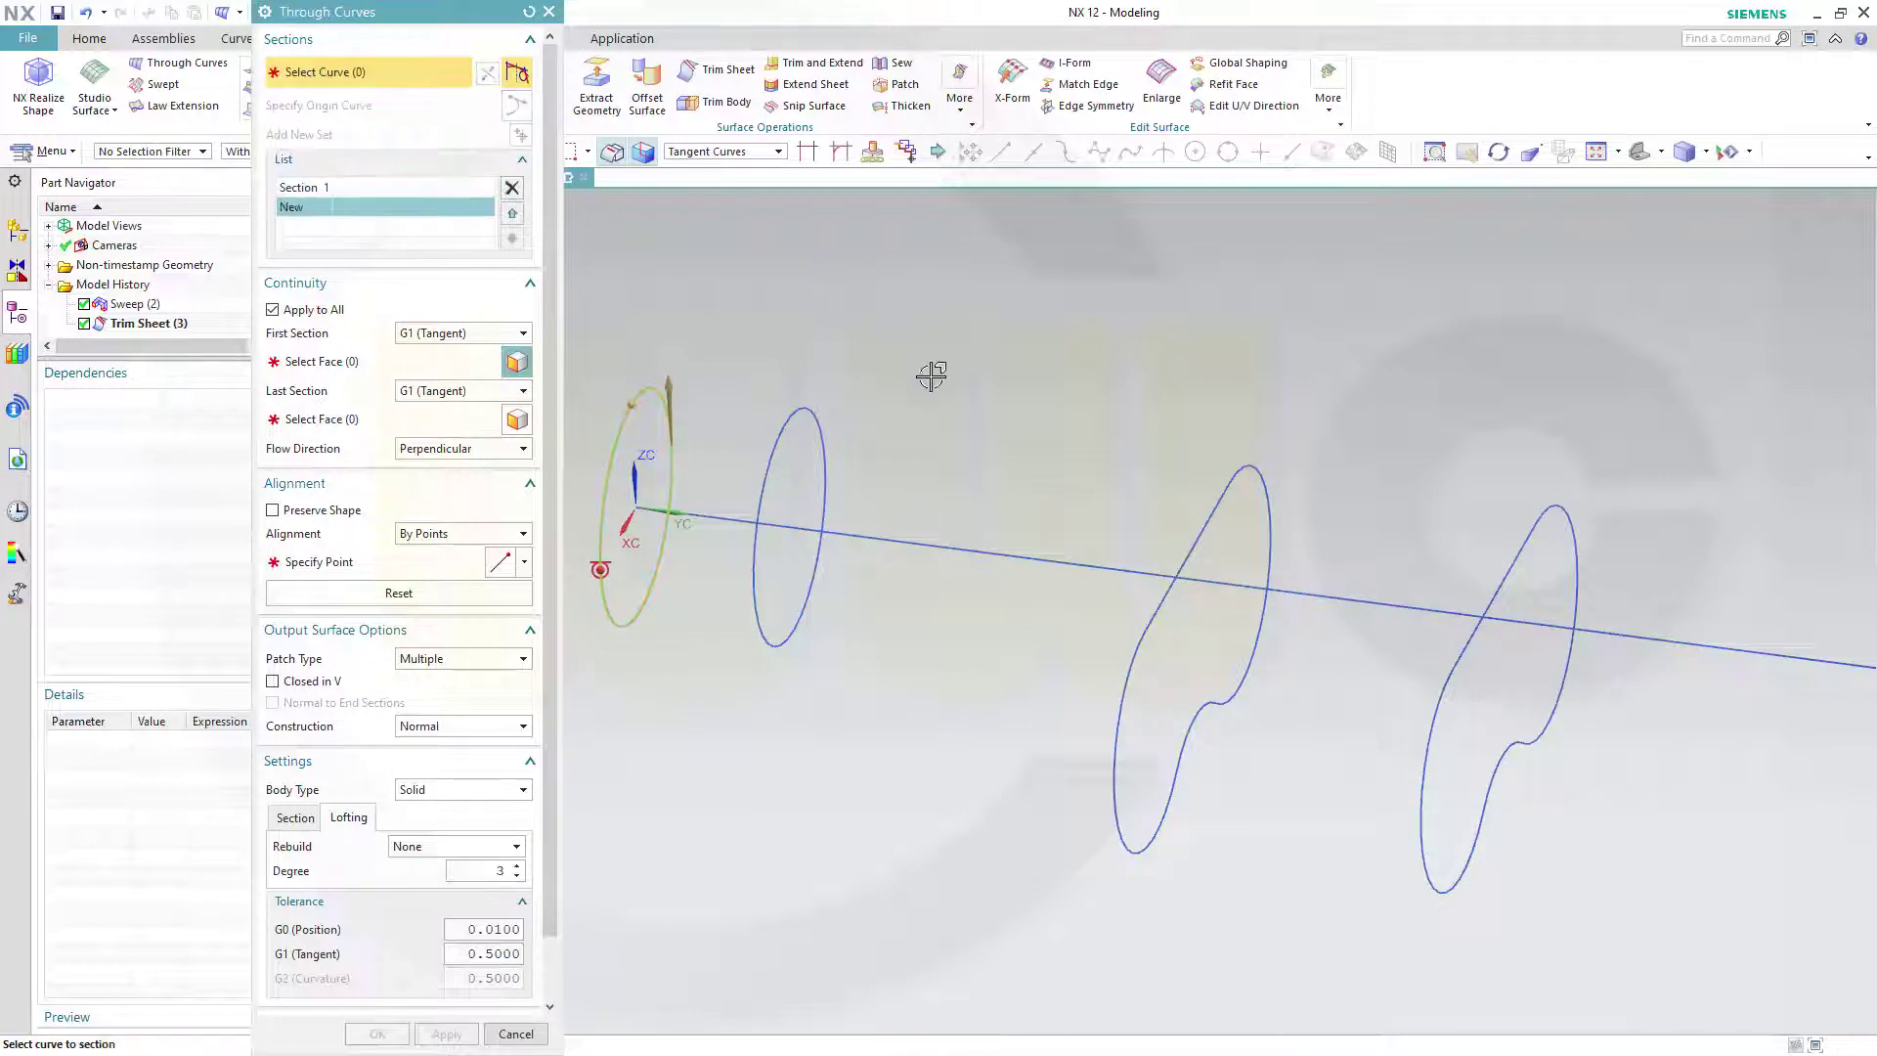
{"action": "left_click", "coordinate": [826, 427]}
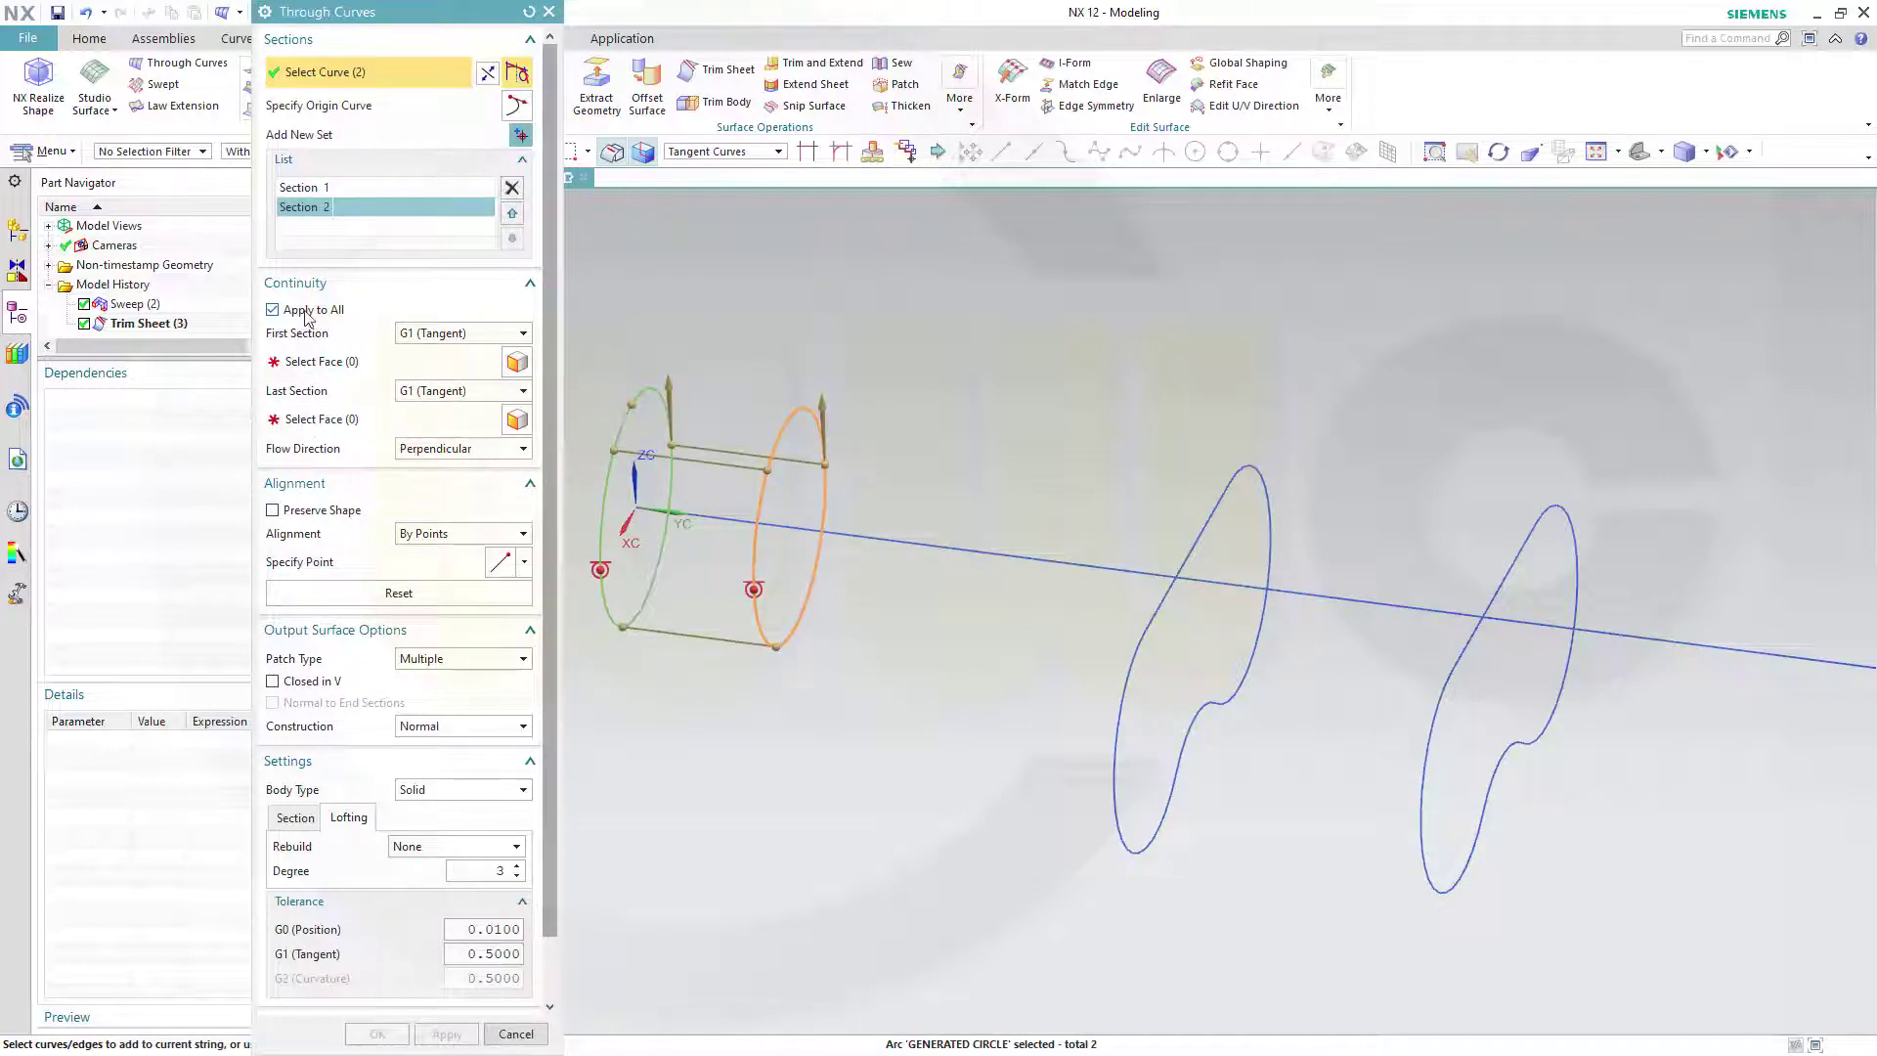
- Create the surface between the two circles with G0 (Position) continuity, body type Sheet and Normal to End Sections enabled
{"action": "left_click", "coordinate": [523, 333]}
{"action": "left_click", "coordinate": [494, 354]}
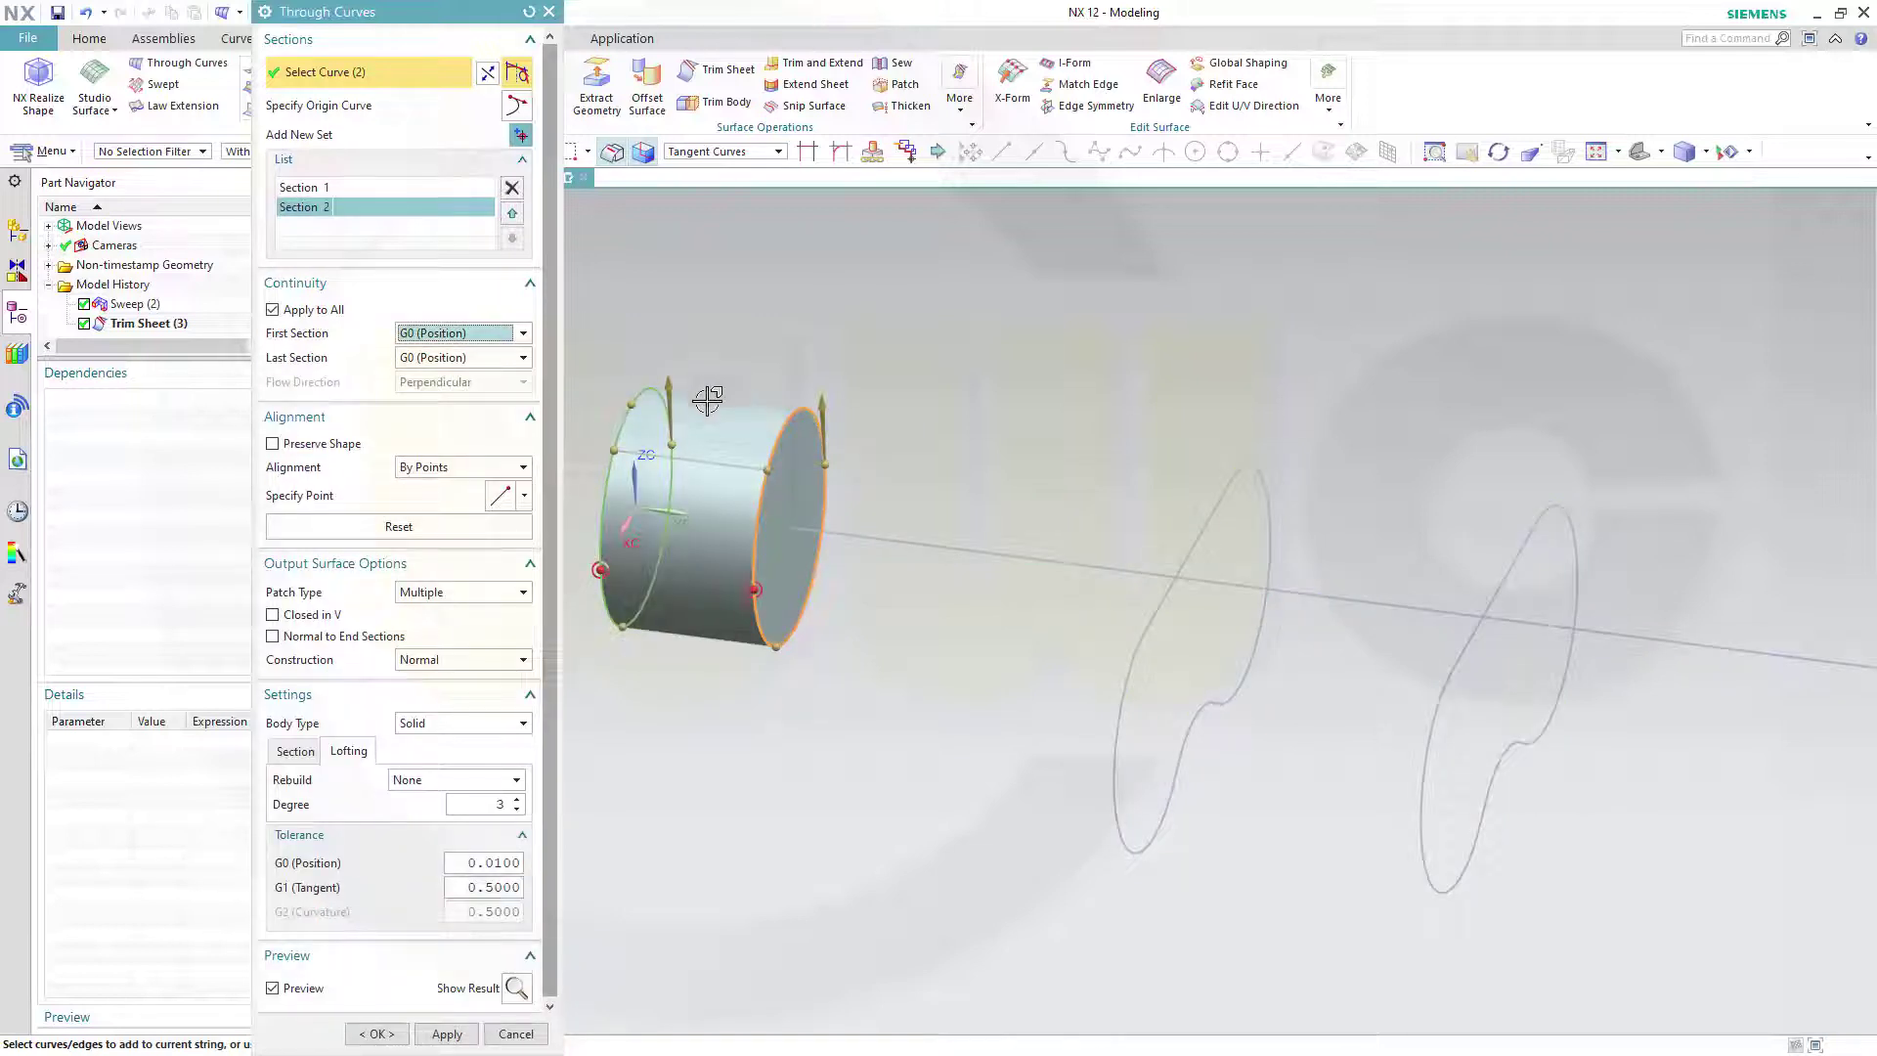
{"action": "left_click", "coordinate": [524, 723]}
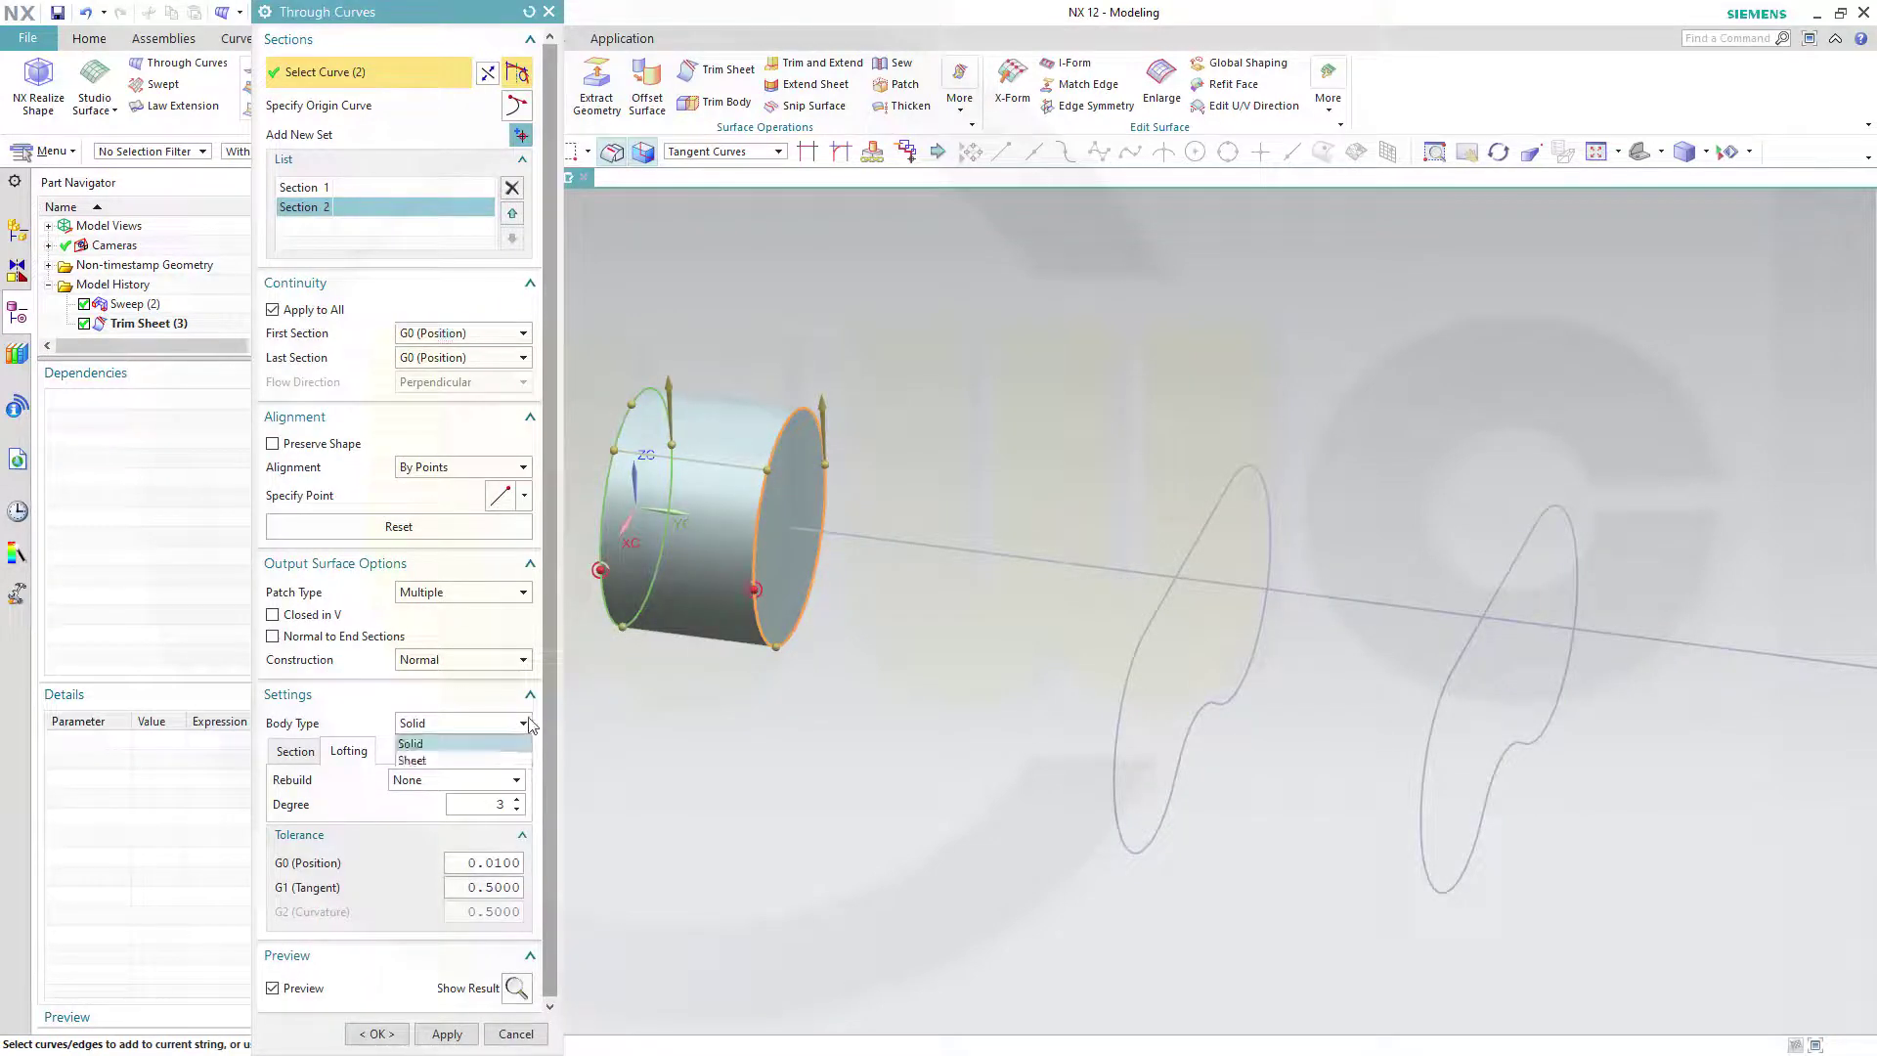
{"action": "left_click", "coordinate": [486, 761]}
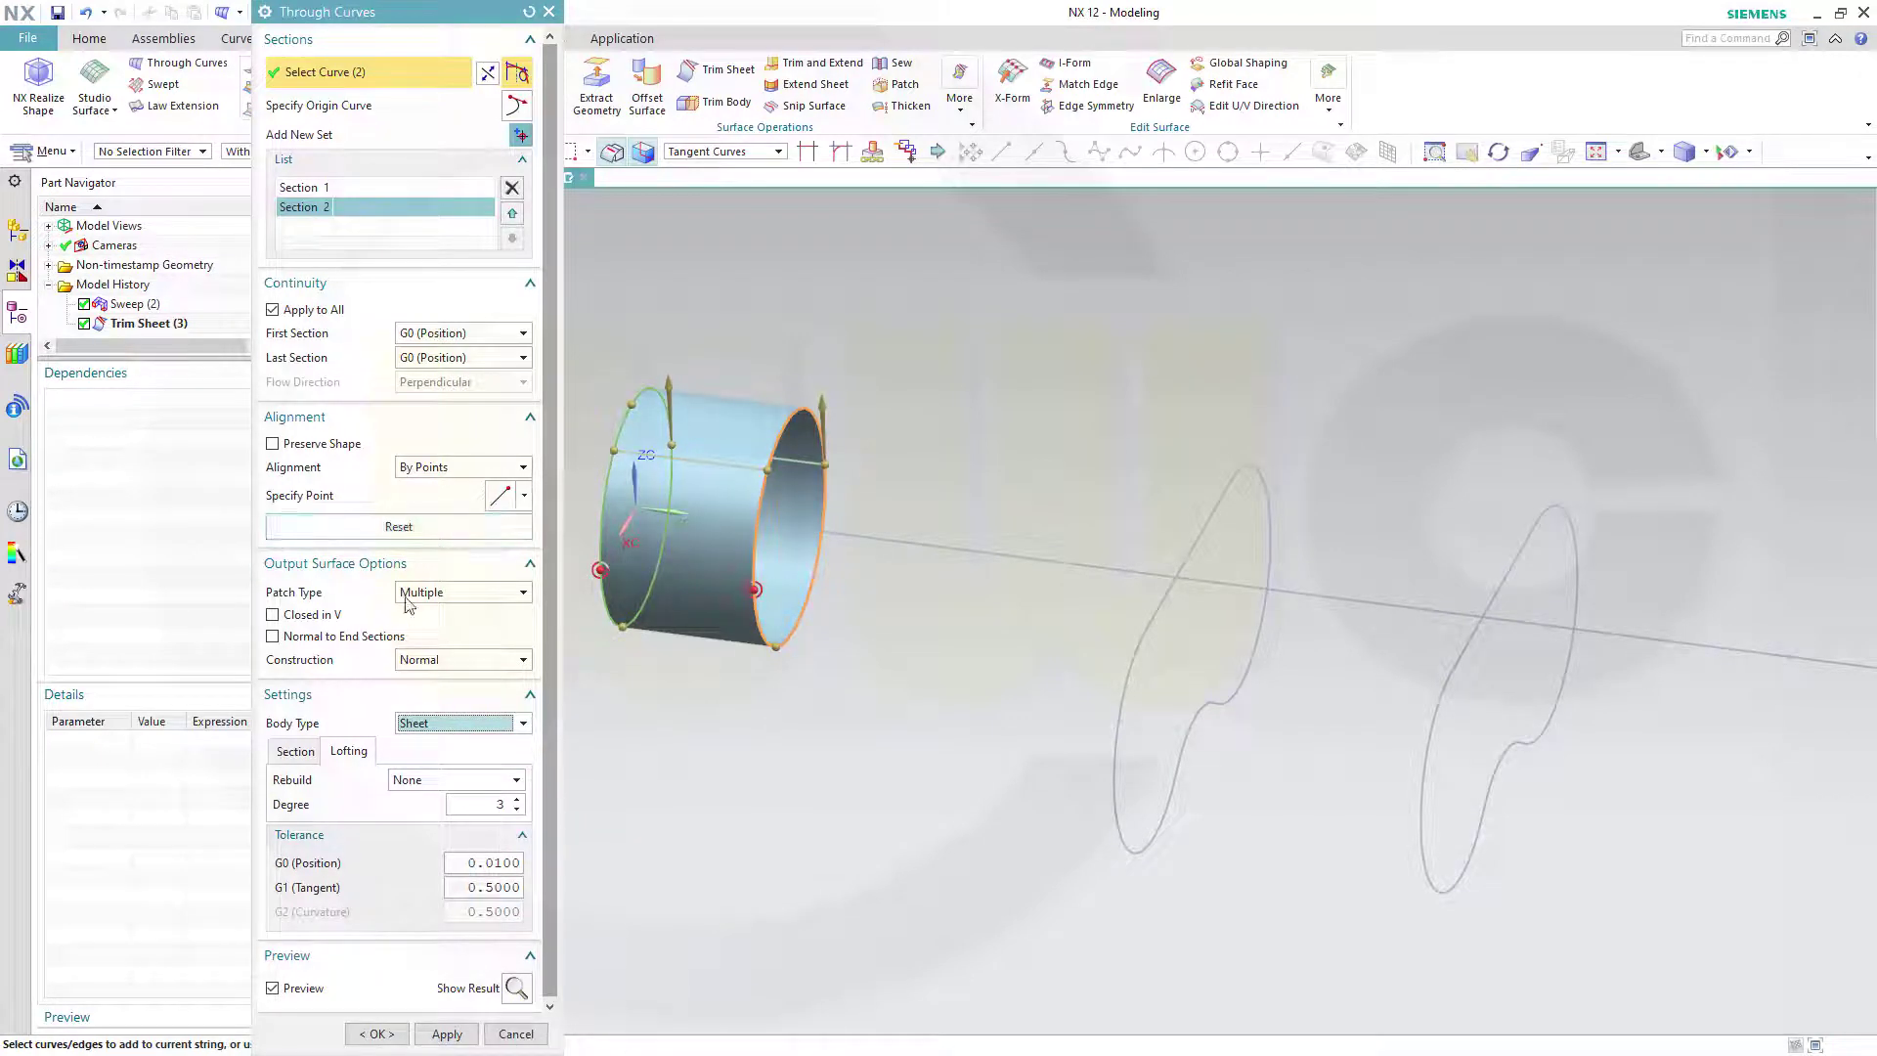
{"action": "left_click", "coordinate": [280, 638]}
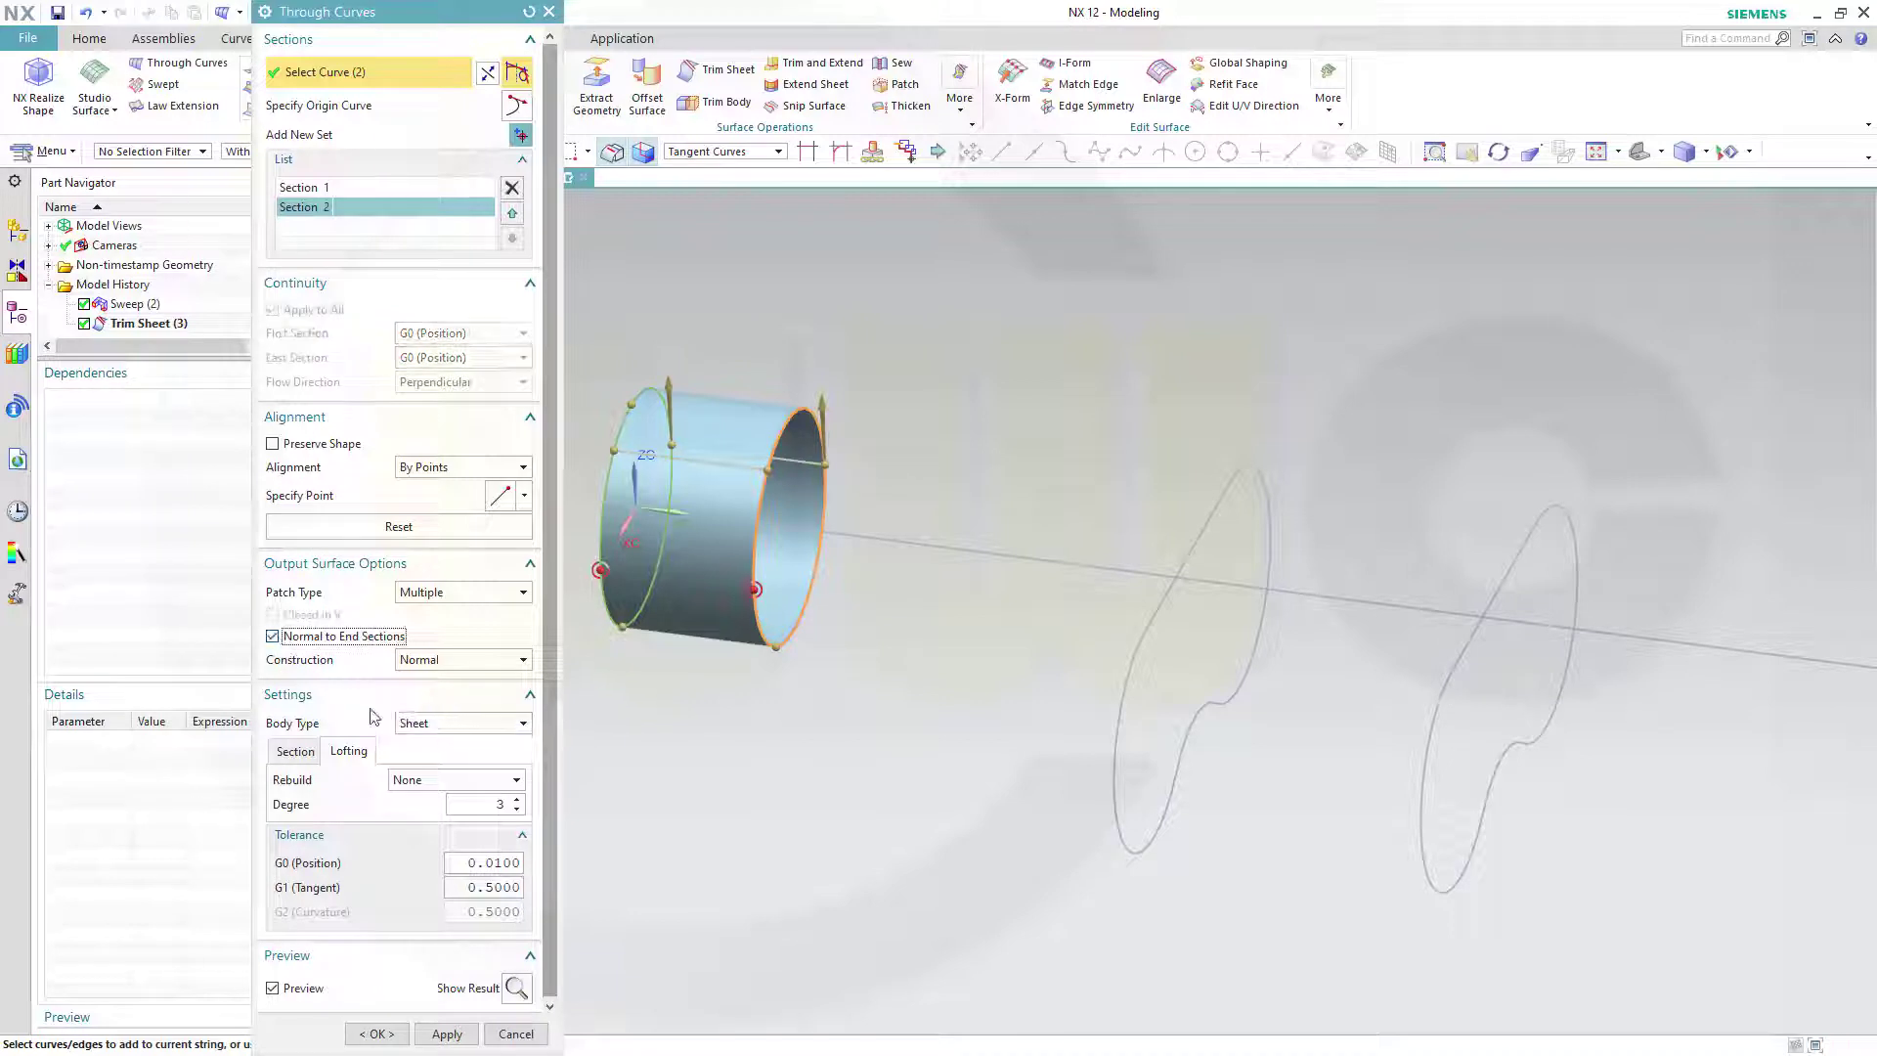
{"action": "left_click", "coordinate": [445, 1035]}
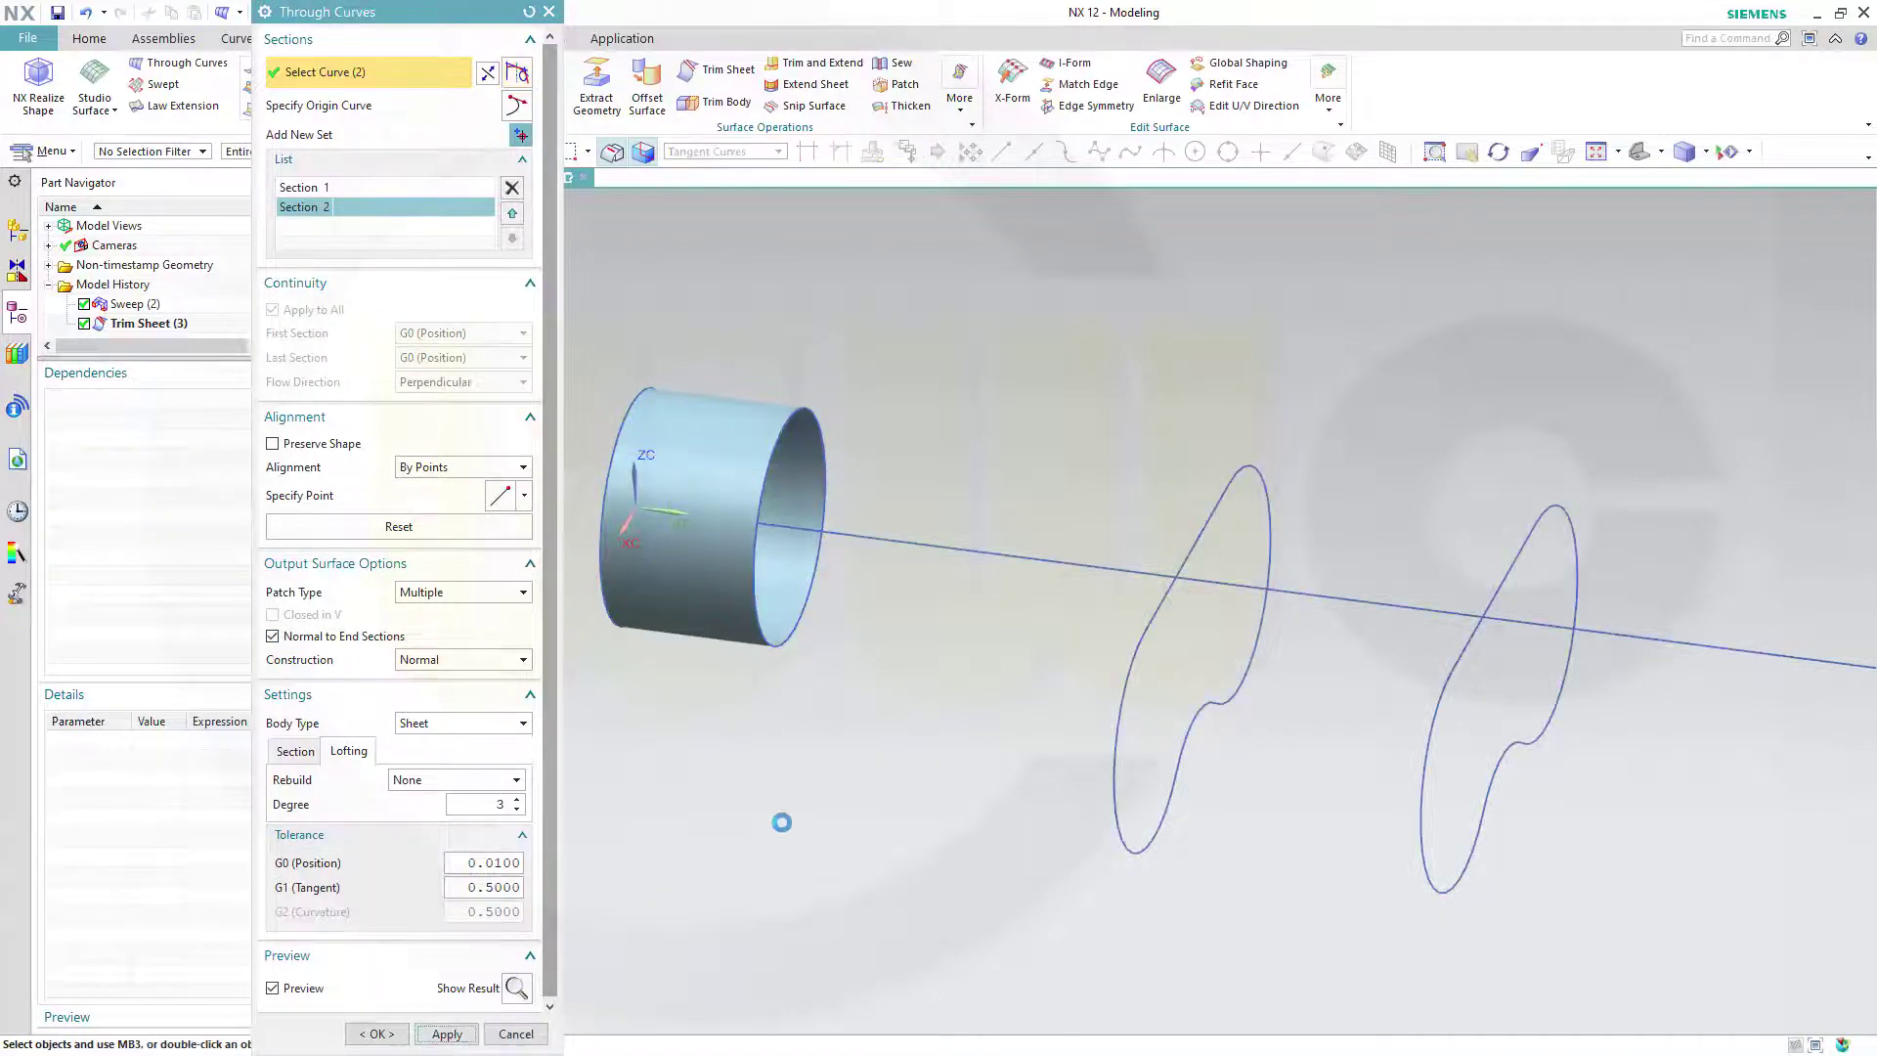
- Create a second Through Curves surface between the two kidney-shaped sections with body type Sheet
{"action": "middle_click_drag", "start_coordinate": [955, 717], "coordinate": [888, 660], "text": "shift"}
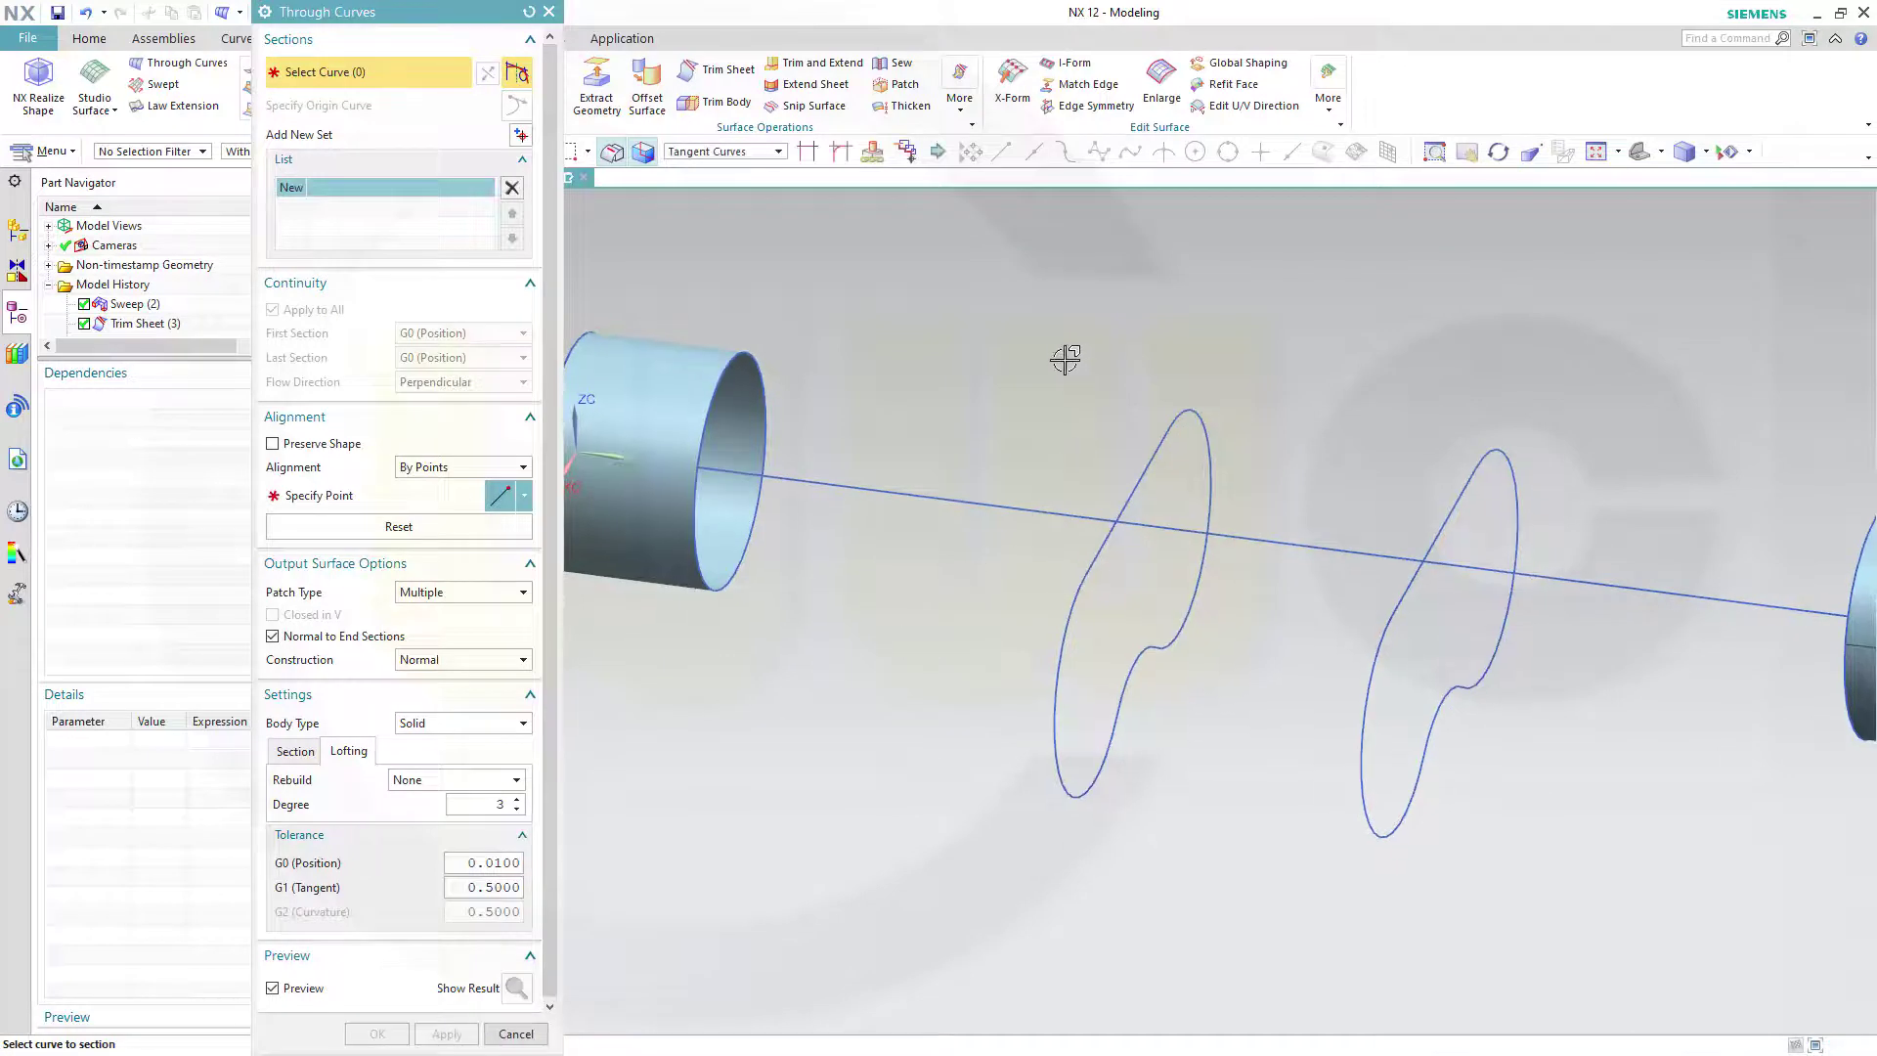
{"action": "left_click", "coordinate": [1190, 411]}
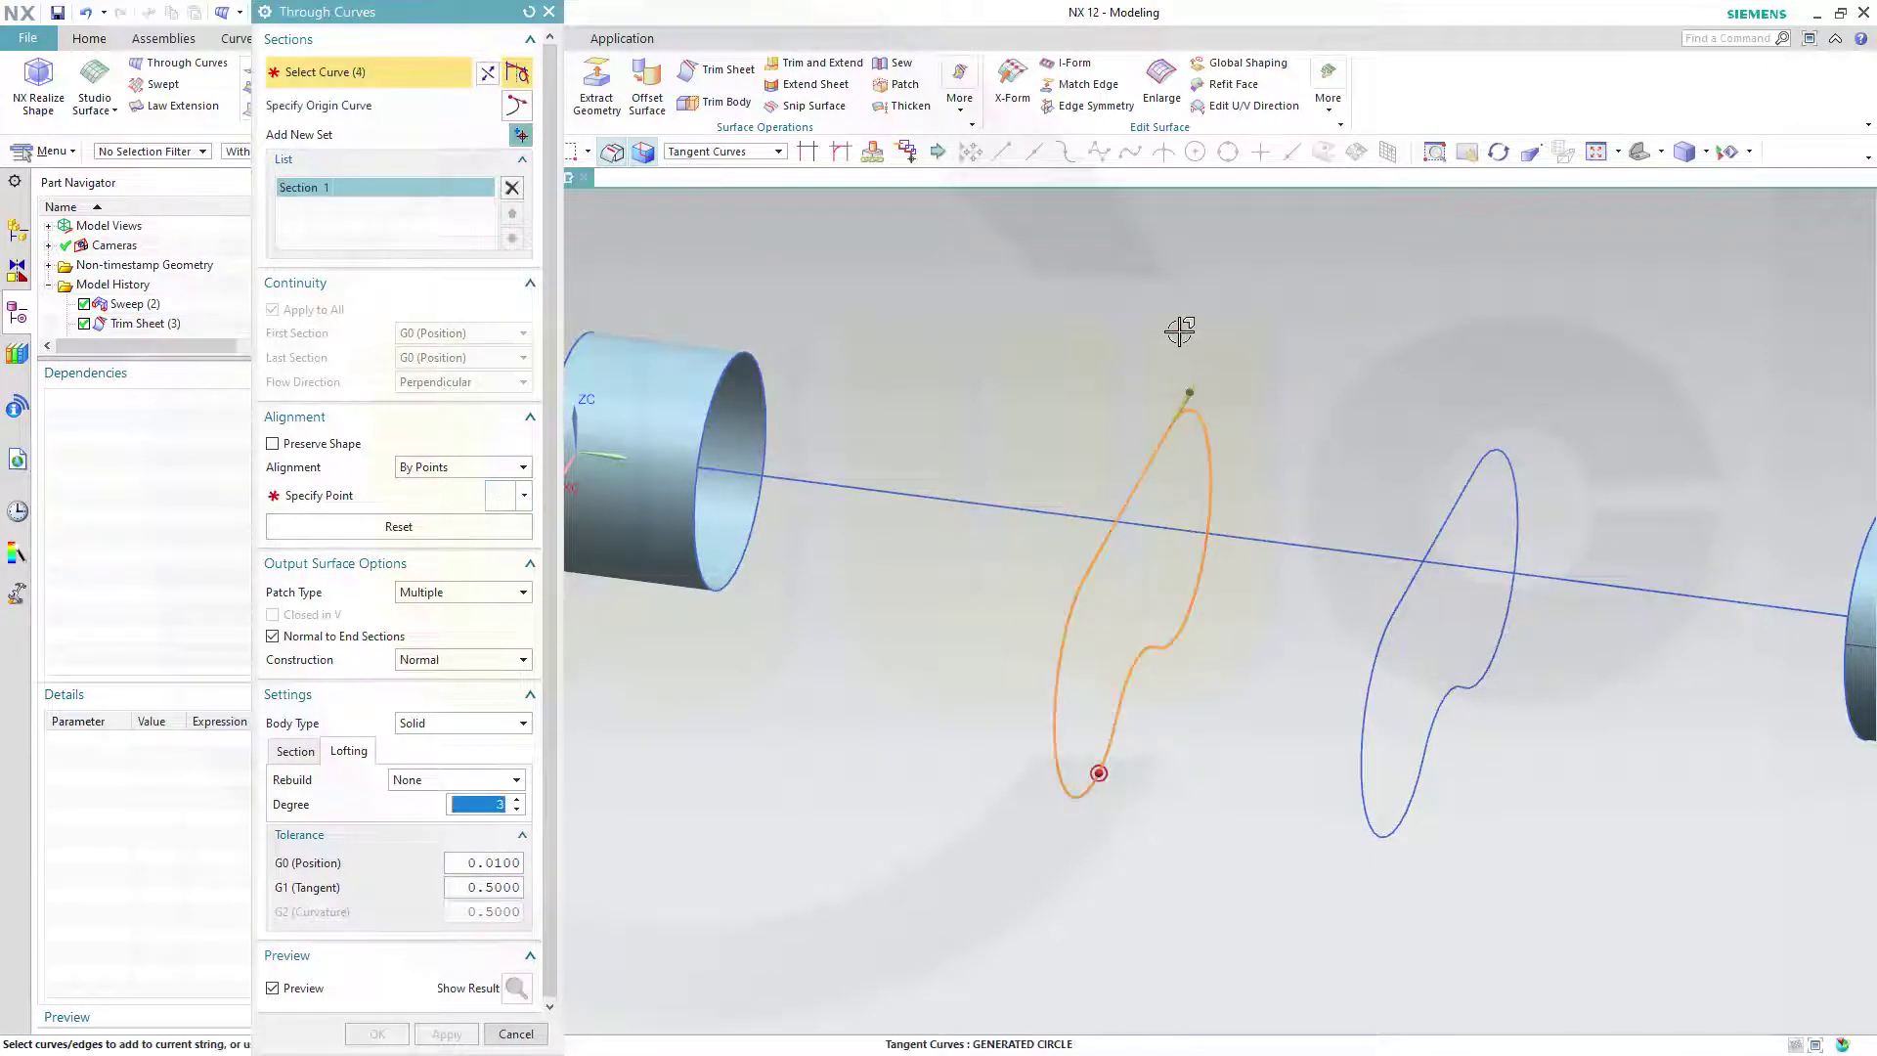
{"action": "middle_click", "coordinate": [1292, 340]}
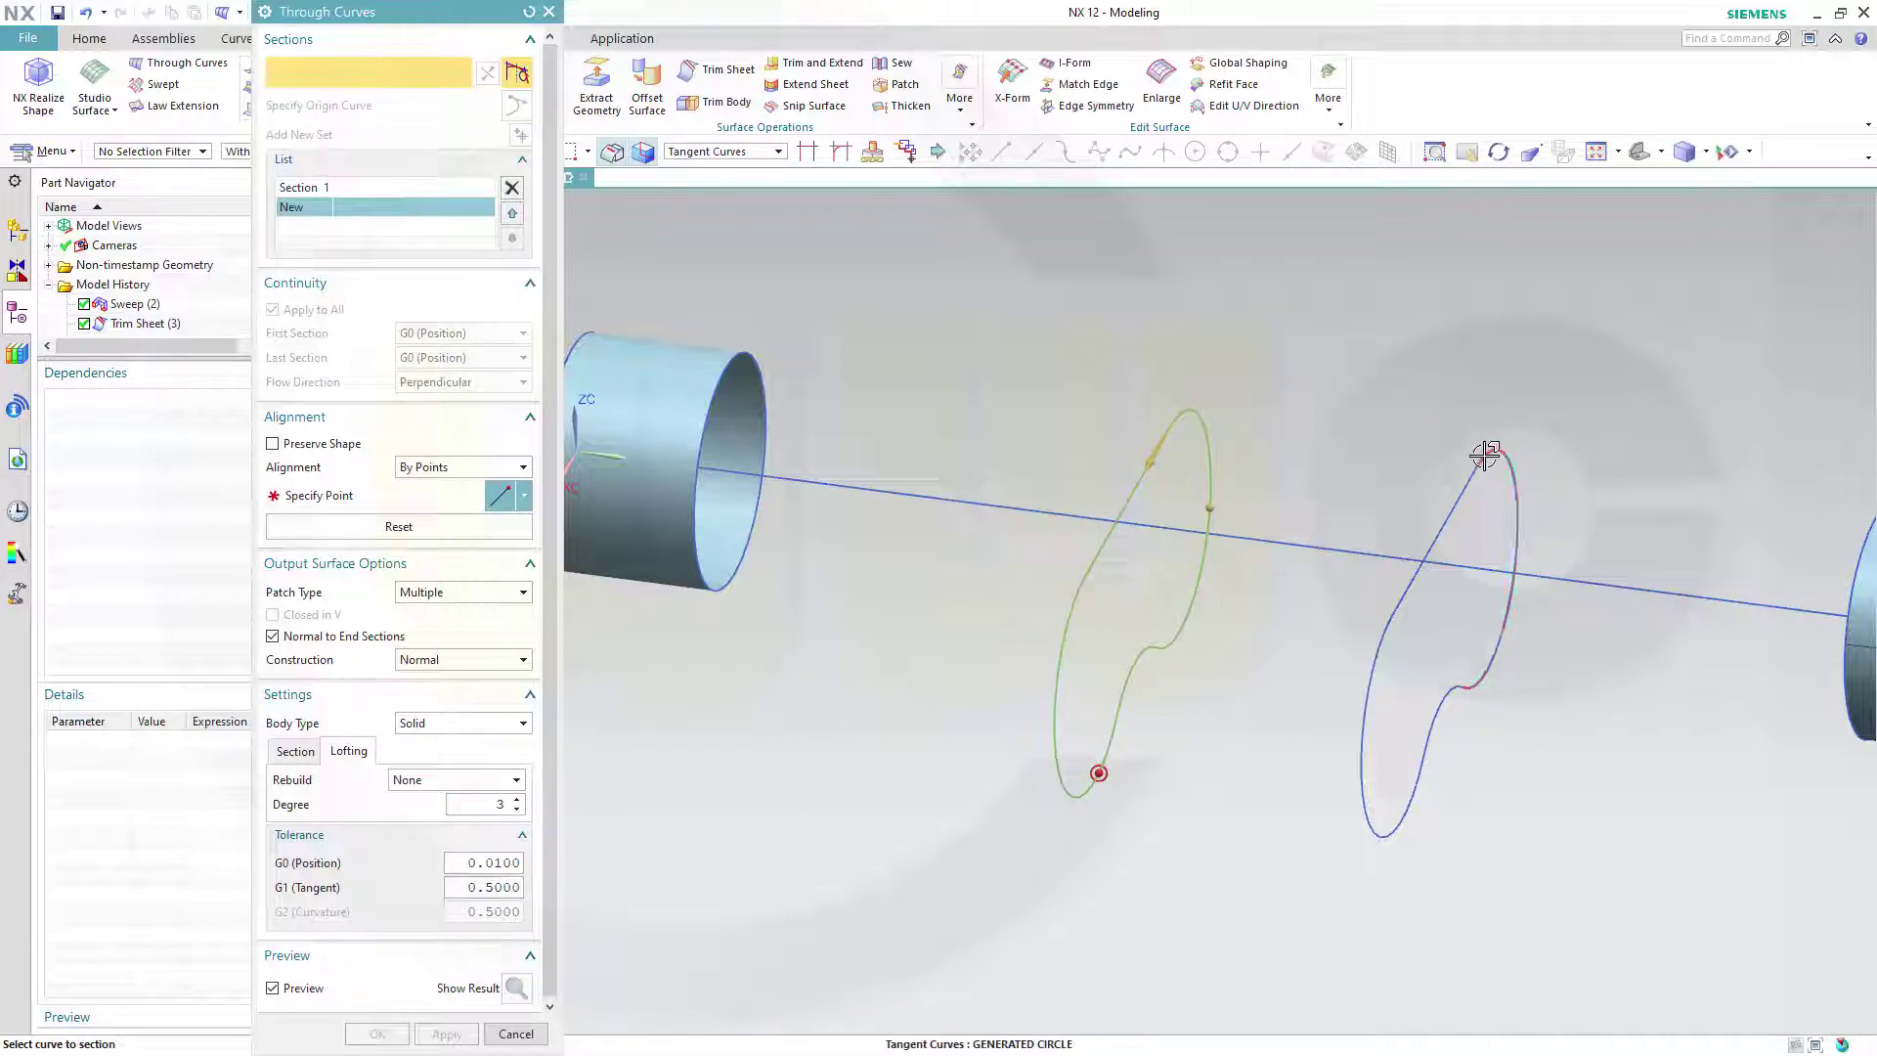
{"action": "left_click", "coordinate": [1485, 456]}
{"action": "left_click", "coordinate": [1498, 427]}
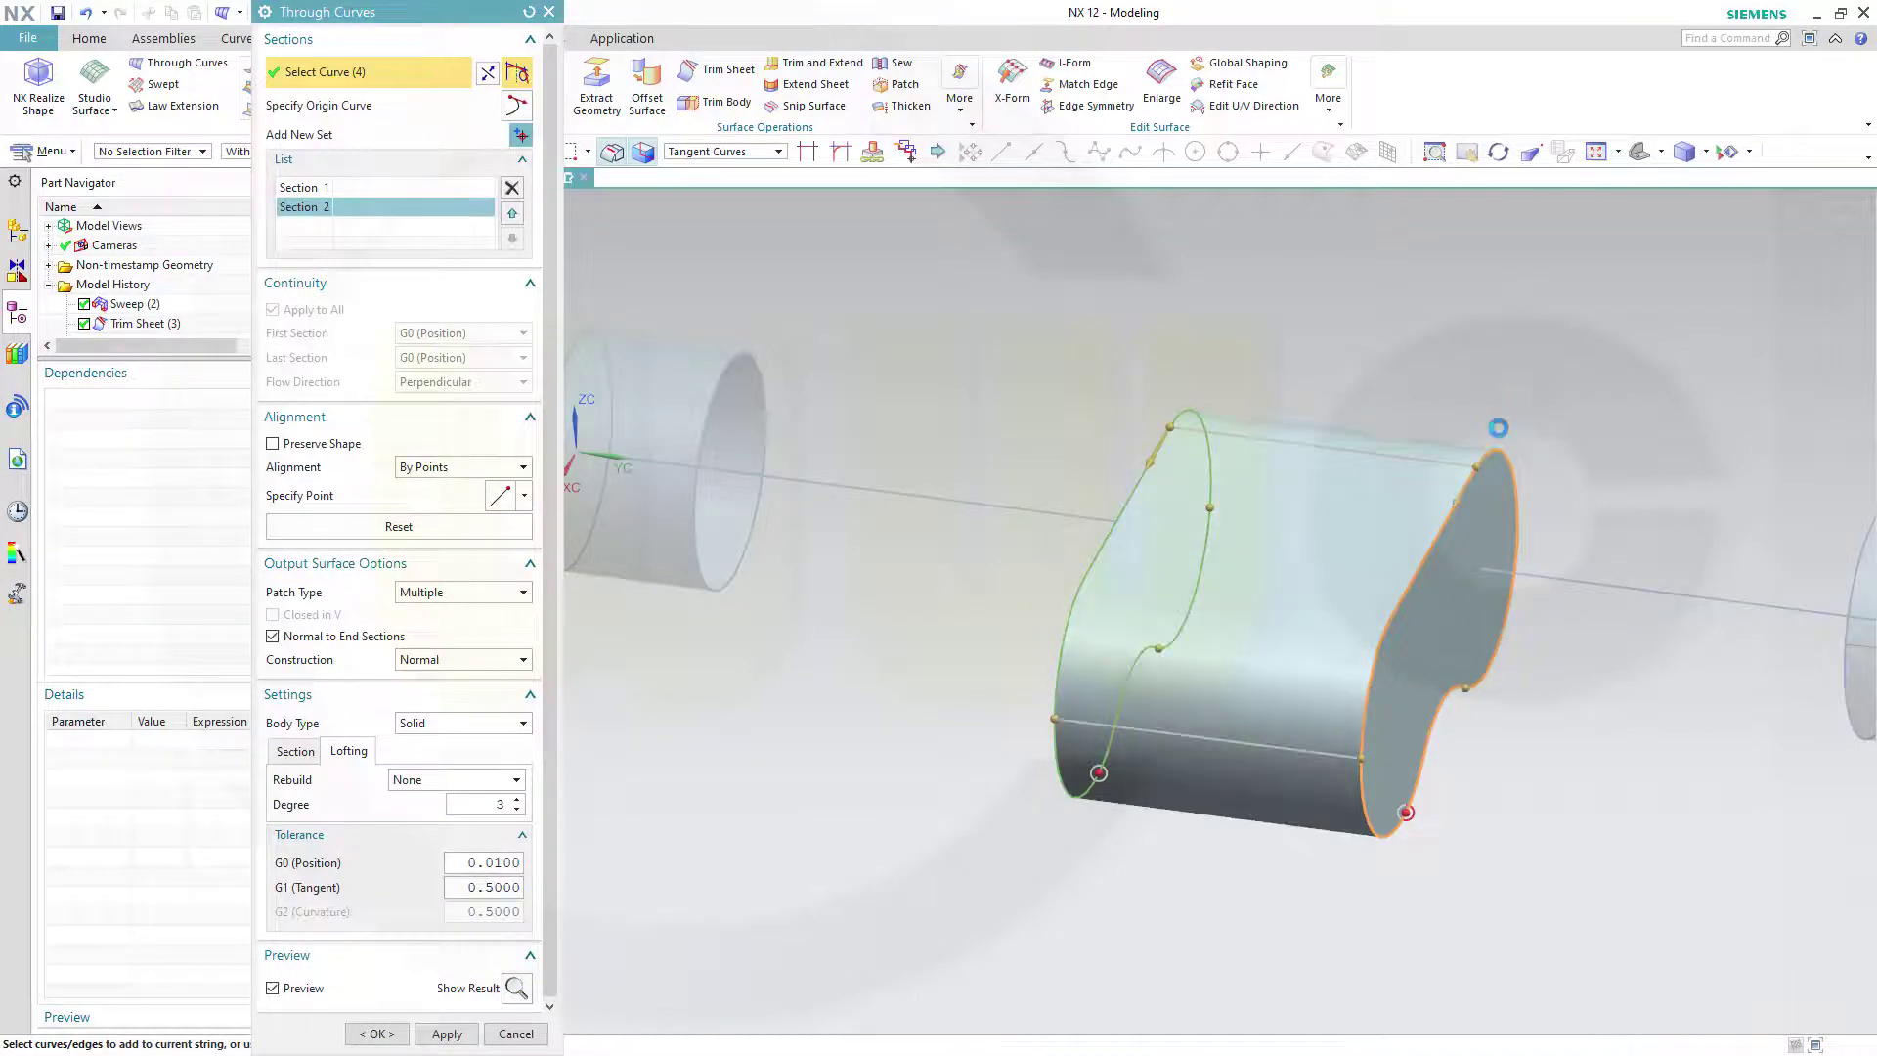
{"action": "left_click", "coordinate": [523, 723]}
{"action": "left_click", "coordinate": [481, 762]}
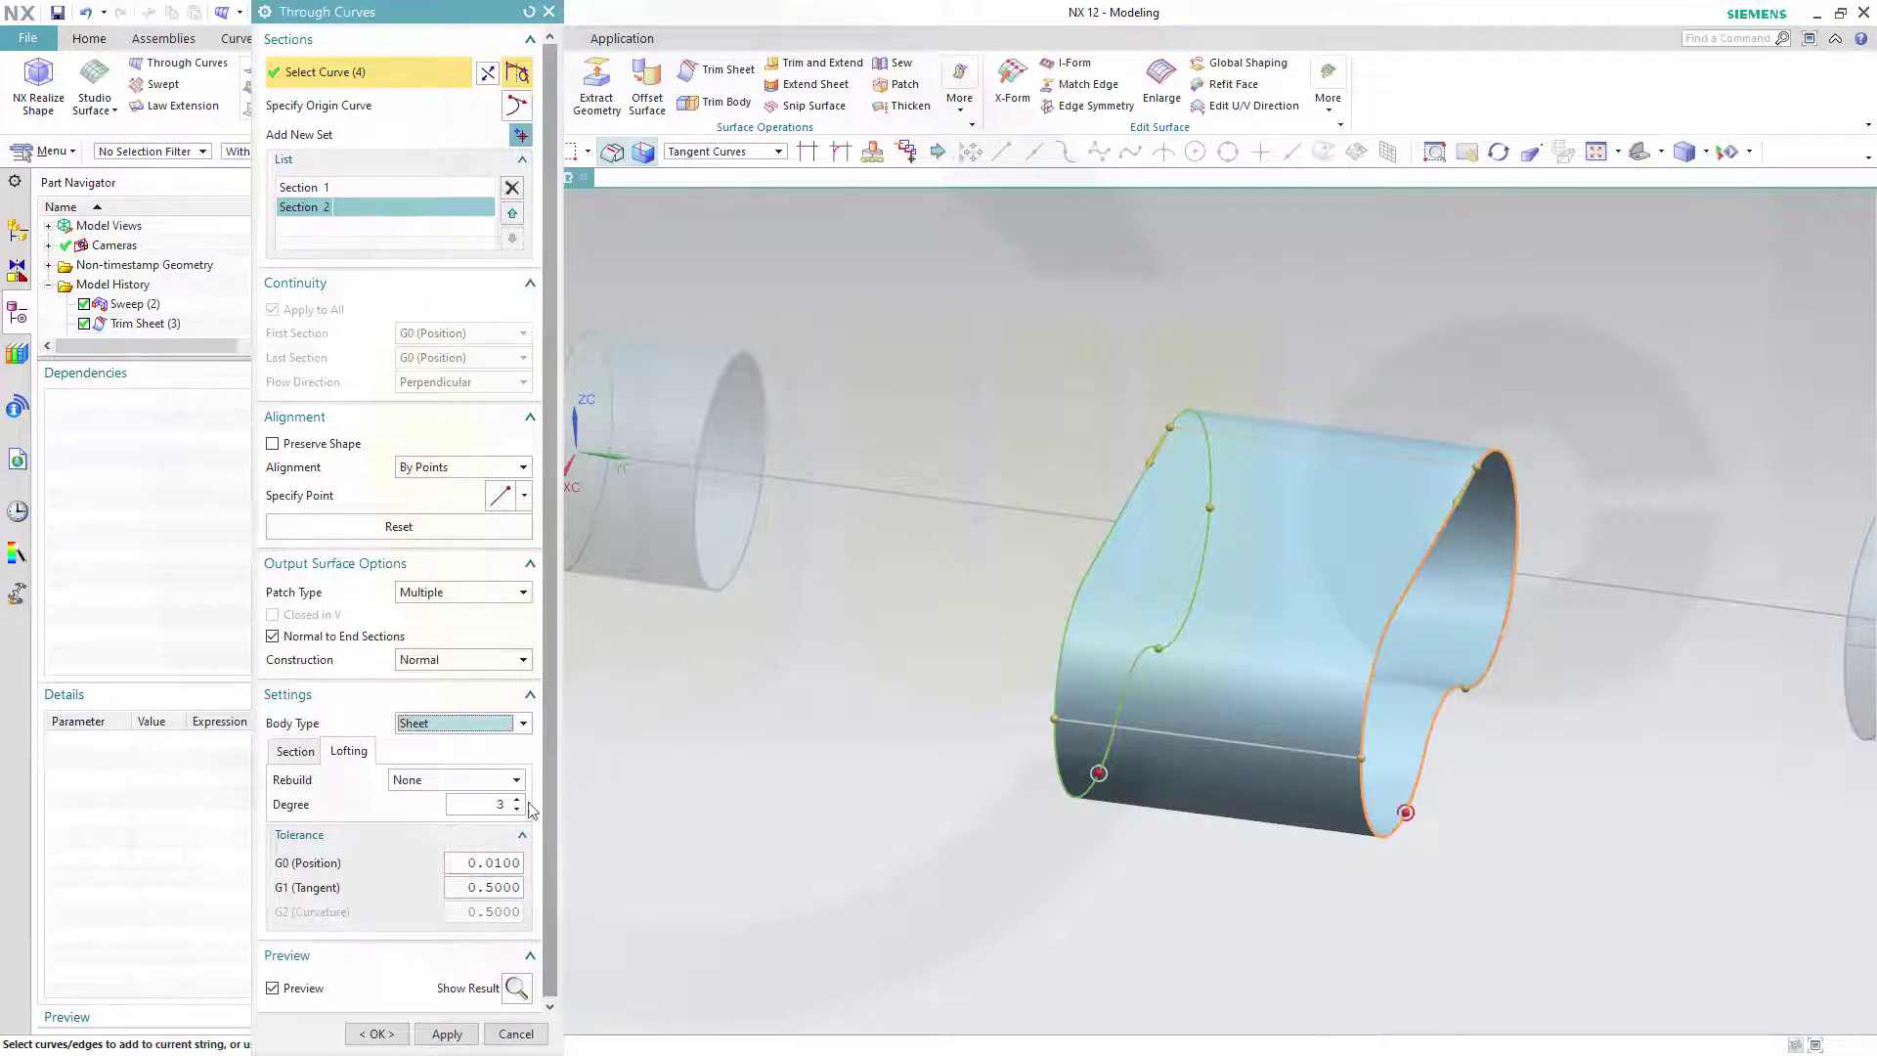
{"action": "left_click", "coordinate": [377, 1034]}
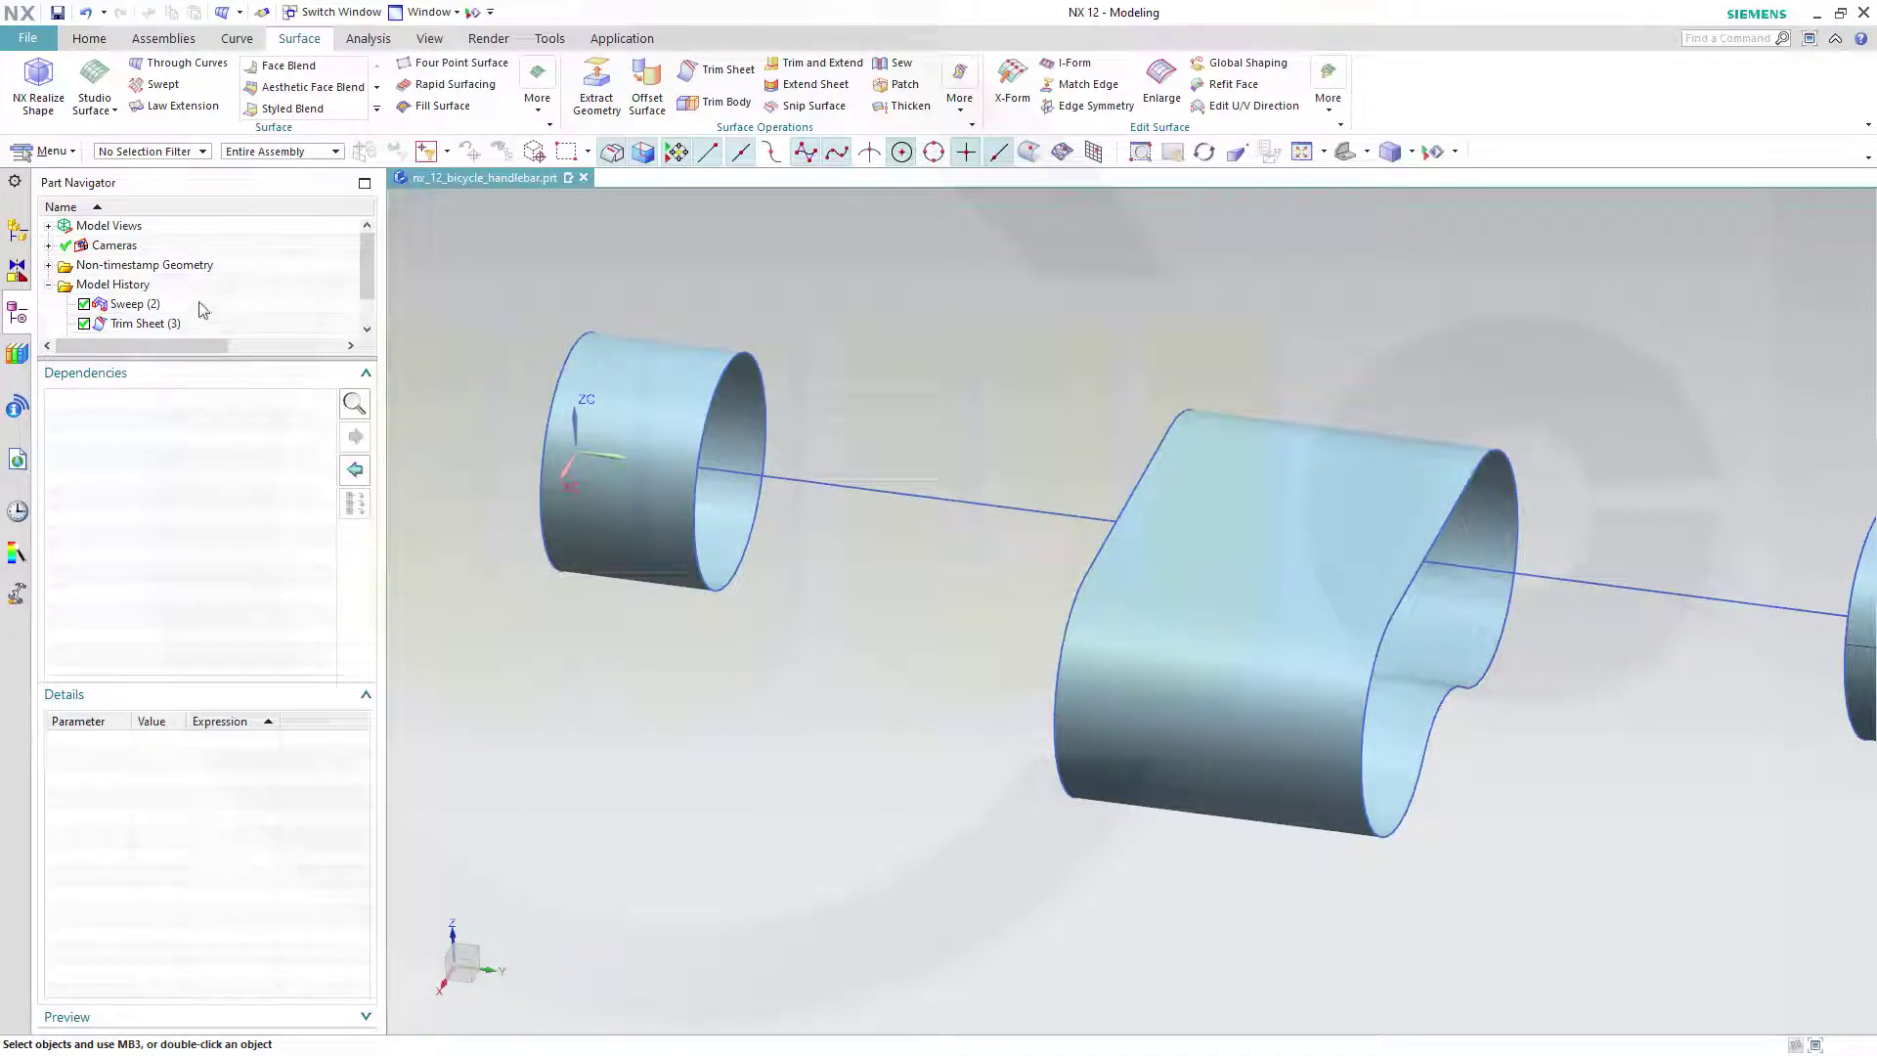
- Hide all section and guide curves in the Non-timestamp Geometry group, leaving only the surfaces displayed
{"action": "right_click", "coordinate": [183, 272]}
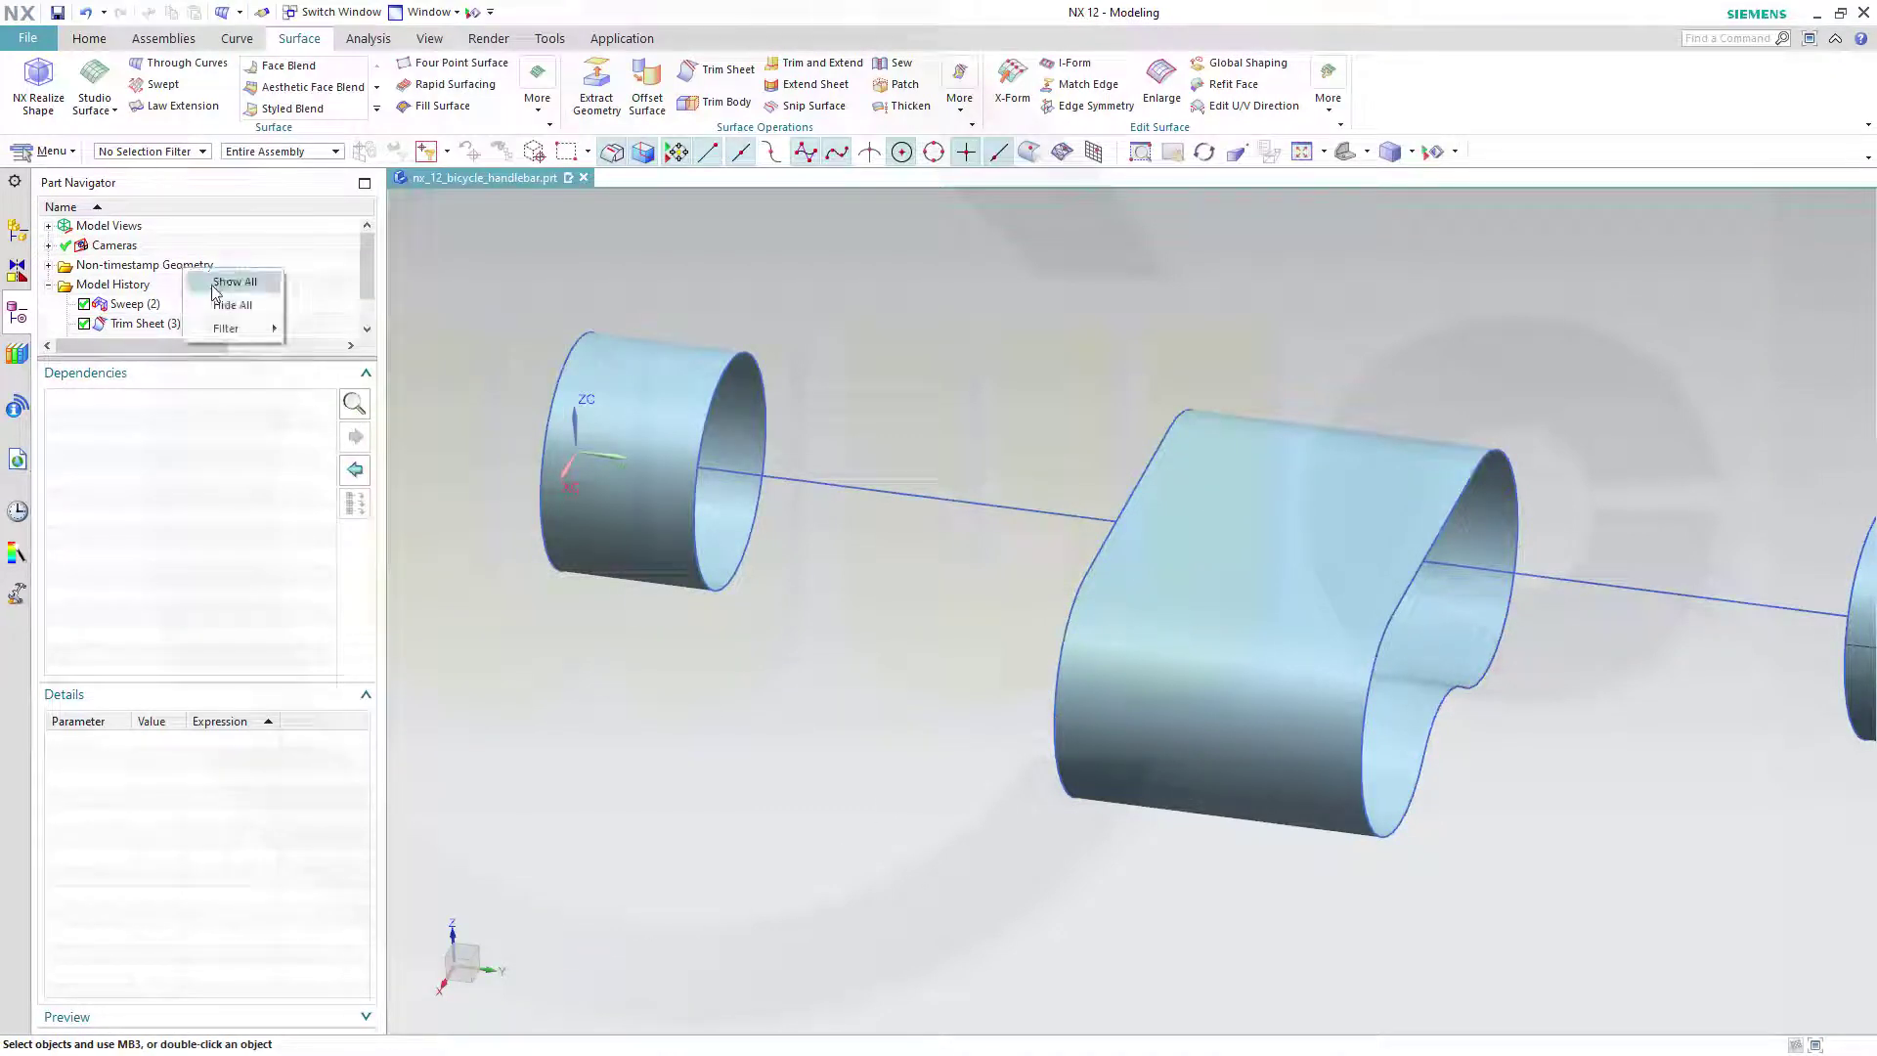
{"action": "left_click", "coordinate": [217, 283]}
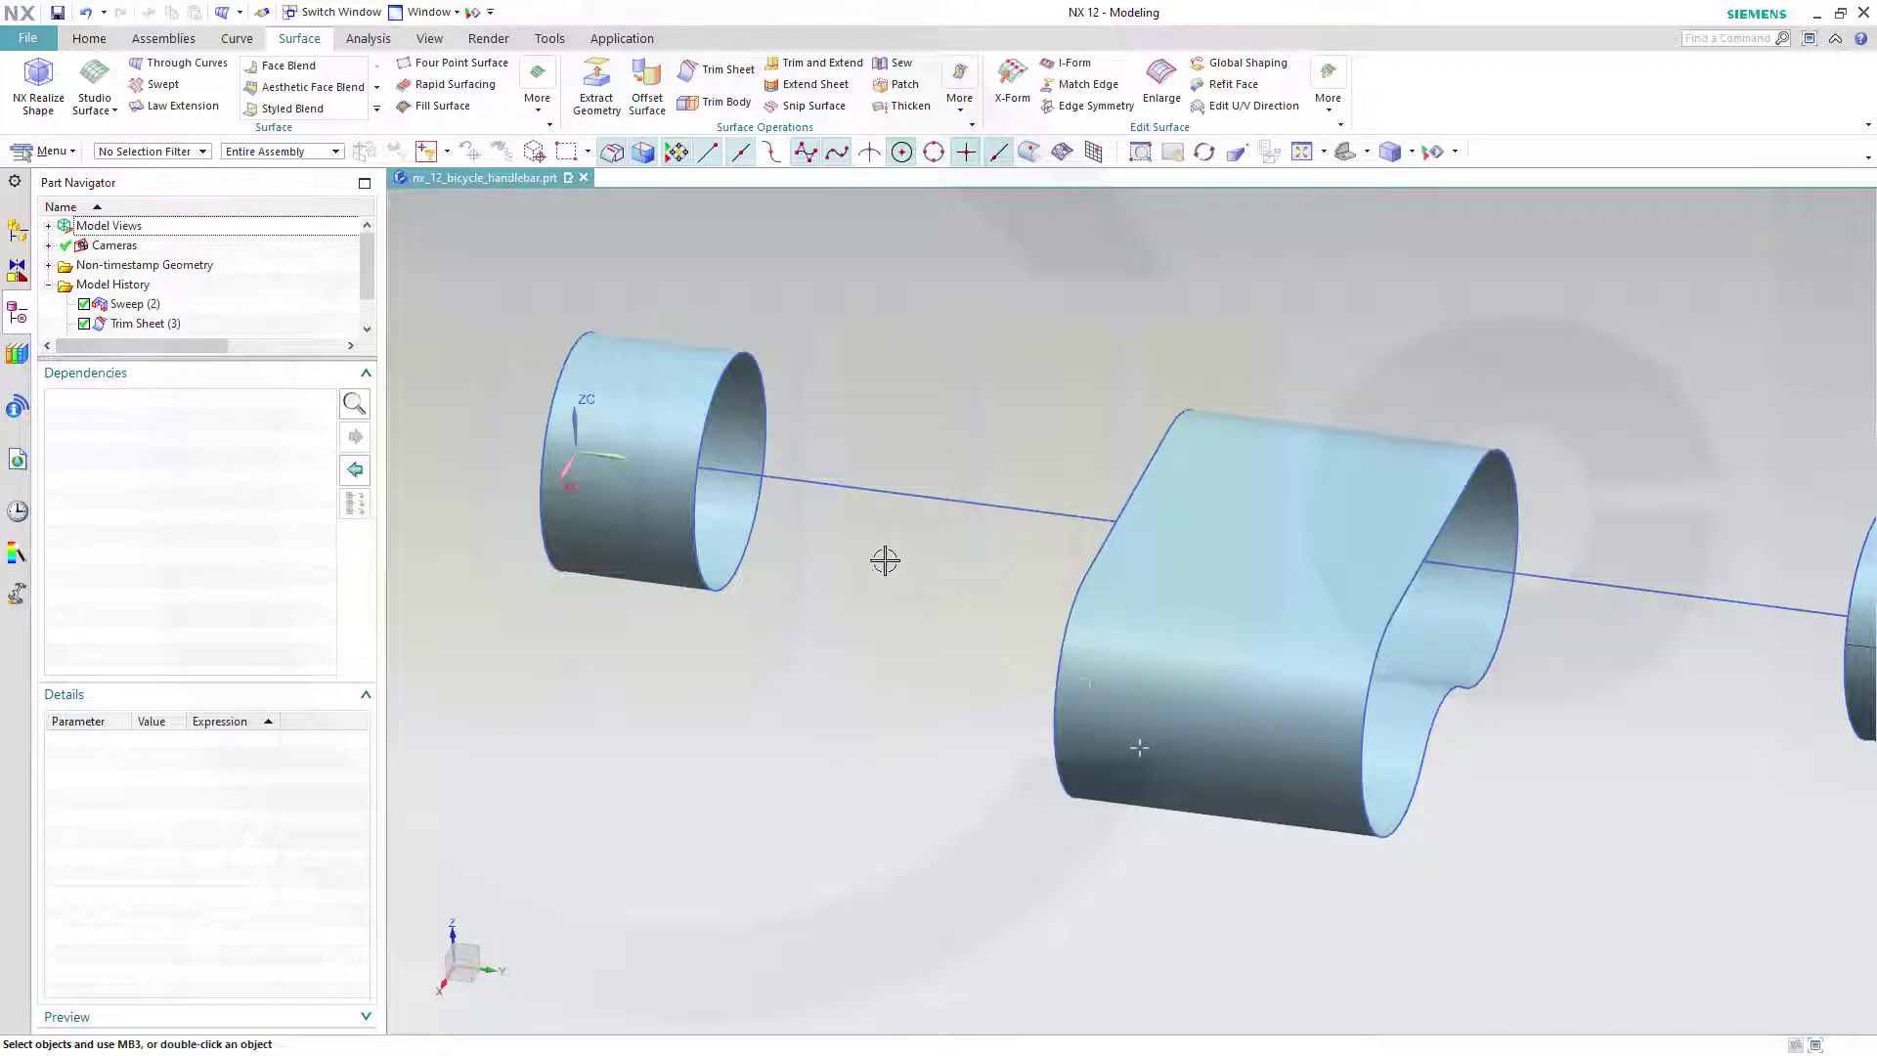
{"action": "right_click", "coordinate": [189, 271]}
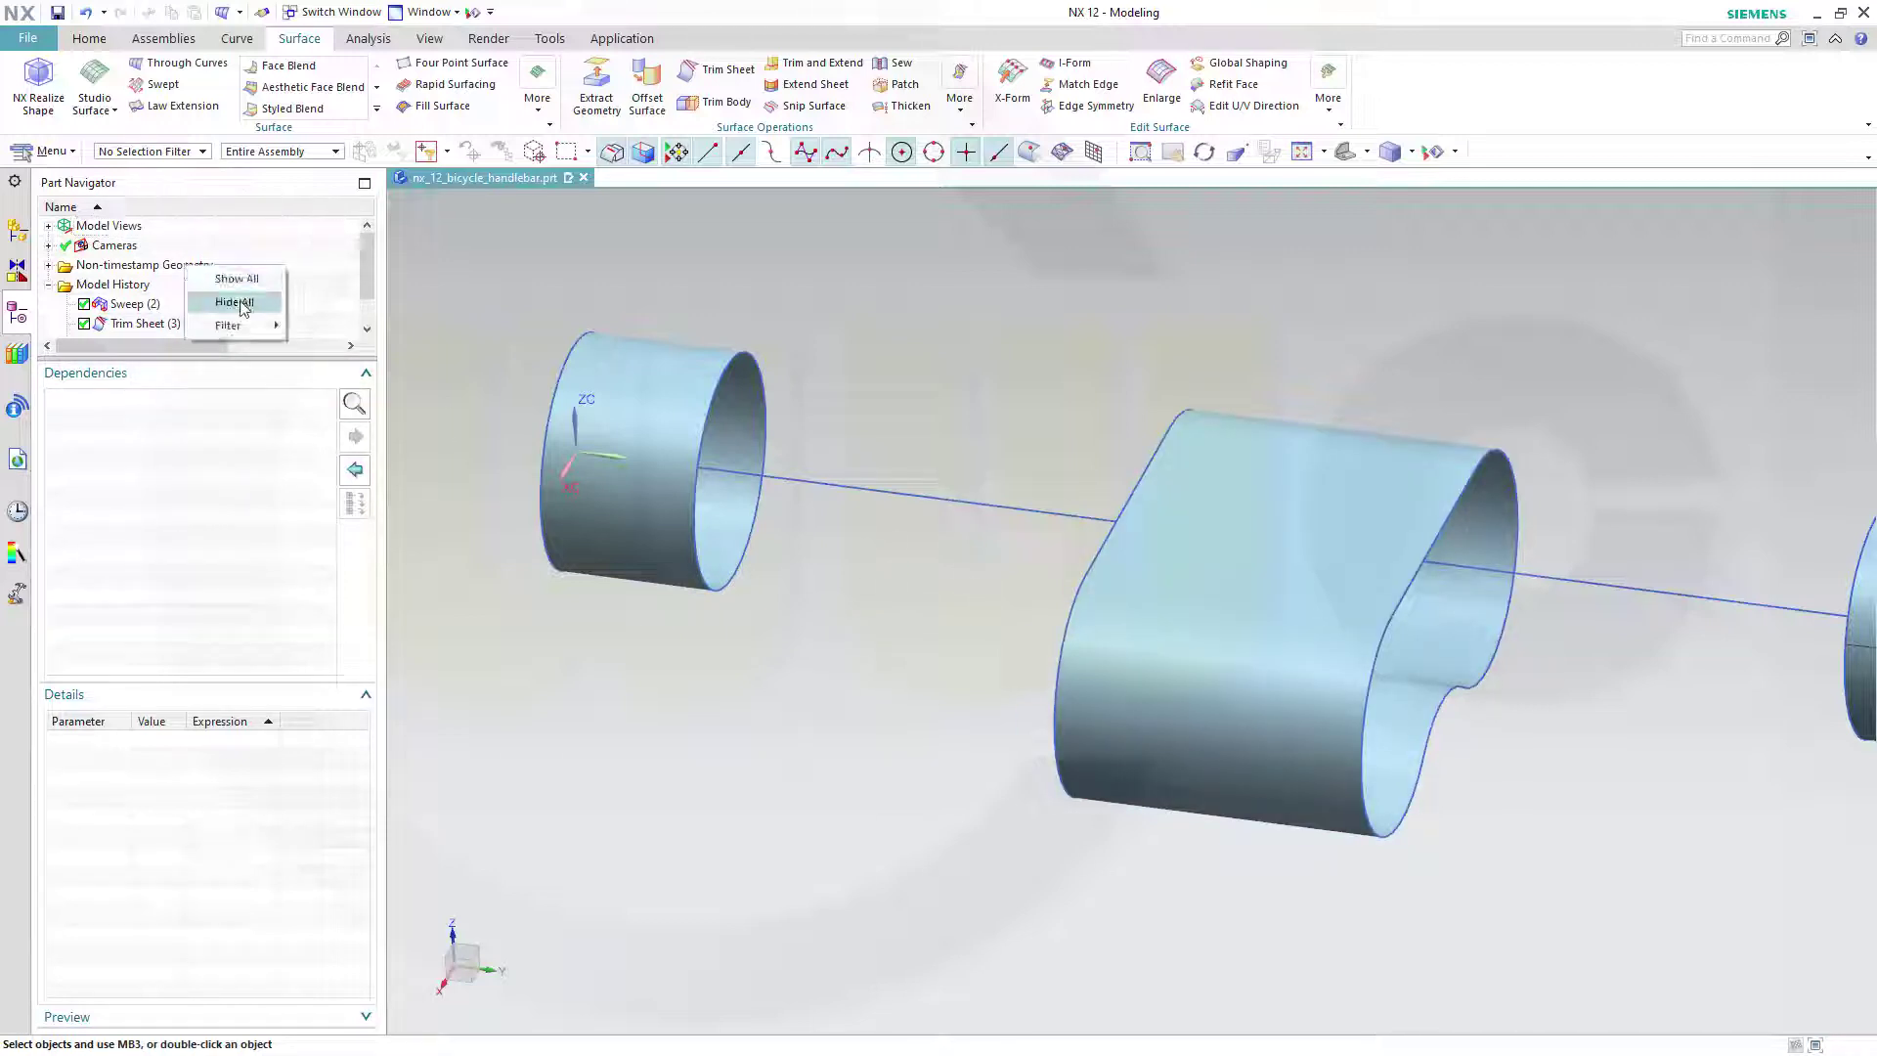
{"action": "left_click", "coordinate": [243, 299]}
{"action": "middle_click_drag", "start_coordinate": [885, 577], "coordinate": [1237, 743]}
{"action": "scroll", "coordinate": [1441, 842], "scroll_direction": "up", "scroll_amount": 2}
{"action": "scroll", "coordinate": [1496, 851], "scroll_direction": "down", "scroll_amount": 2}
{"action": "middle_click_drag", "start_coordinate": [1497, 851], "coordinate": [1310, 928]}
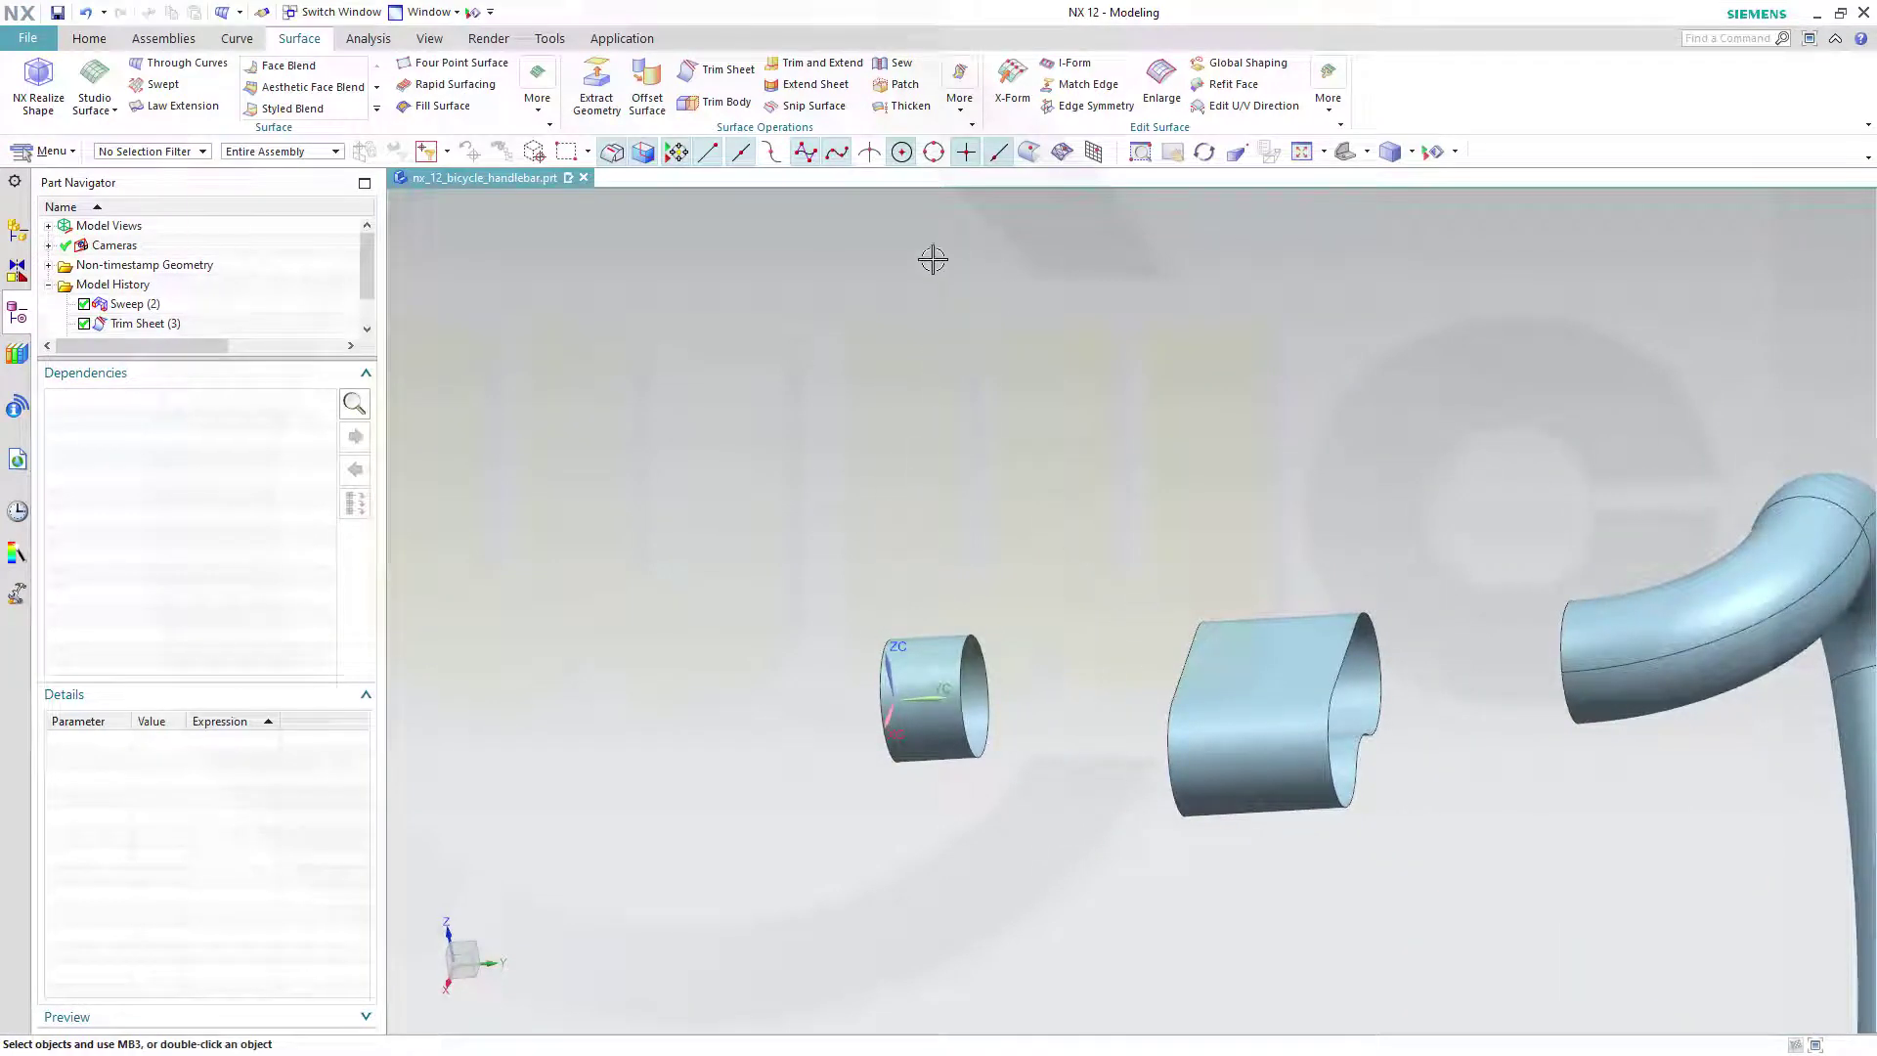
- Start a Through Curves surface from the short cylinder's inner edge to the facing edge of the kidney-shaped sheet
{"action": "left_click", "coordinate": [181, 63]}
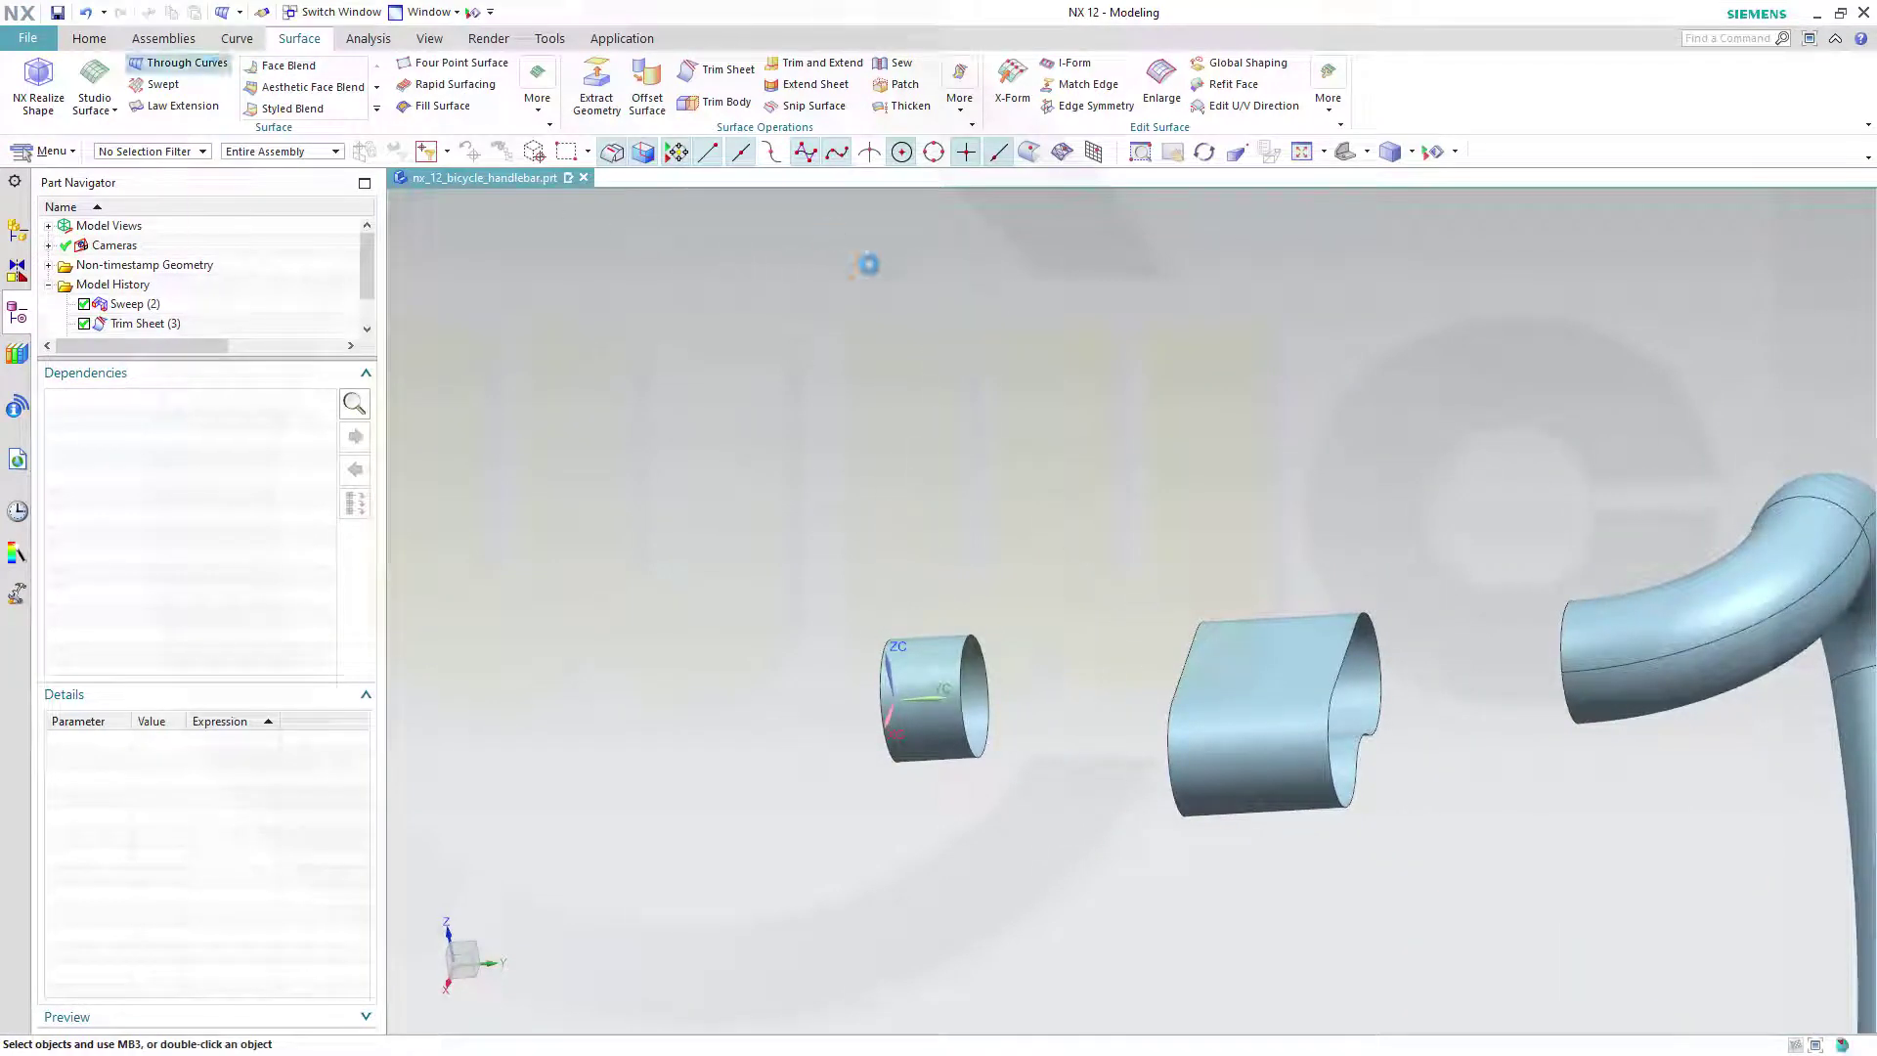
{"action": "left_click", "coordinate": [981, 653]}
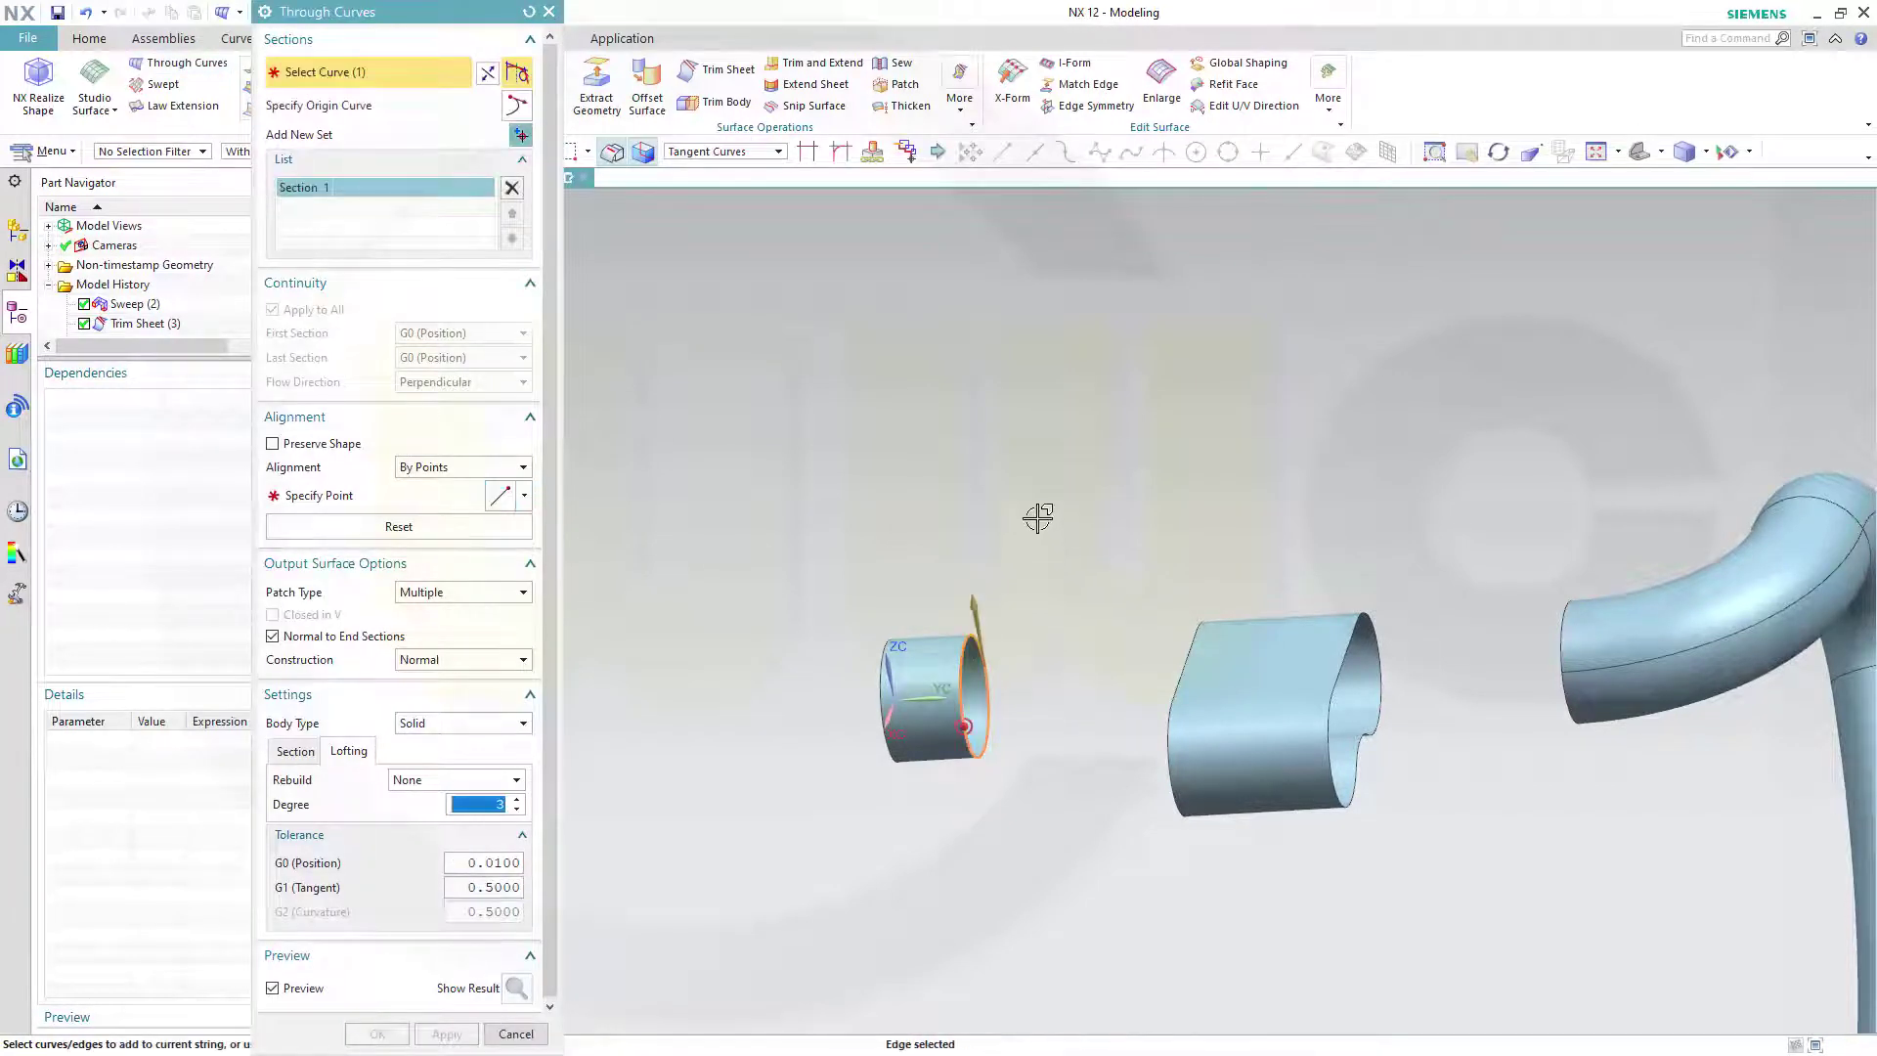
{"action": "middle_click", "coordinate": [1047, 445]}
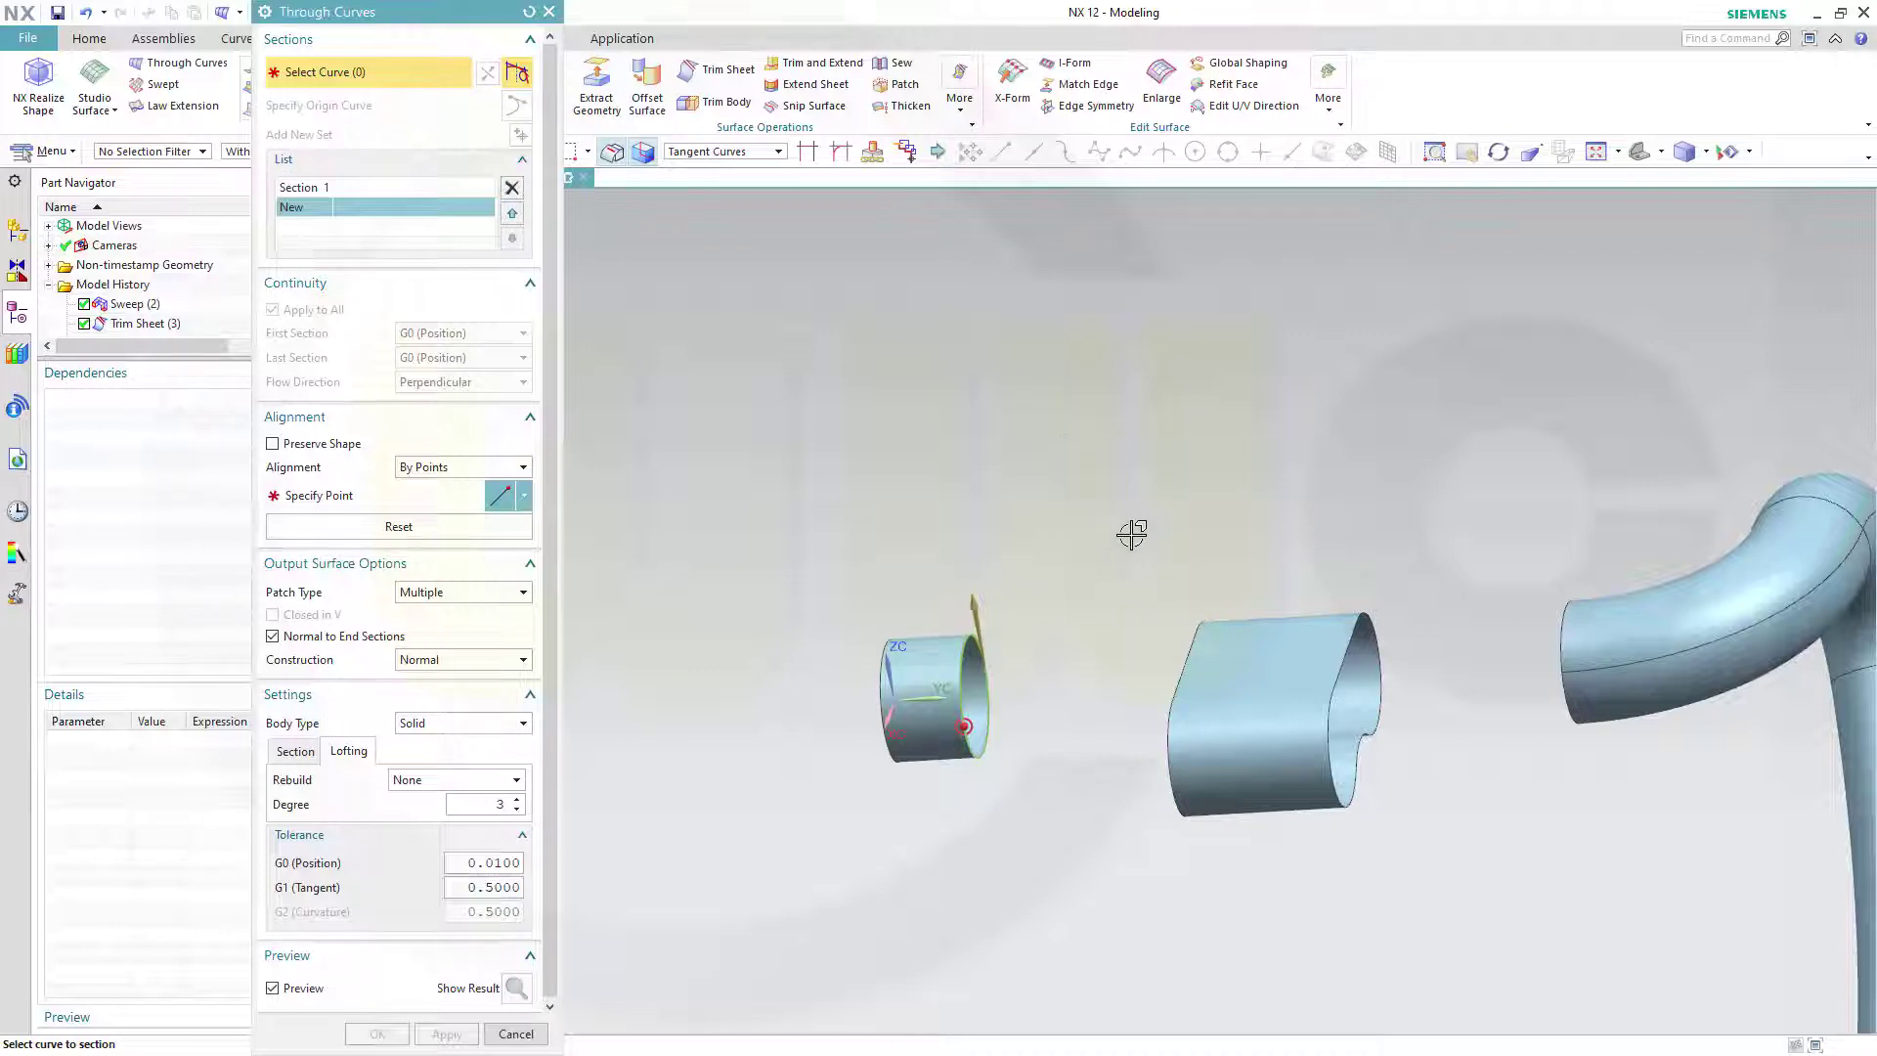
{"action": "middle_click_drag", "start_coordinate": [1132, 534], "coordinate": [1251, 533]}
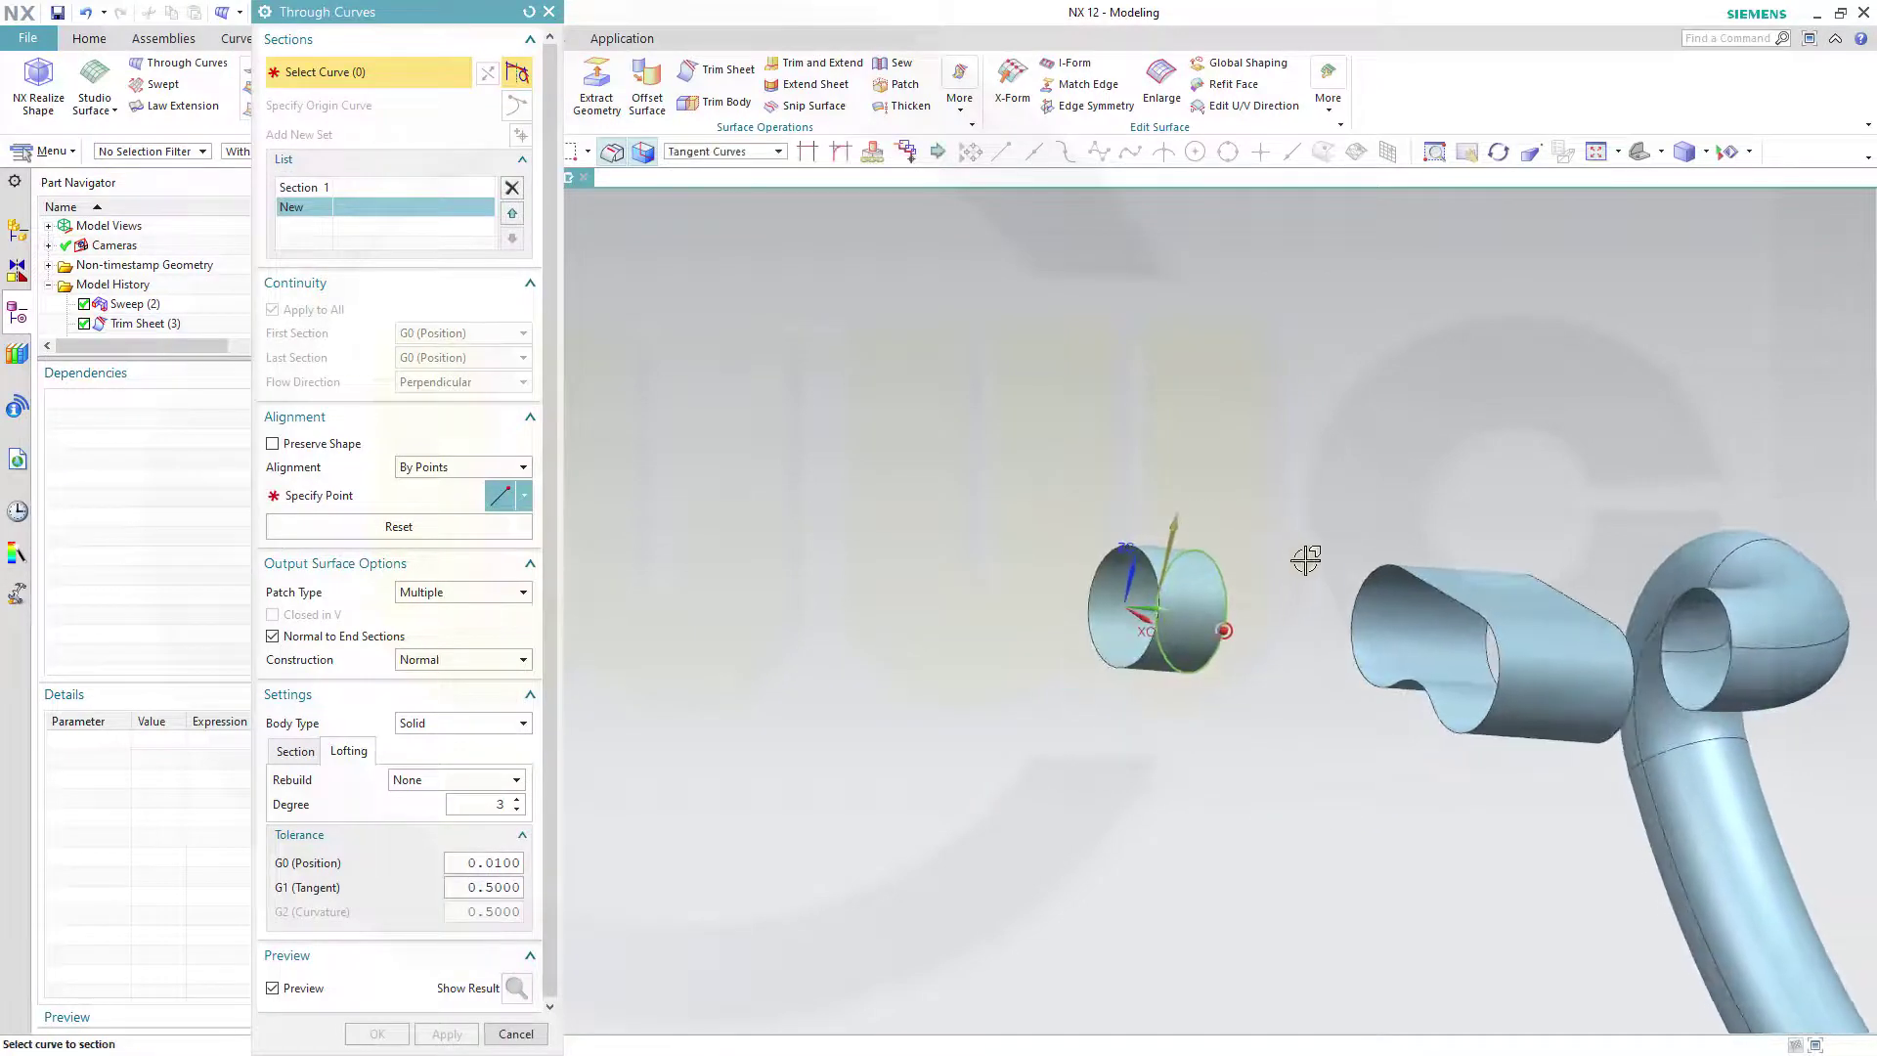
{"action": "left_click", "coordinate": [1354, 588]}
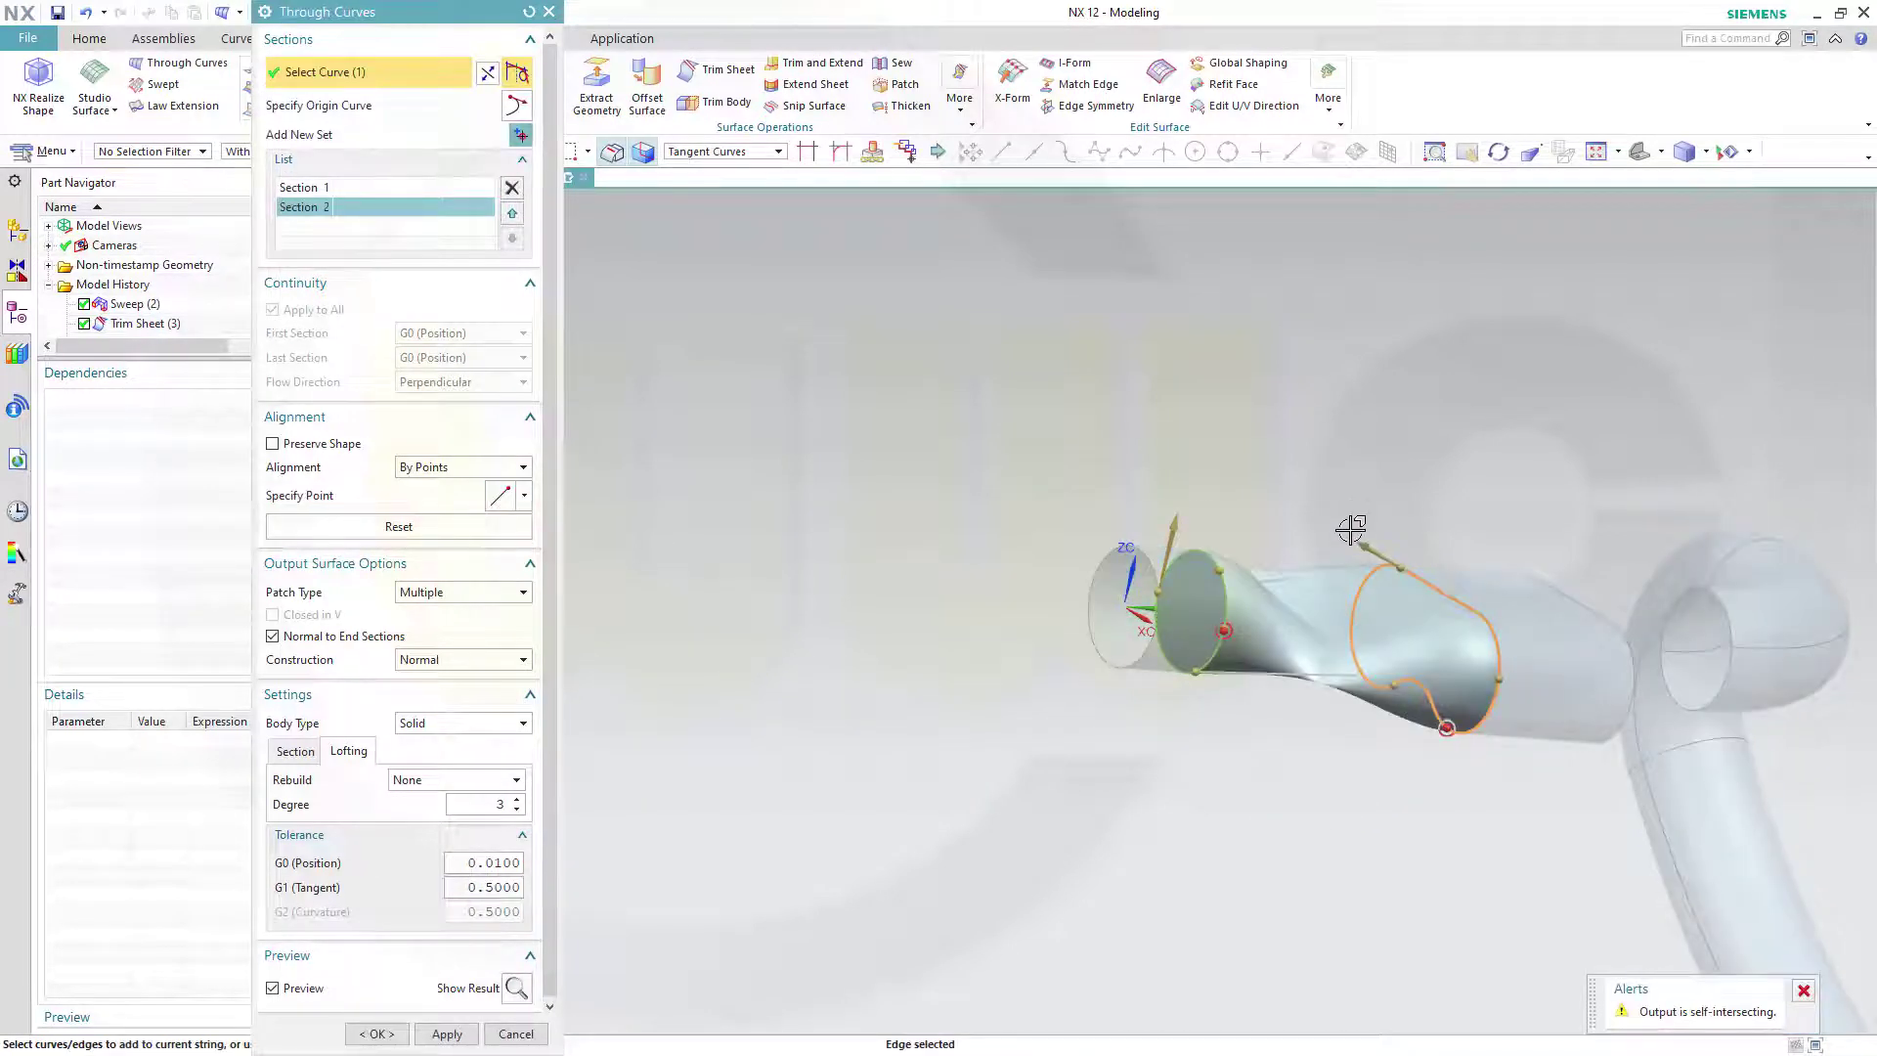
{"action": "middle_click_drag", "start_coordinate": [1349, 527], "coordinate": [1097, 568]}
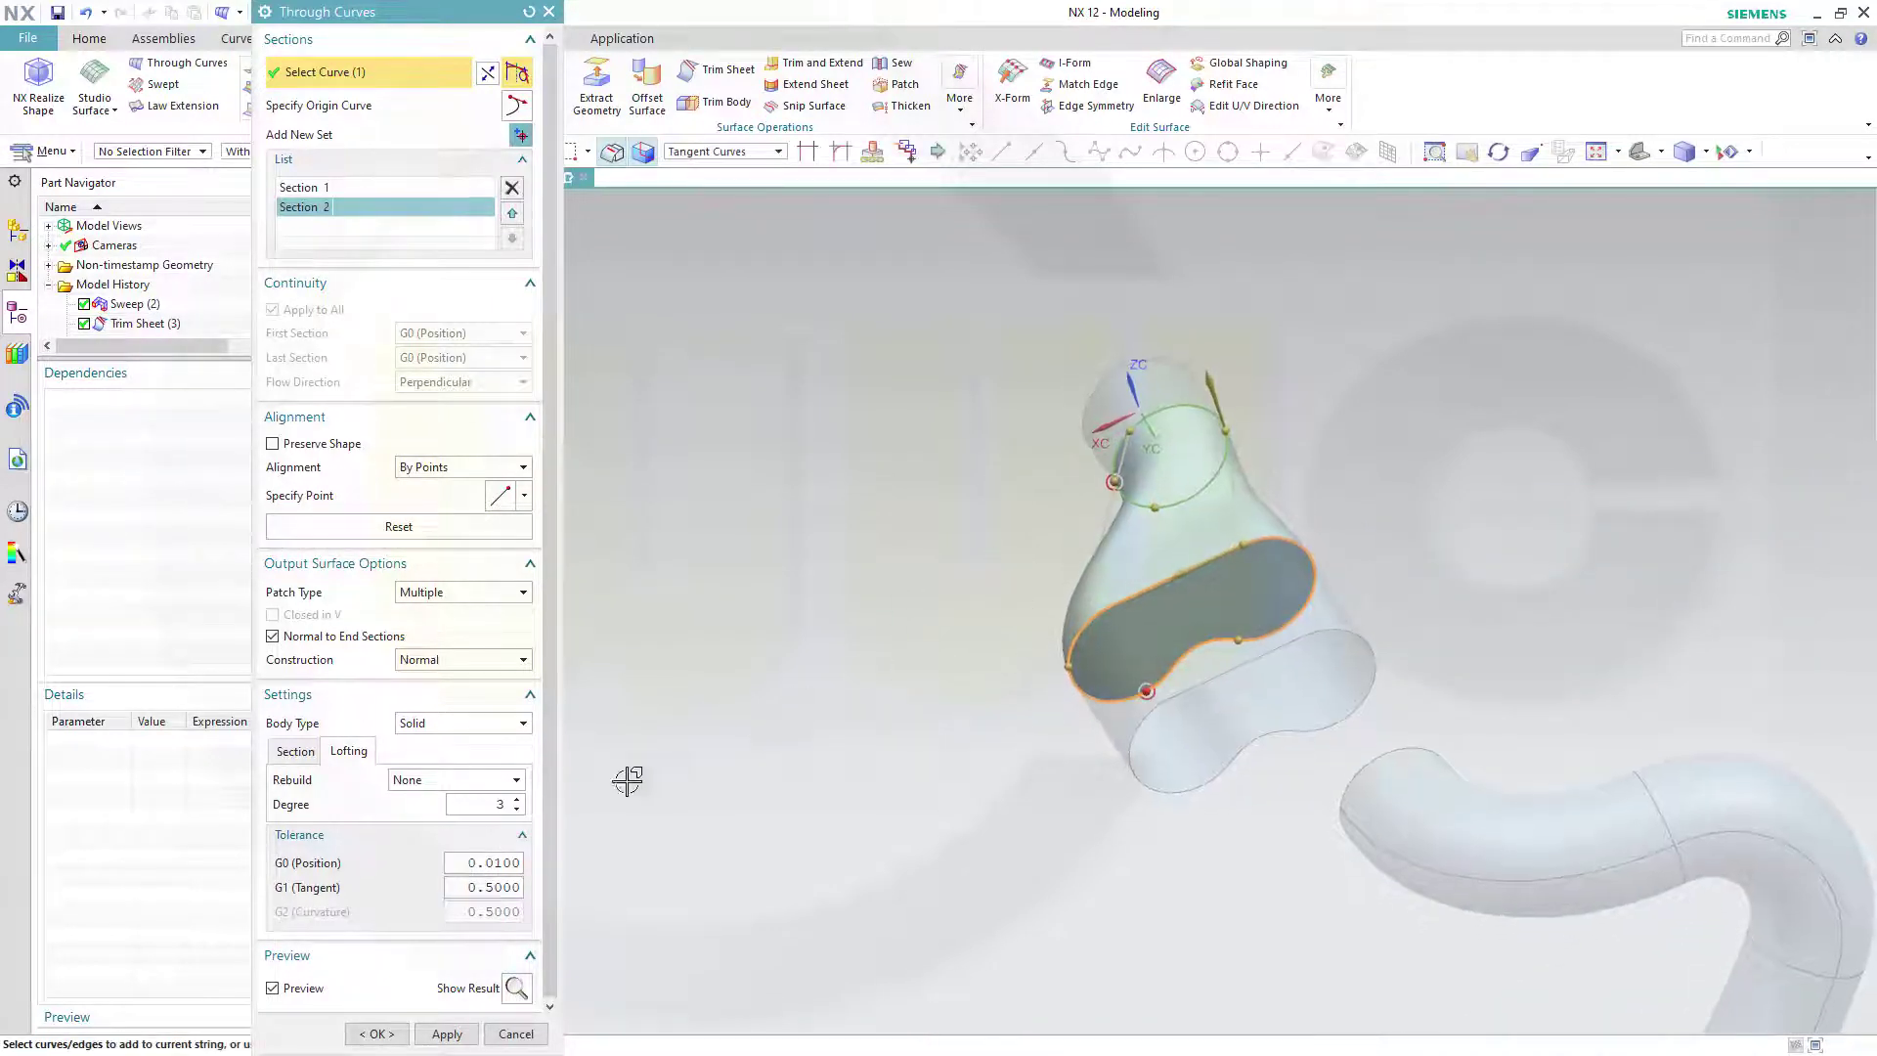
- Set the connecting surface's body type to Sheet, keep Normal construction and disable Normal to End Sections
{"action": "left_click", "coordinate": [525, 731]}
{"action": "left_click", "coordinate": [497, 761]}
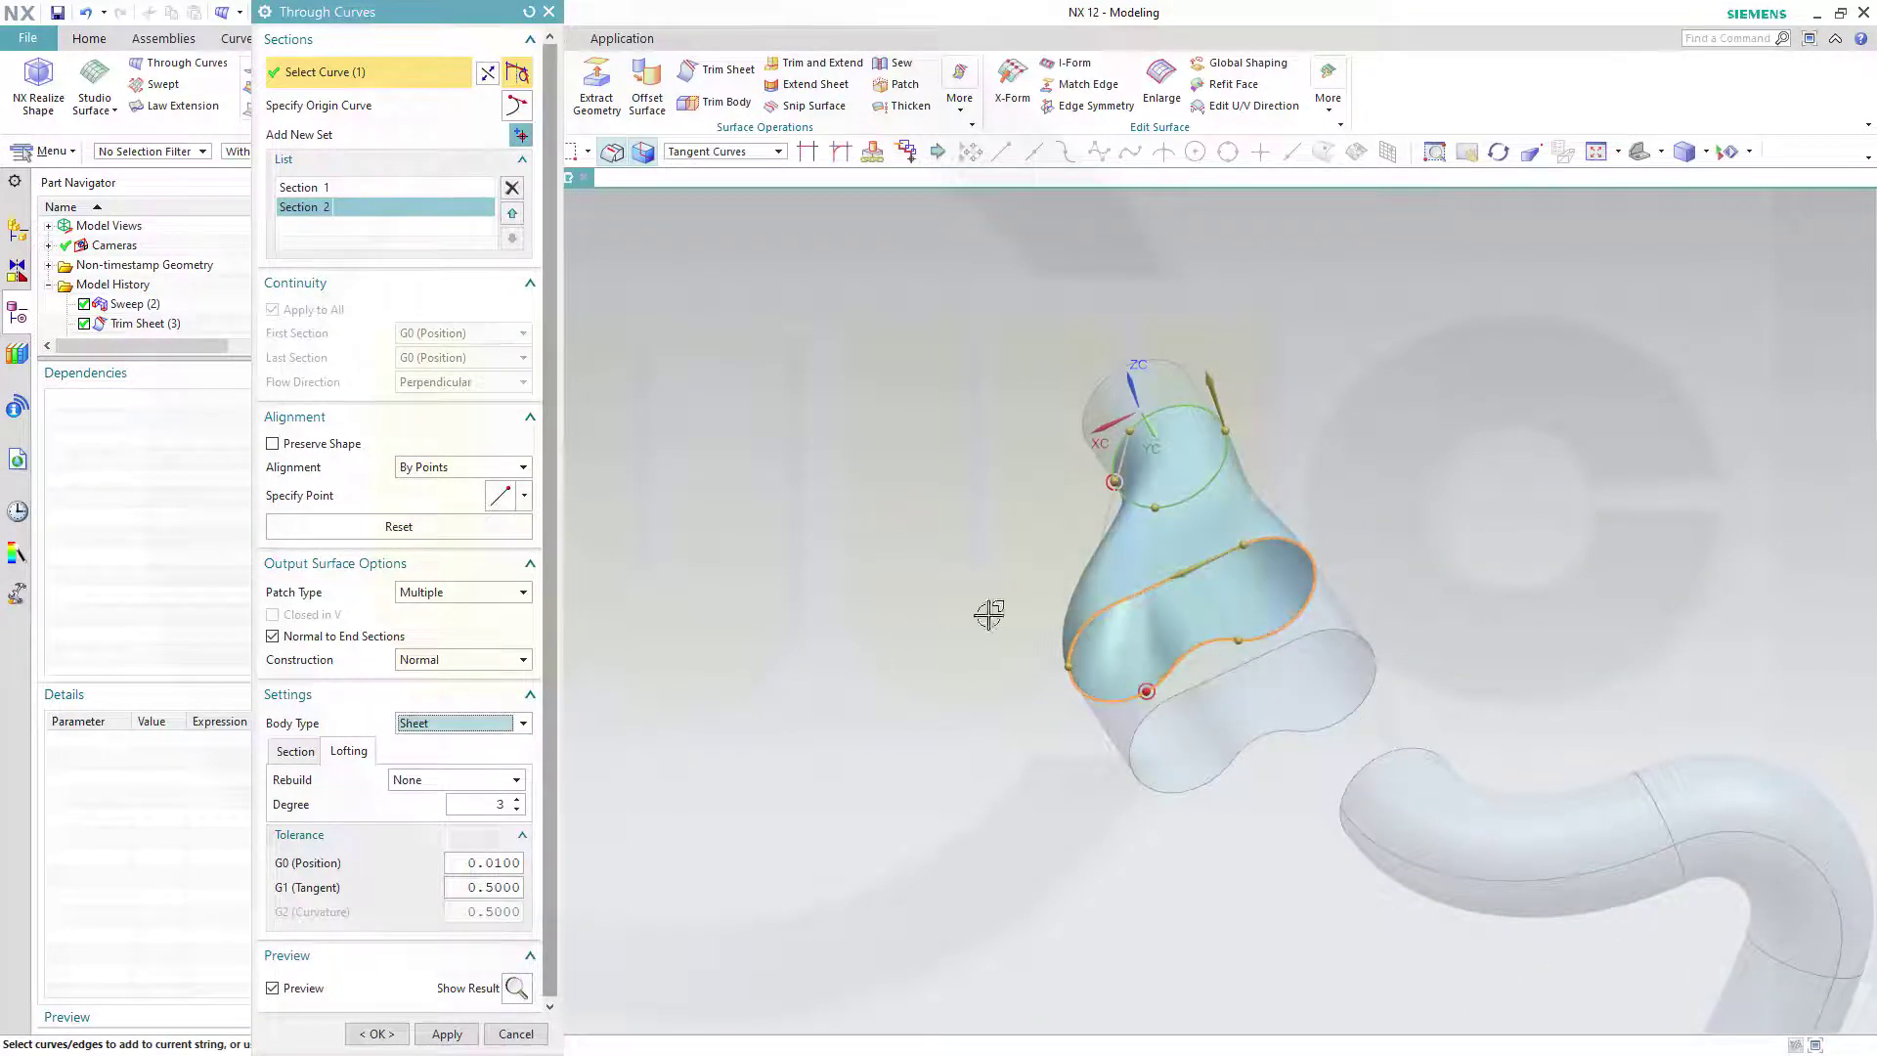
{"action": "middle_click_drag", "start_coordinate": [1435, 552], "coordinate": [1396, 585]}
{"action": "scroll", "coordinate": [1584, 516], "scroll_direction": "up", "scroll_amount": 5}
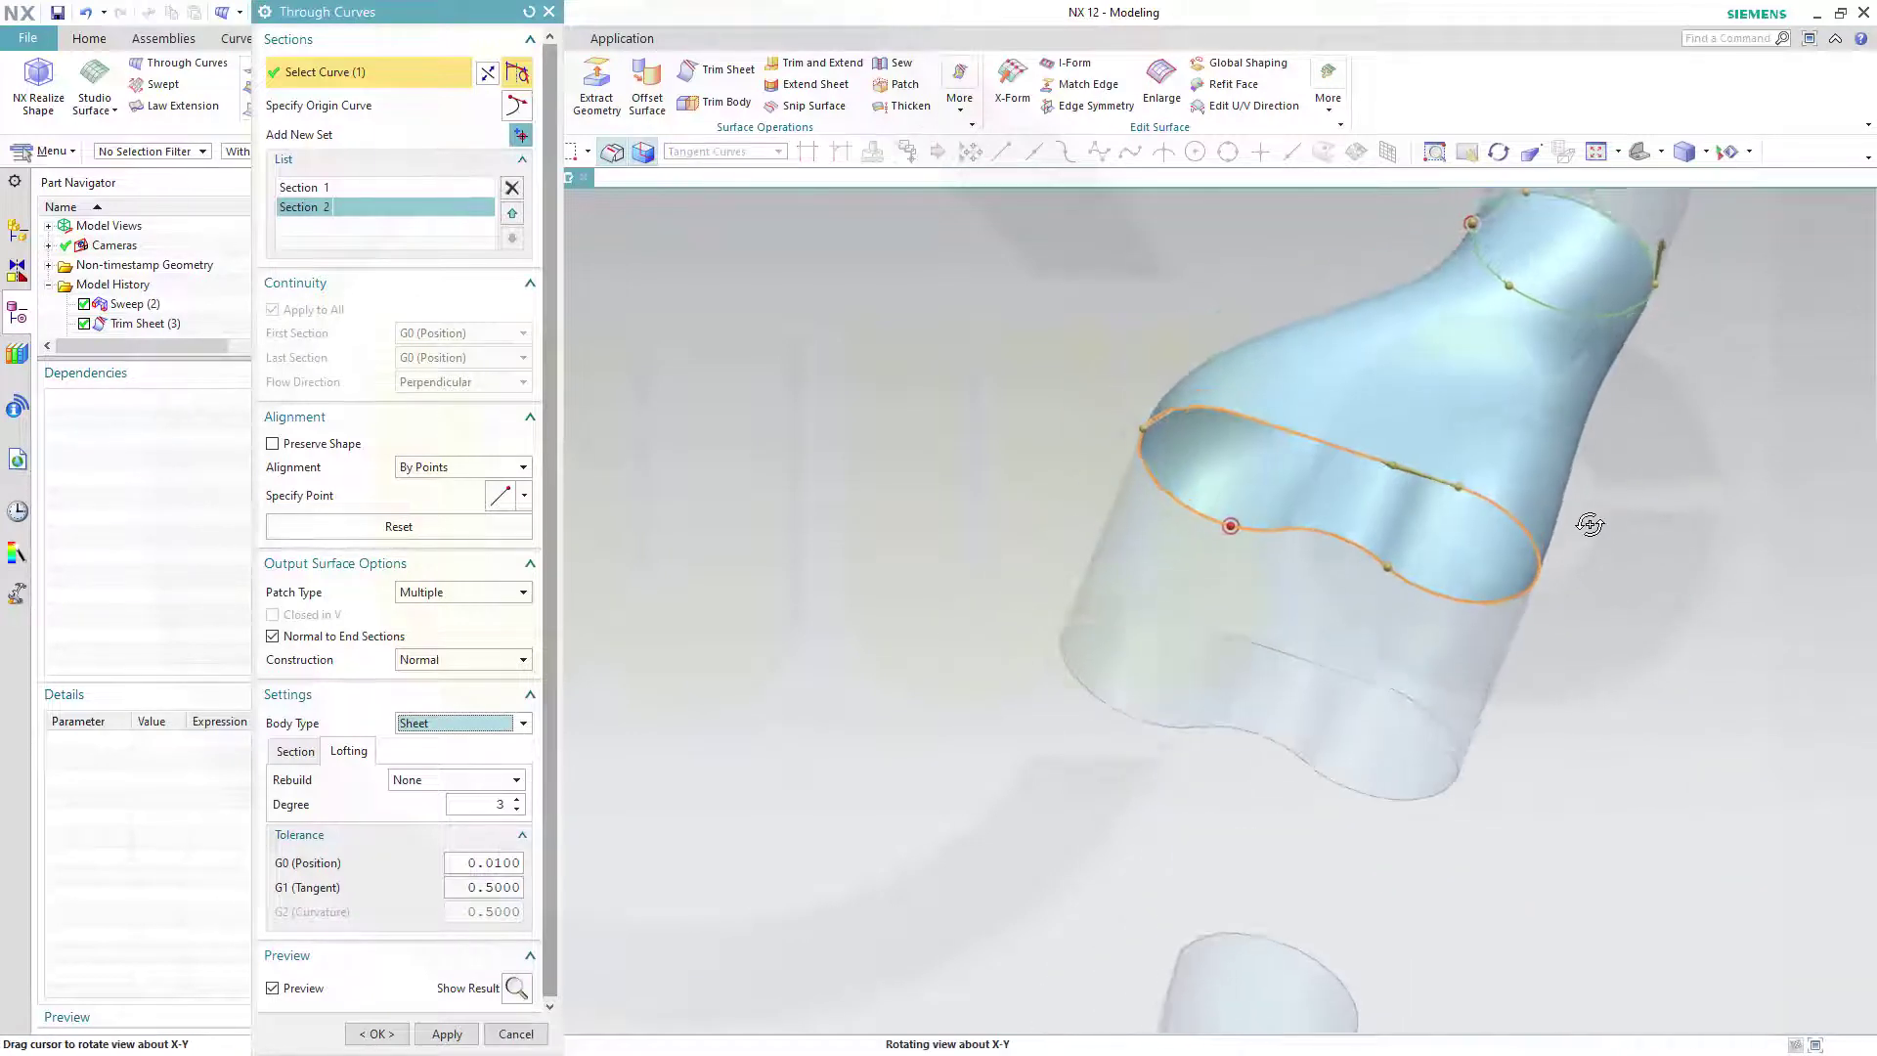
{"action": "left_click", "coordinate": [524, 661]}
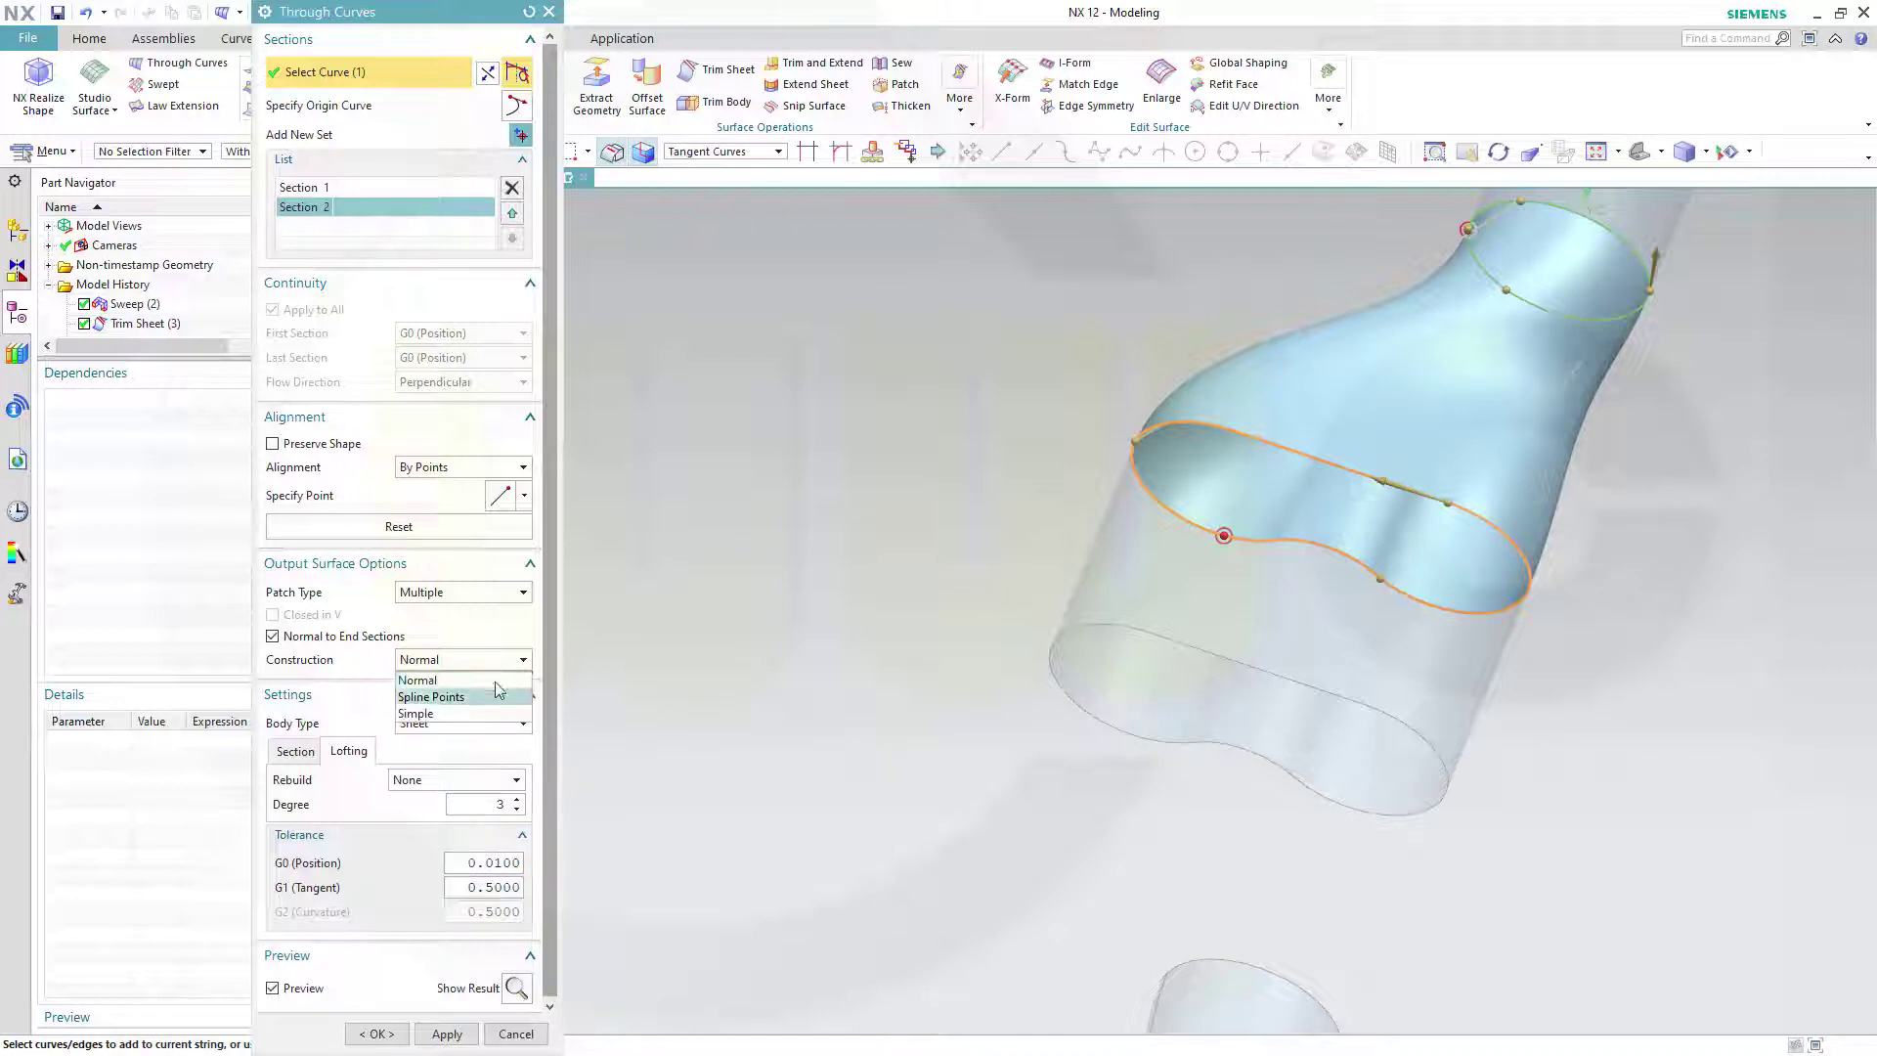
{"action": "left_click", "coordinate": [650, 565]}
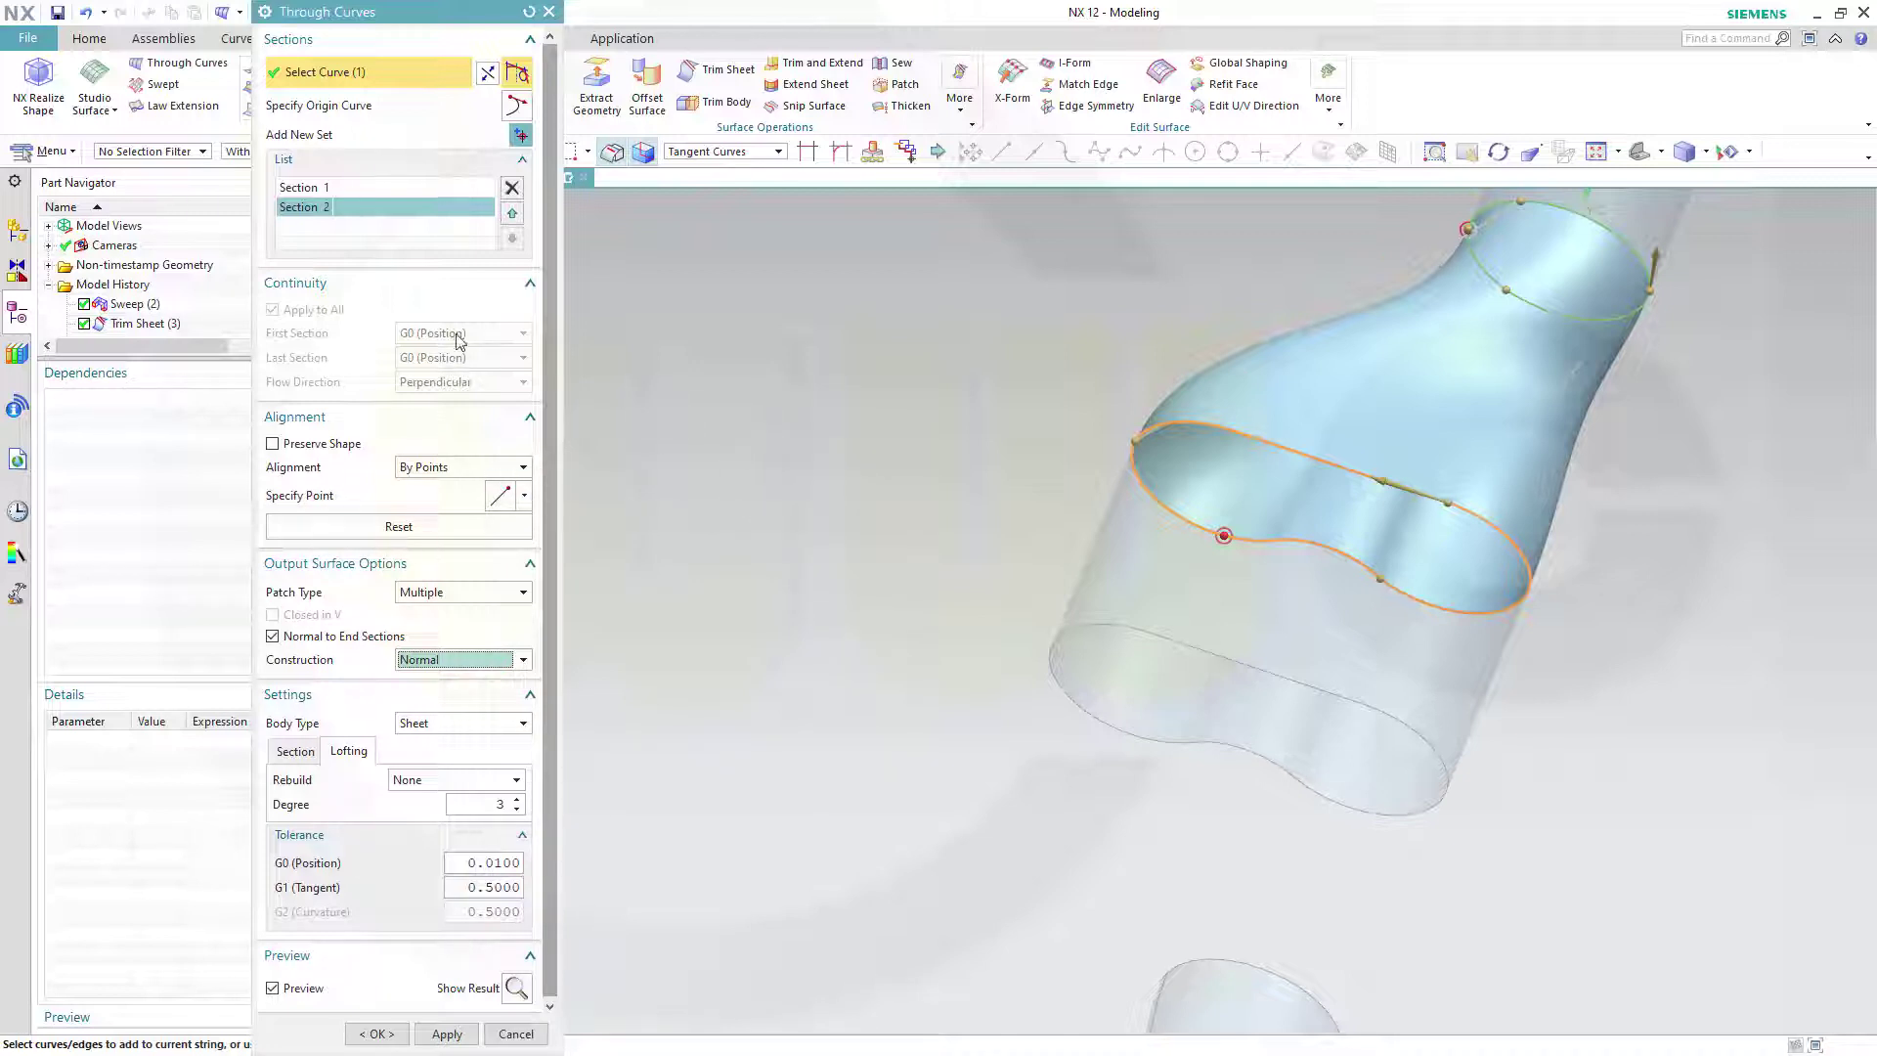
{"action": "left_click", "coordinate": [273, 637]}
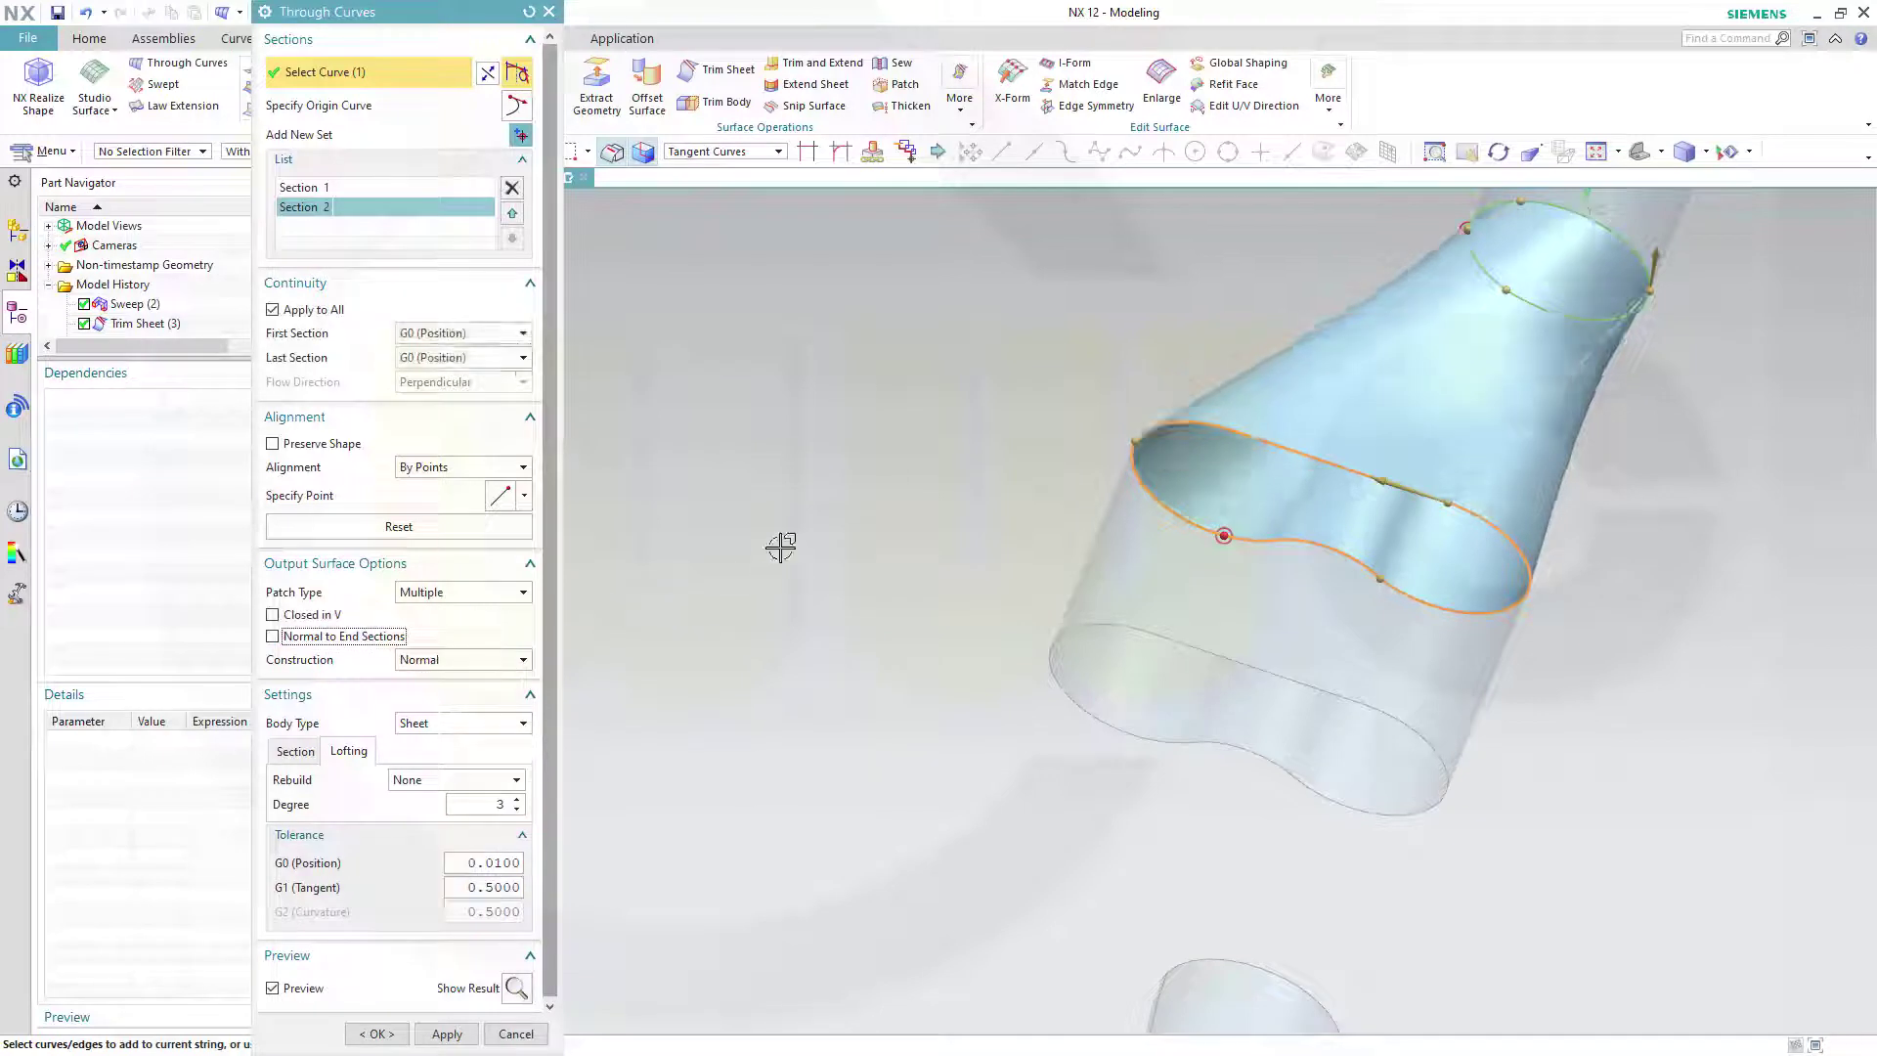
{"action": "middle_click_drag", "start_coordinate": [779, 544], "coordinate": [695, 591]}
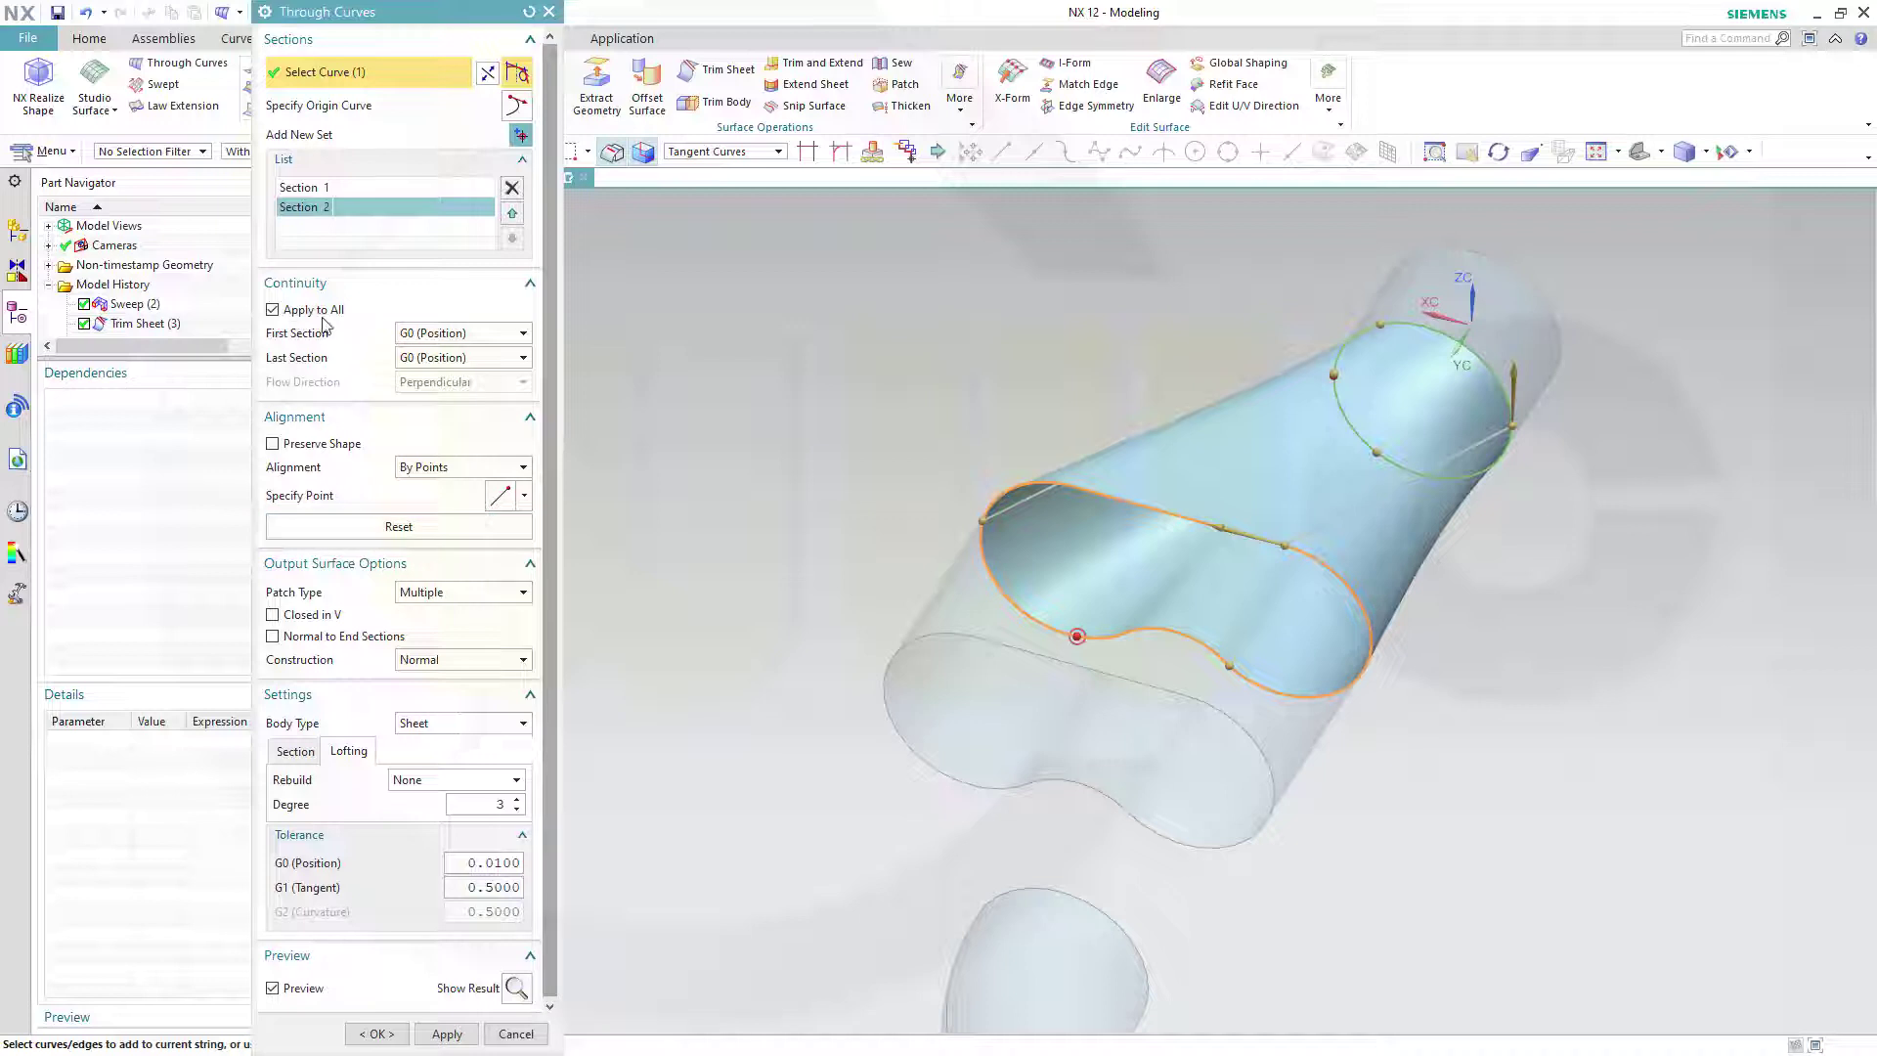
- Apply G1 (Tangent) continuity to both sections, referencing the short cylinder's face first and the kidney-shaped sheet's face last
{"action": "left_click", "coordinate": [526, 333]}
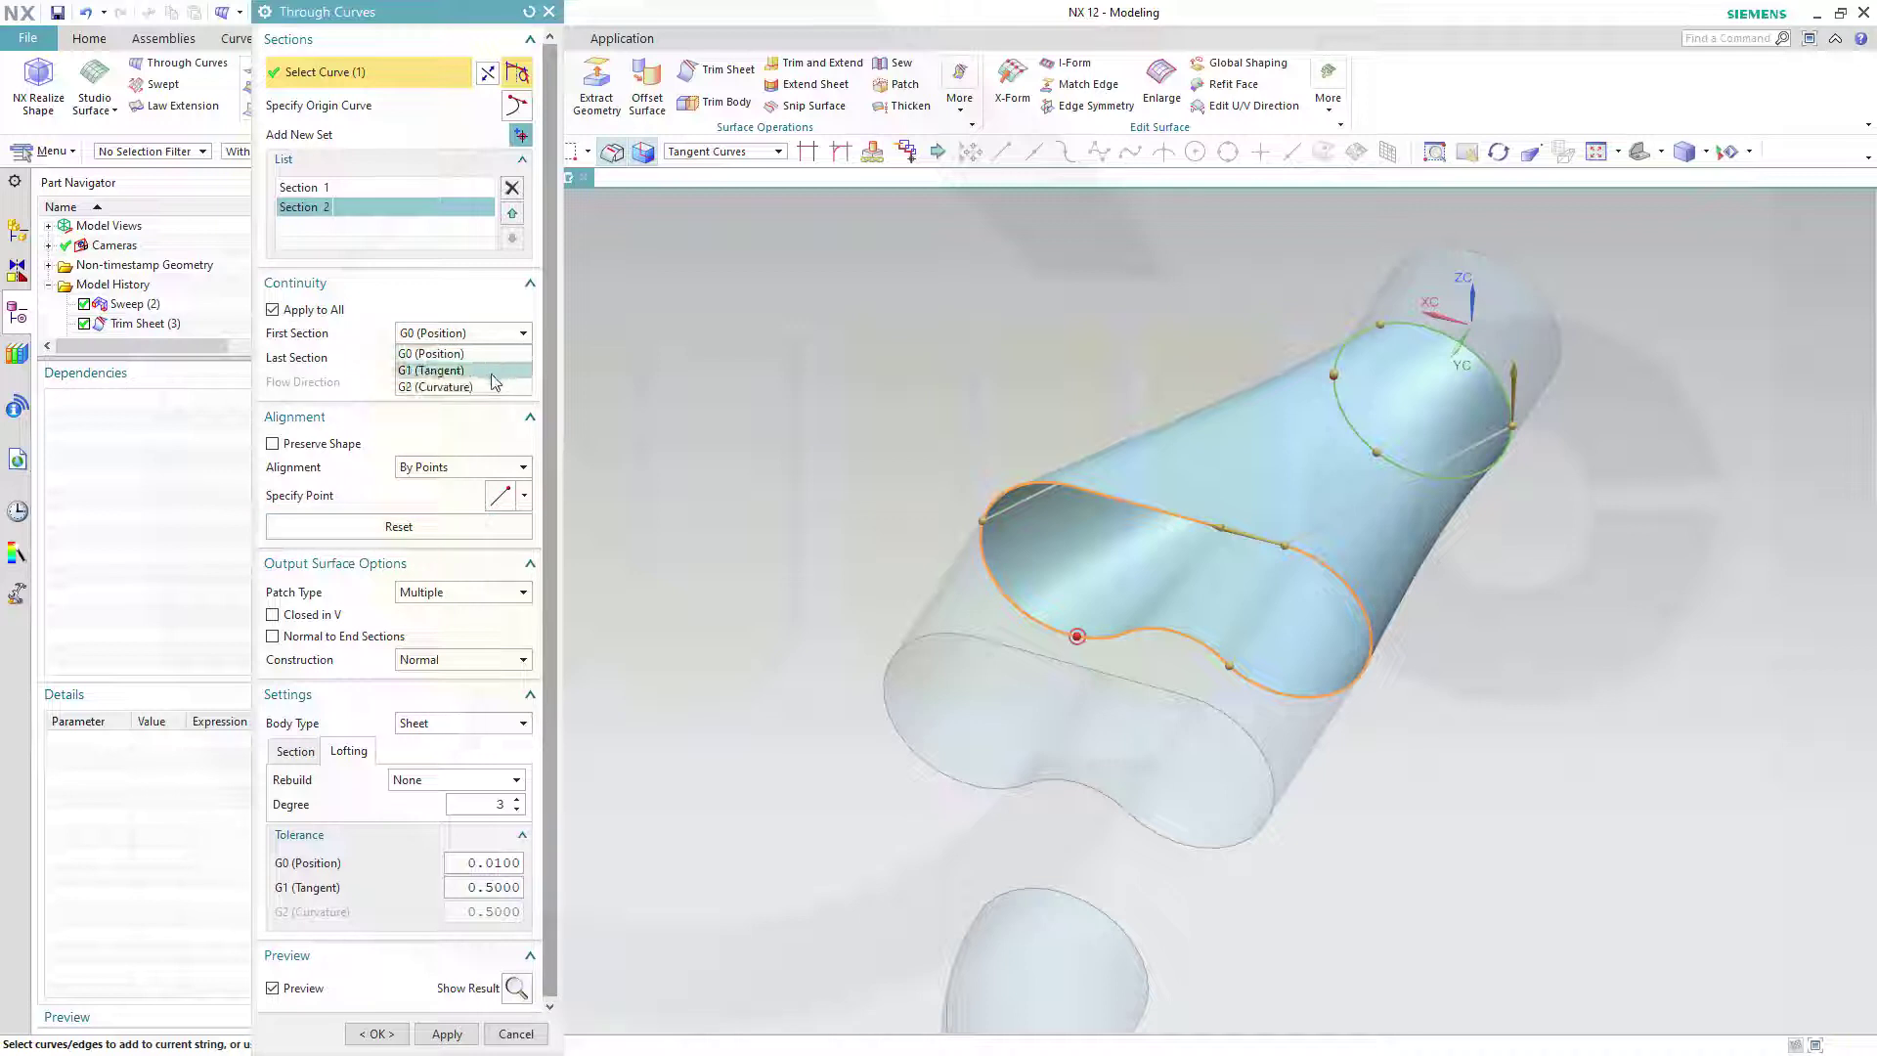
{"action": "left_click", "coordinate": [488, 368]}
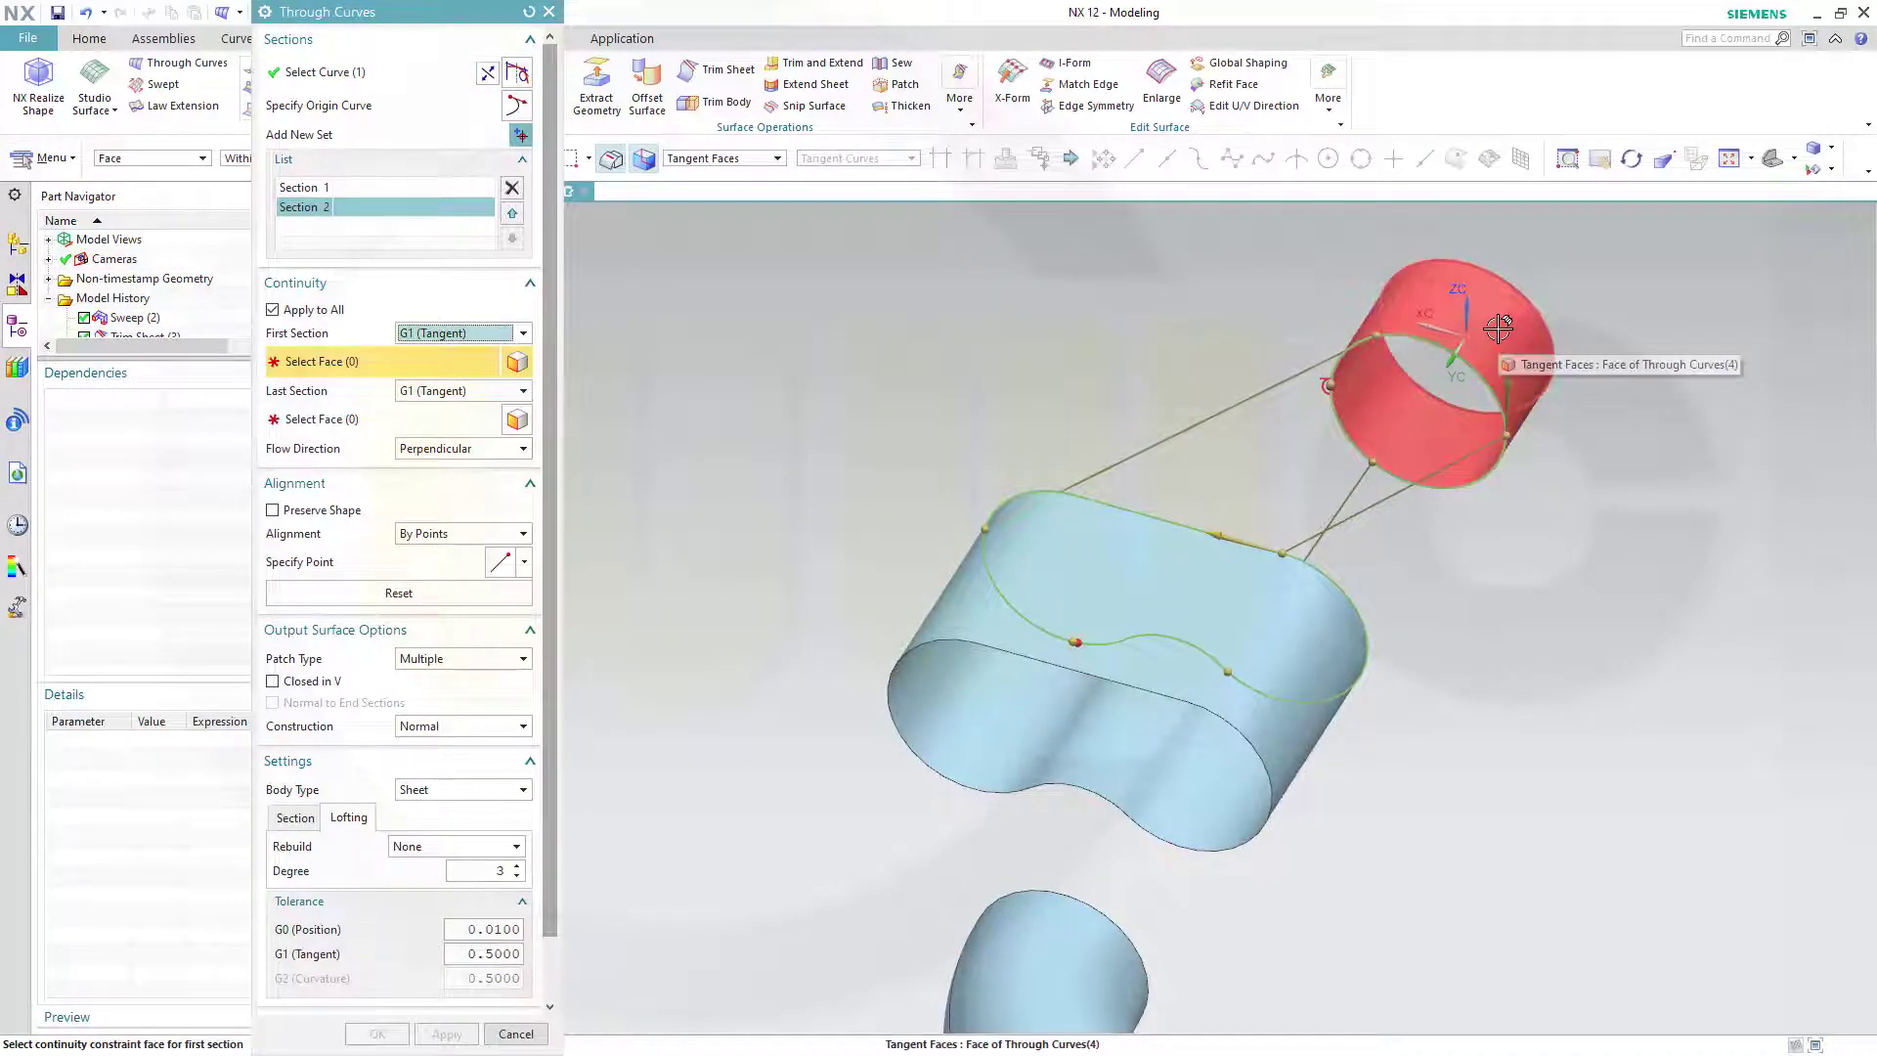
{"action": "left_click", "coordinate": [1488, 369]}
{"action": "left_click", "coordinate": [330, 422]}
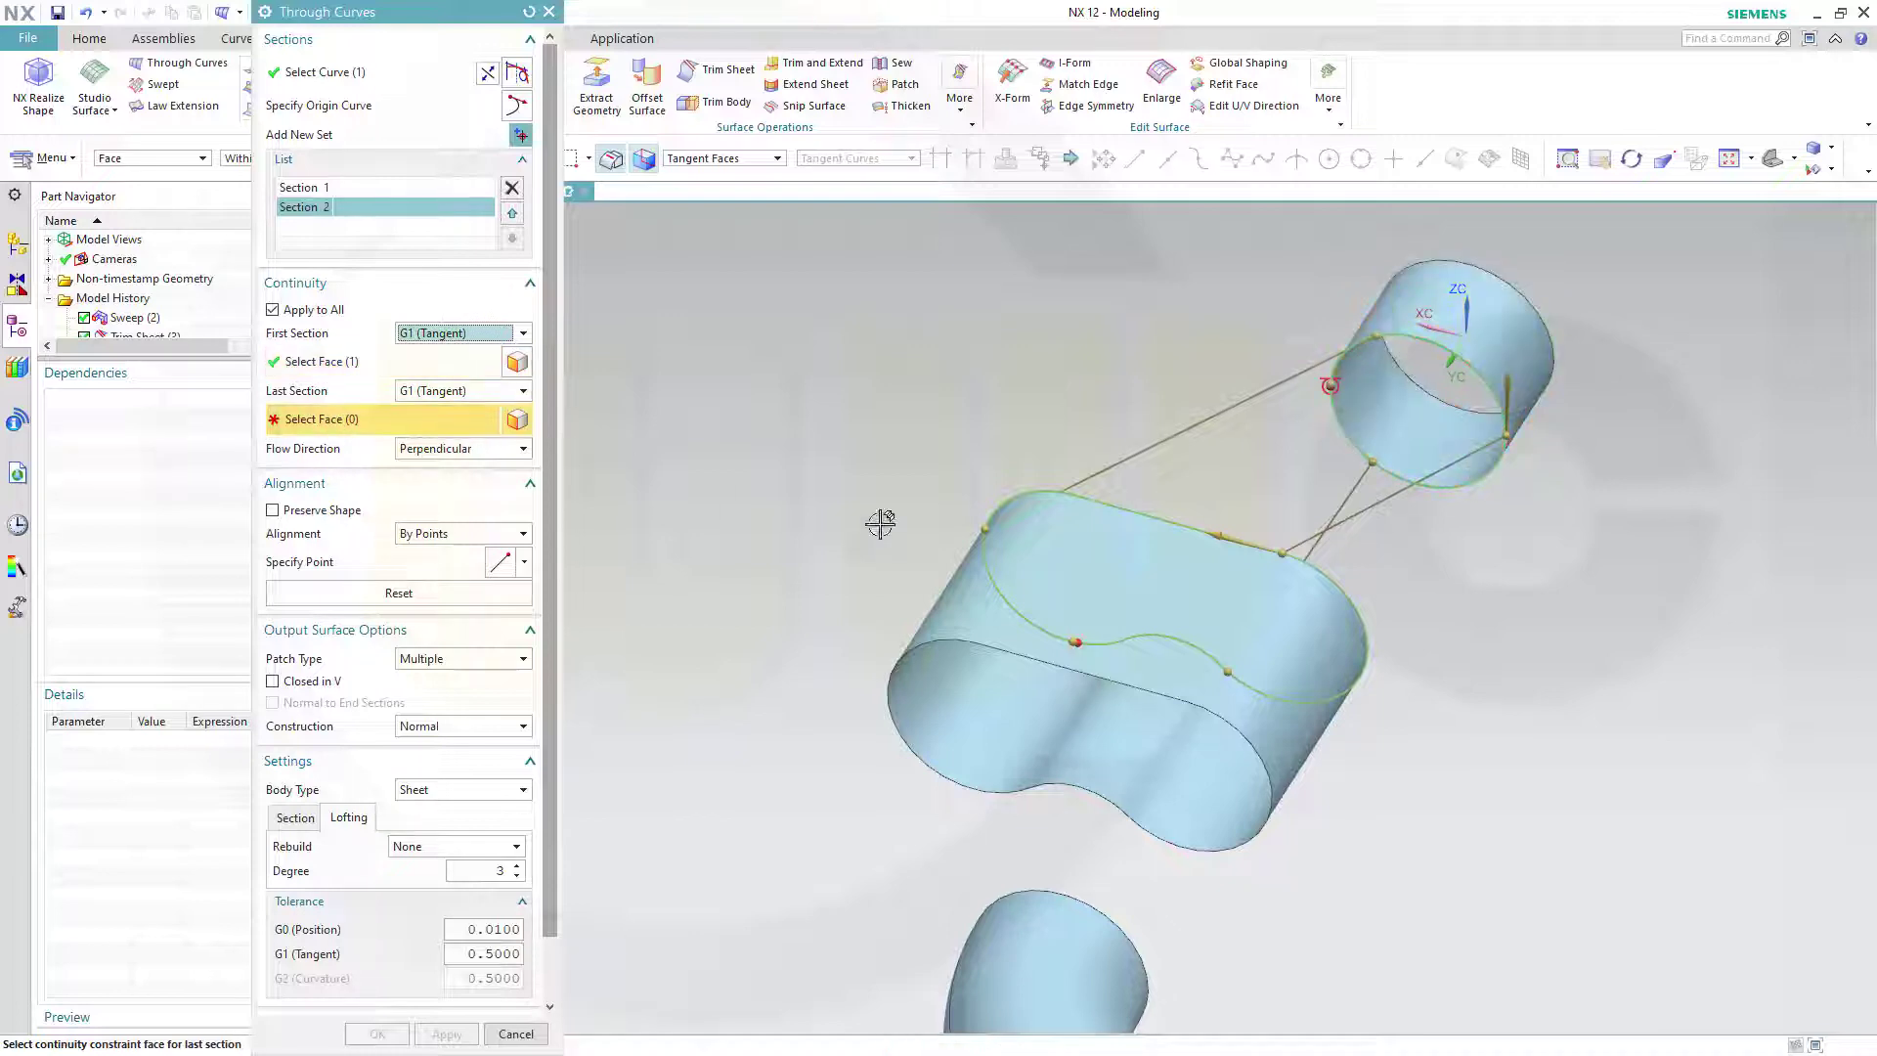
{"action": "left_click", "coordinate": [1080, 570]}
- Move the alignment points to 90% on the kidney-shaped section and 45% on the circular section, and create the connecting surface
{"action": "middle_click_drag", "start_coordinate": [1474, 739], "coordinate": [1426, 742]}
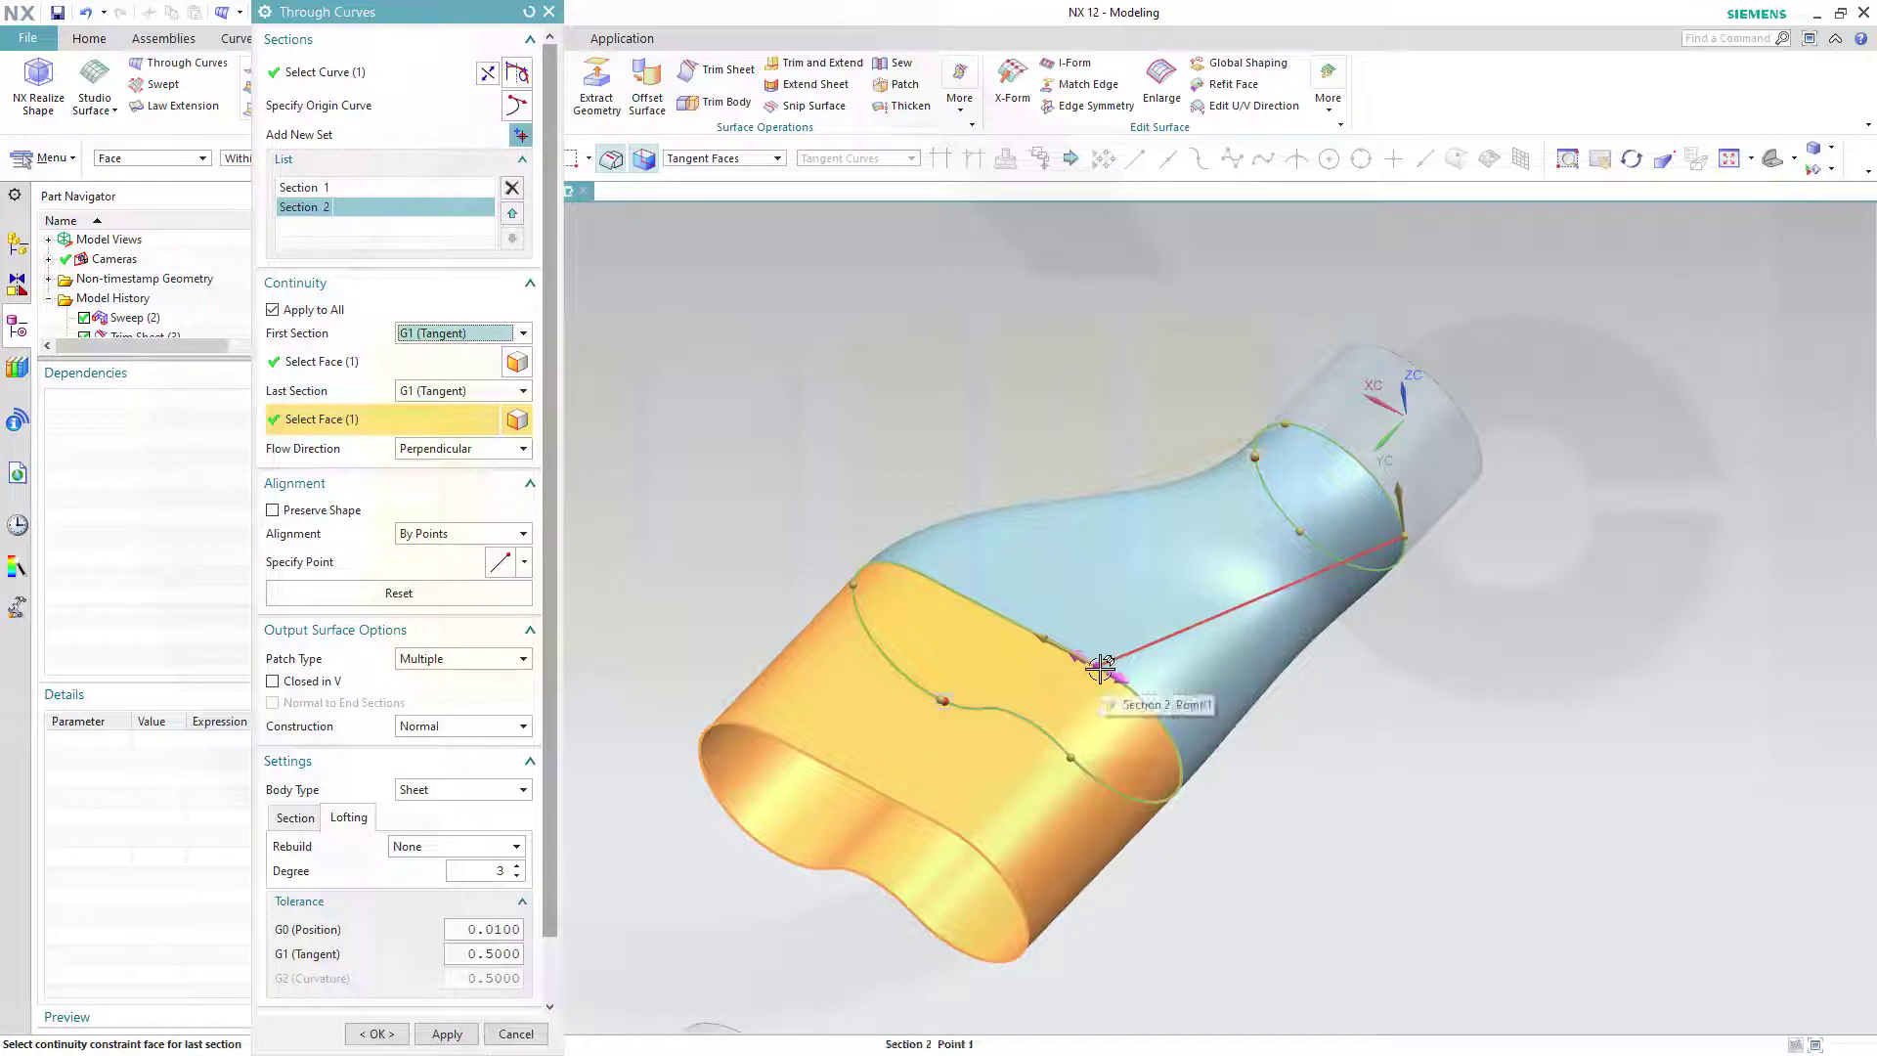
{"action": "left_click_drag", "start_coordinate": [1101, 670], "coordinate": [1177, 730]}
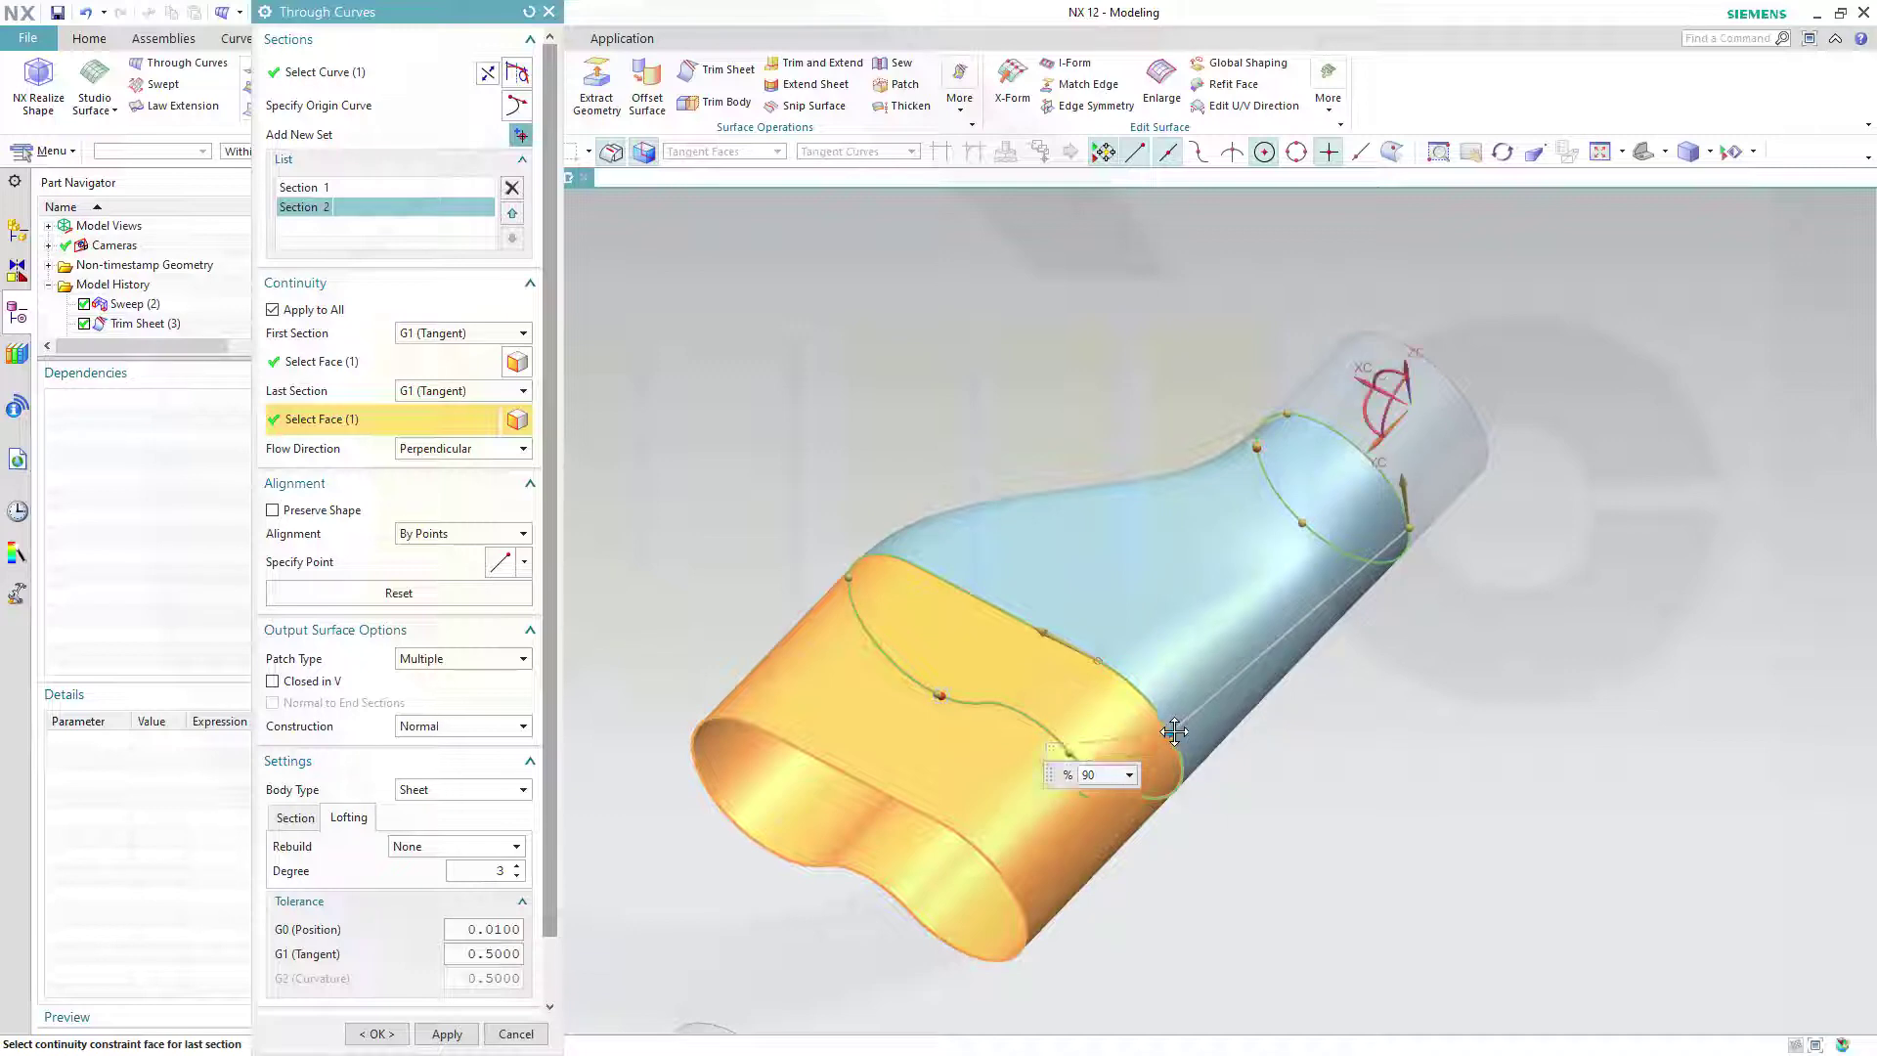
{"action": "middle_click_drag", "start_coordinate": [1286, 780], "coordinate": [1440, 766]}
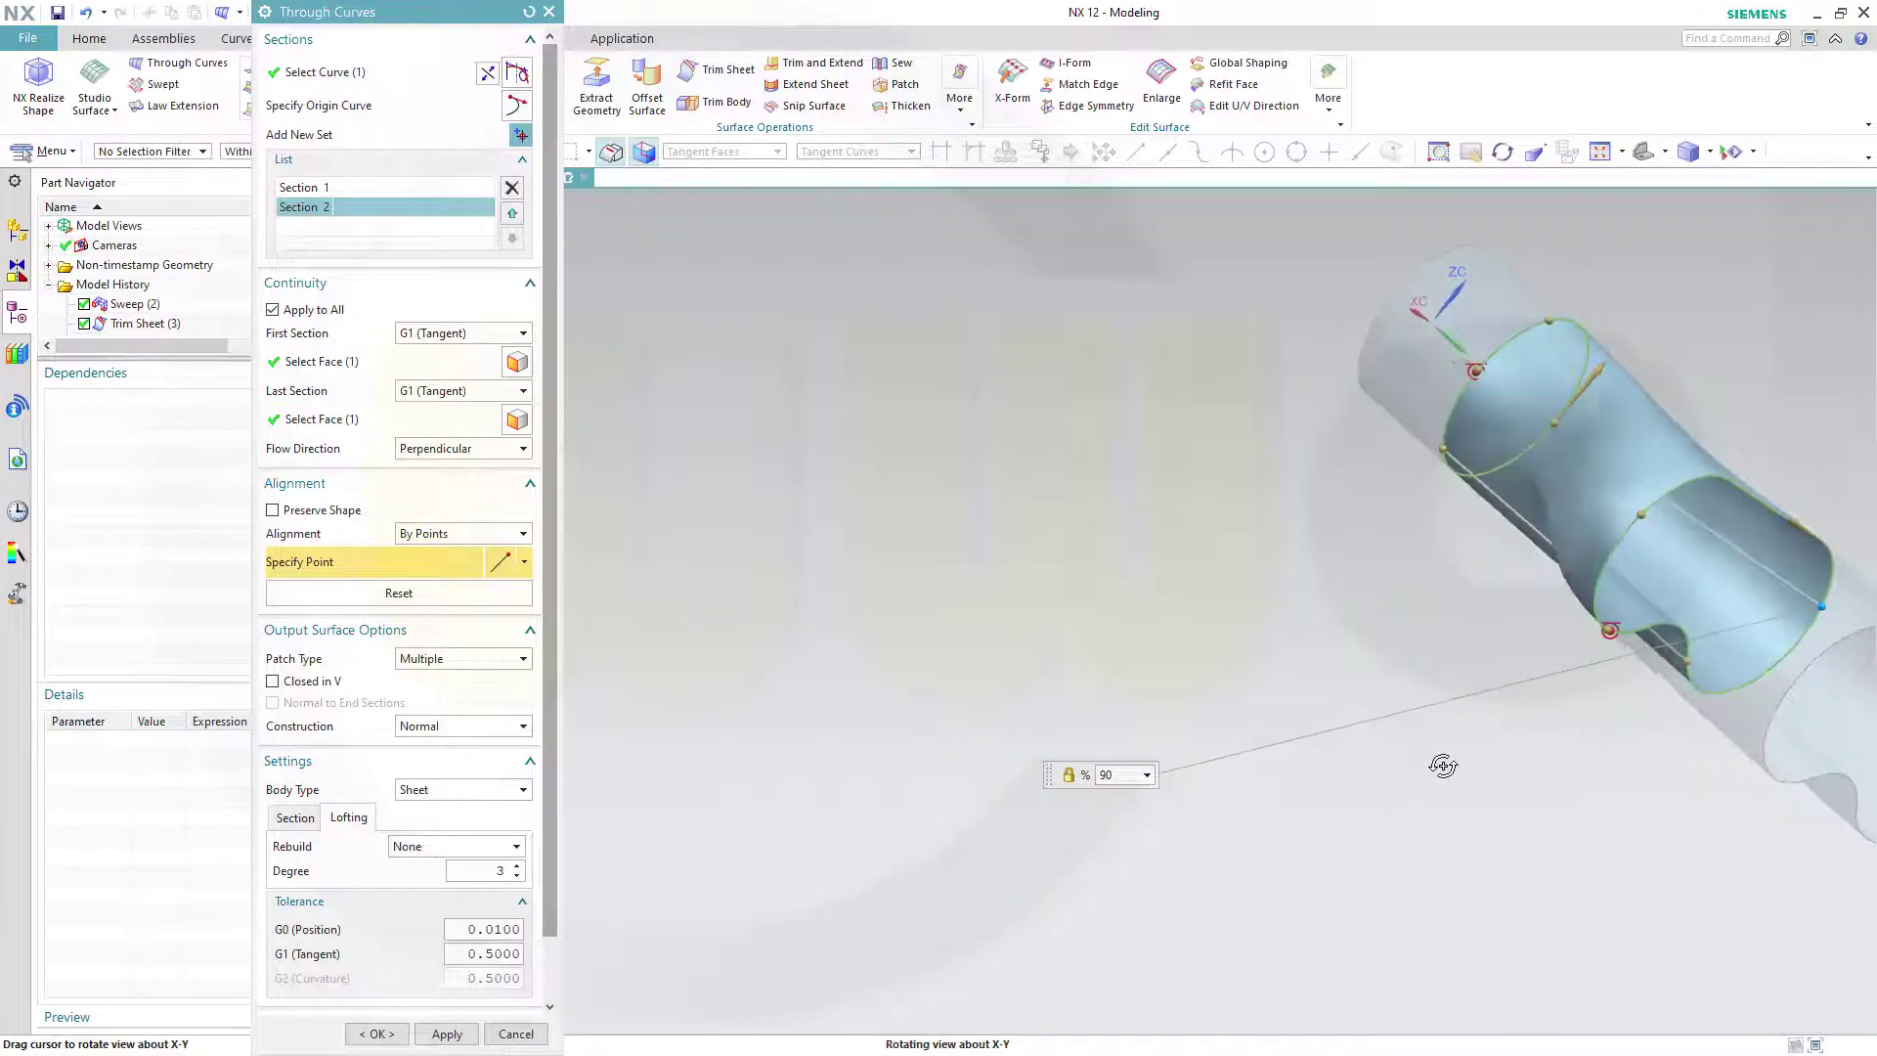
{"action": "middle_click_drag", "start_coordinate": [1210, 663], "coordinate": [1119, 754], "text": "shift"}
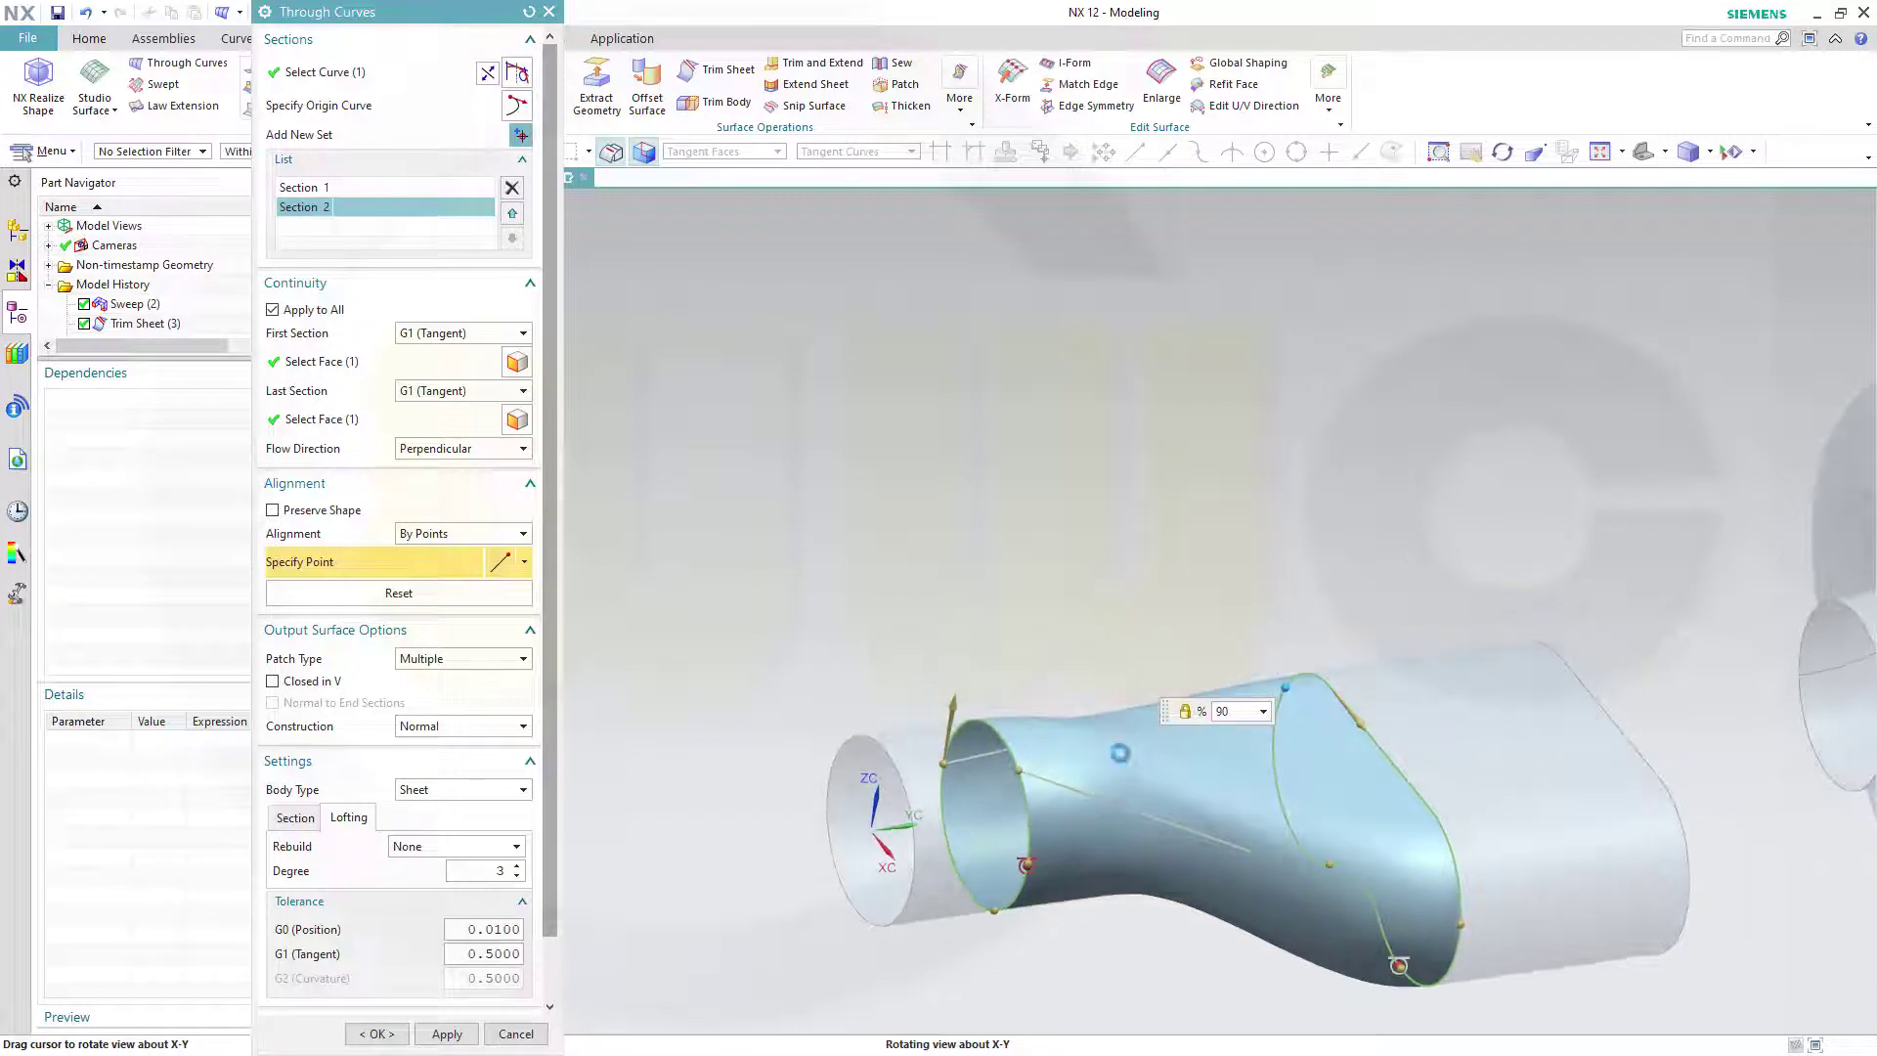
{"action": "middle_click_drag", "start_coordinate": [1304, 741], "coordinate": [1317, 578], "text": "shift"}
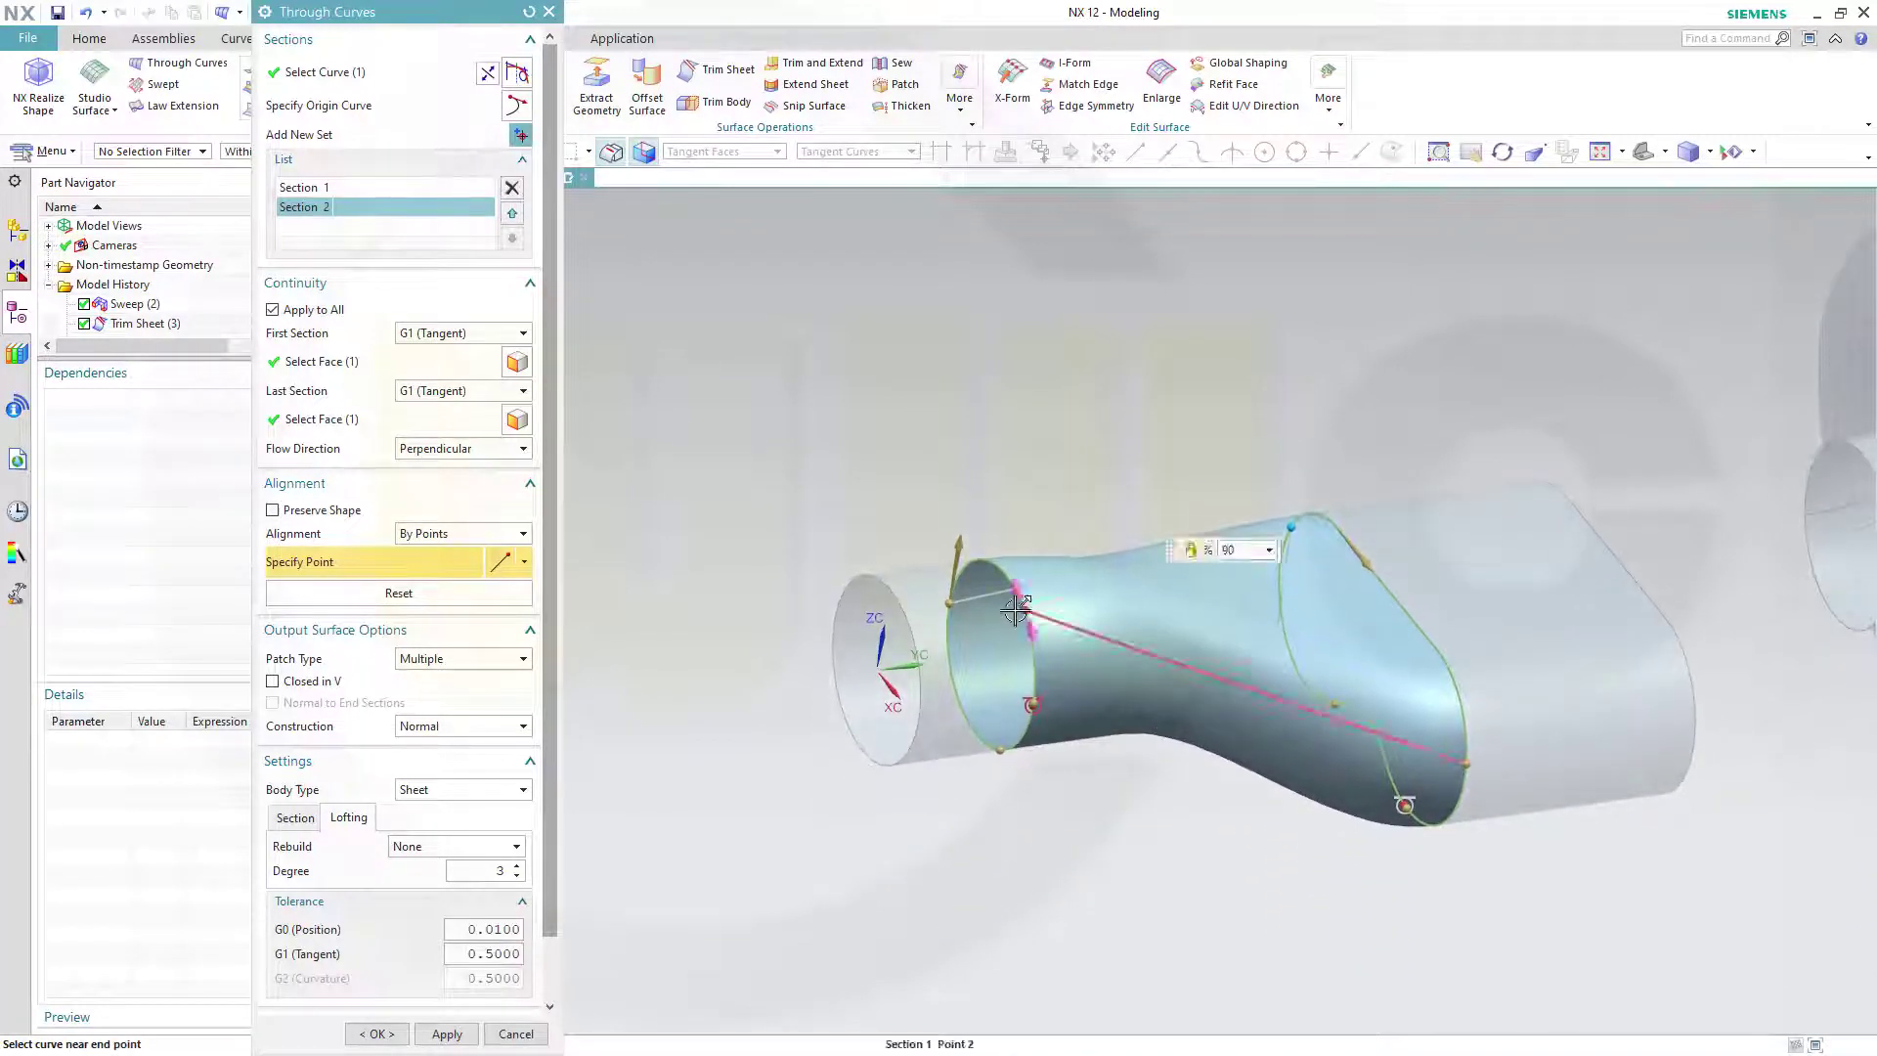
{"action": "left_click", "coordinate": [1023, 618]}
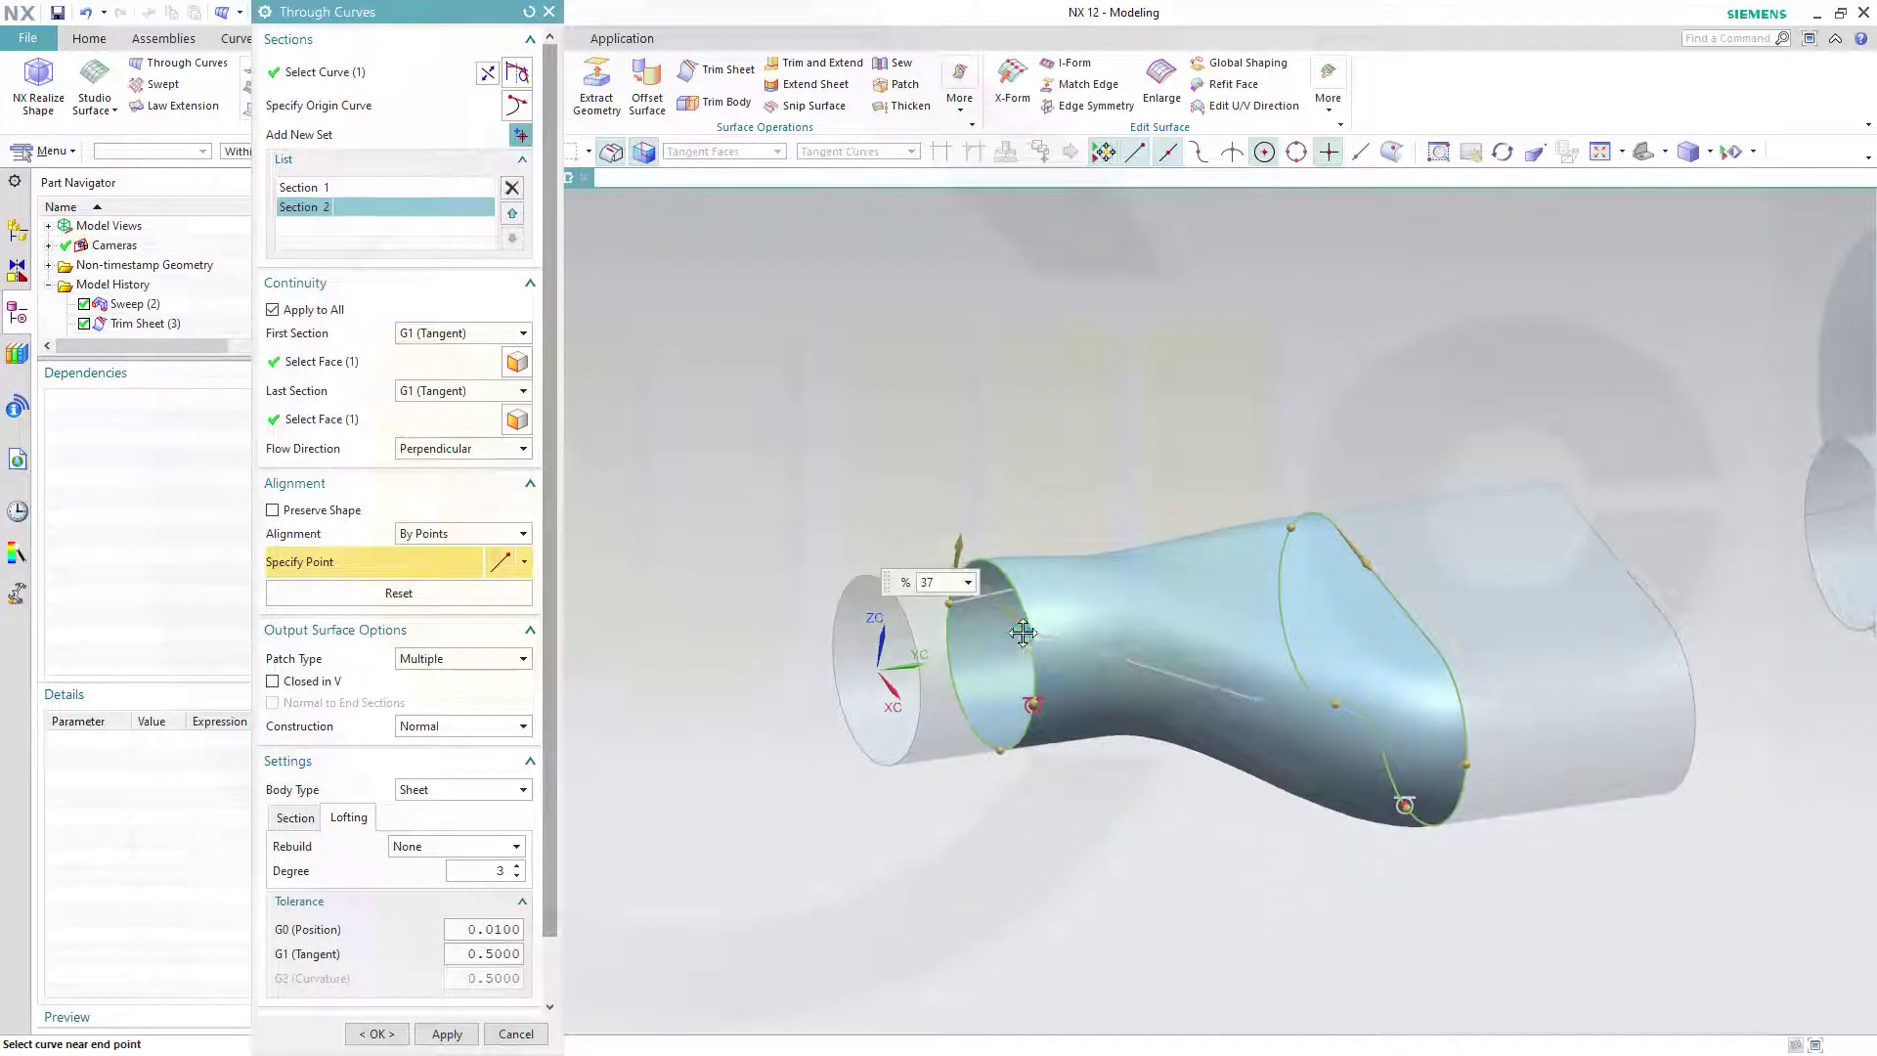
{"action": "left_click_drag", "start_coordinate": [1022, 634], "coordinate": [1036, 682]}
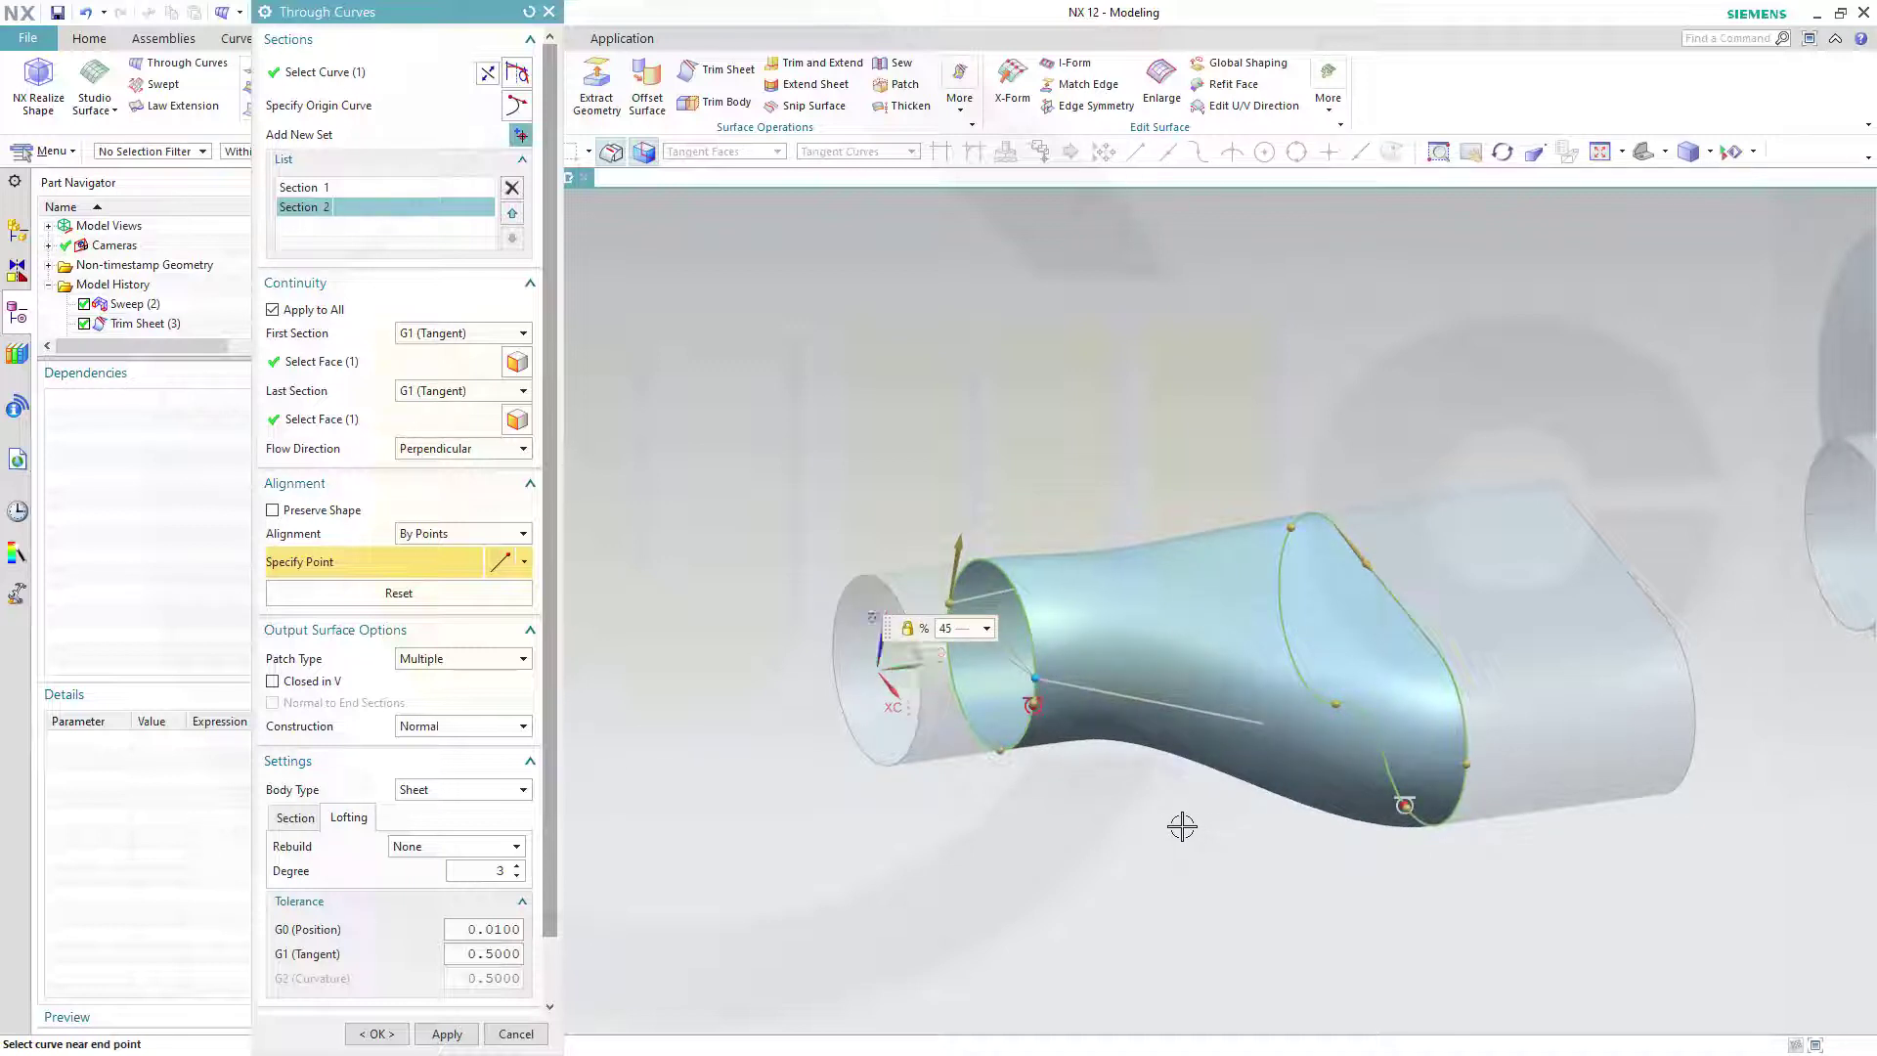
{"action": "middle_click_drag", "start_coordinate": [1188, 815], "coordinate": [1136, 786]}
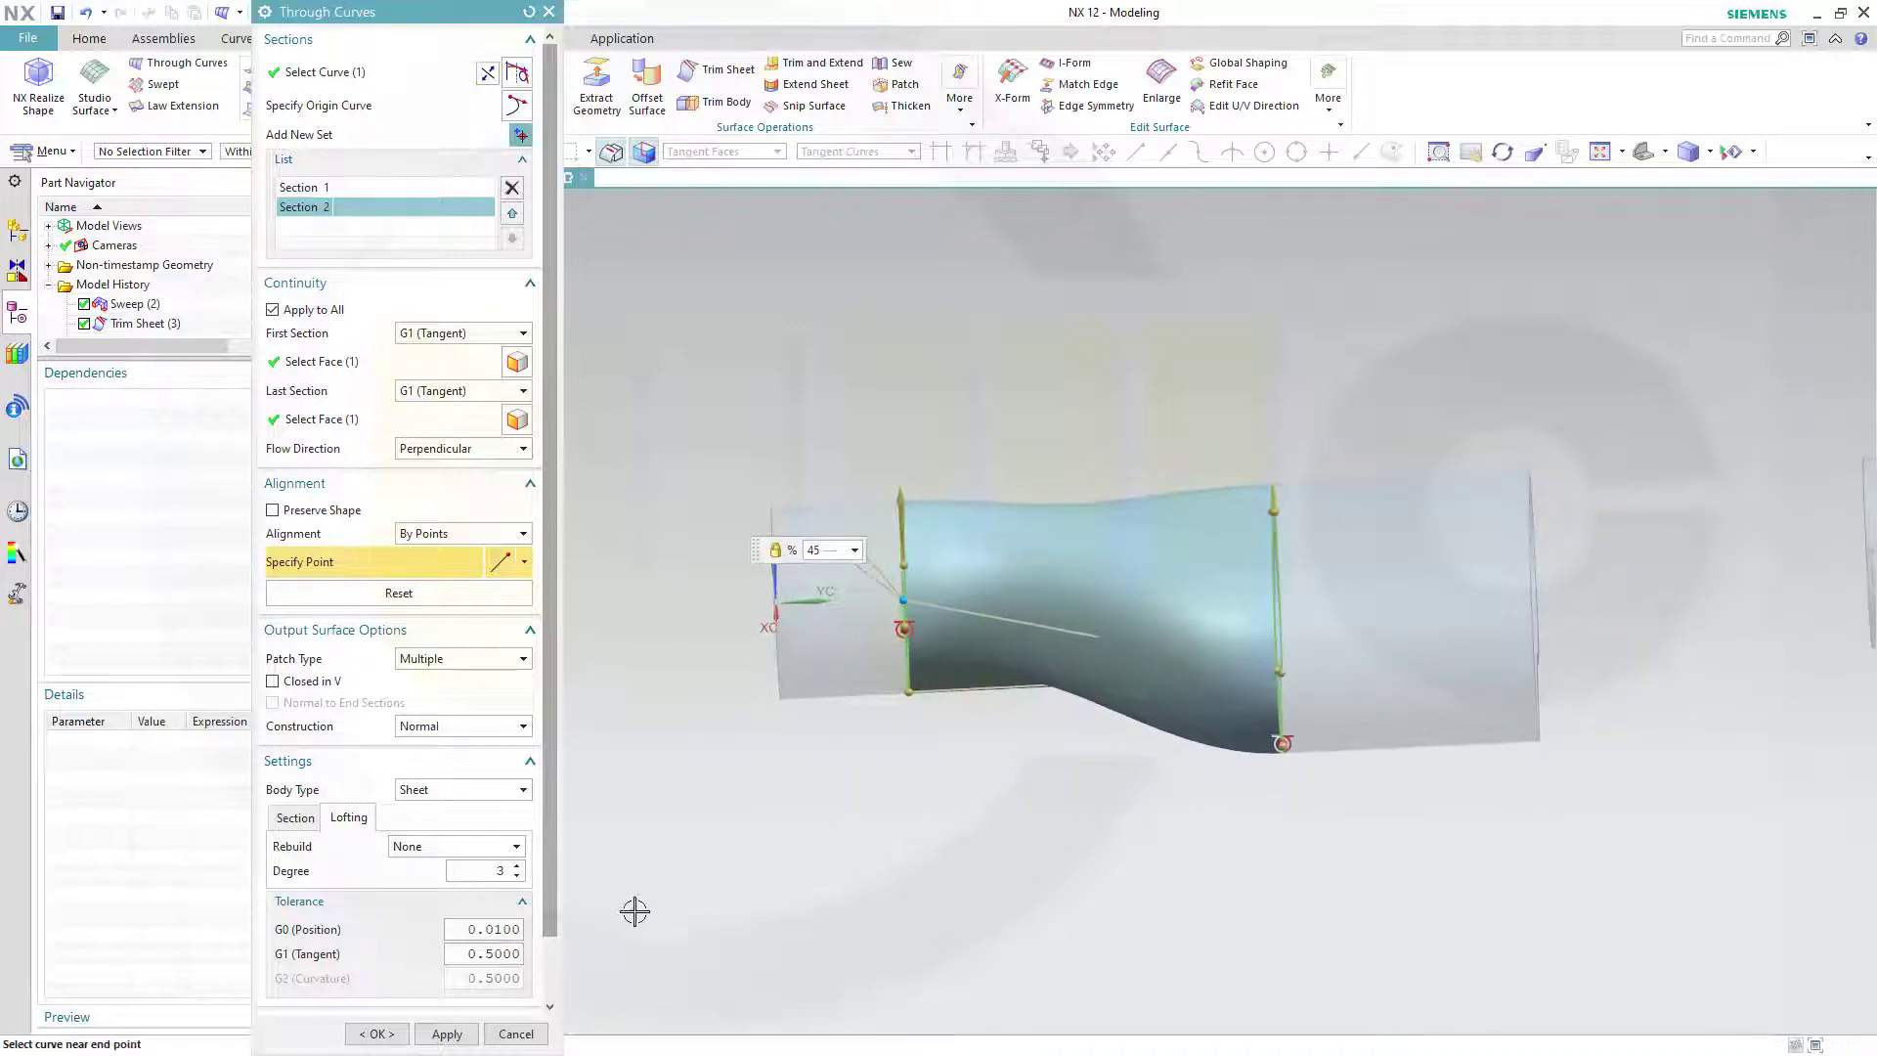
{"action": "left_click", "coordinate": [447, 1033]}
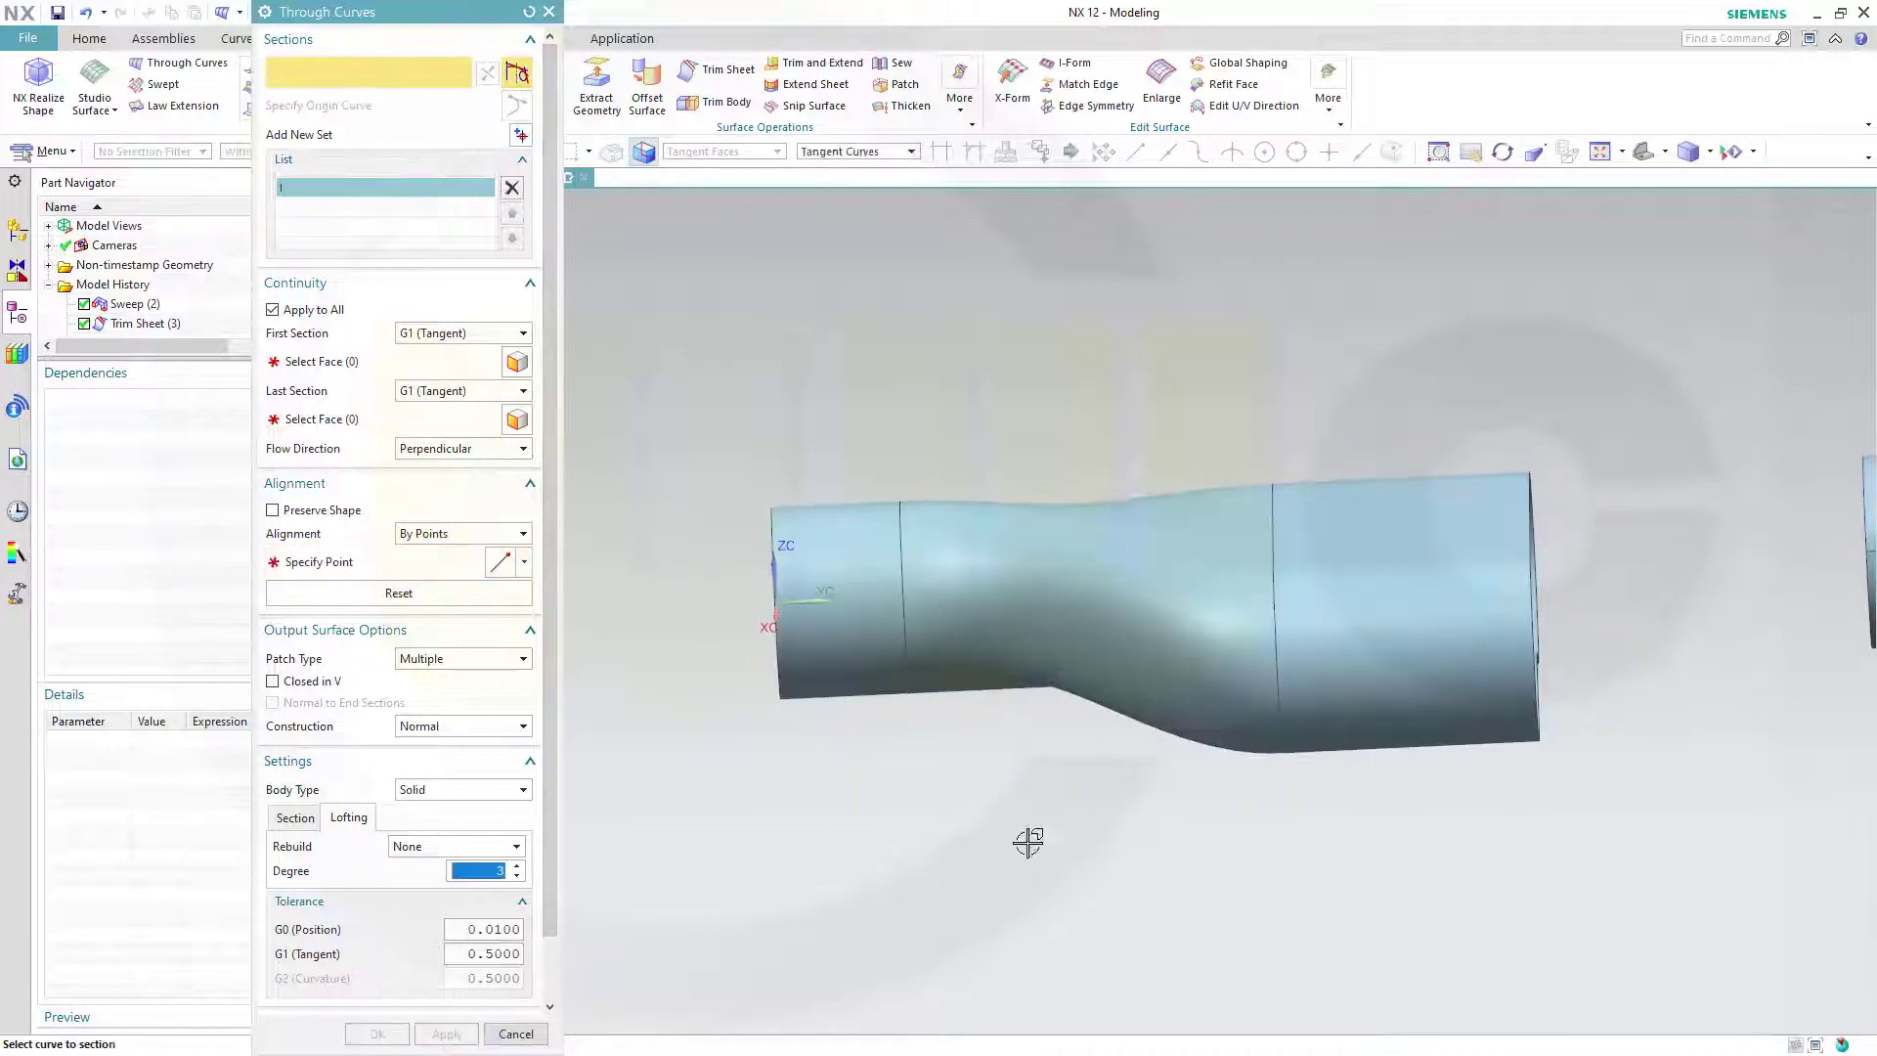
- Define the next Through Curves surface's first section from the bent tube's open end edge, tangent to the tube's faces
{"action": "middle_click_drag", "start_coordinate": [1024, 846], "coordinate": [1199, 947], "text": "shift"}
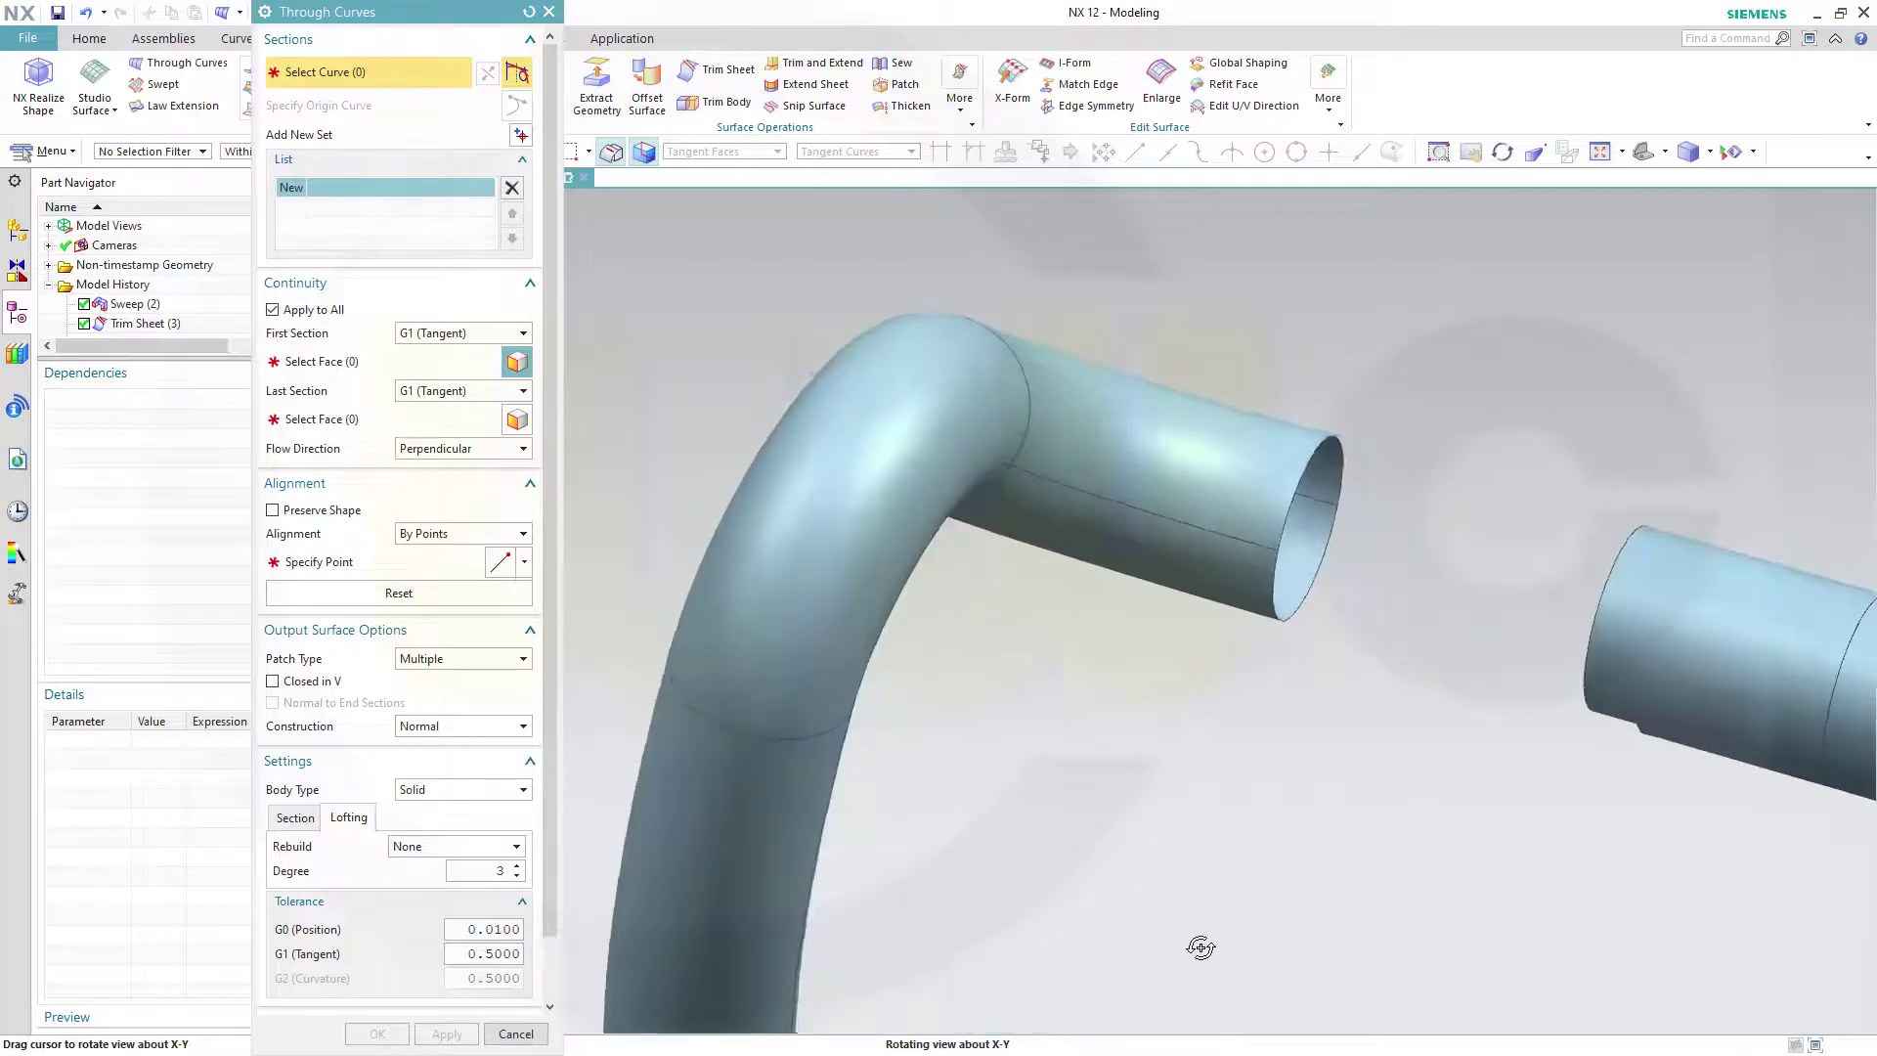
{"action": "middle_click_drag", "start_coordinate": [1233, 824], "coordinate": [1022, 847]}
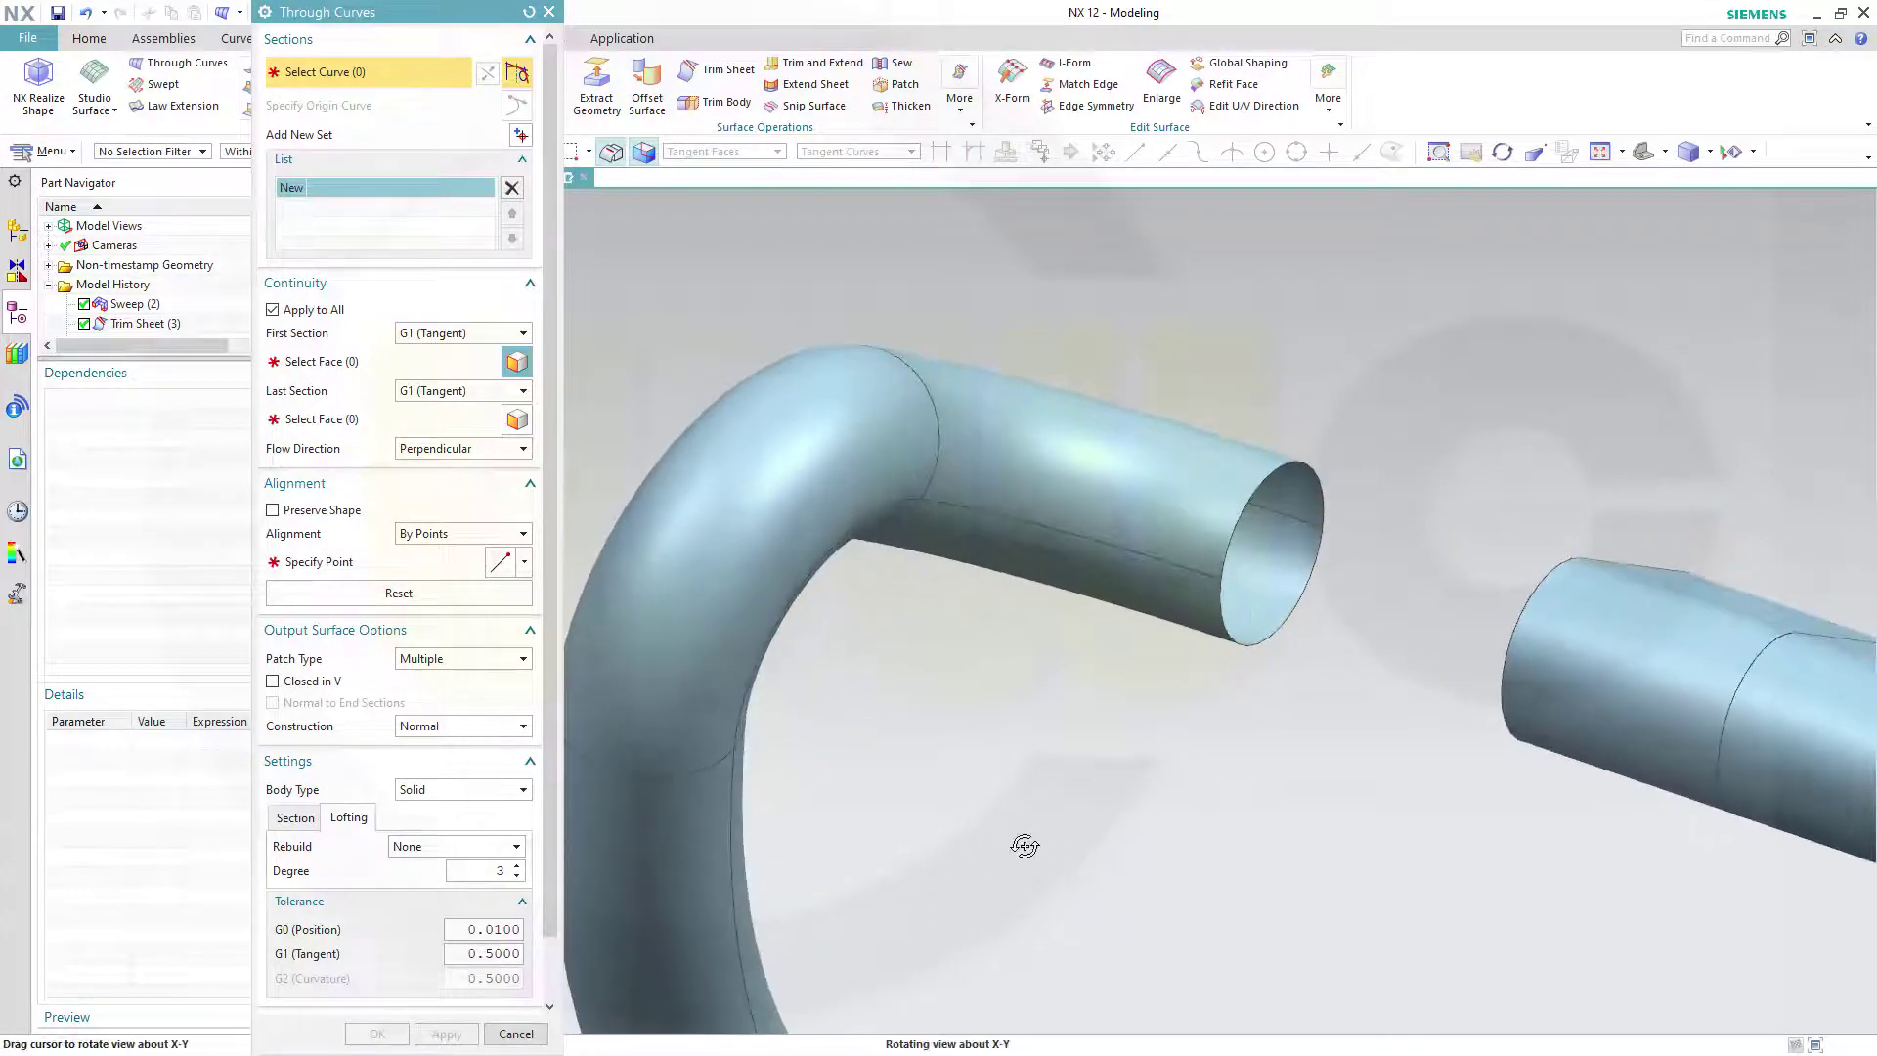
{"action": "left_click", "coordinate": [1235, 521]}
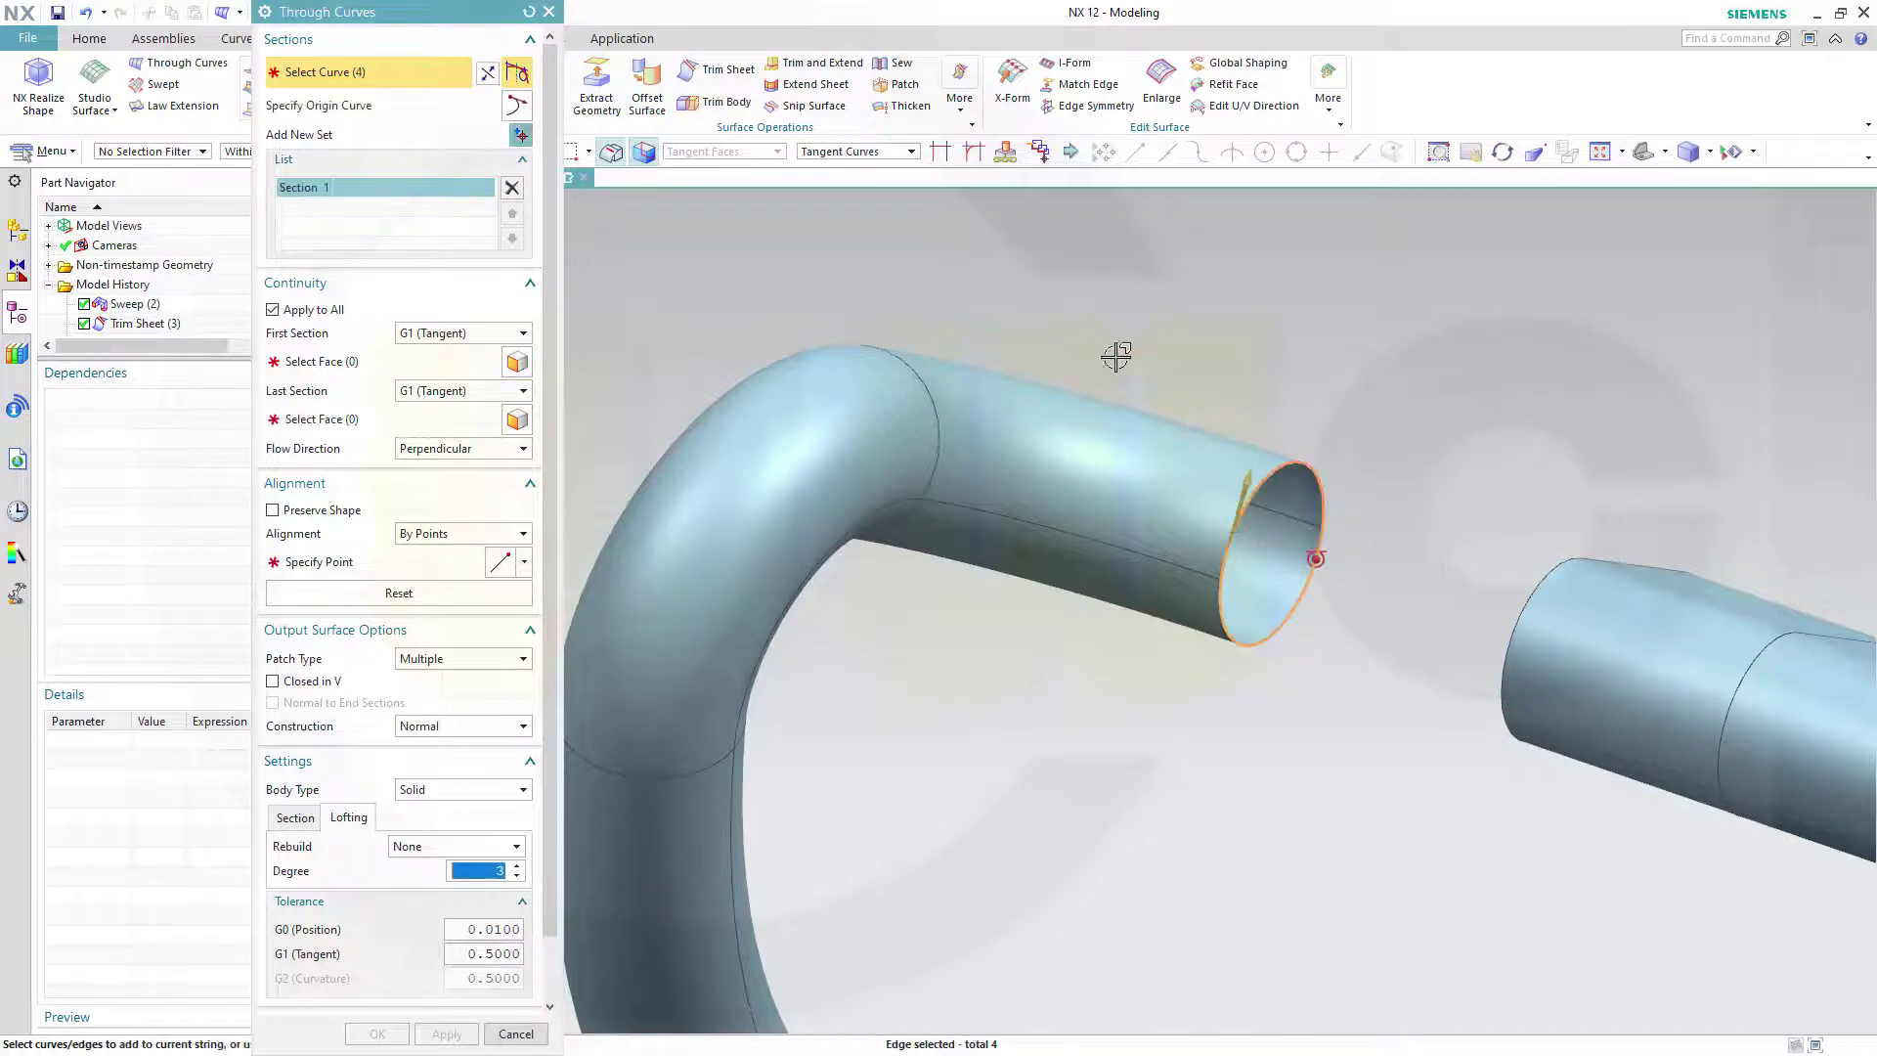
{"action": "left_click", "coordinate": [347, 363]}
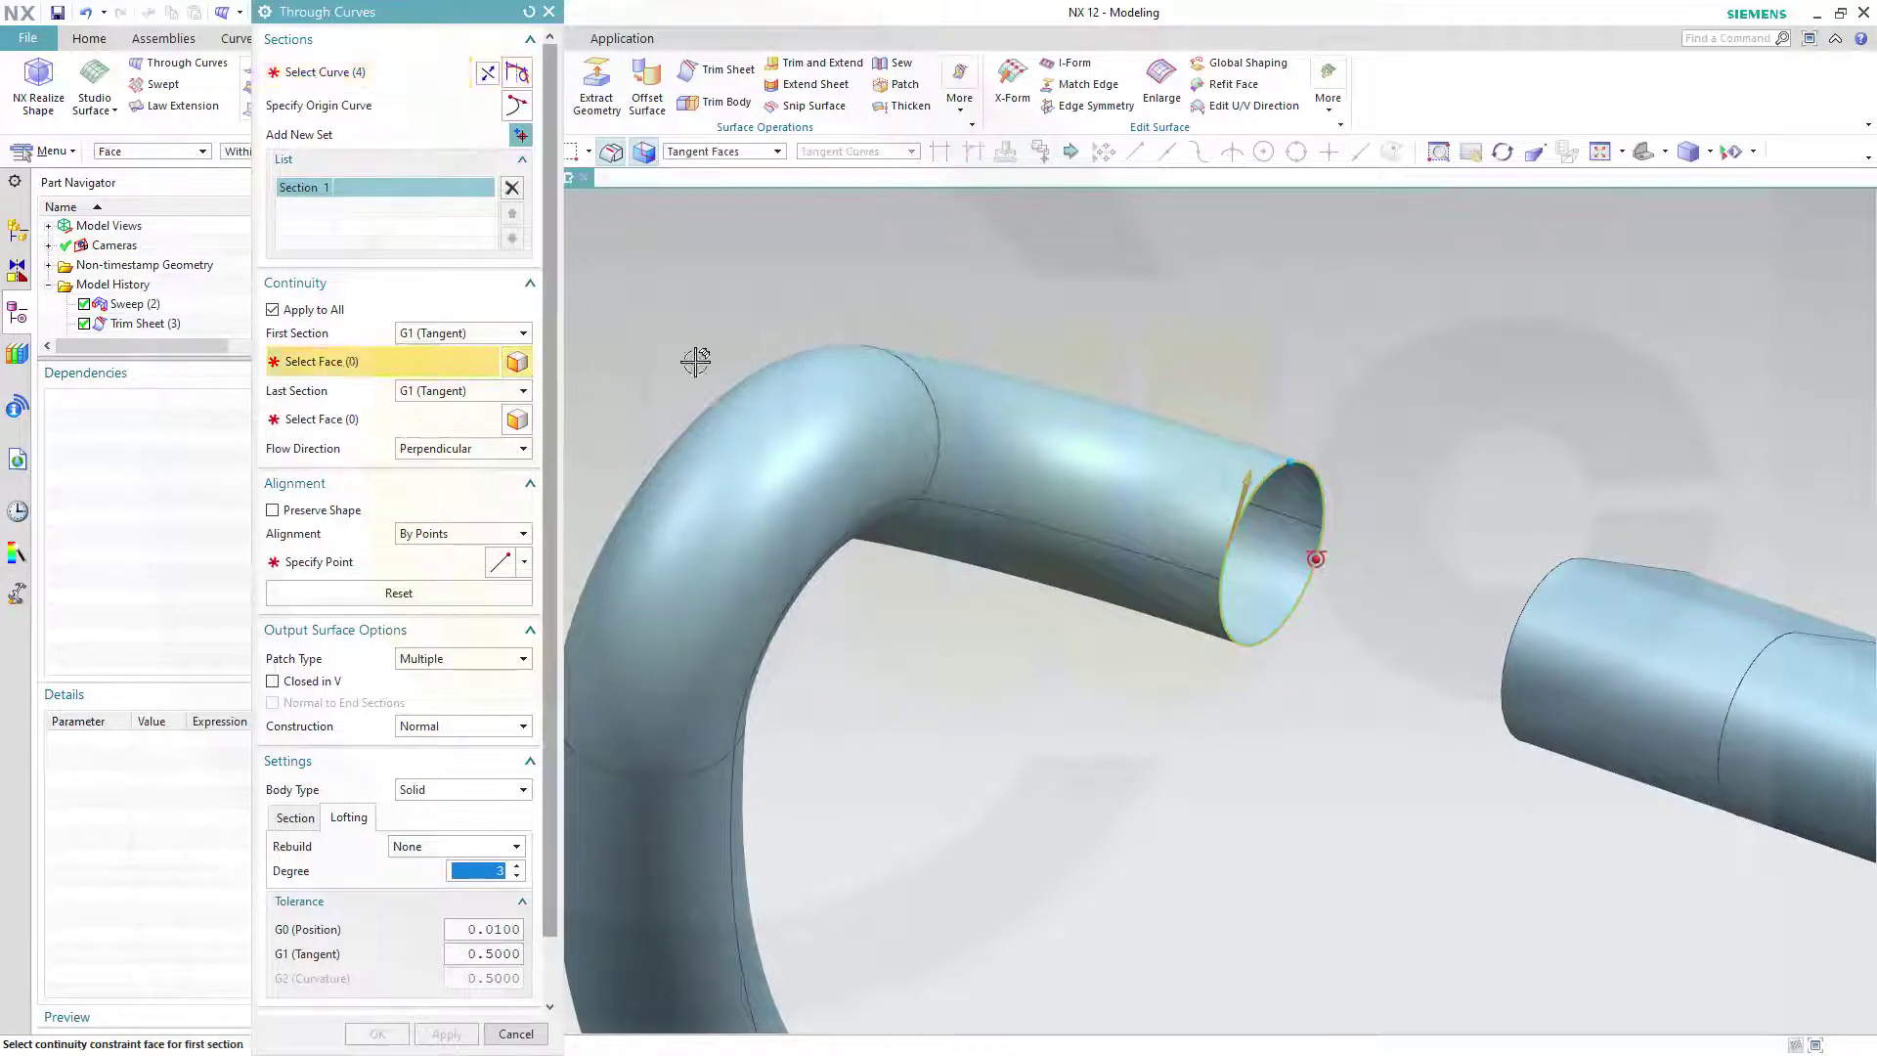
{"action": "left_click", "coordinate": [1136, 452]}
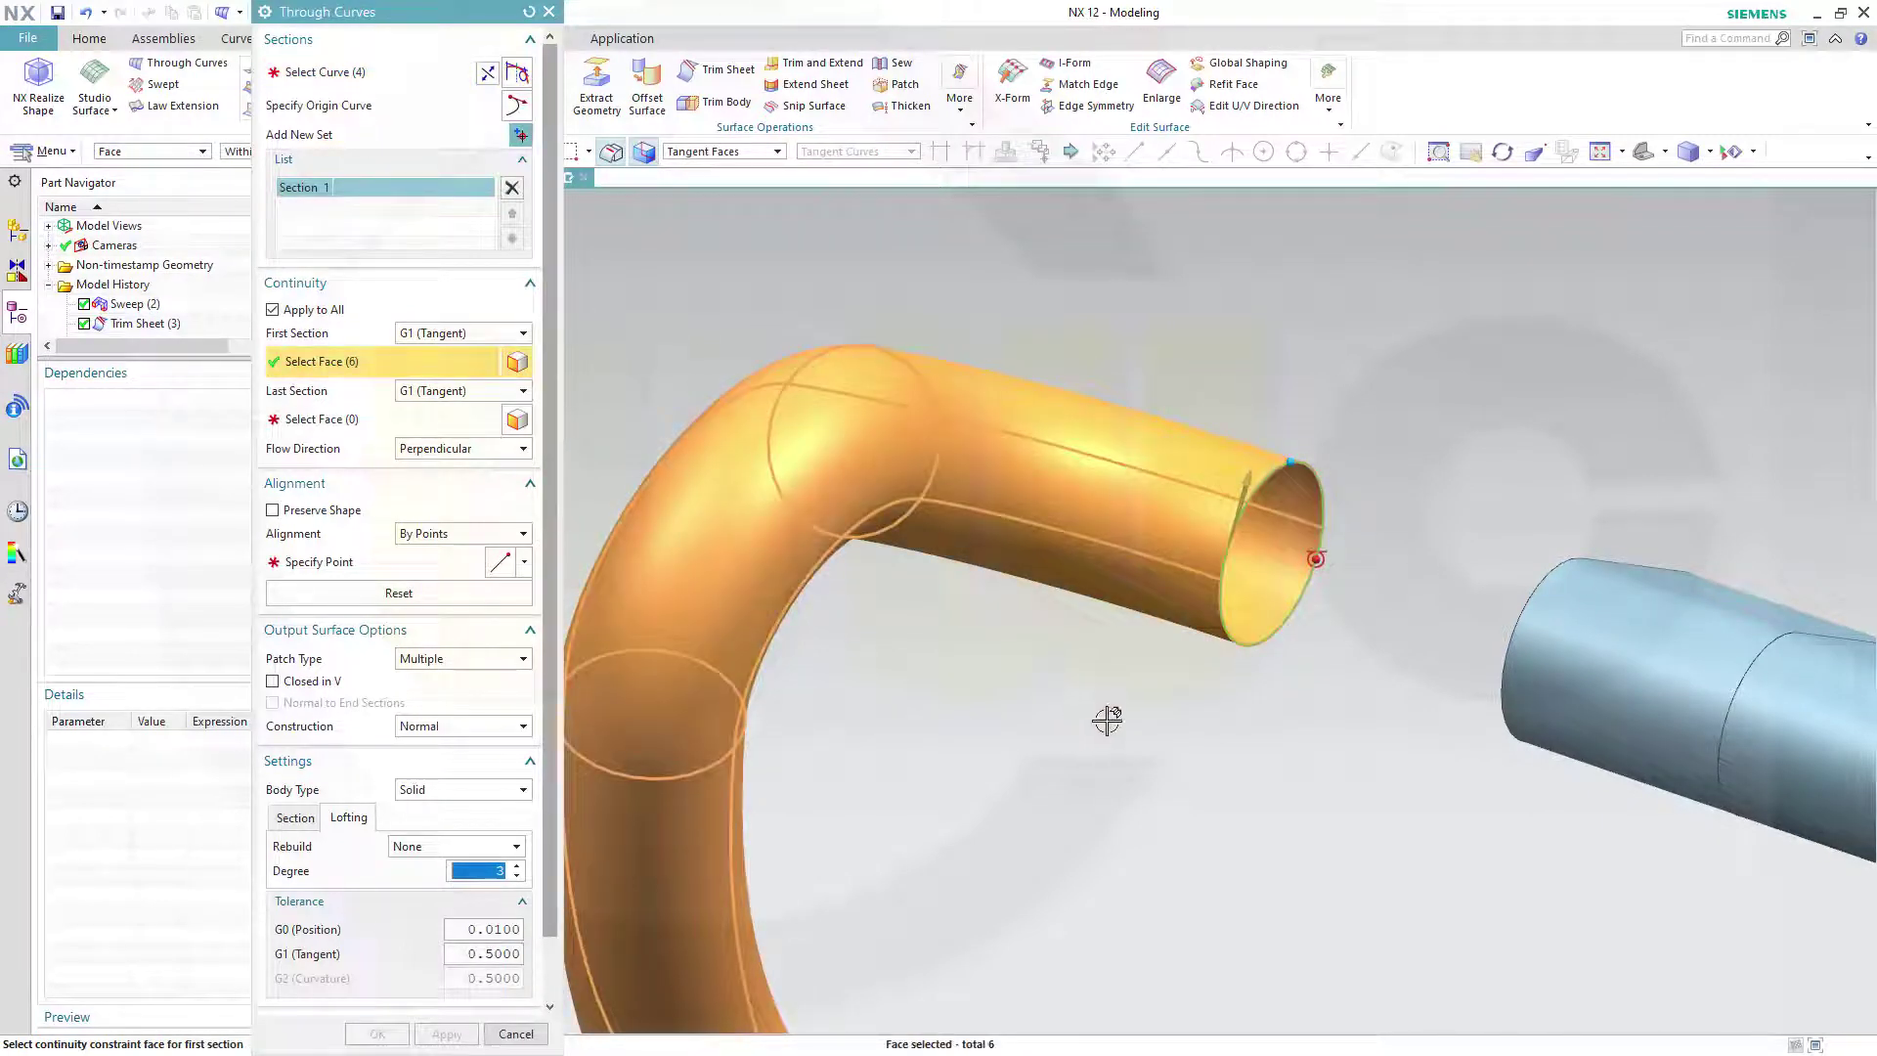
{"action": "middle_click_drag", "start_coordinate": [1107, 720], "coordinate": [1202, 746]}
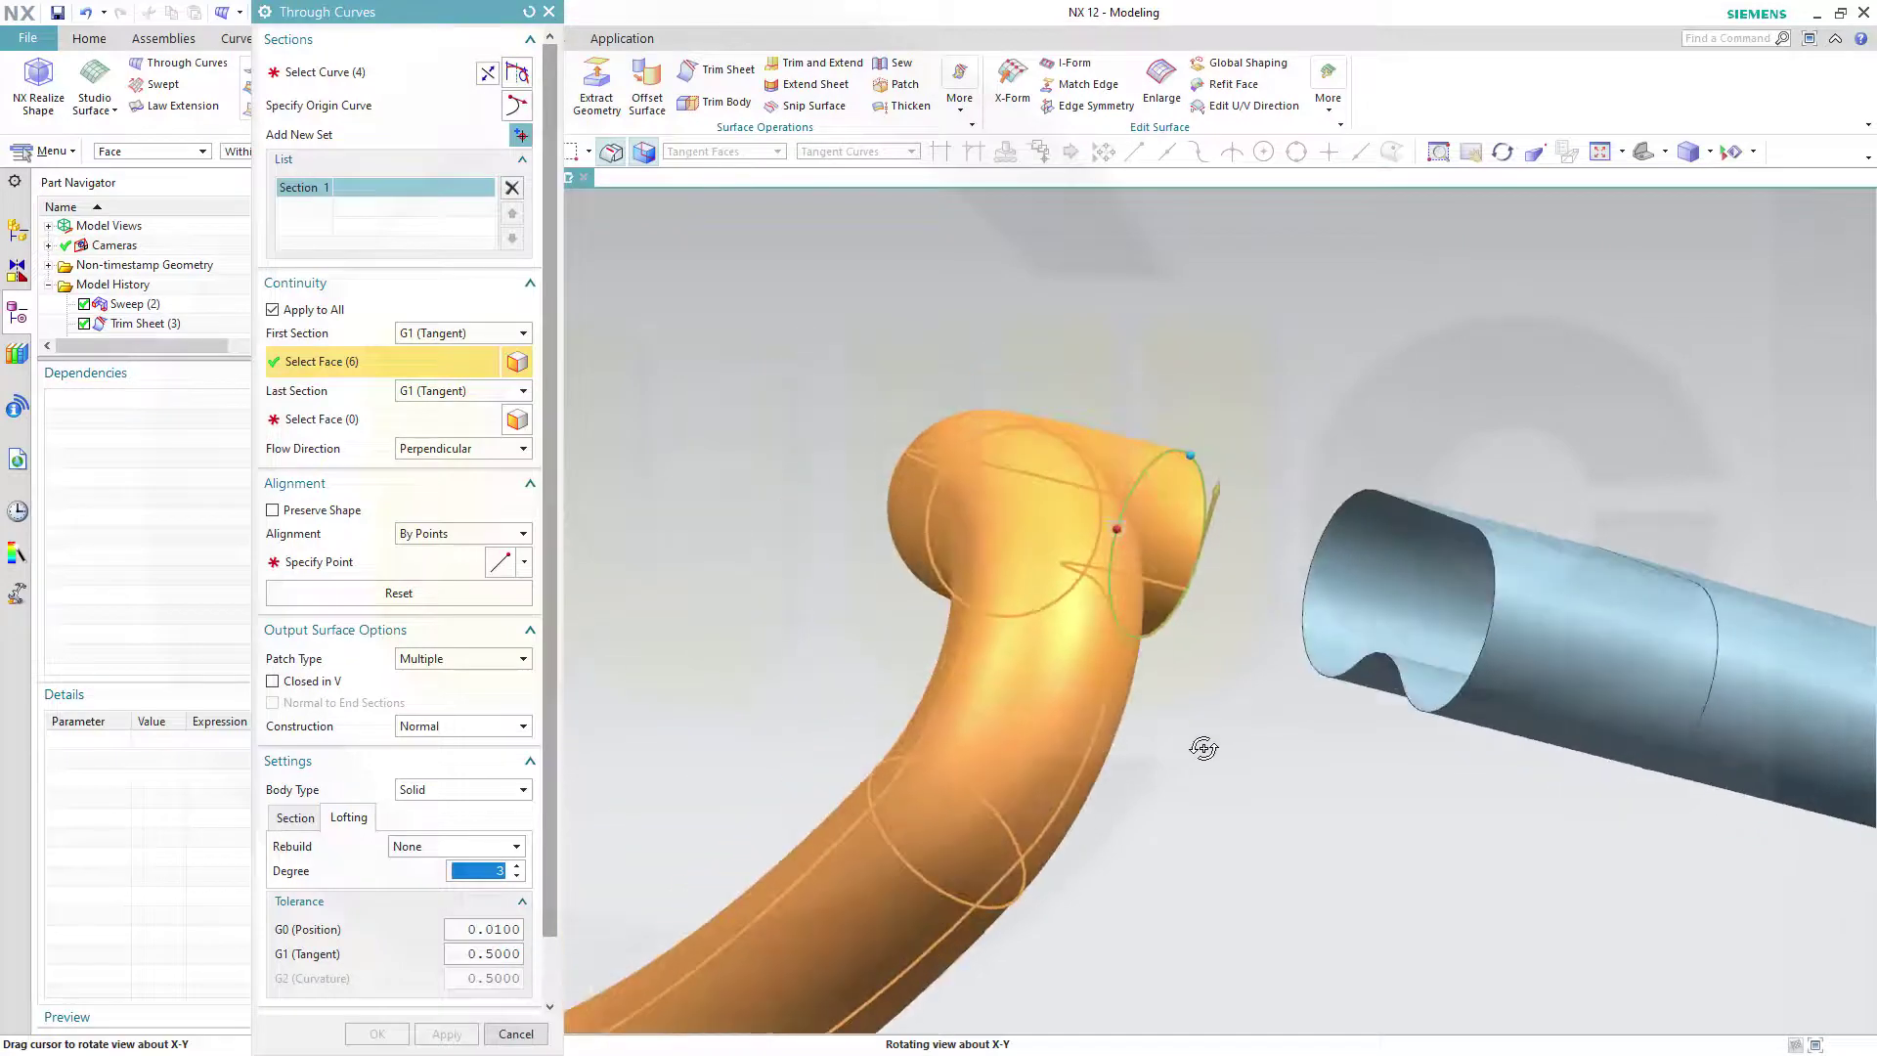
- Add the kidney-shaped sheet's open edge facing the tube as the second section and reverse its direction
{"action": "left_click", "coordinate": [518, 137]}
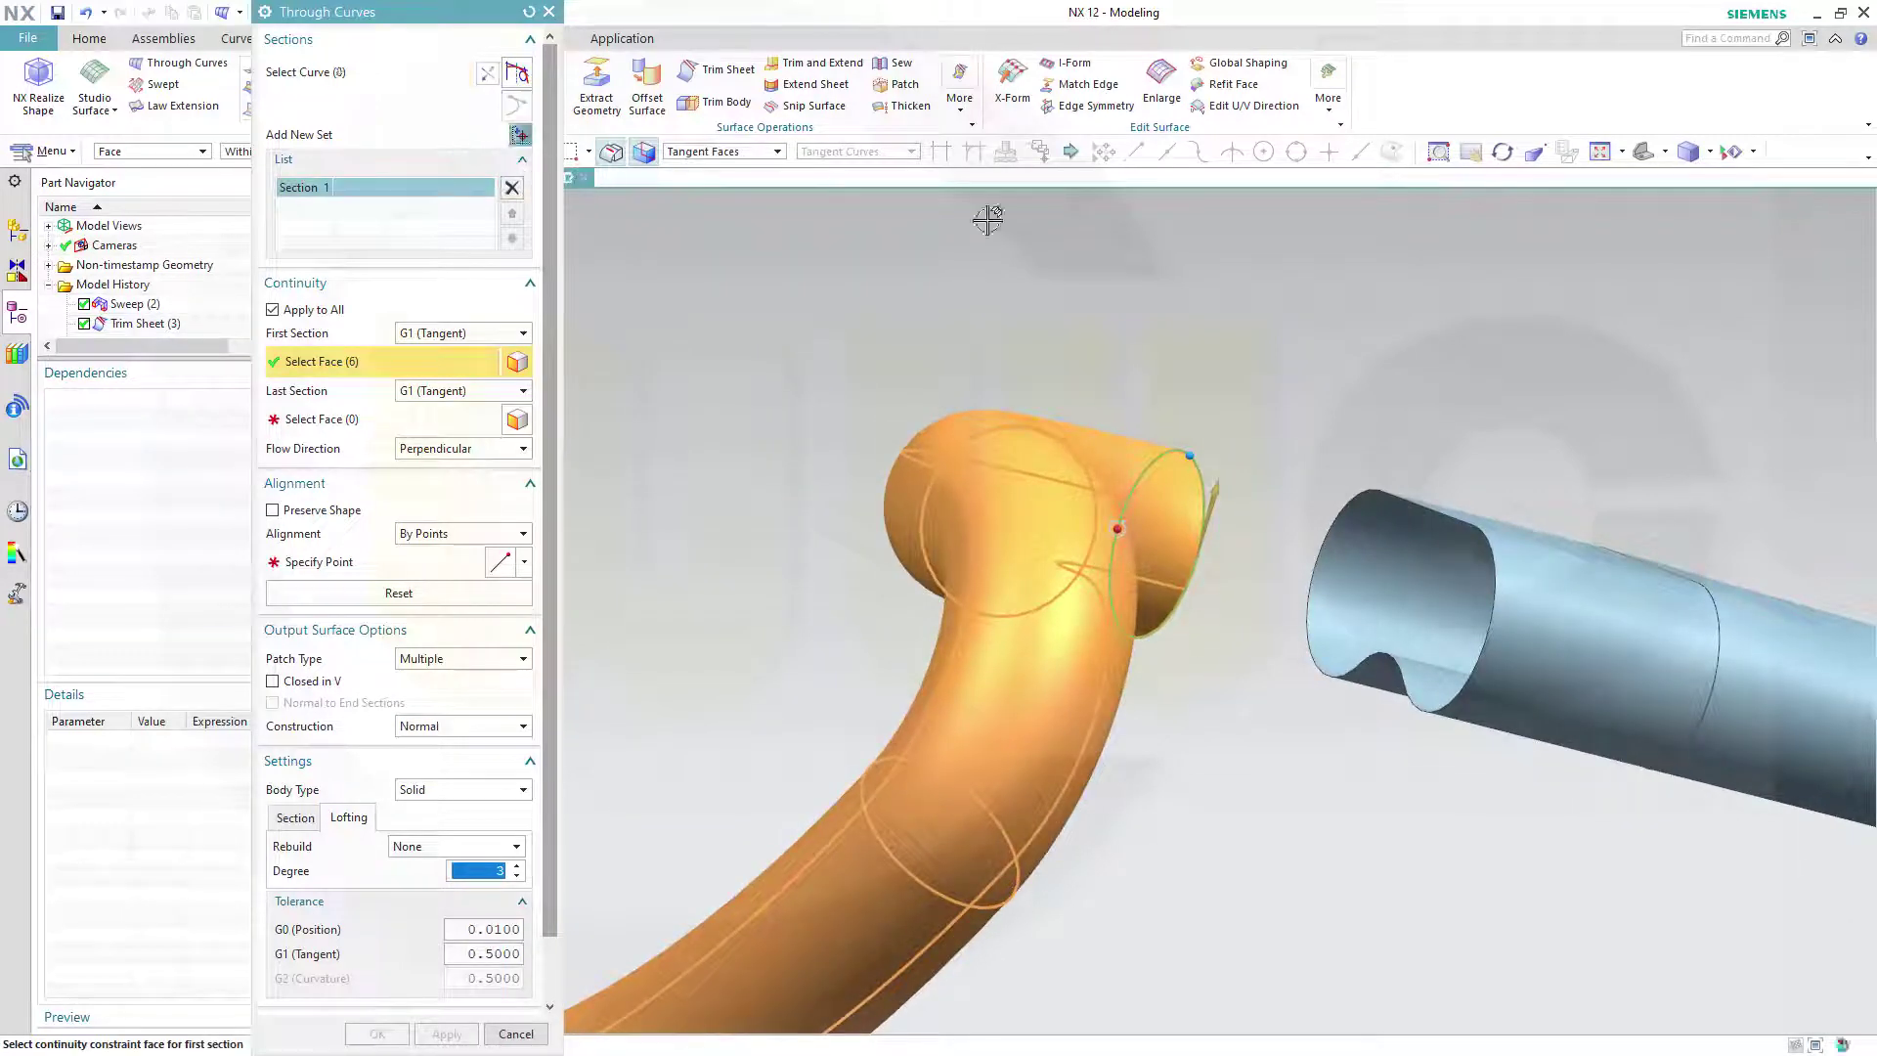
{"action": "left_click", "coordinate": [1487, 592]}
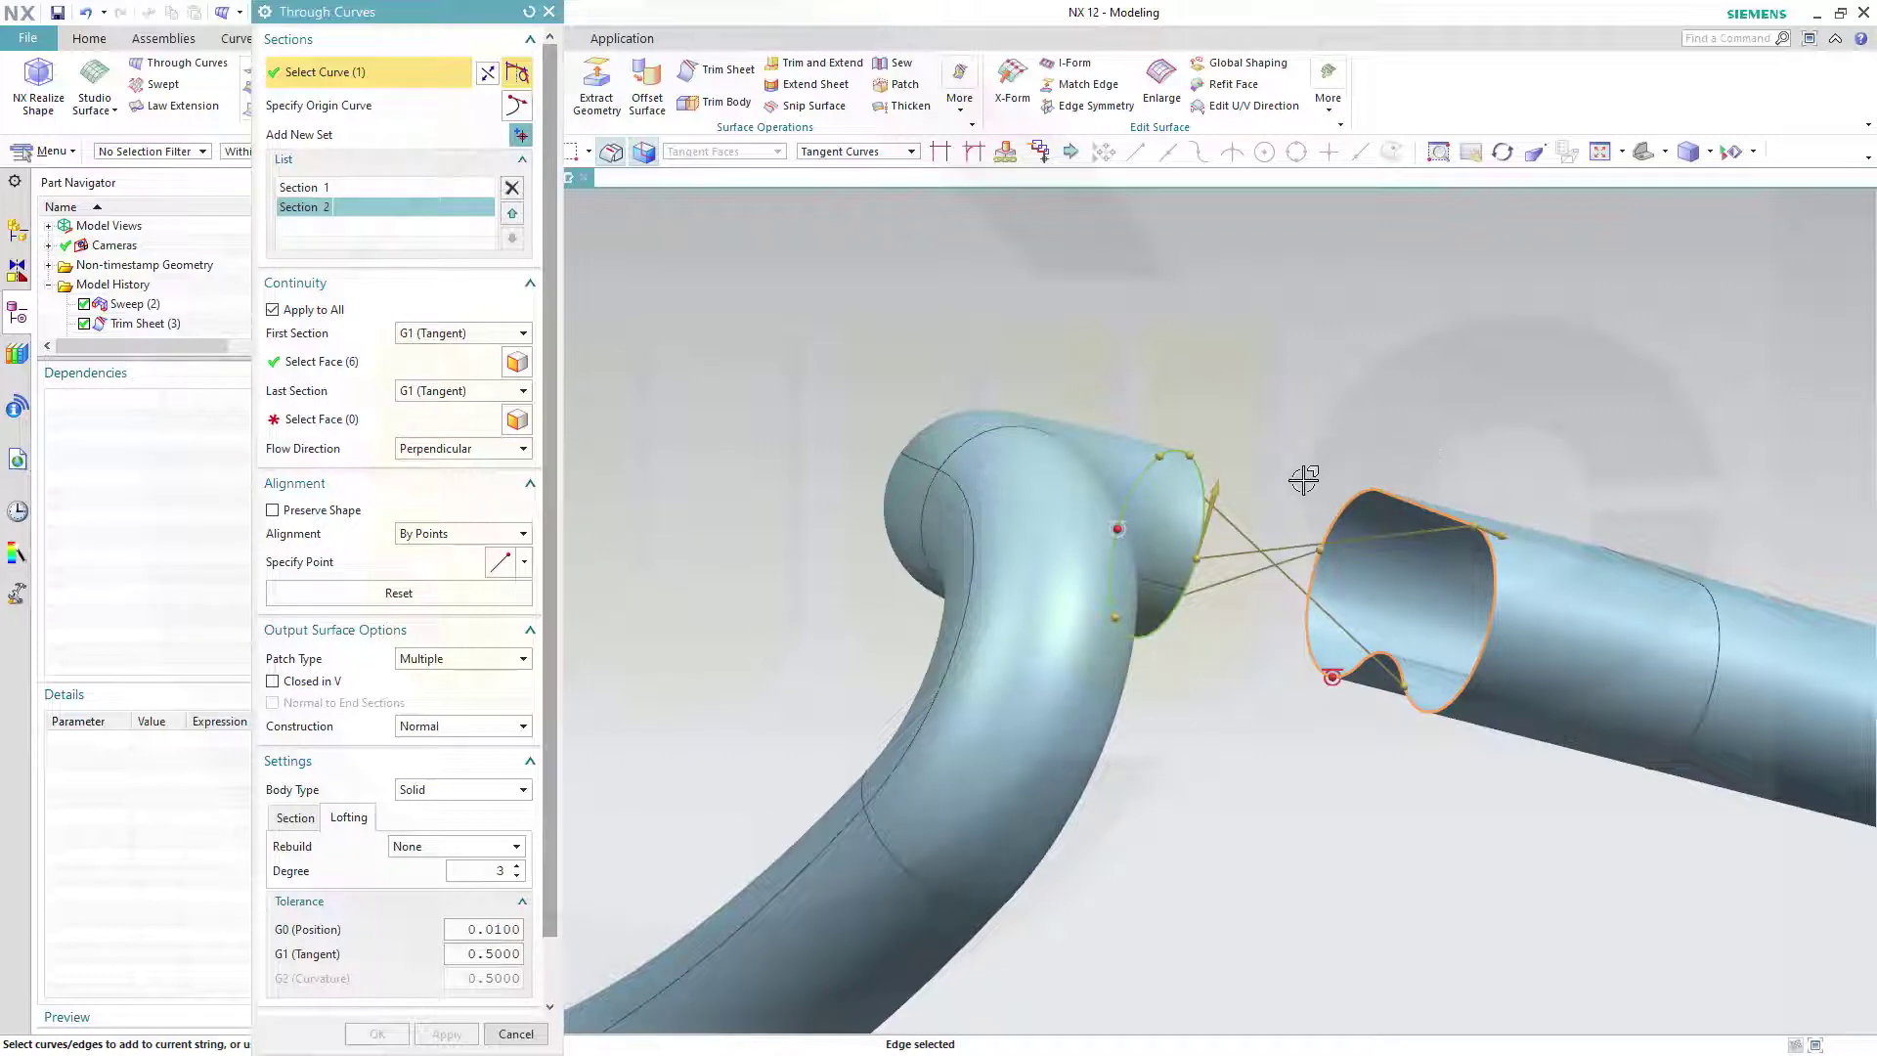
{"action": "middle_click_drag", "start_coordinate": [1304, 479], "coordinate": [1467, 598]}
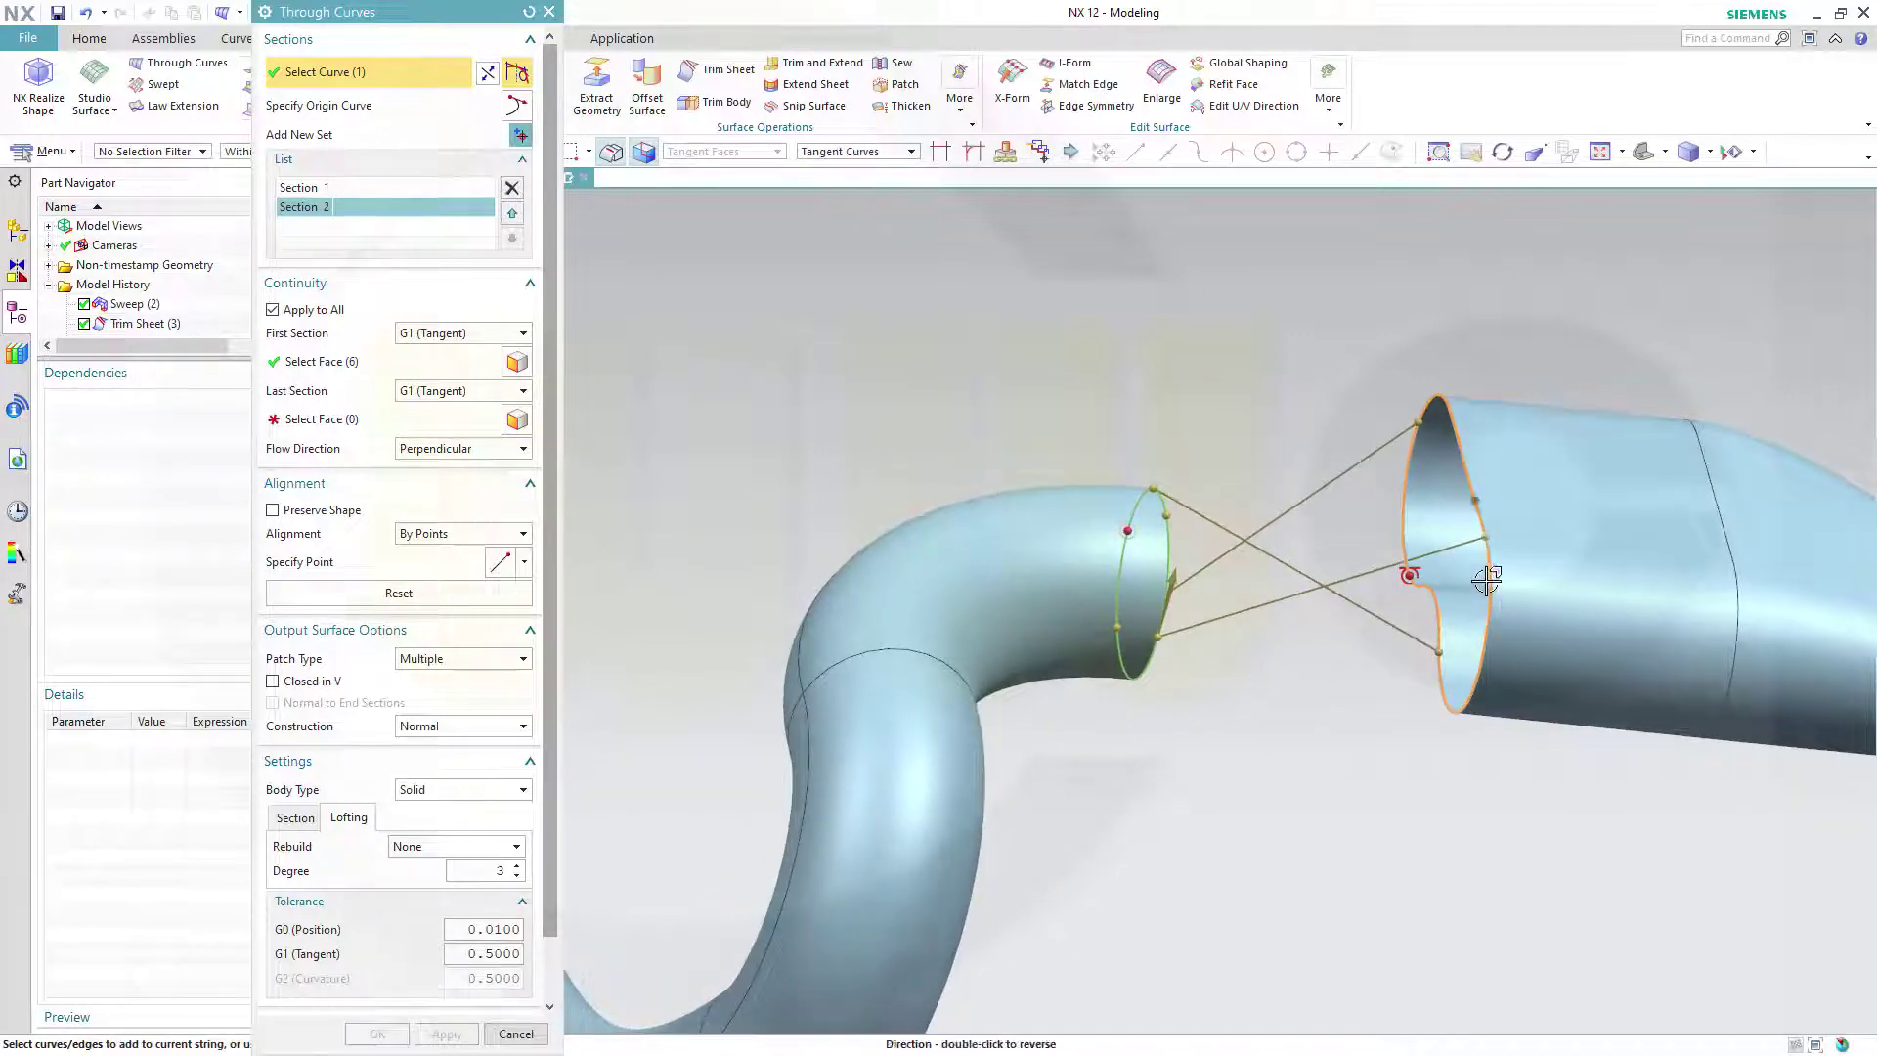
{"action": "double_click", "coordinate": [1486, 580]}
{"action": "mouse_move", "coordinate": [1242, 505]}
{"action": "middle_mouse_down"}
{"action": "mouse_move", "coordinate": [1257, 486]}
{"action": "mouse_move", "coordinate": [1278, 515]}
{"action": "mouse_move", "coordinate": [1248, 495]}
{"action": "middle_mouse_up"}
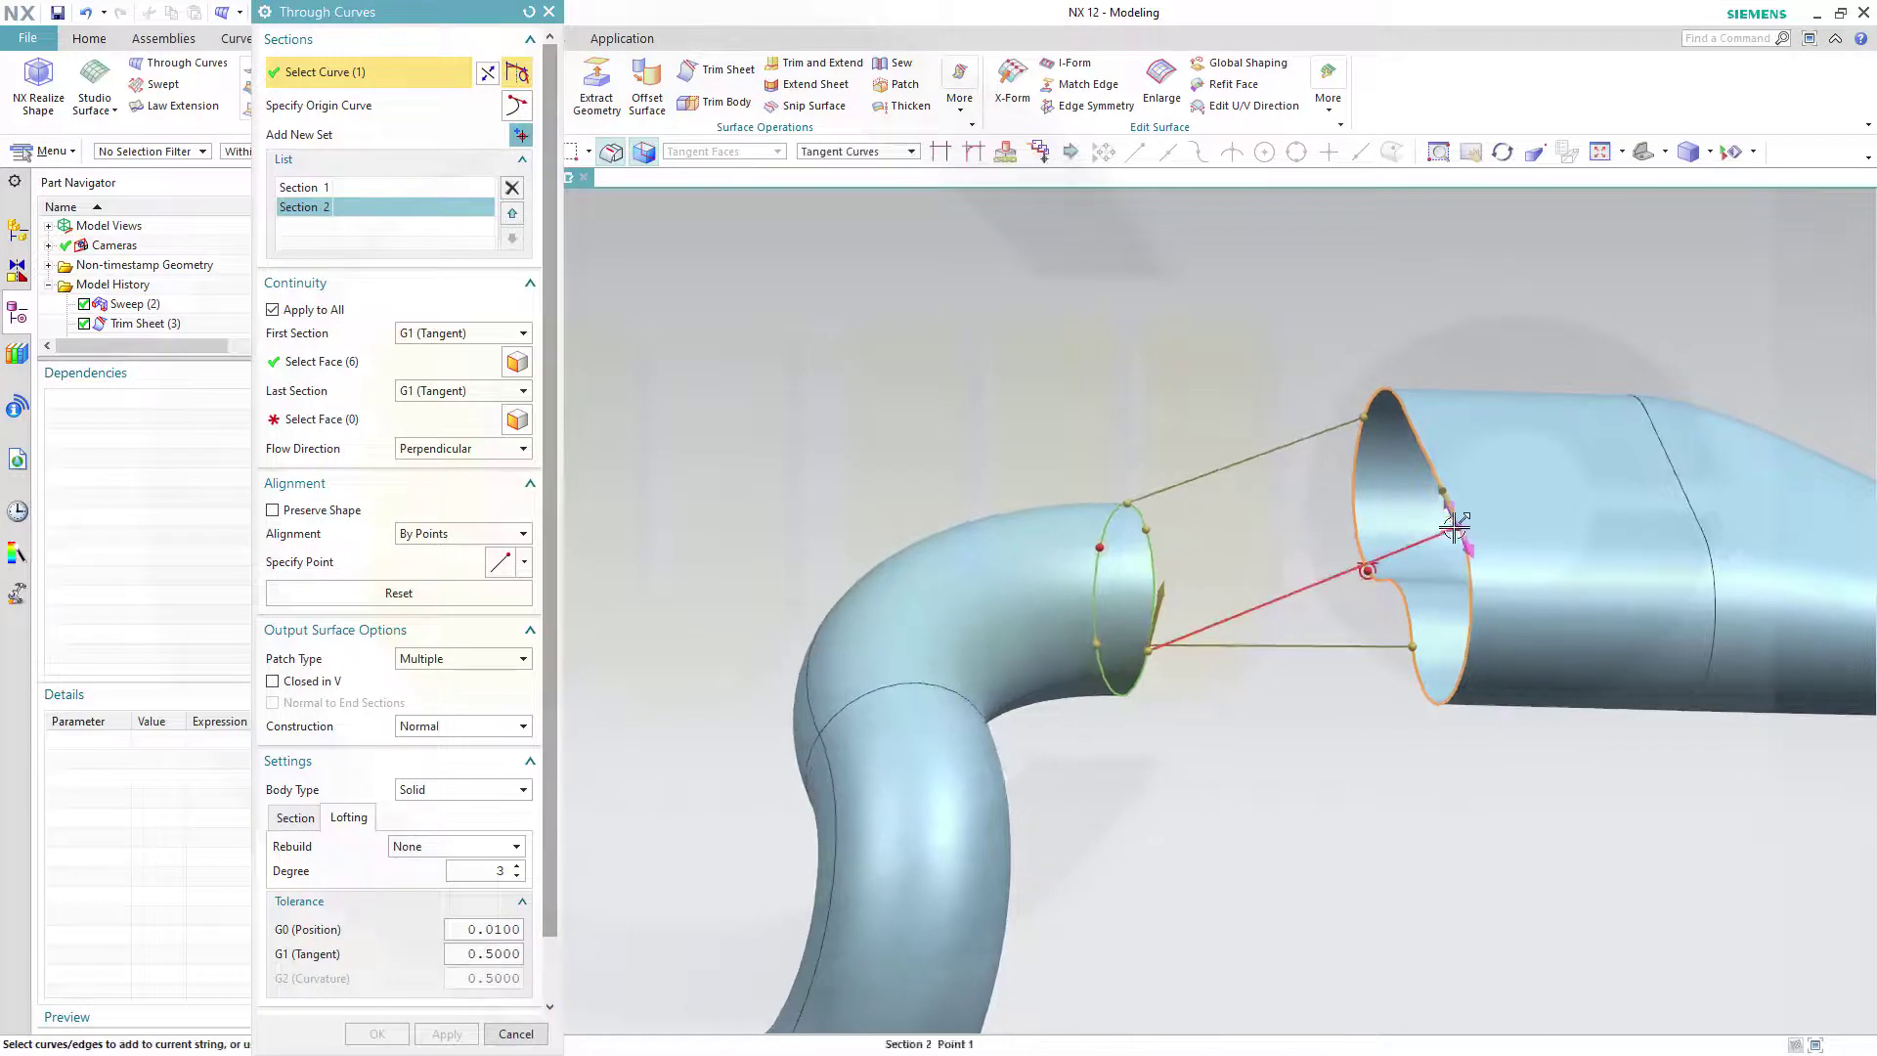
- Align the surface by moving the kidney section's point to about 85% and setting the circular section's point to 45%
{"action": "left_click_drag", "start_coordinate": [1460, 526], "coordinate": [1463, 668]}
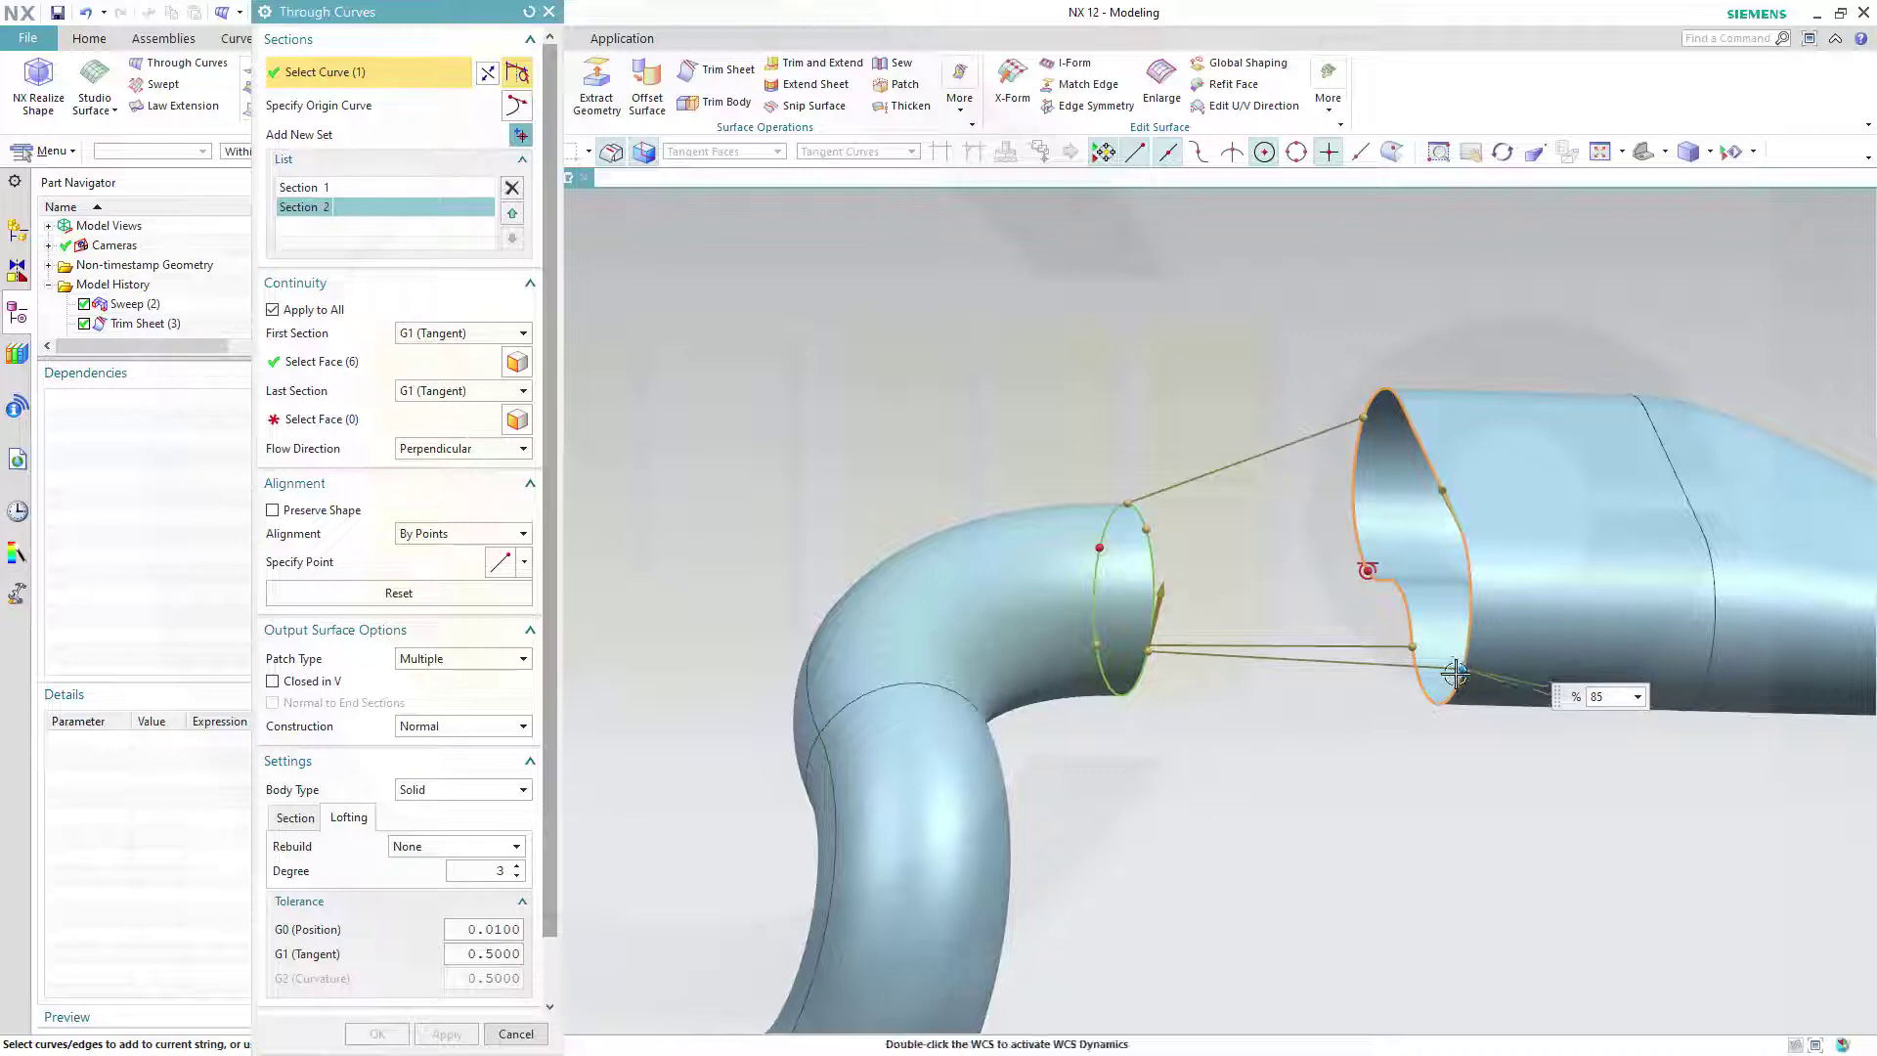
{"action": "middle_click_drag", "start_coordinate": [1318, 590], "coordinate": [1439, 616]}
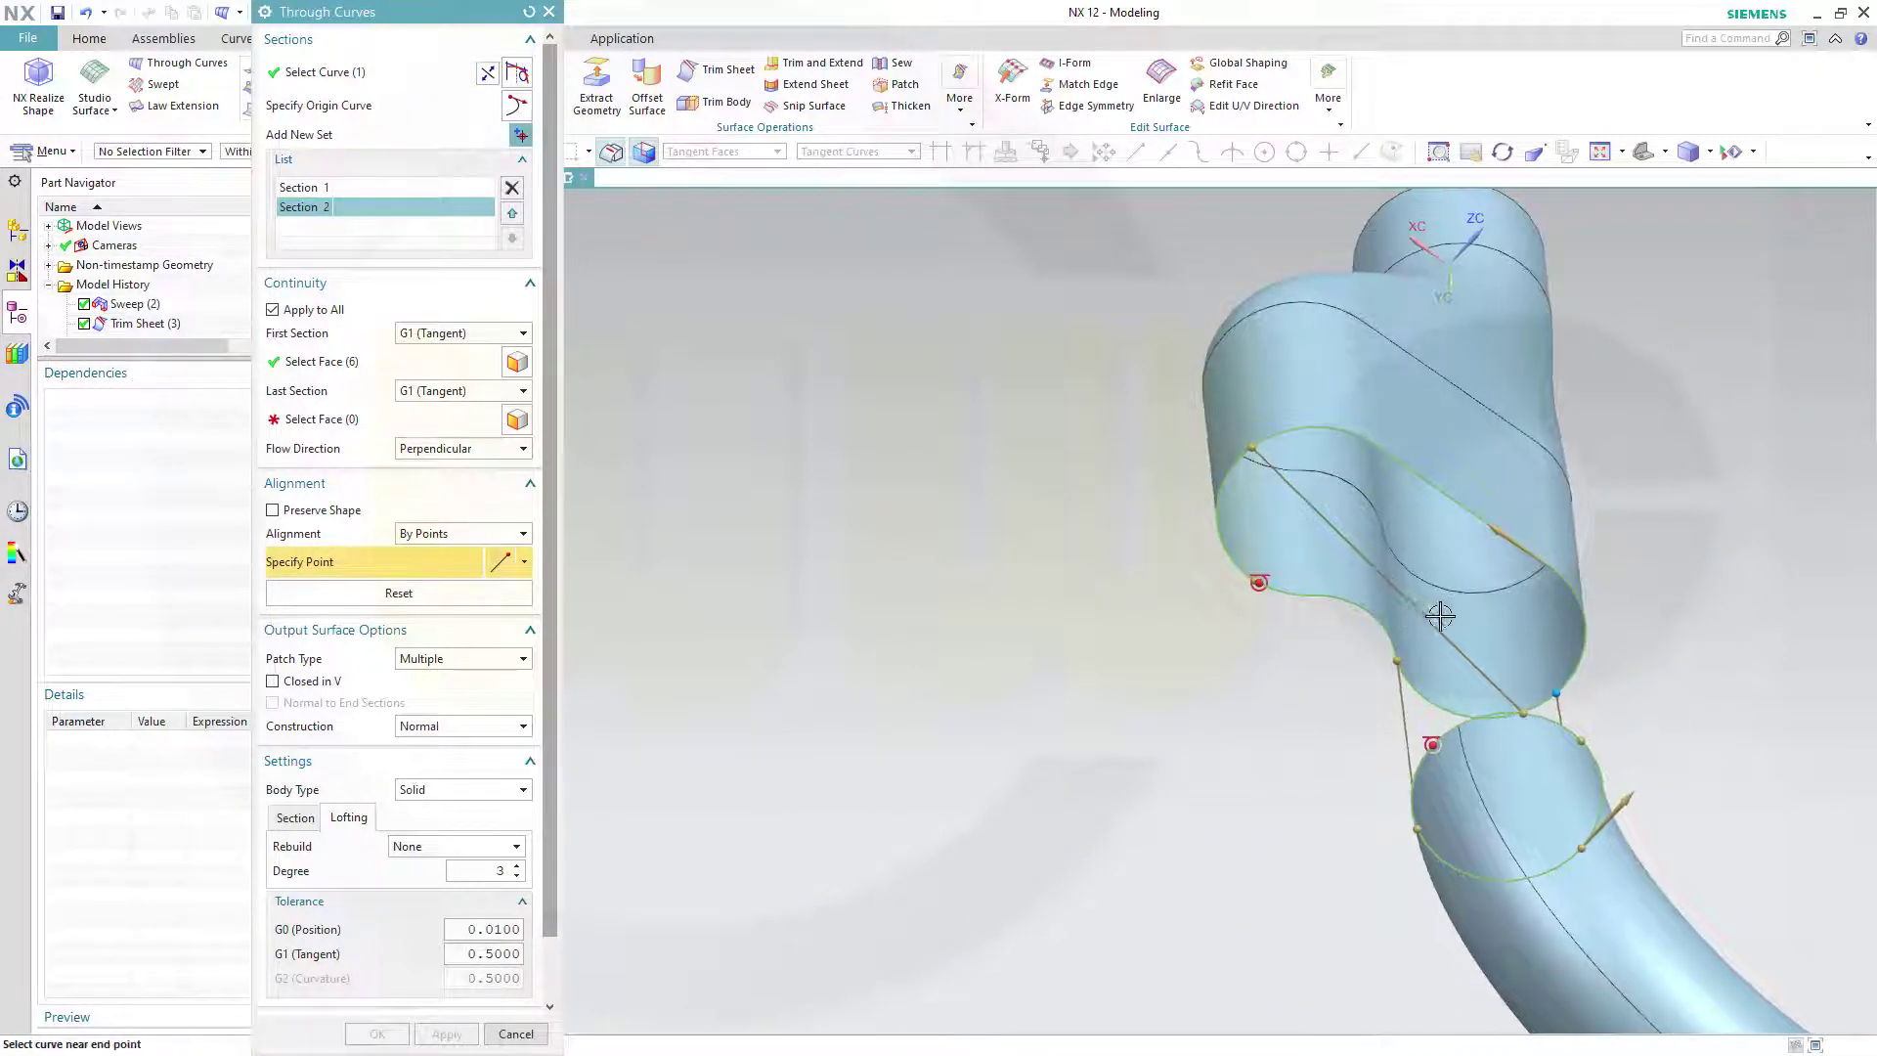
{"action": "left_click_drag", "start_coordinate": [1524, 713], "coordinate": [1564, 704]}
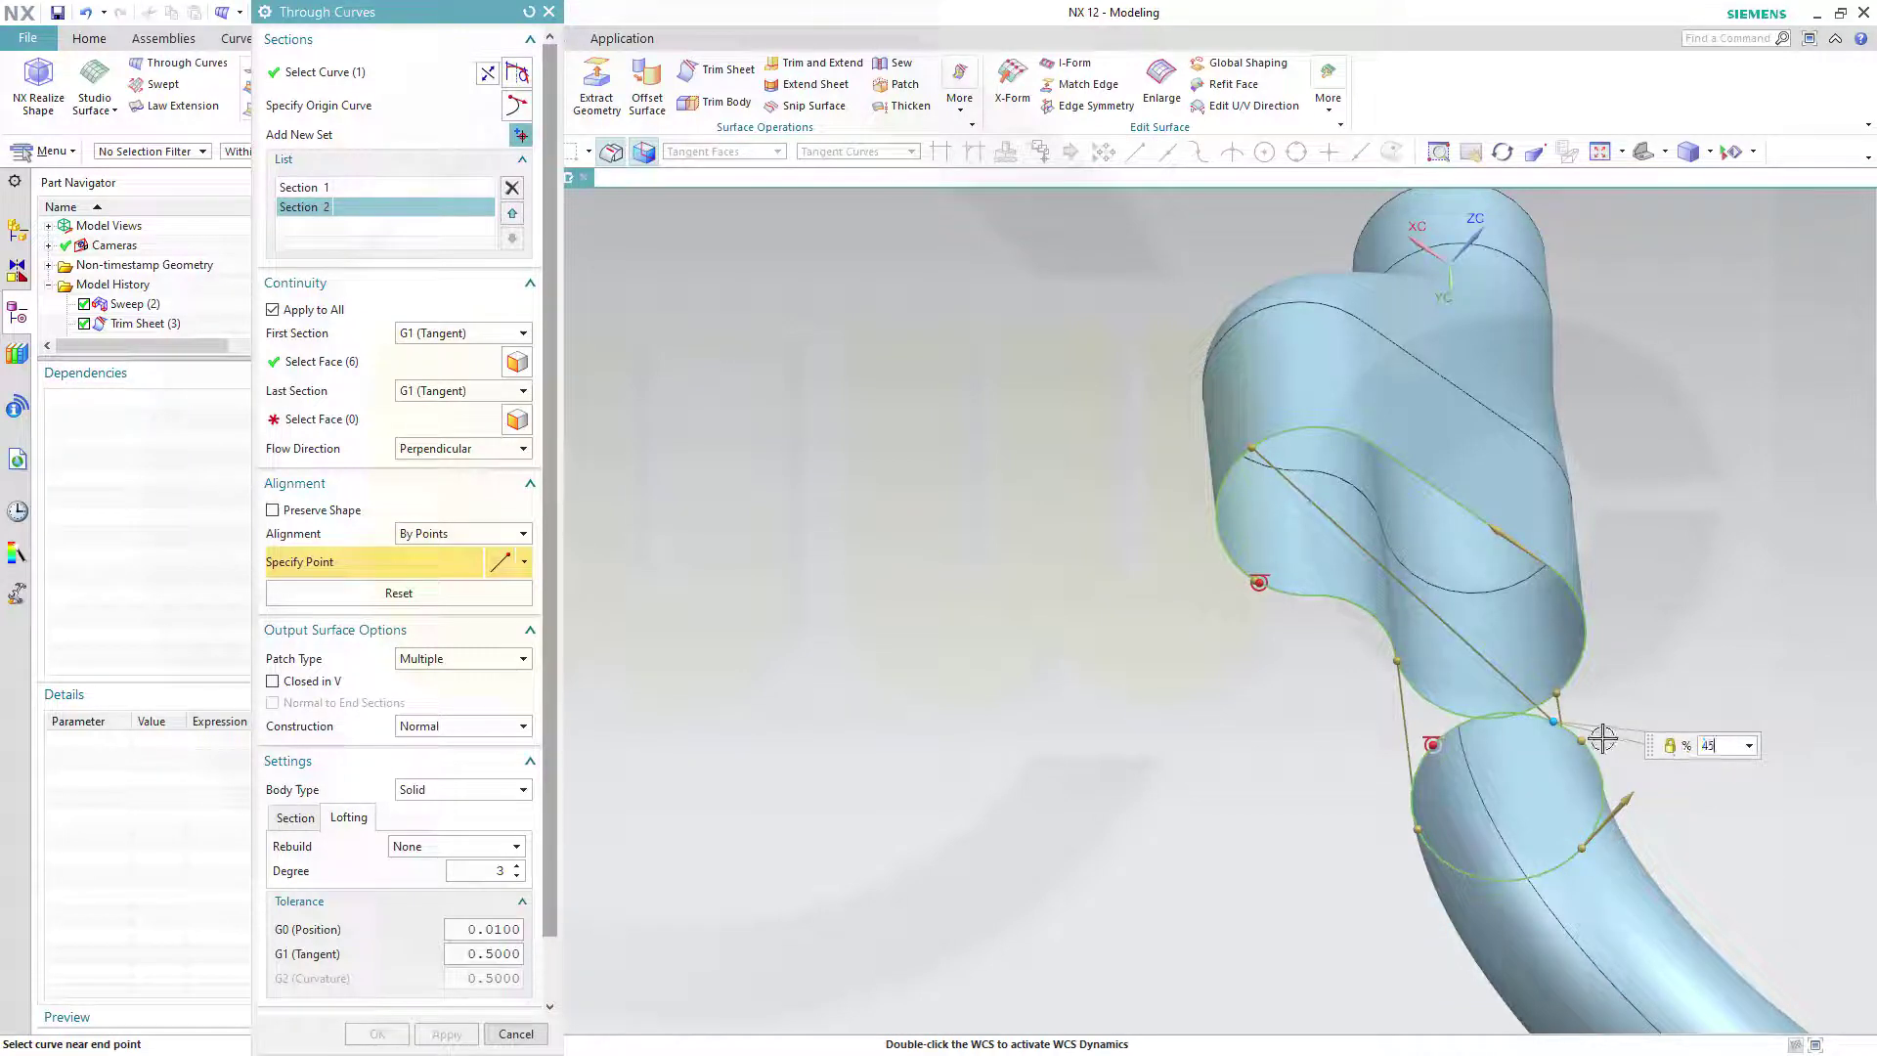
{"action": "key", "text": "Return"}
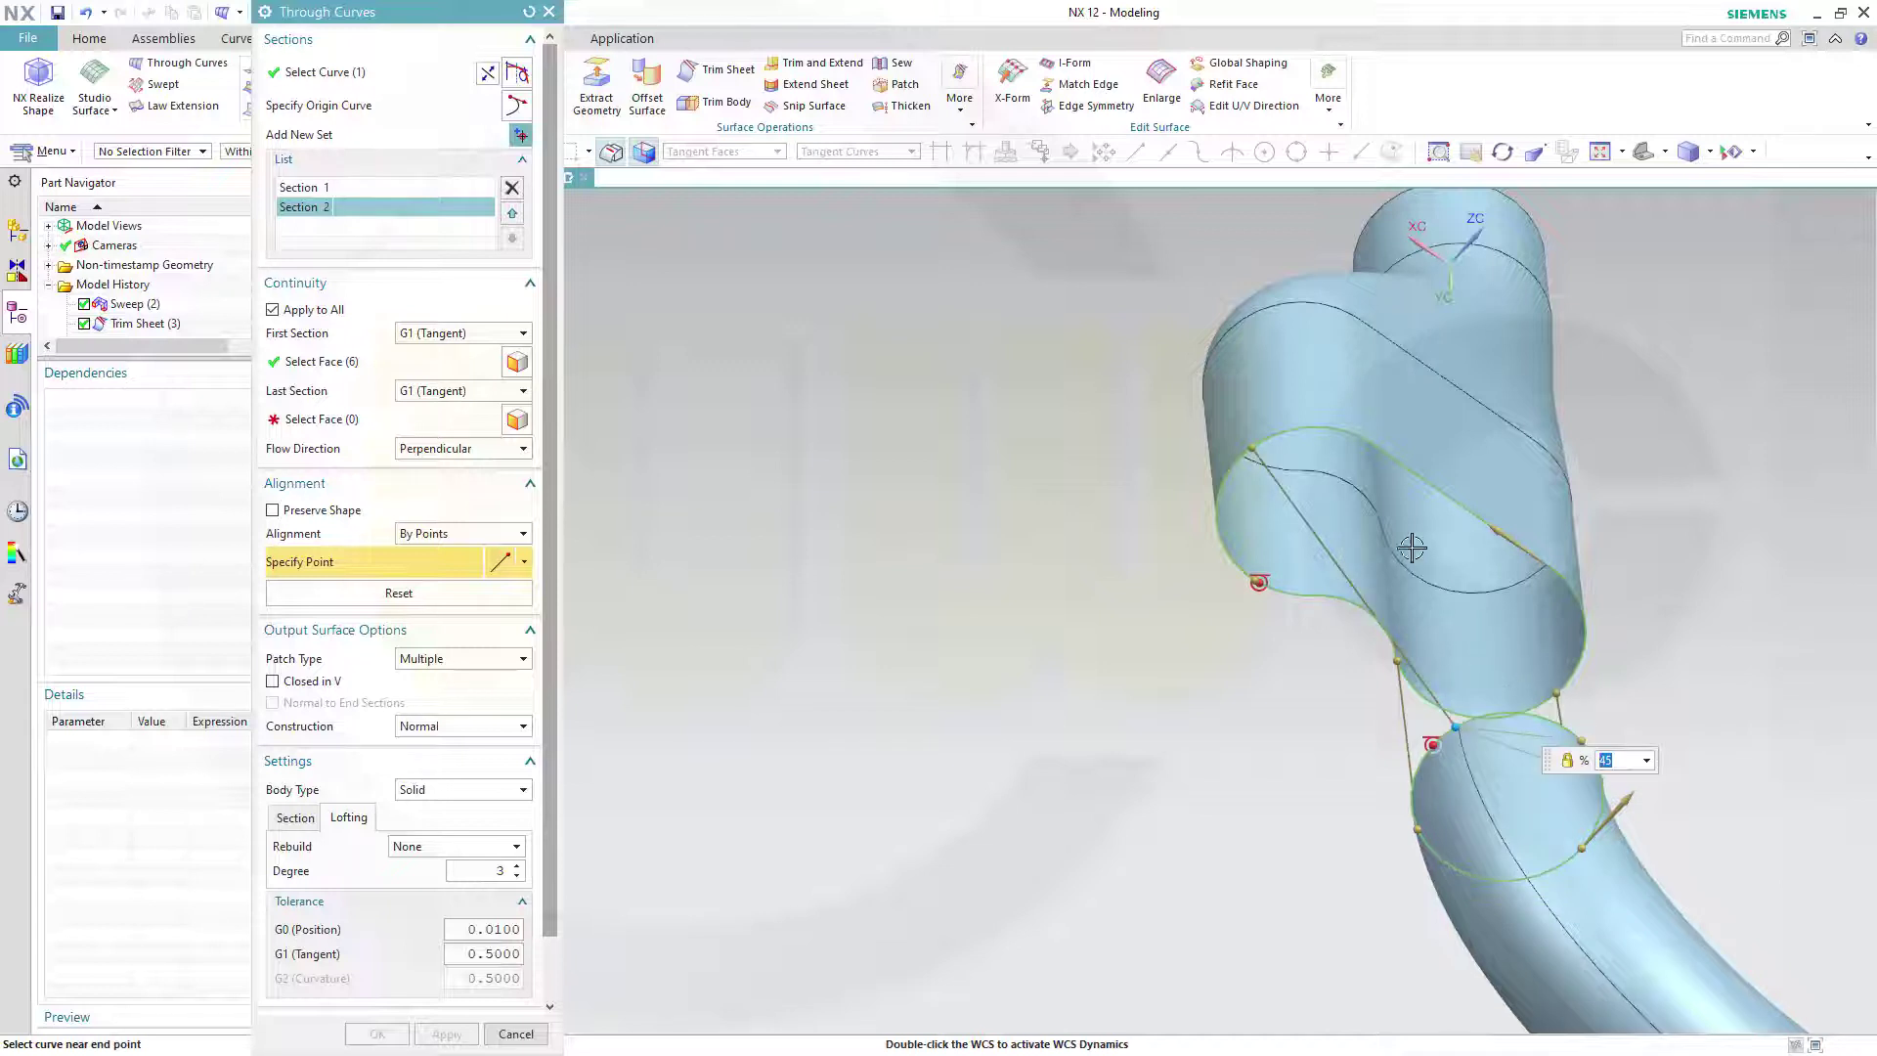
- Make the last section tangent to the kidney-shaped sheet's face, set the body type to Sheet and create the surface
{"action": "left_click", "coordinate": [351, 421]}
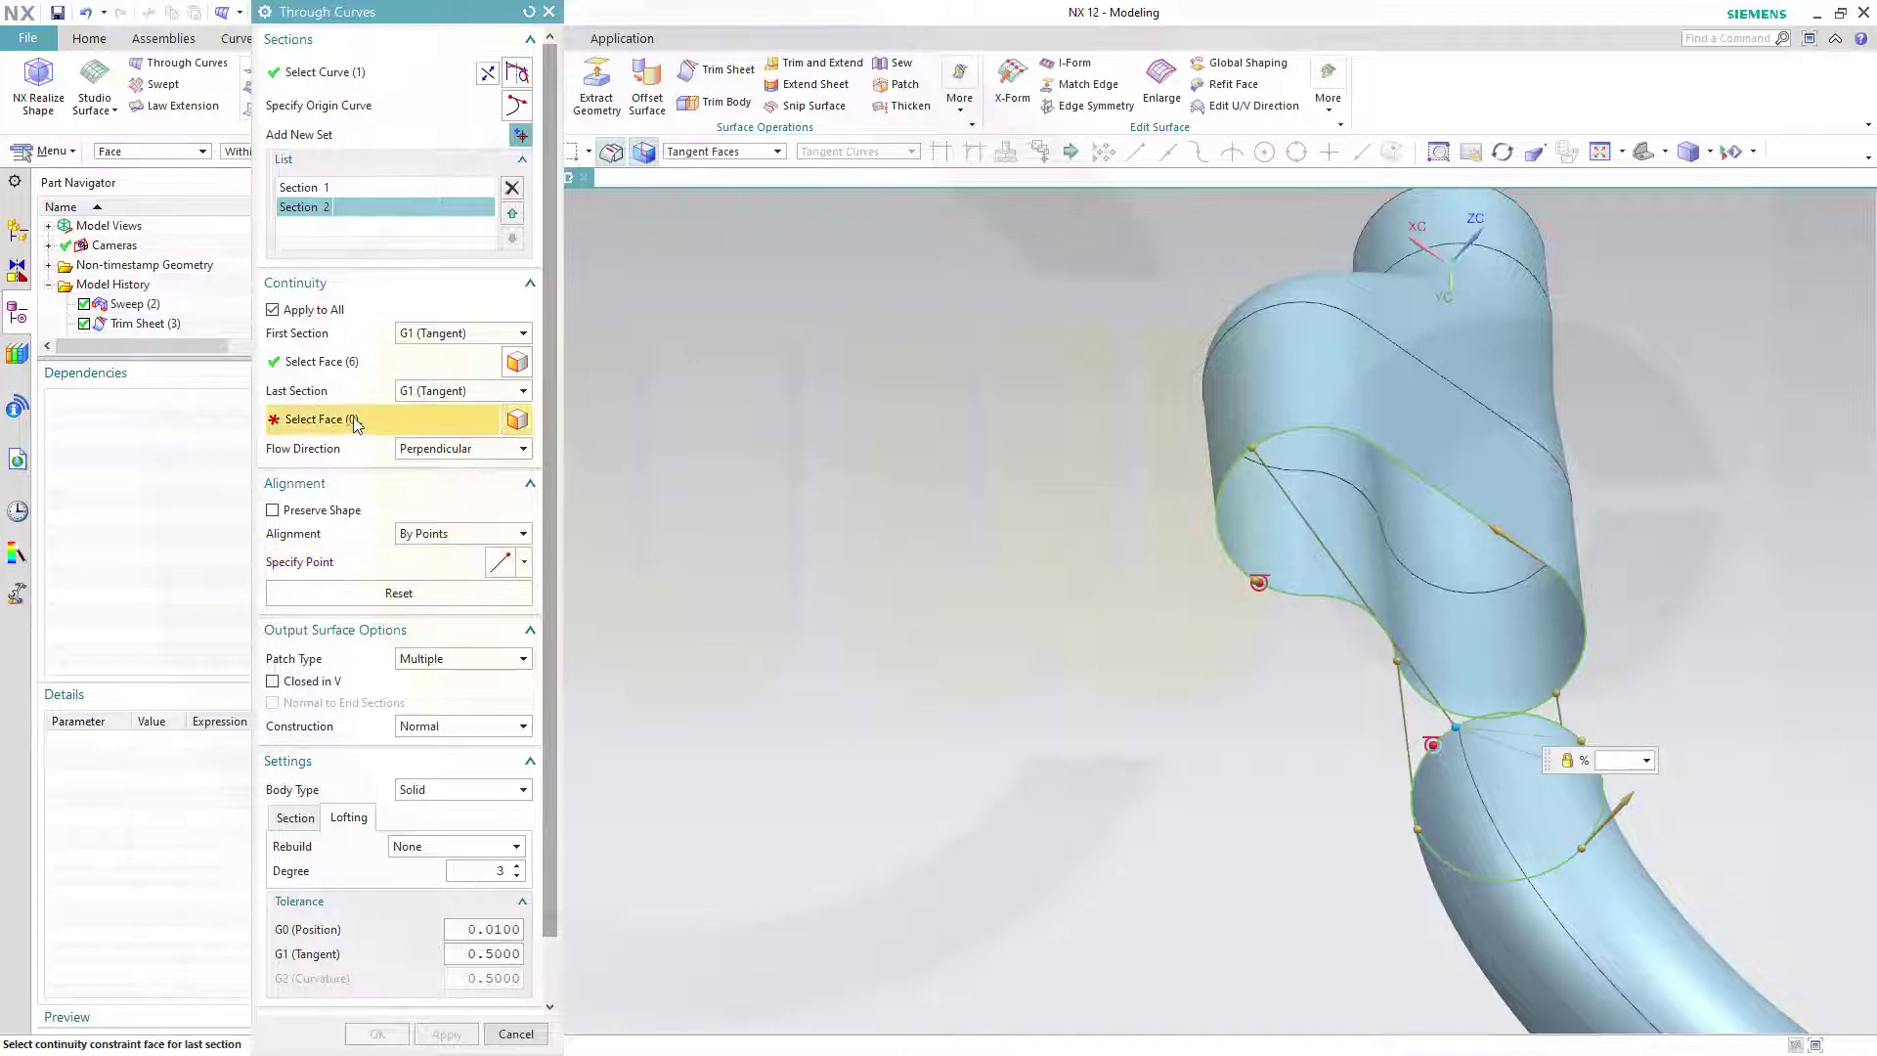
{"action": "left_click", "coordinate": [1489, 452]}
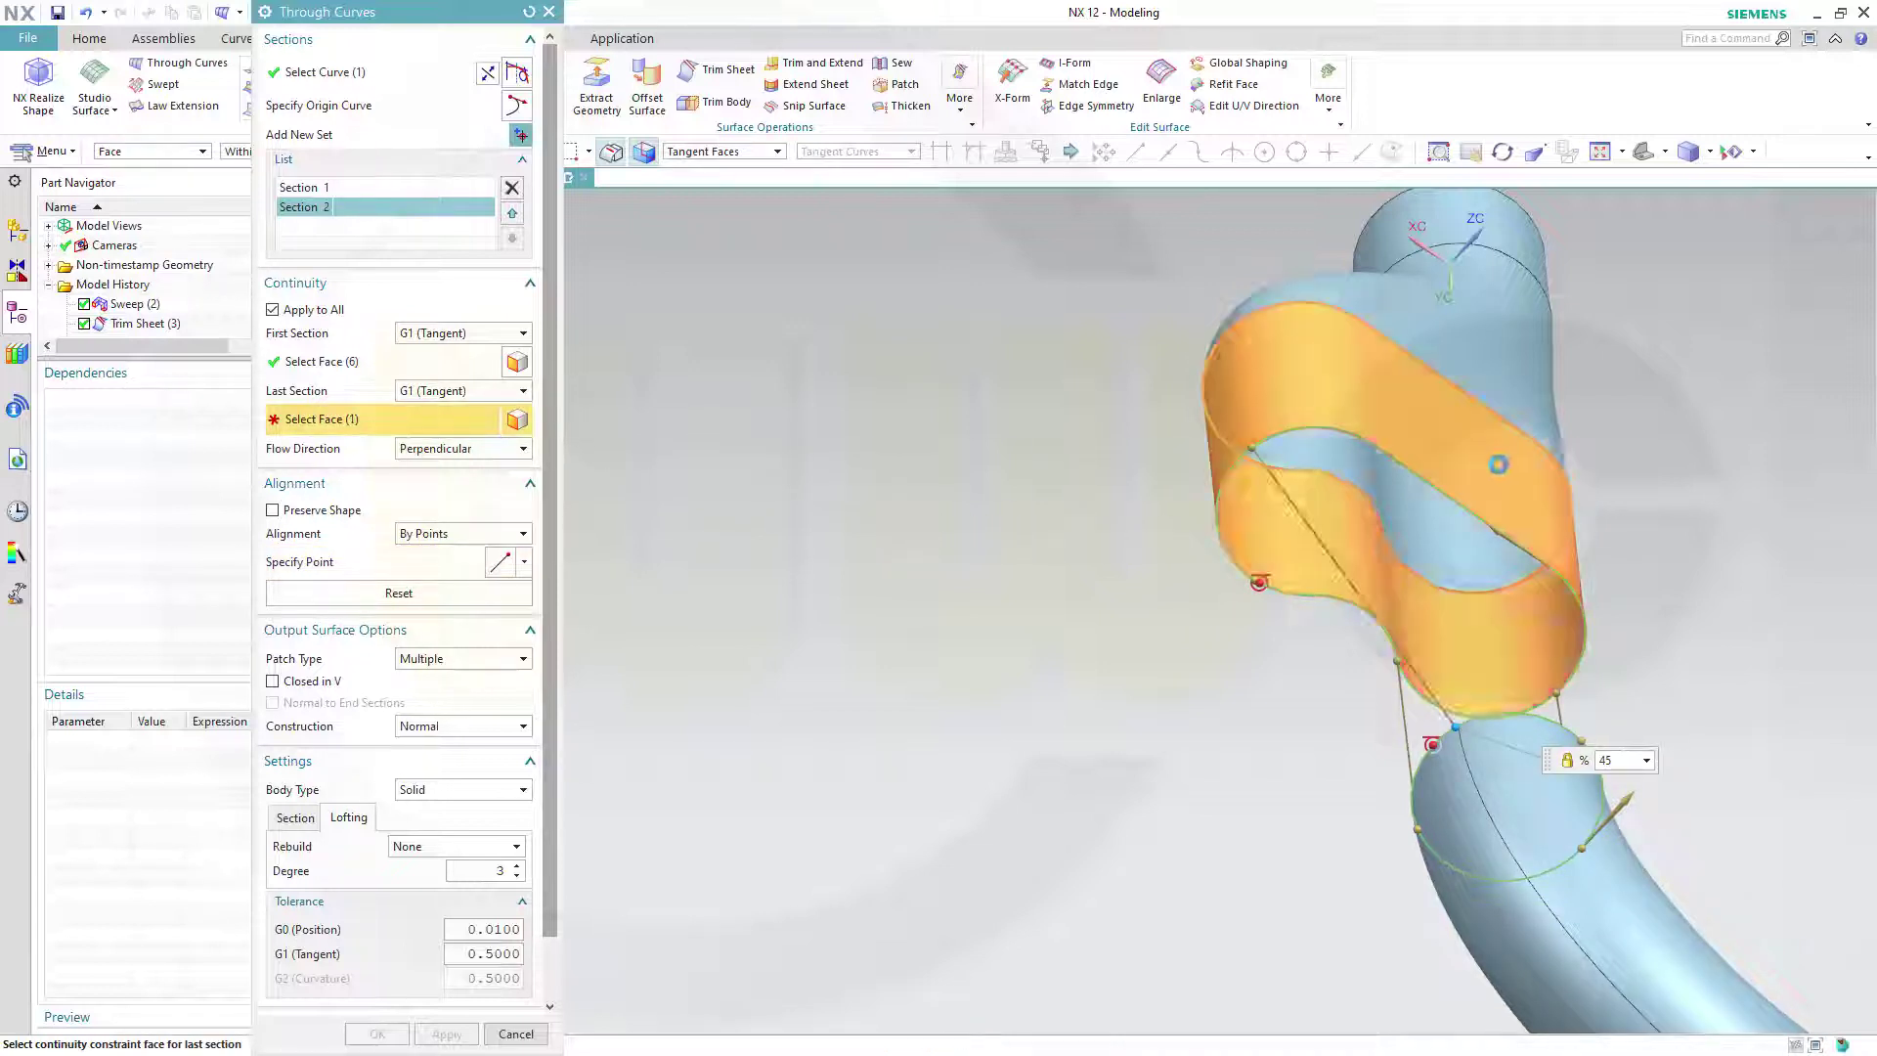
{"action": "left_click", "coordinate": [525, 792]}
{"action": "left_click", "coordinate": [472, 829]}
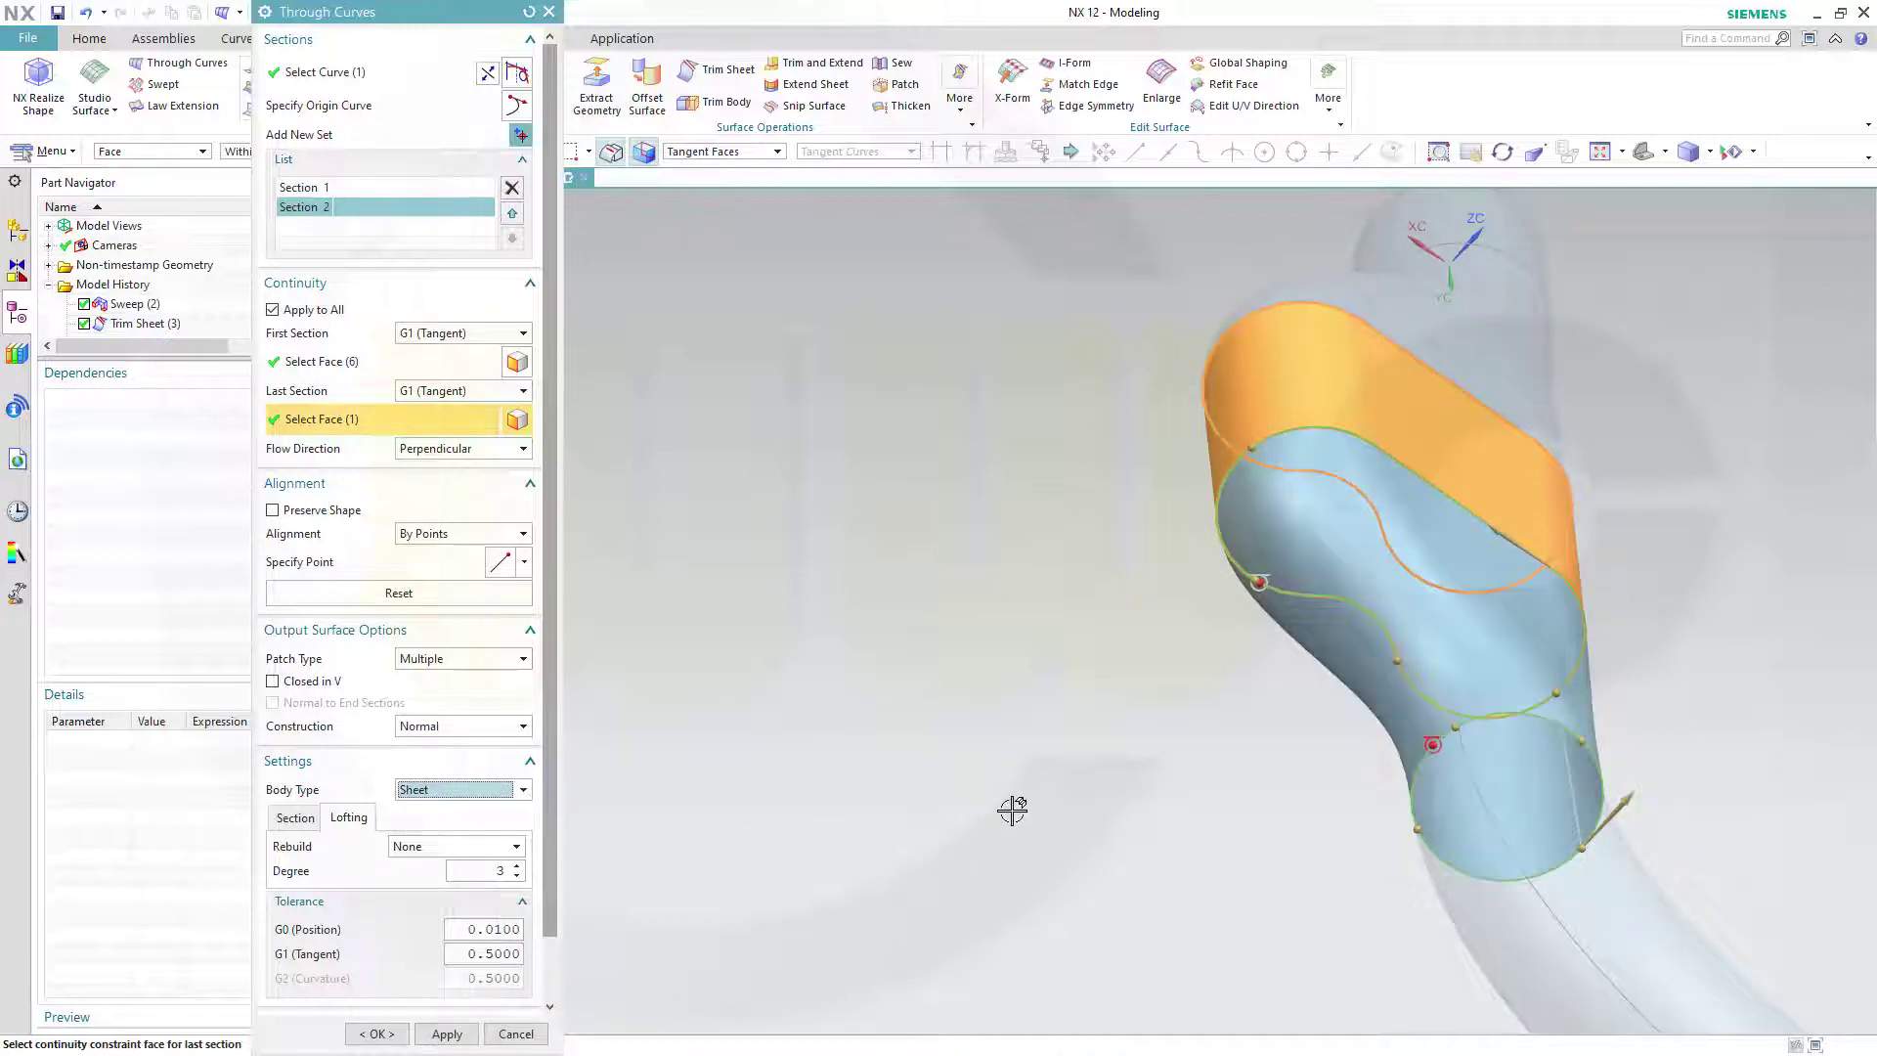
{"action": "left_click", "coordinate": [374, 1034]}
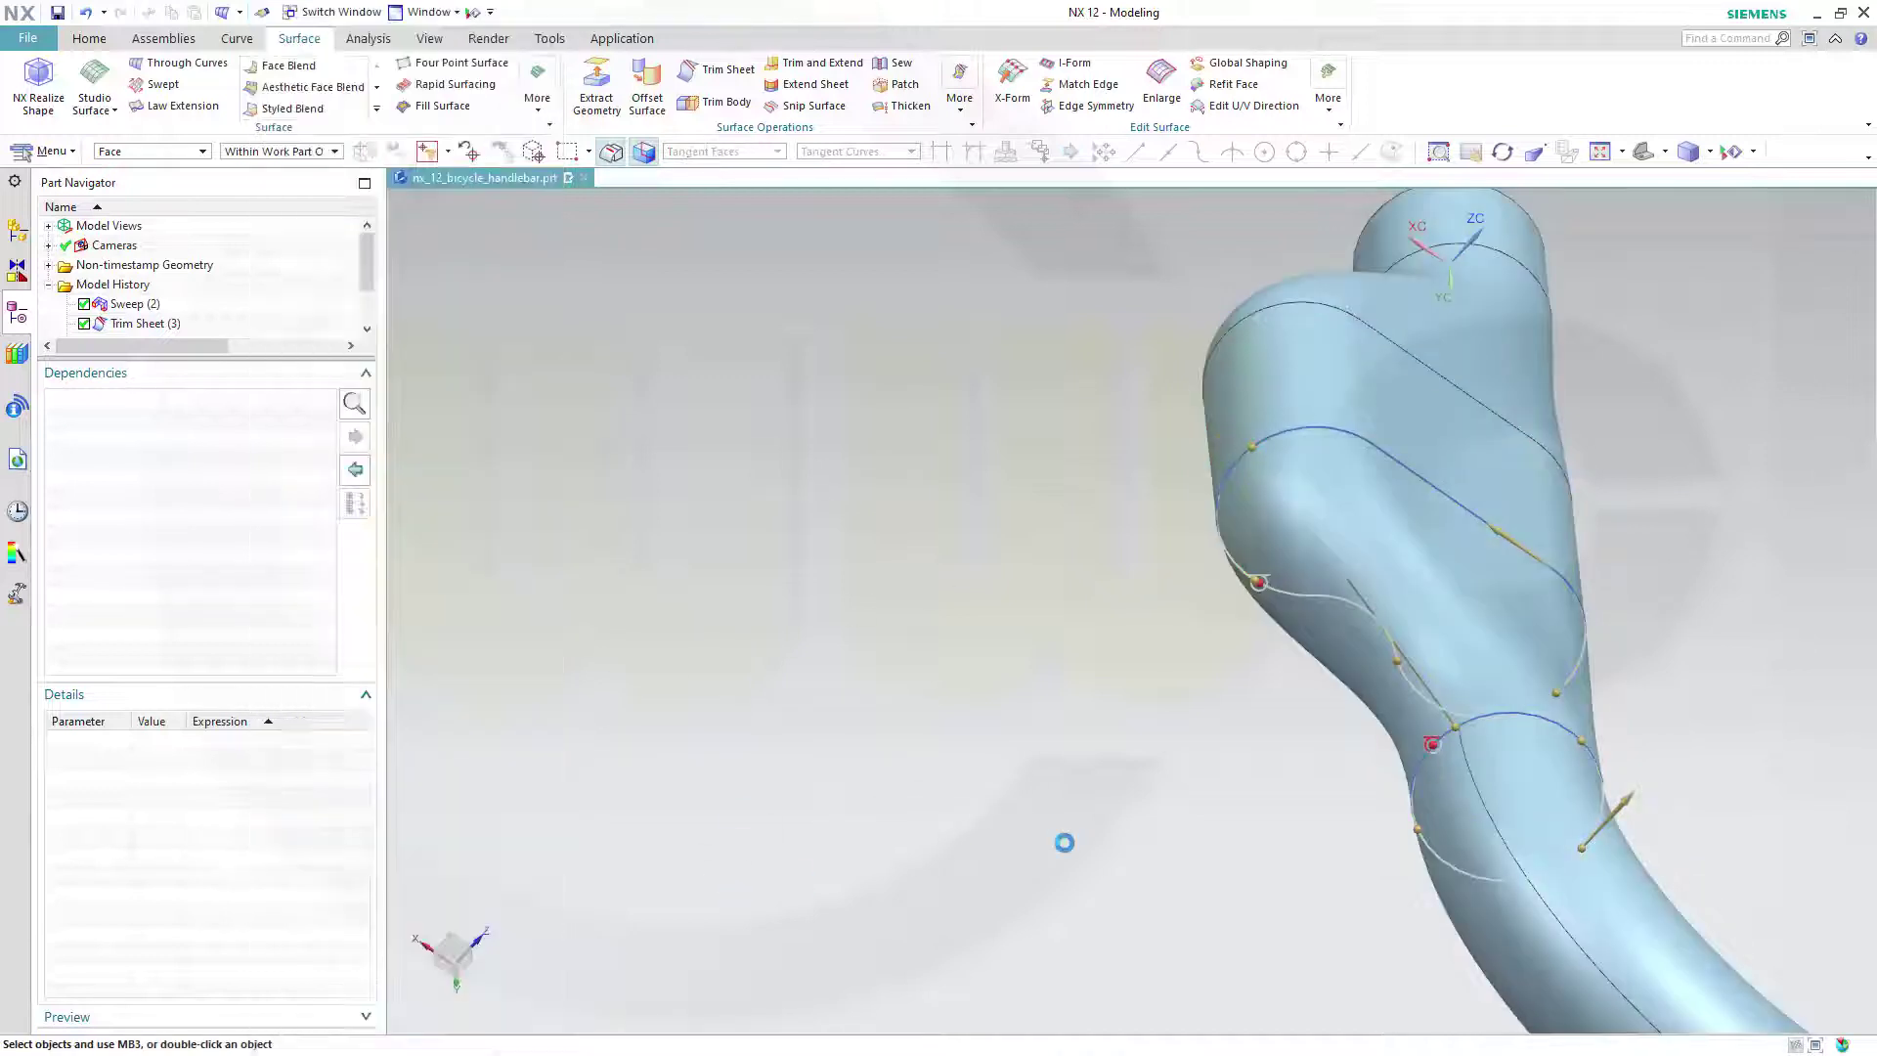
- Sew the short cylinder as target with both connecting surfaces, the kidney-shaped sheet and the bent tube into one sheet body
{"action": "middle_click_drag", "start_coordinate": [1060, 837], "coordinate": [1220, 956]}
{"action": "scroll", "coordinate": [1169, 884], "scroll_direction": "up", "scroll_amount": 2}
{"action": "scroll", "coordinate": [1206, 896], "scroll_direction": "down", "scroll_amount": 5}
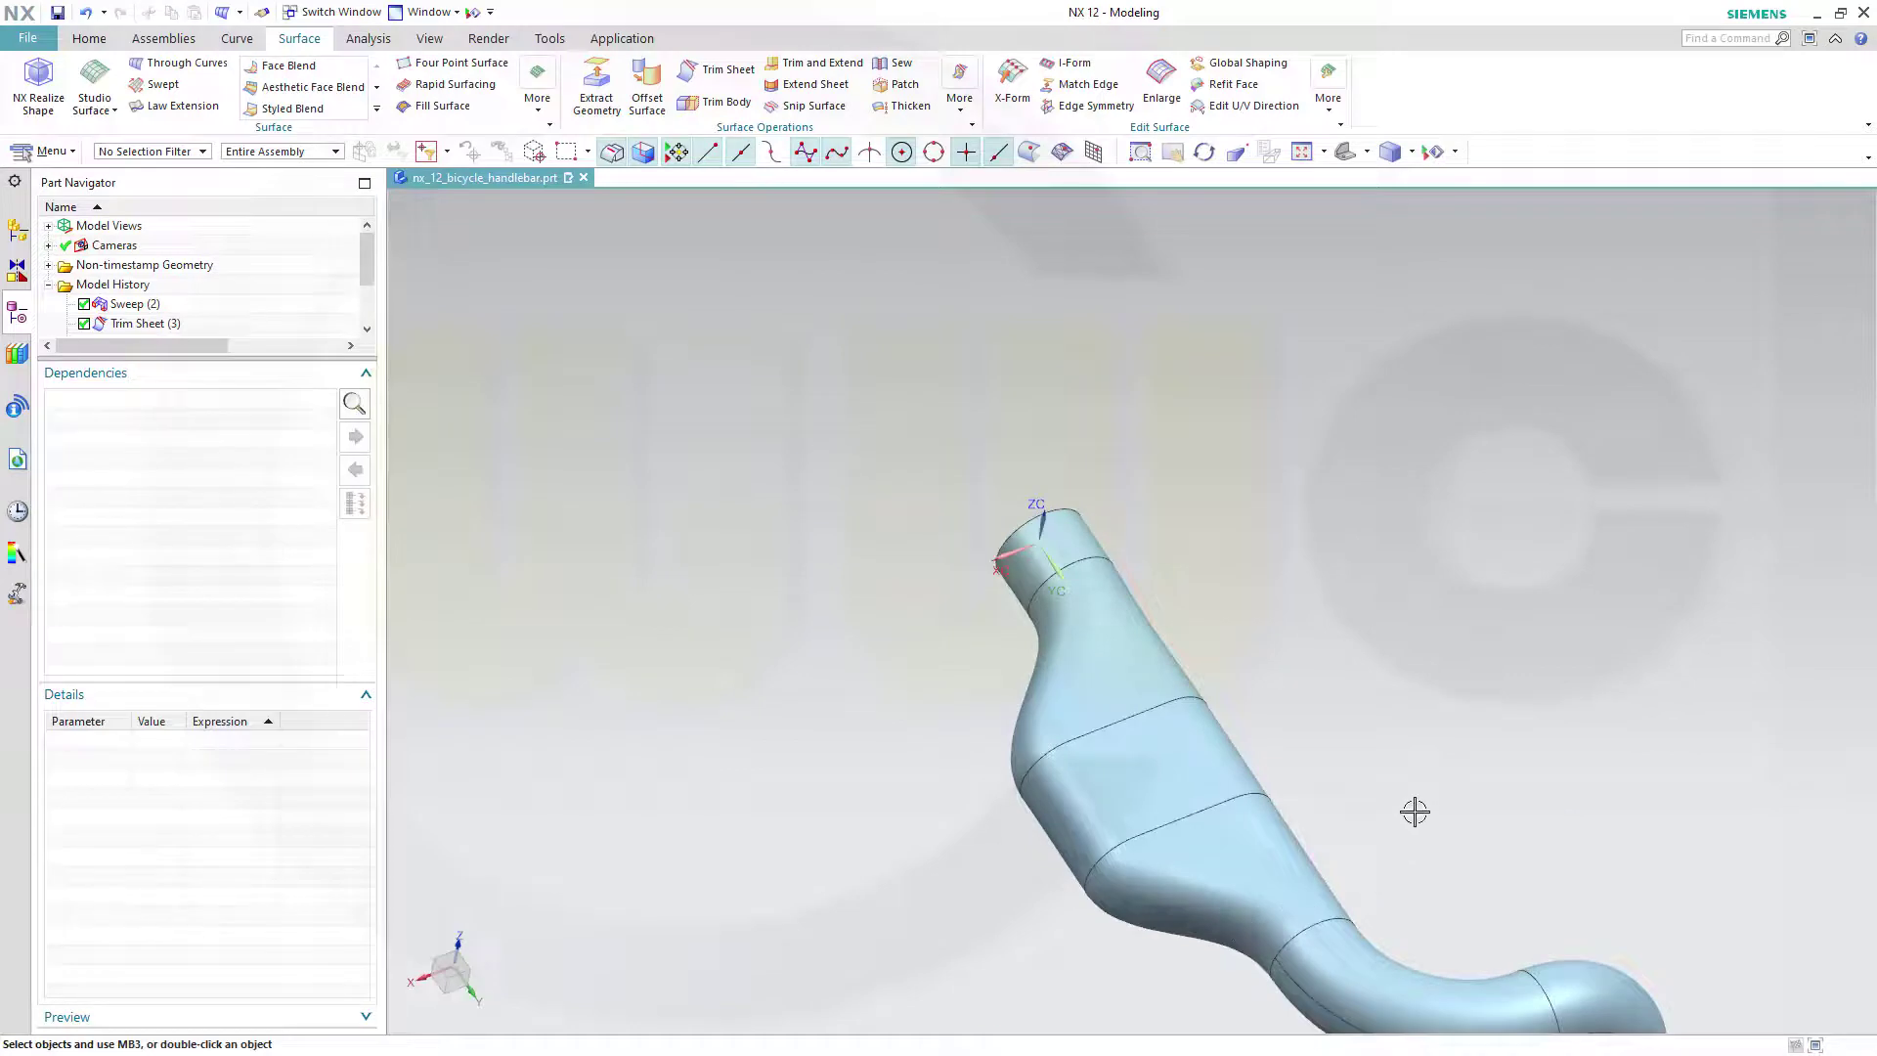
{"action": "middle_click_drag", "start_coordinate": [1417, 808], "coordinate": [997, 772]}
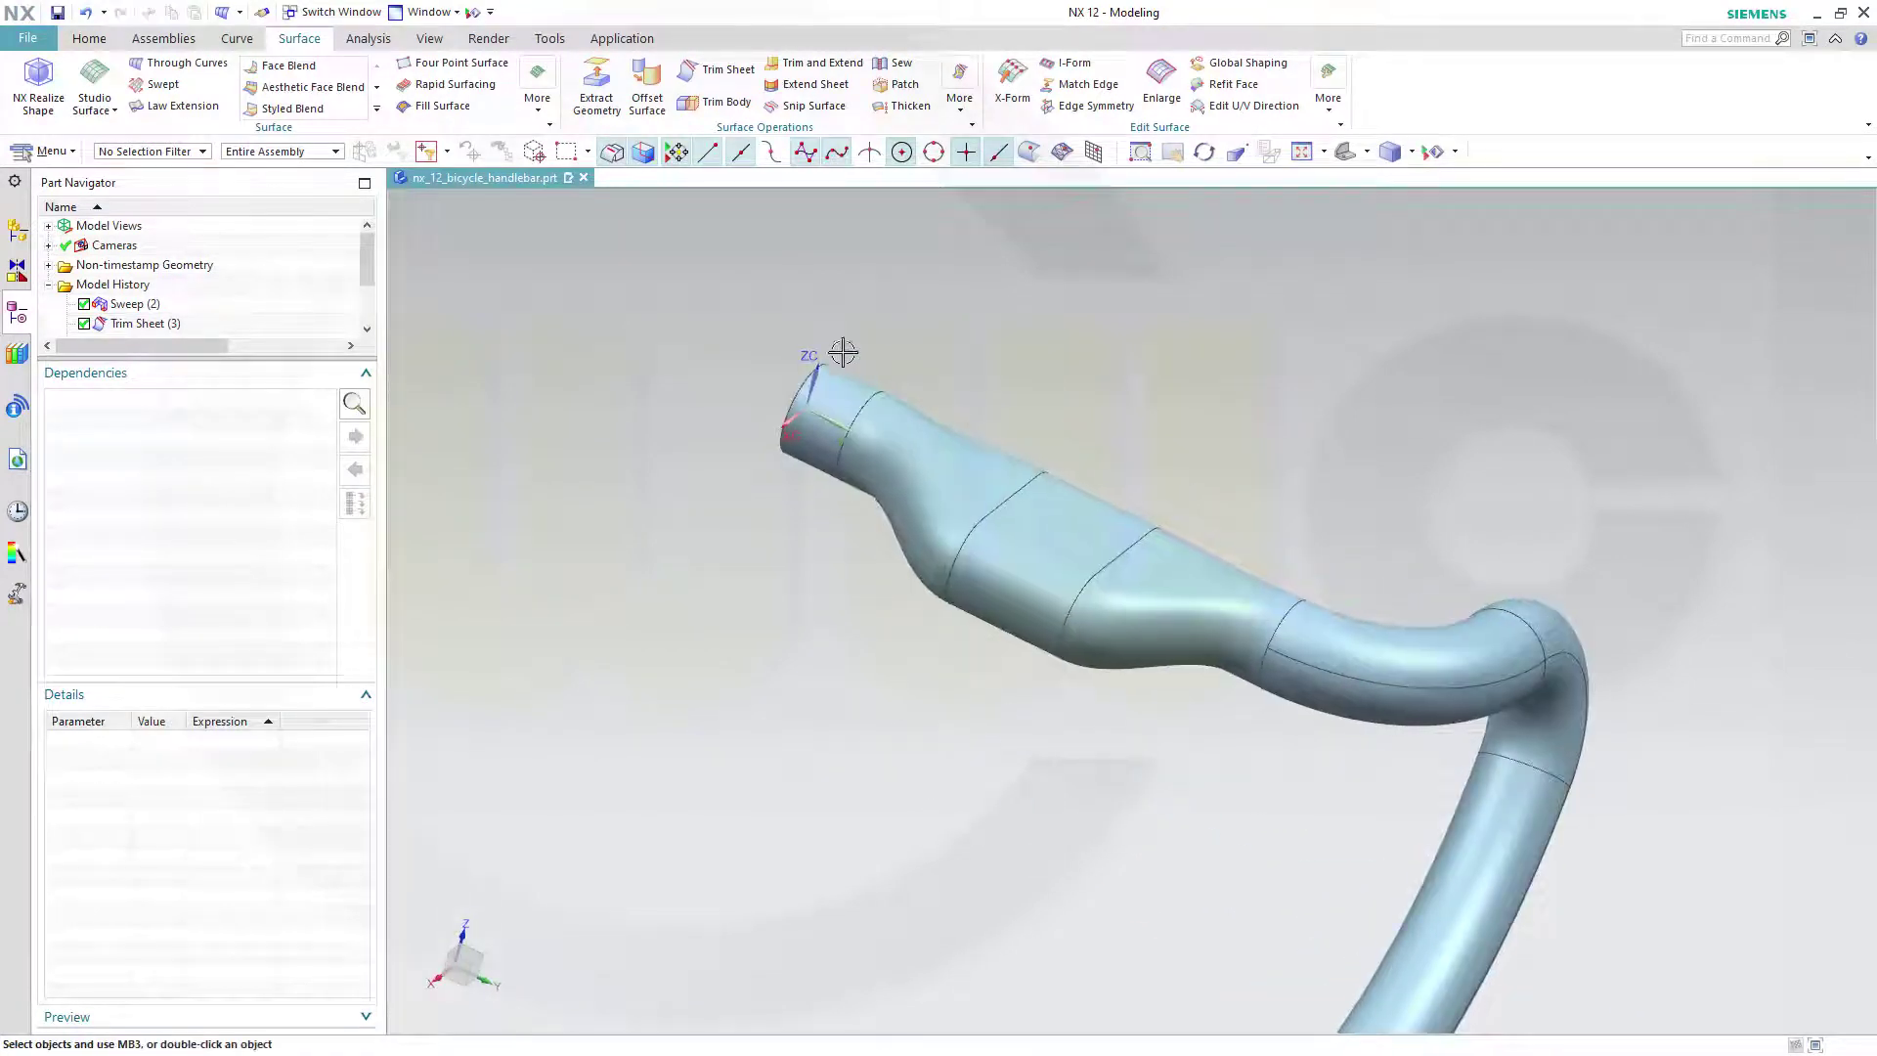
{"action": "left_click", "coordinate": [906, 70]}
{"action": "left_click", "coordinate": [829, 396]}
{"action": "left_click", "coordinate": [1065, 526]}
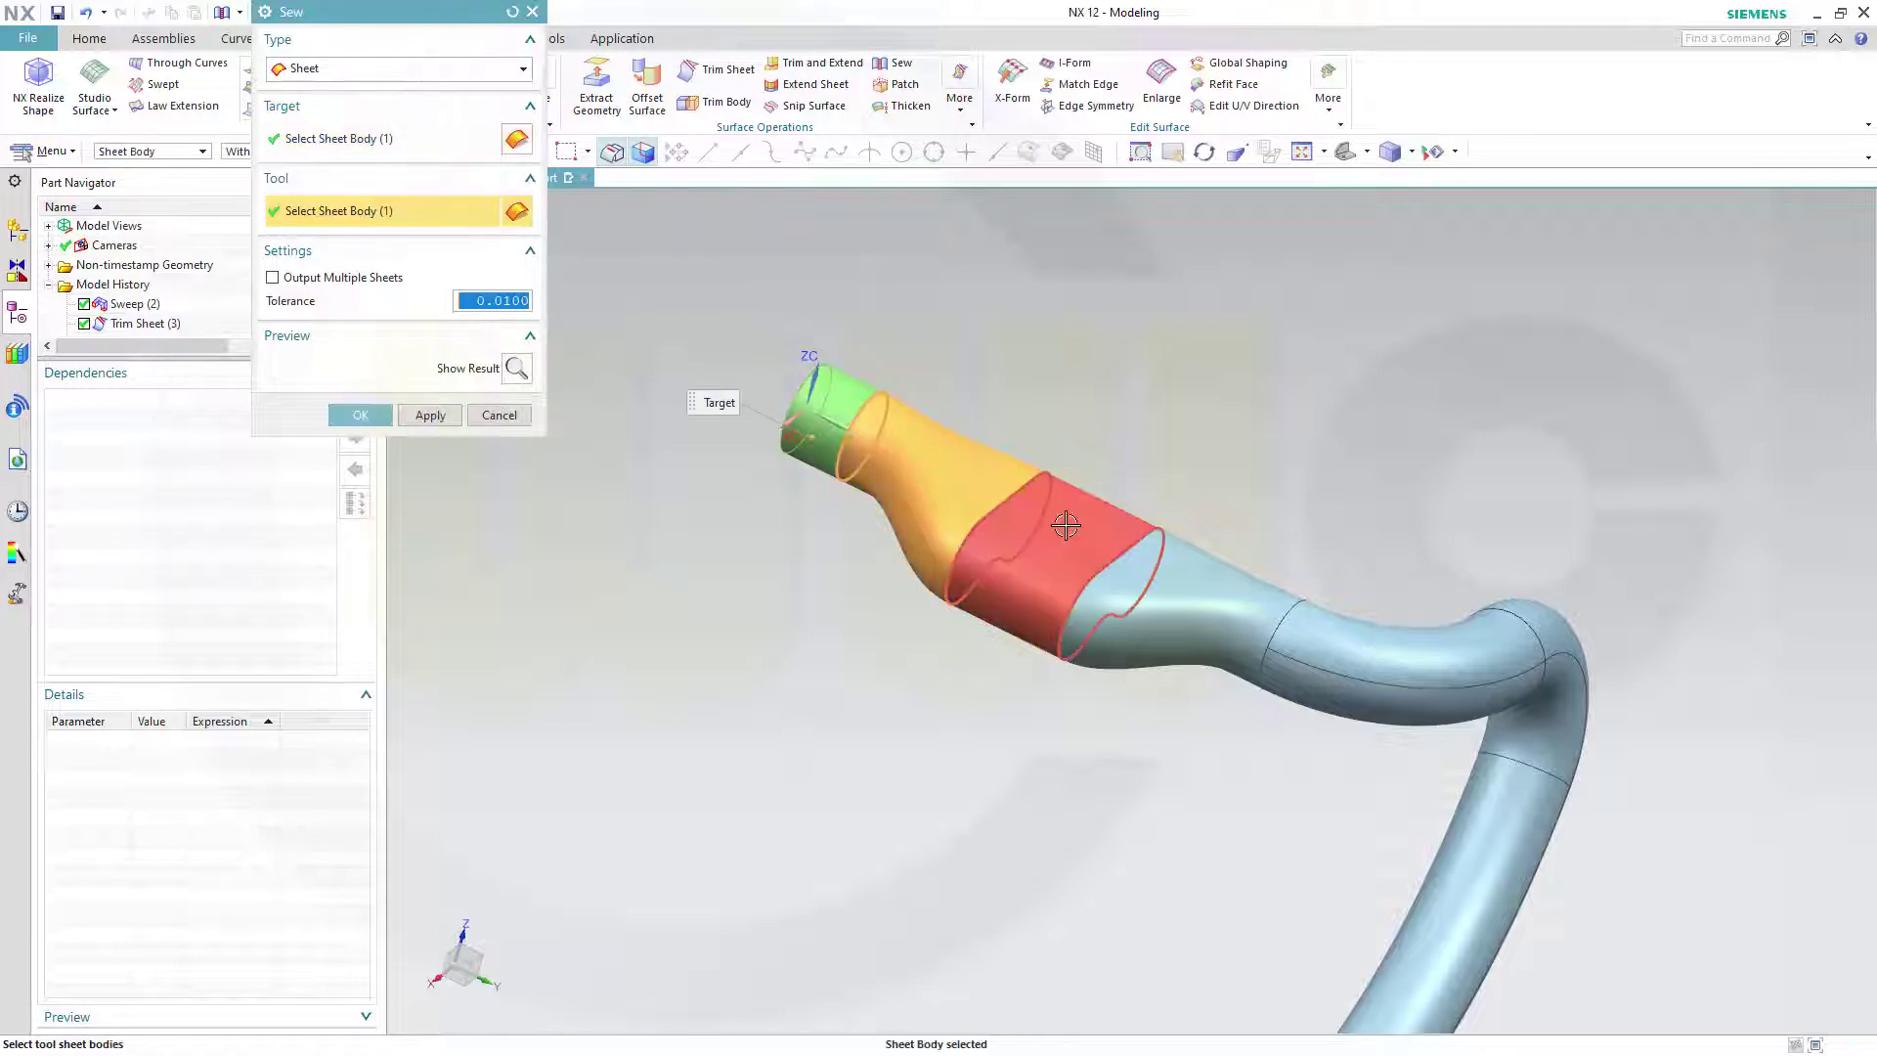
{"action": "left_click", "coordinate": [1215, 586]}
{"action": "left_click", "coordinate": [1340, 608]}
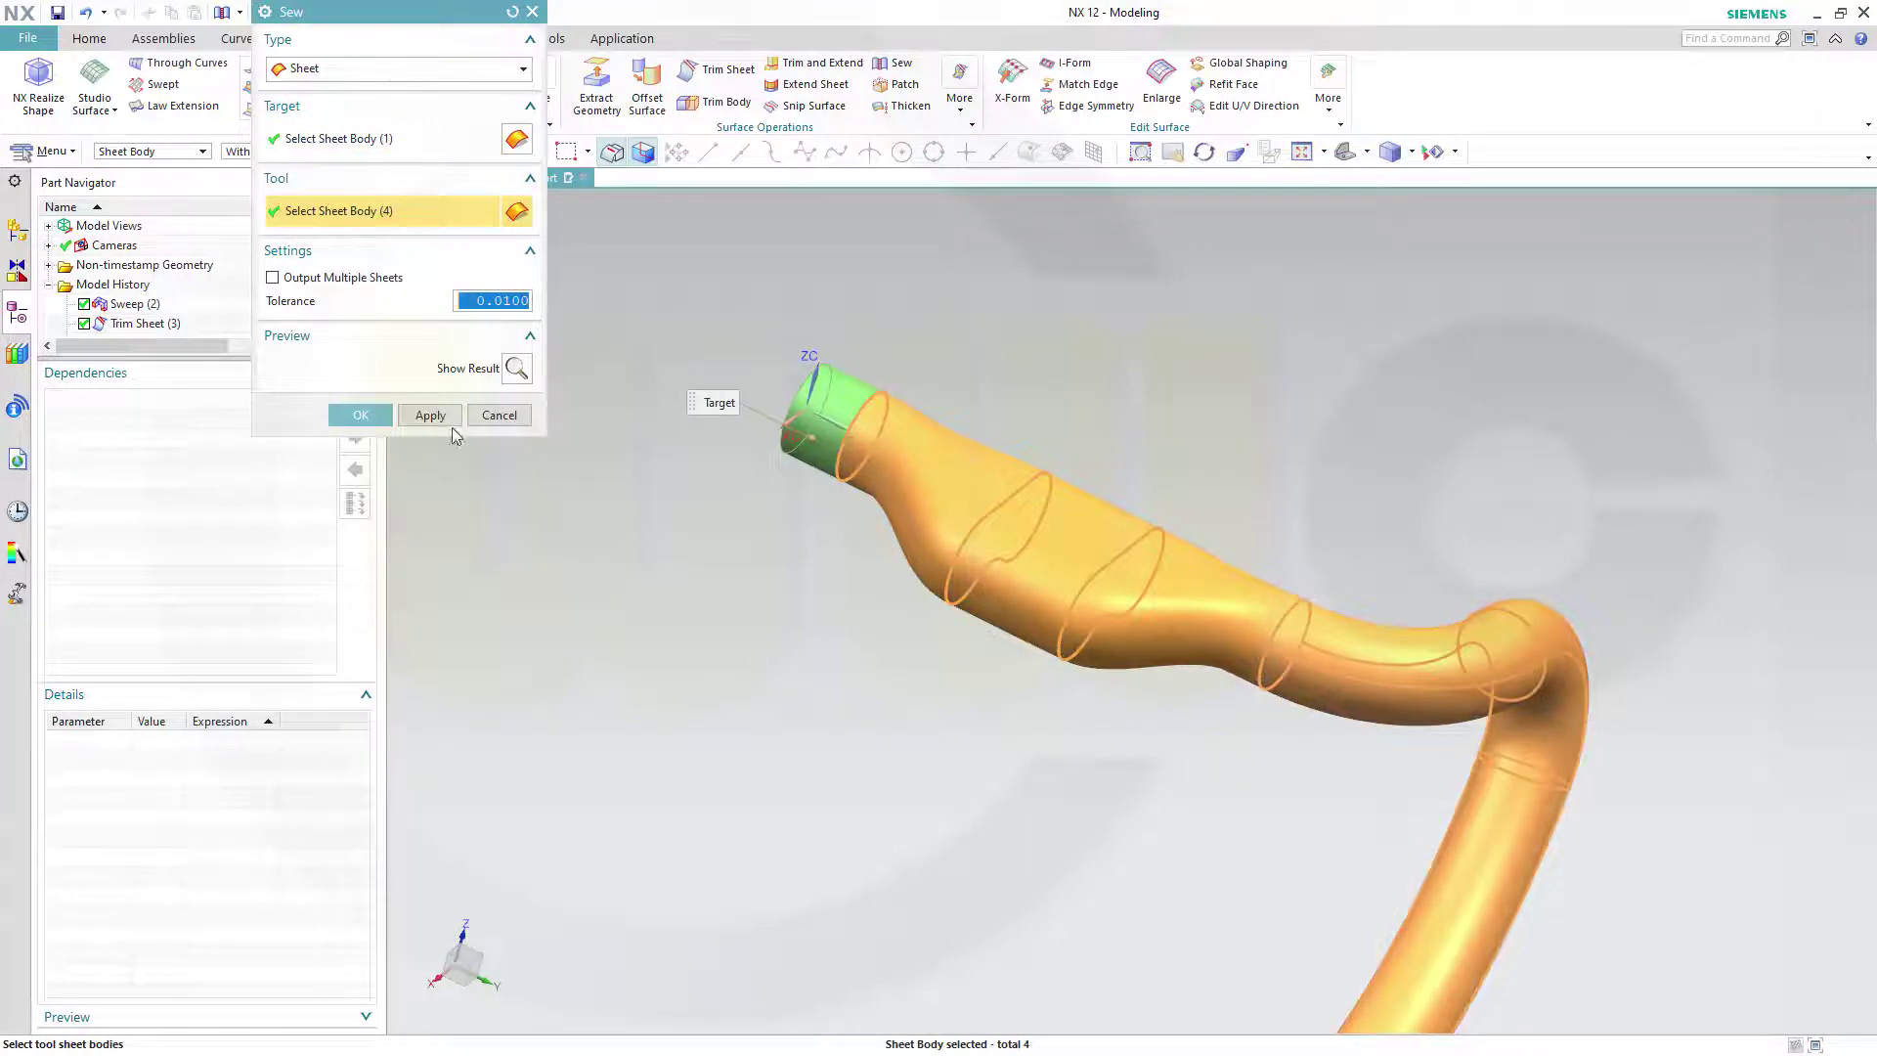
{"action": "left_click", "coordinate": [360, 414]}
{"action": "middle_click_drag", "start_coordinate": [942, 691], "coordinate": [1060, 684]}
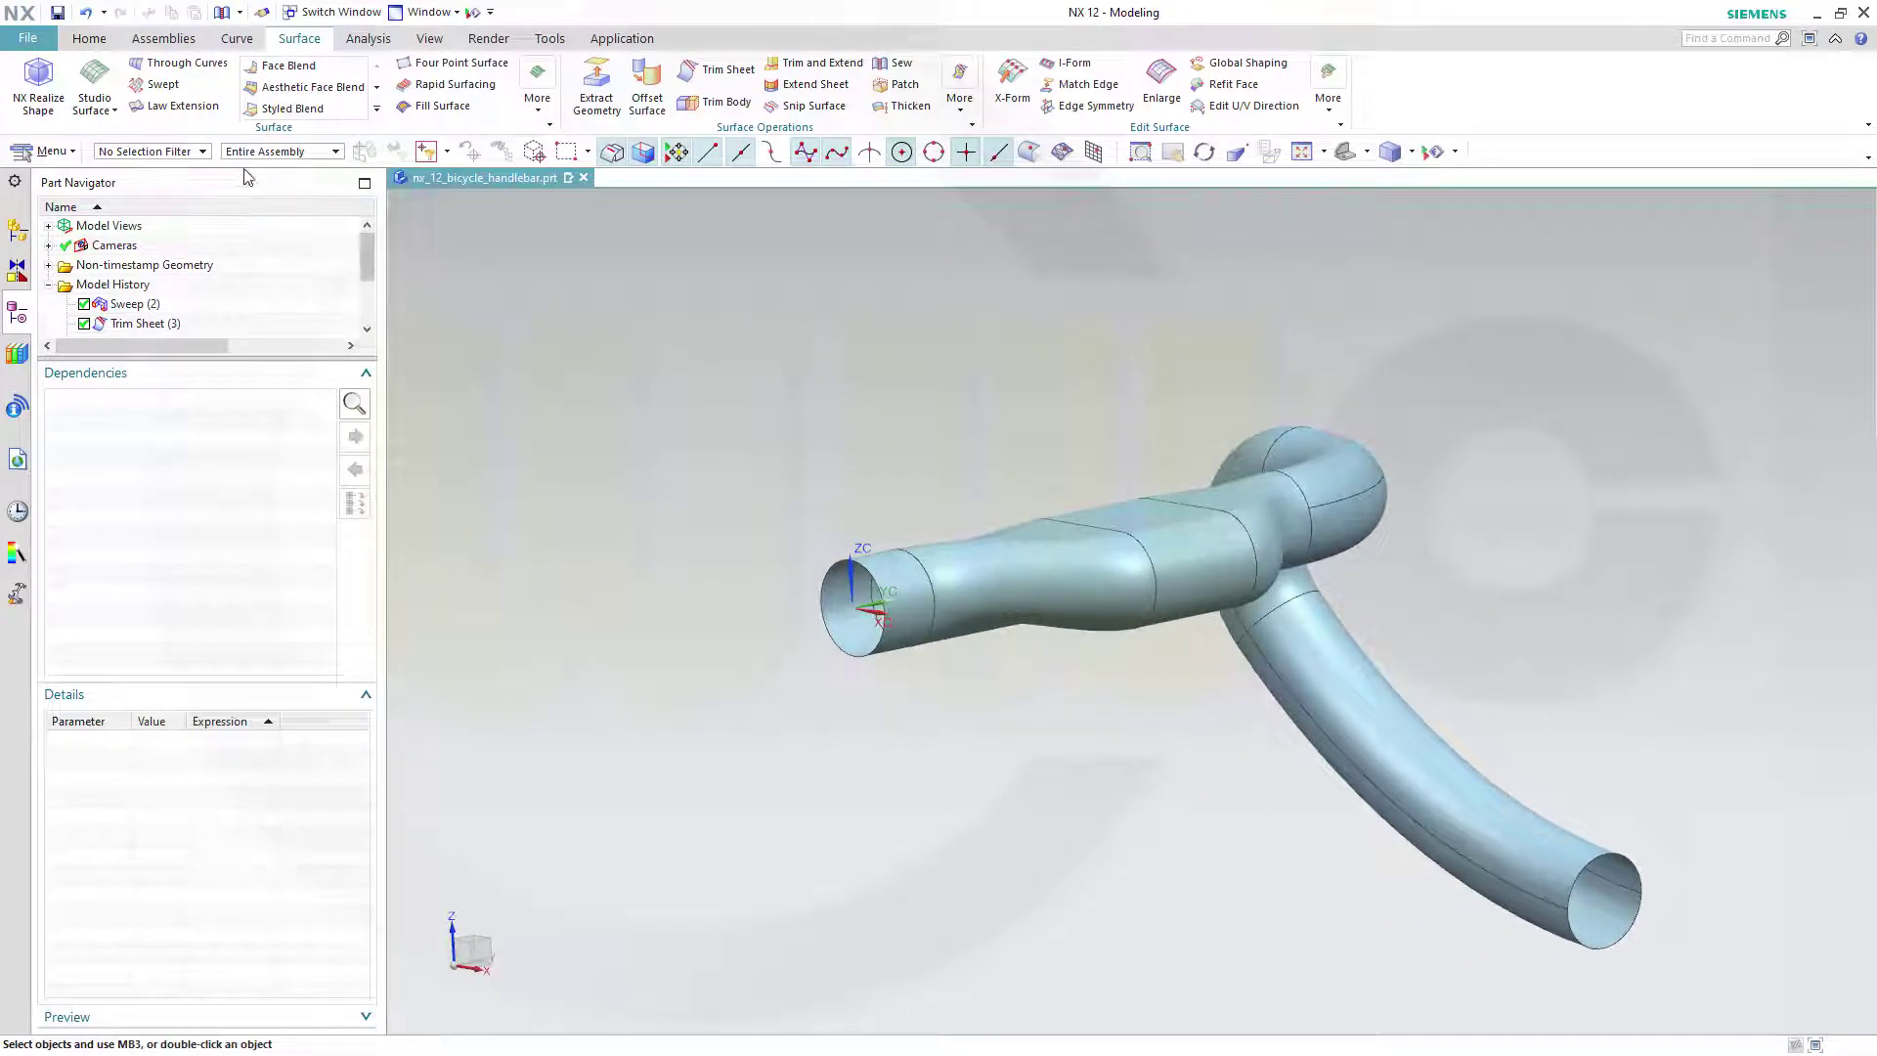
- Create a dynamic datum coordinate system at the work coordinate origin, keeping the 1.25 scale factor
{"action": "left_click", "coordinate": [88, 40]}
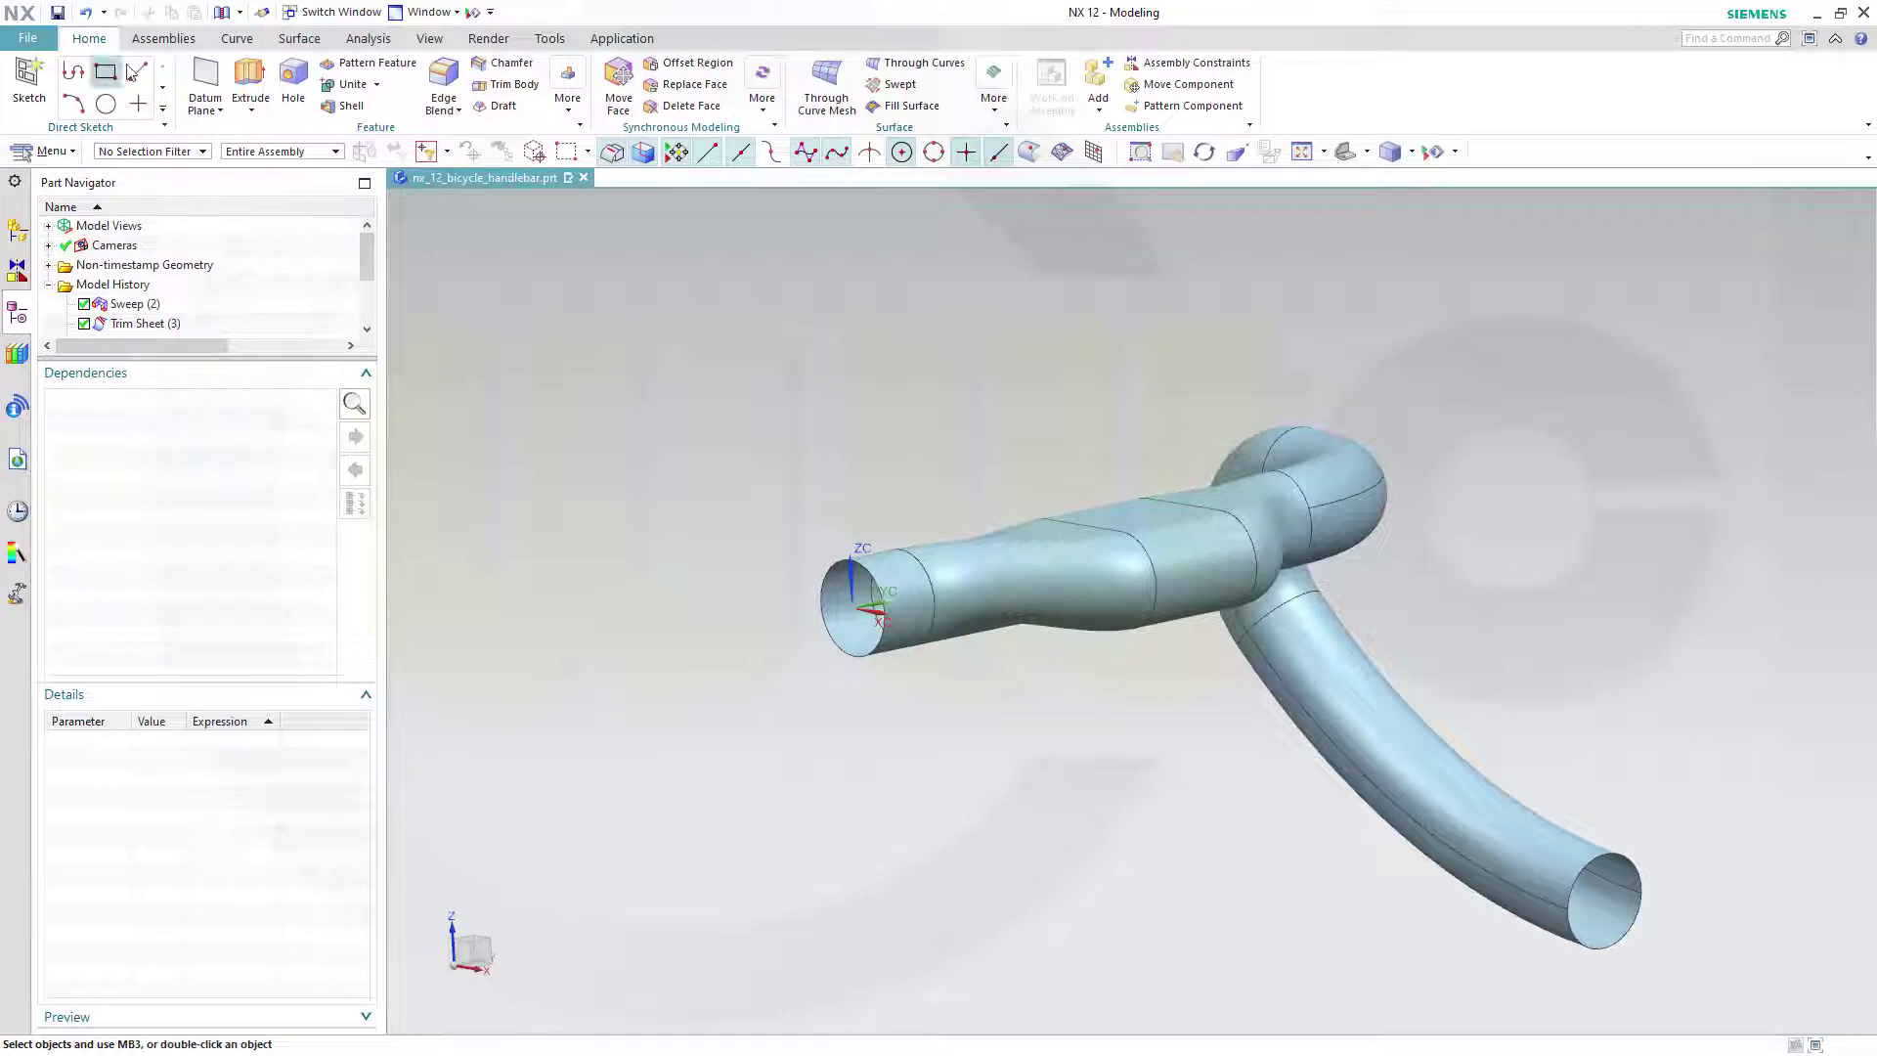
{"action": "left_click", "coordinate": [205, 108]}
{"action": "left_click", "coordinate": [268, 179]}
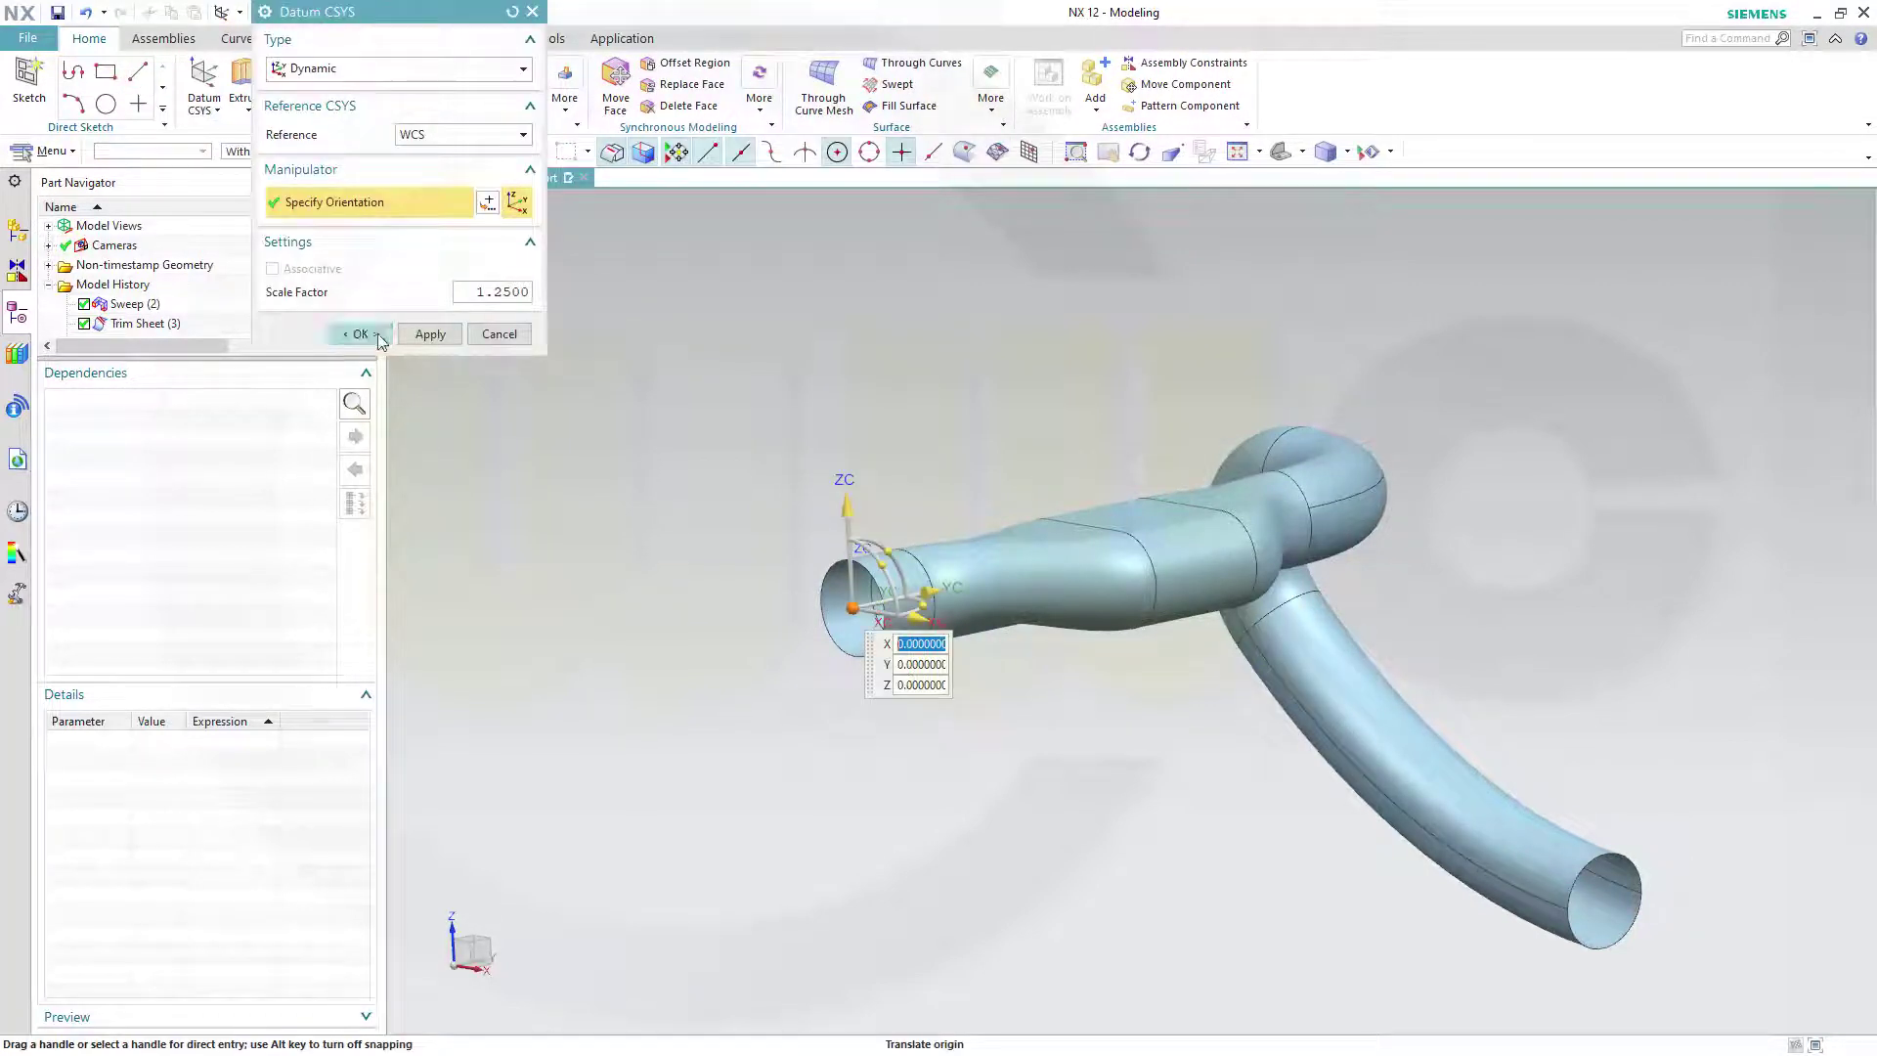
{"action": "left_click", "coordinate": [360, 334]}
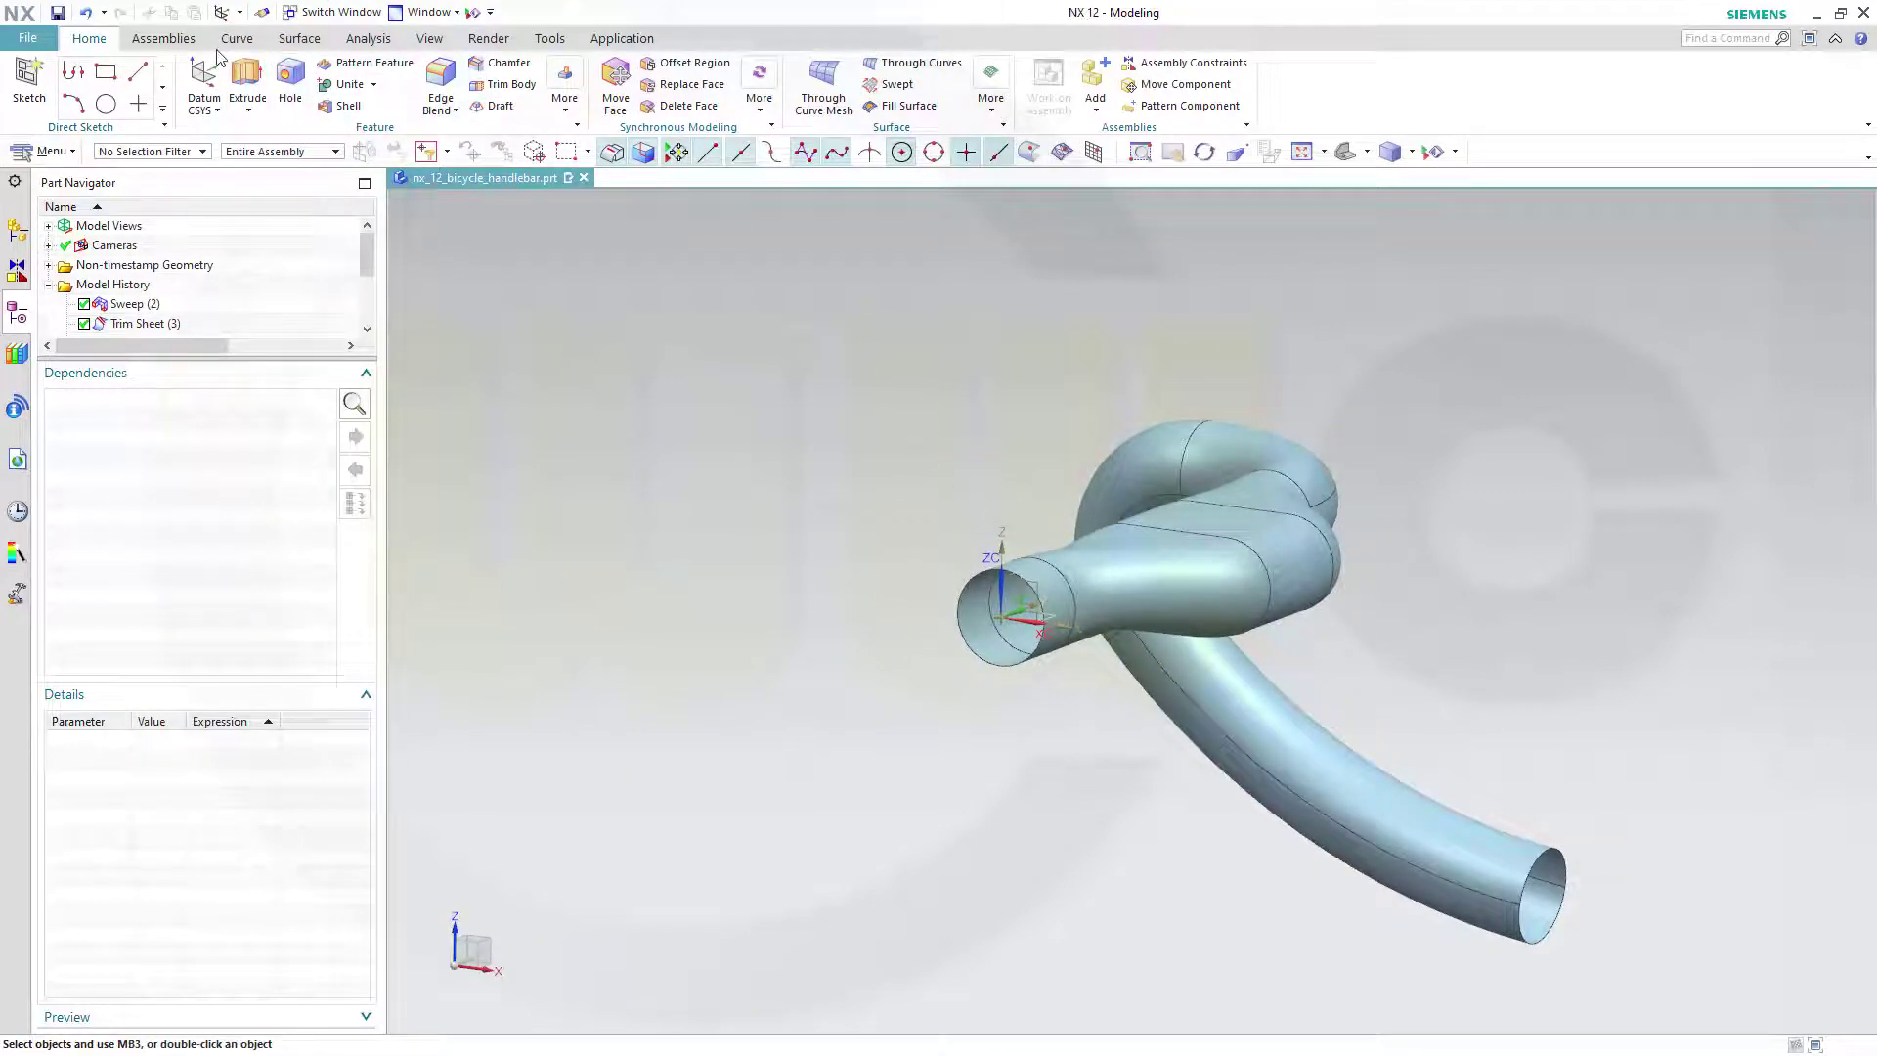
- Mirror the sewn handlebar sheet body associatively about the XZ plane of the datum coordinate system
{"action": "left_click", "coordinate": [566, 107]}
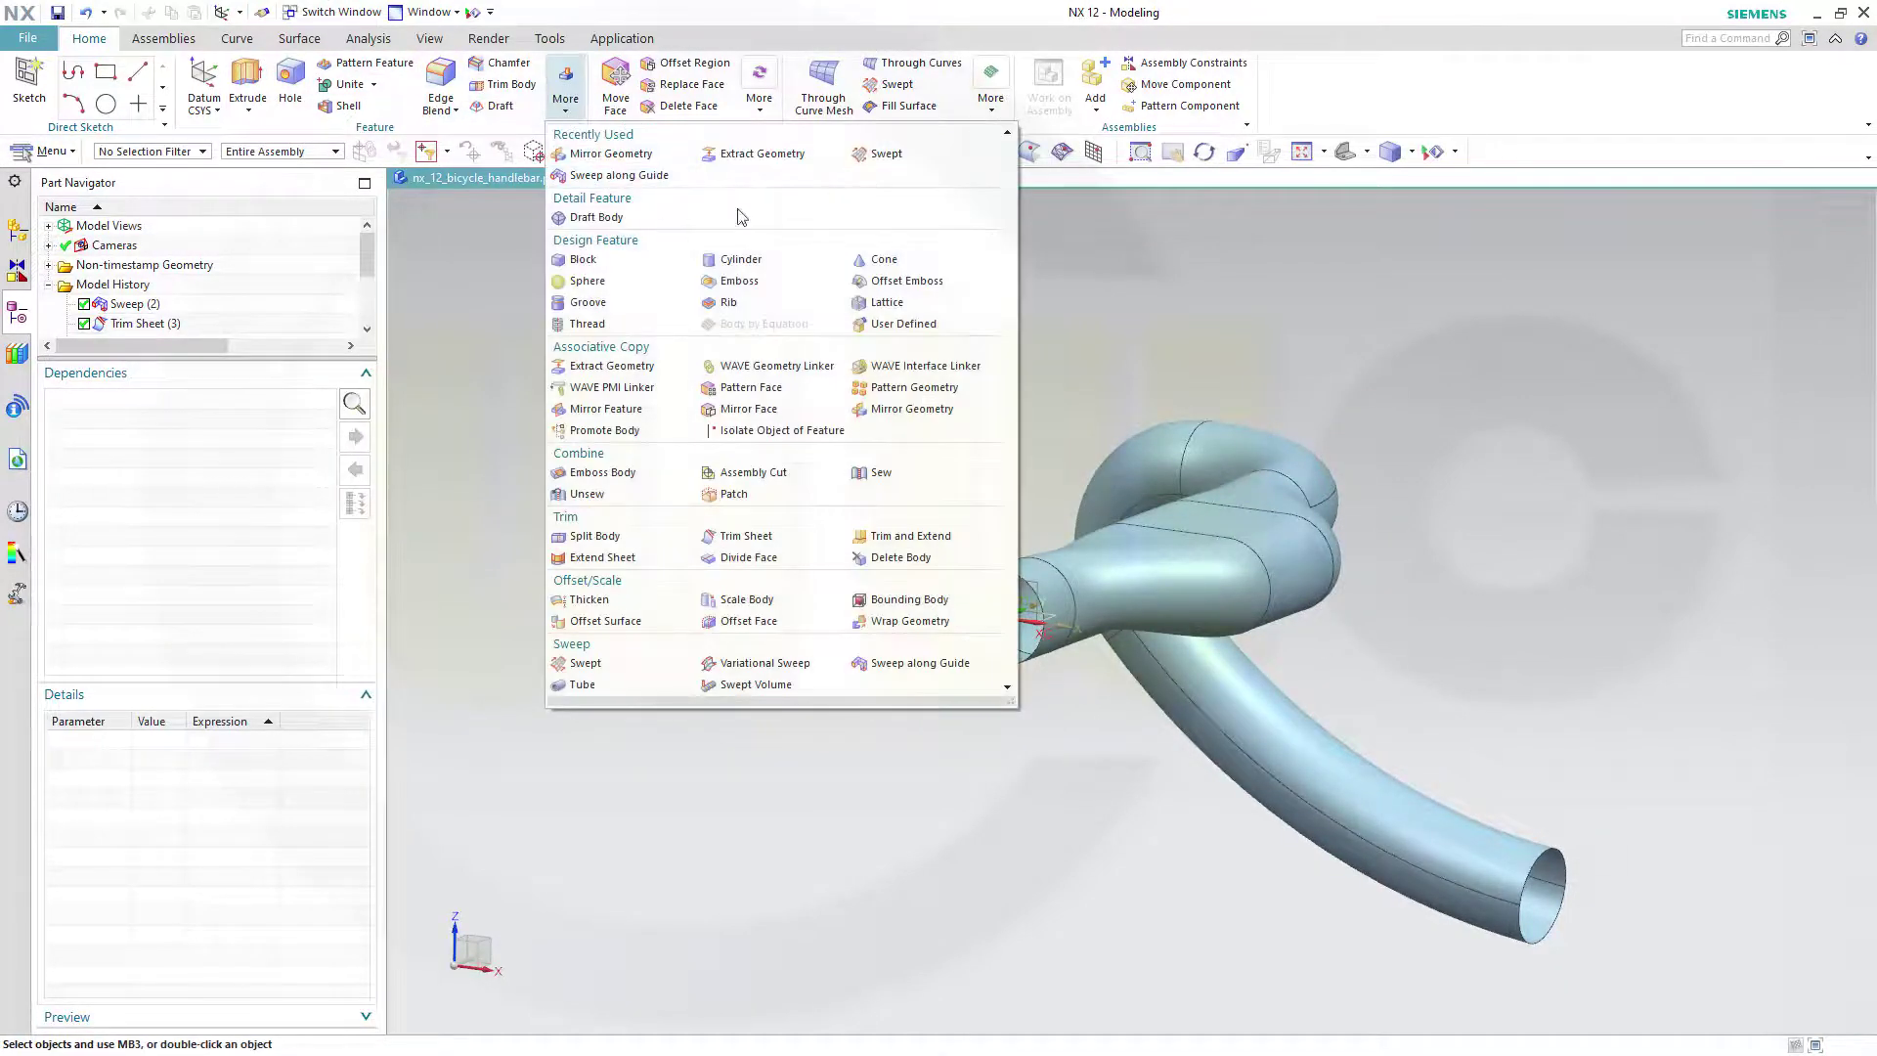
{"action": "left_click", "coordinate": [912, 409]}
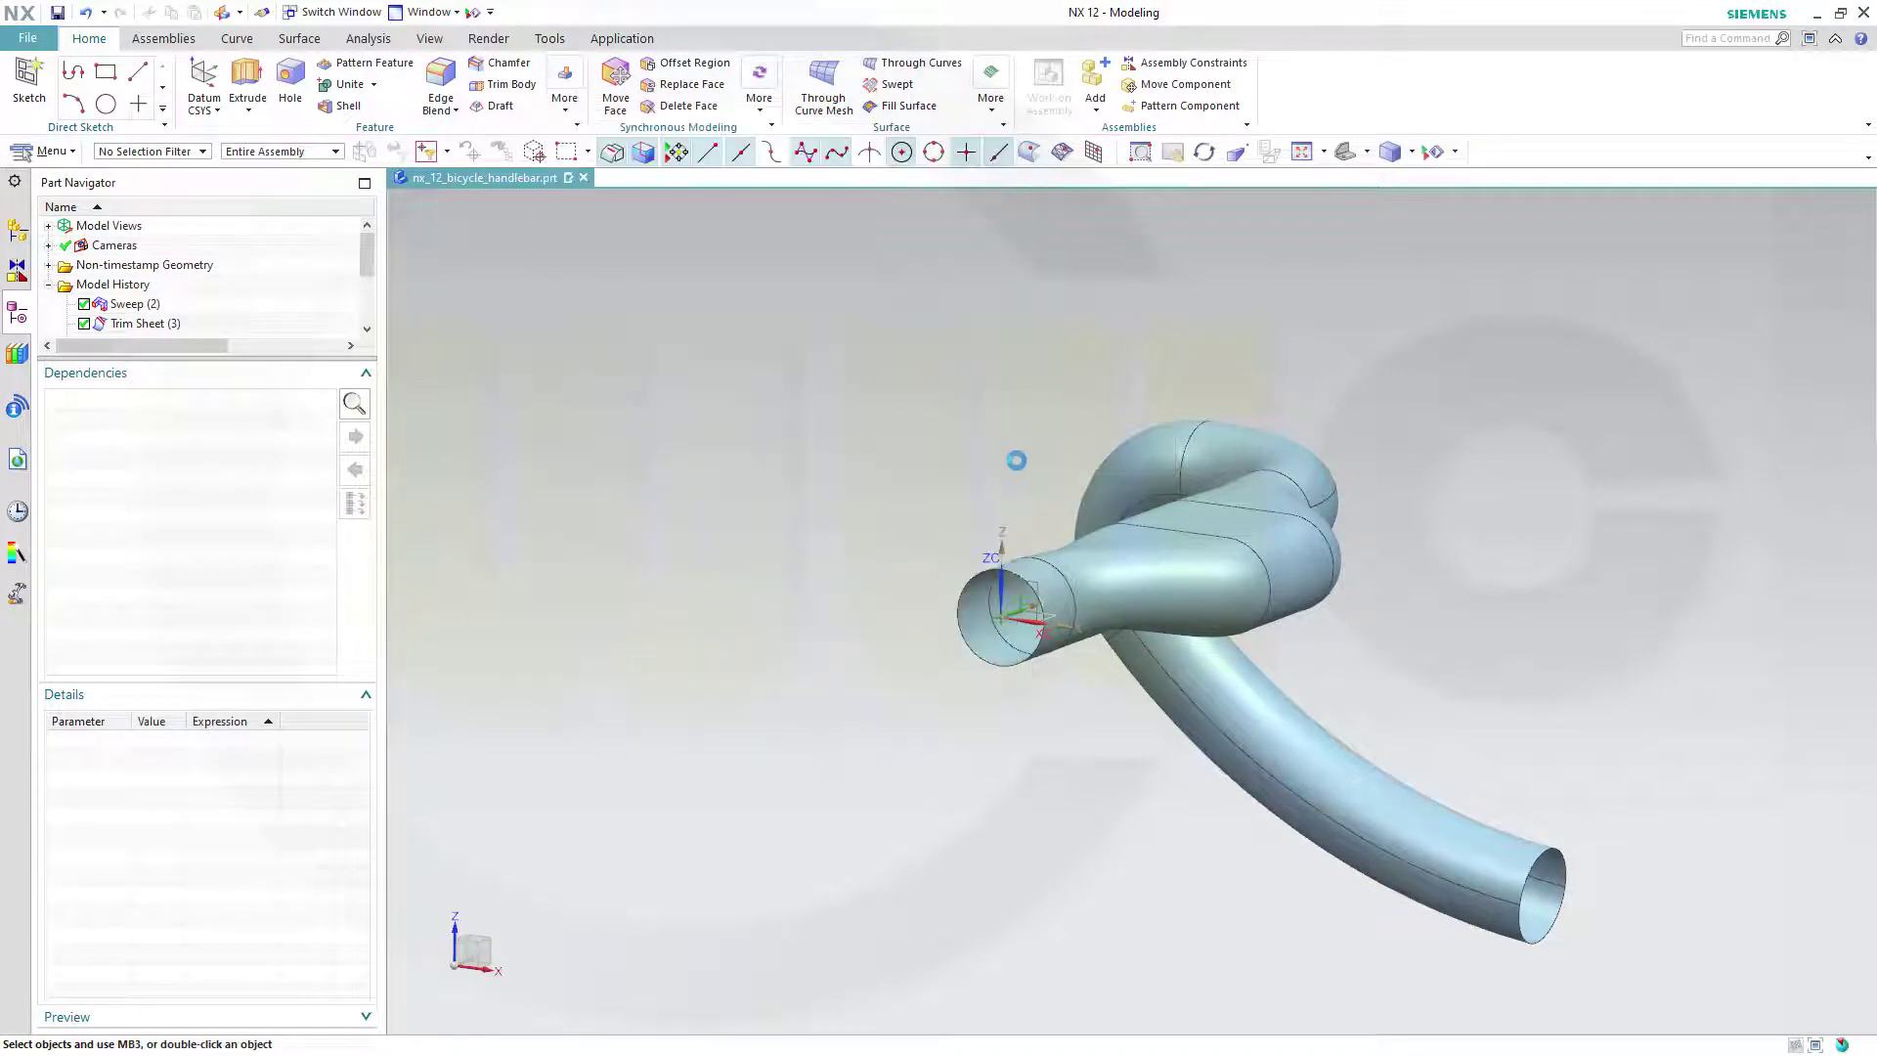
{"action": "left_click", "coordinate": [1153, 546]}
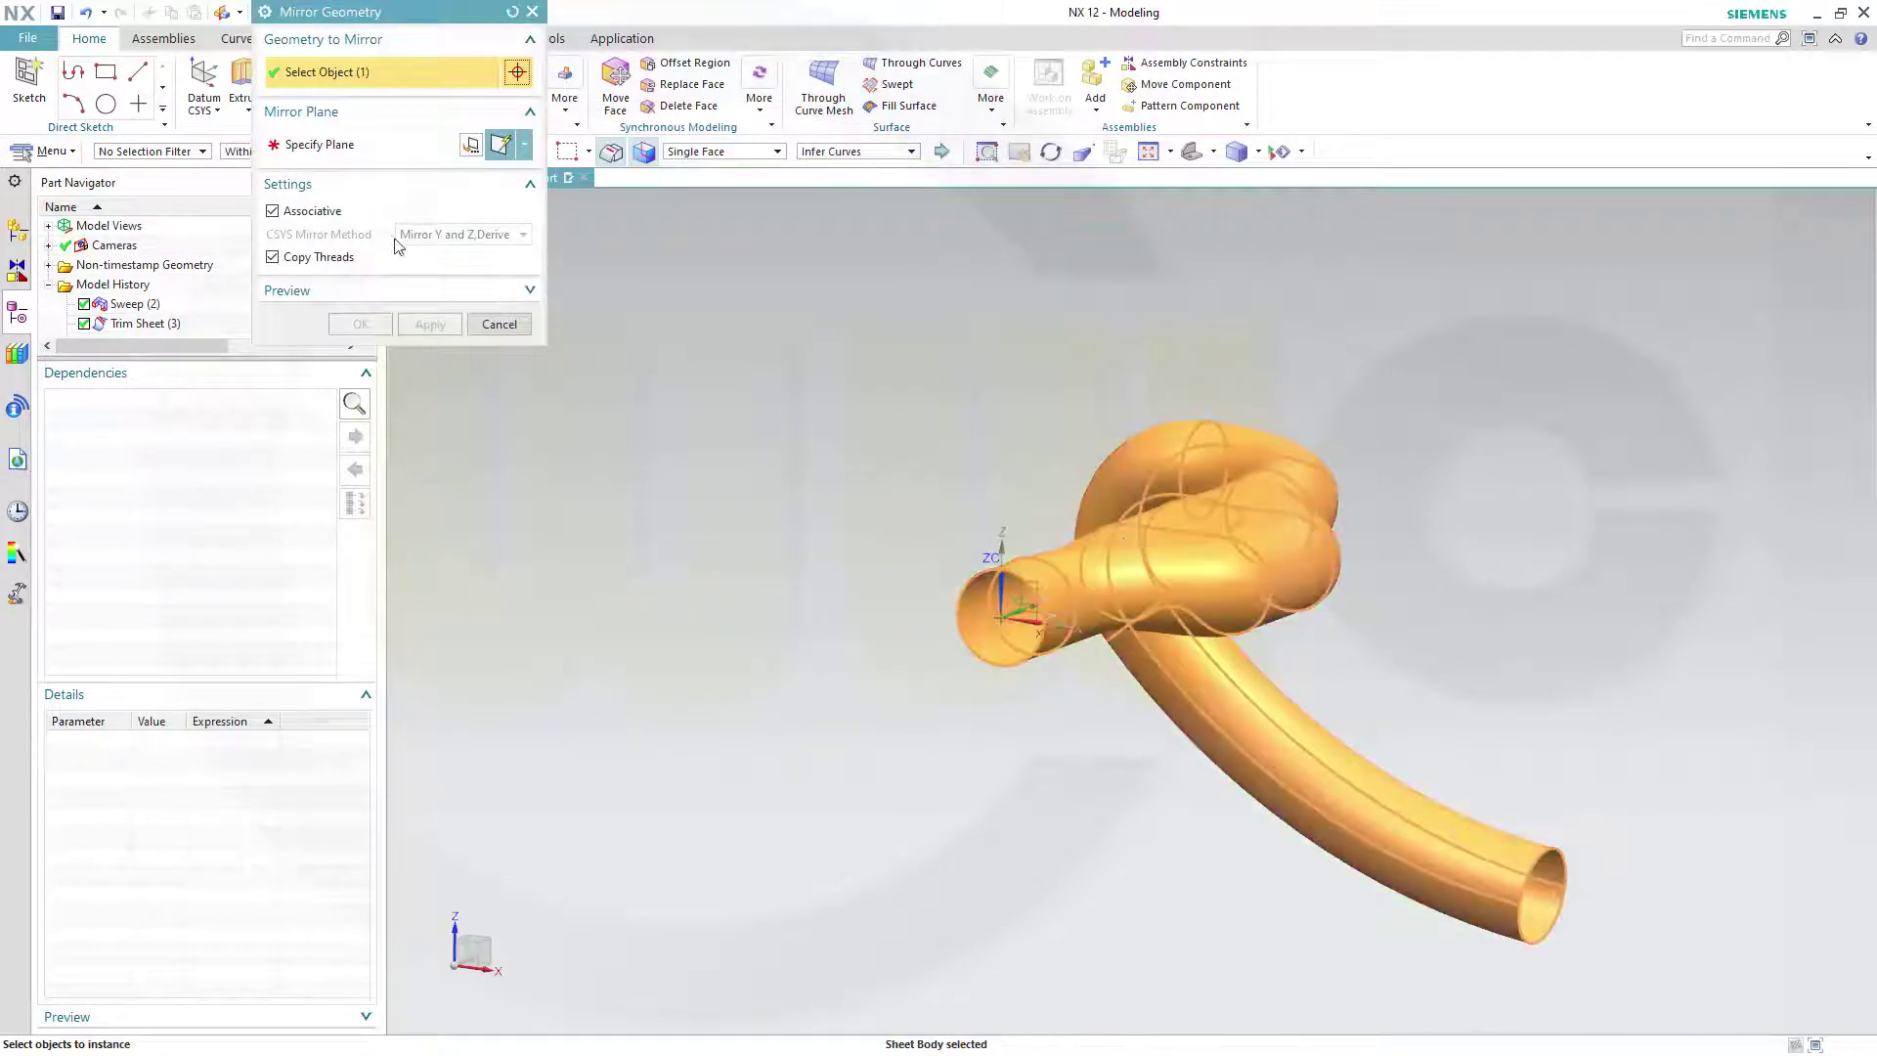
{"action": "left_click", "coordinate": [322, 145]}
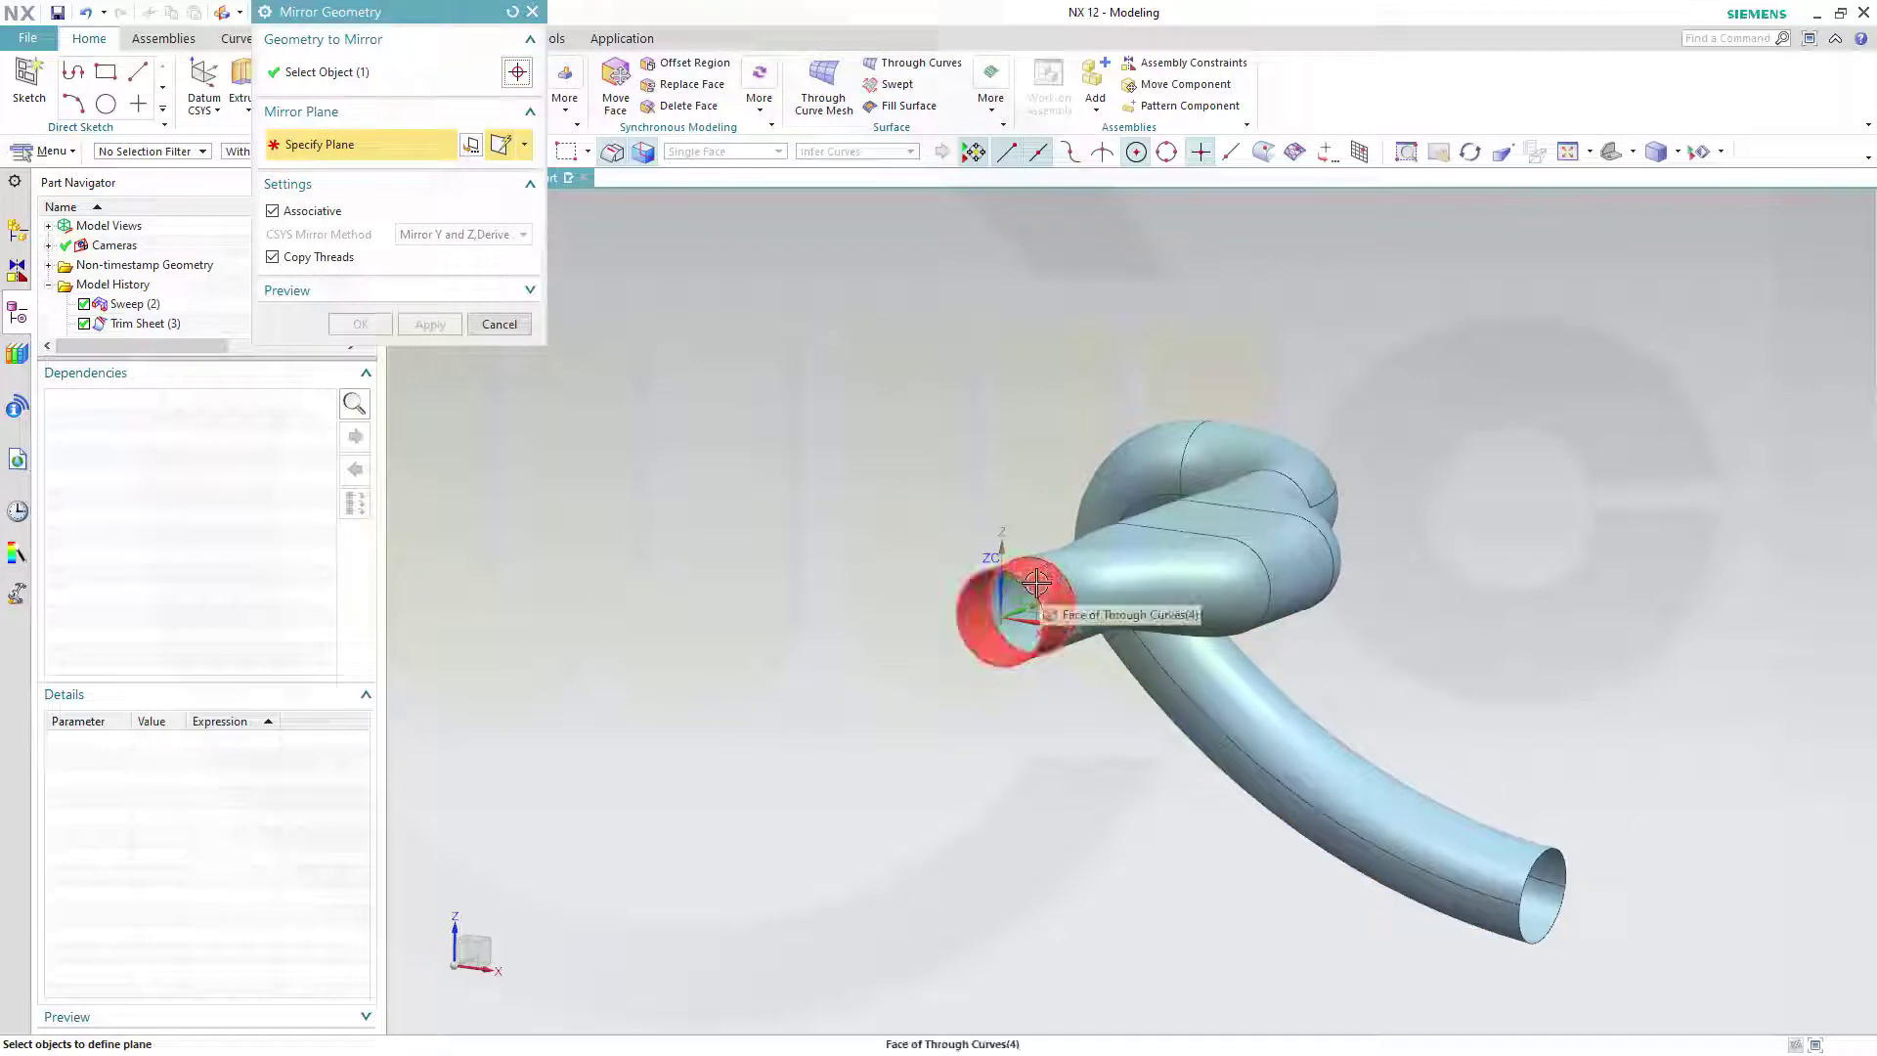
{"action": "left_click", "coordinate": [1021, 603]}
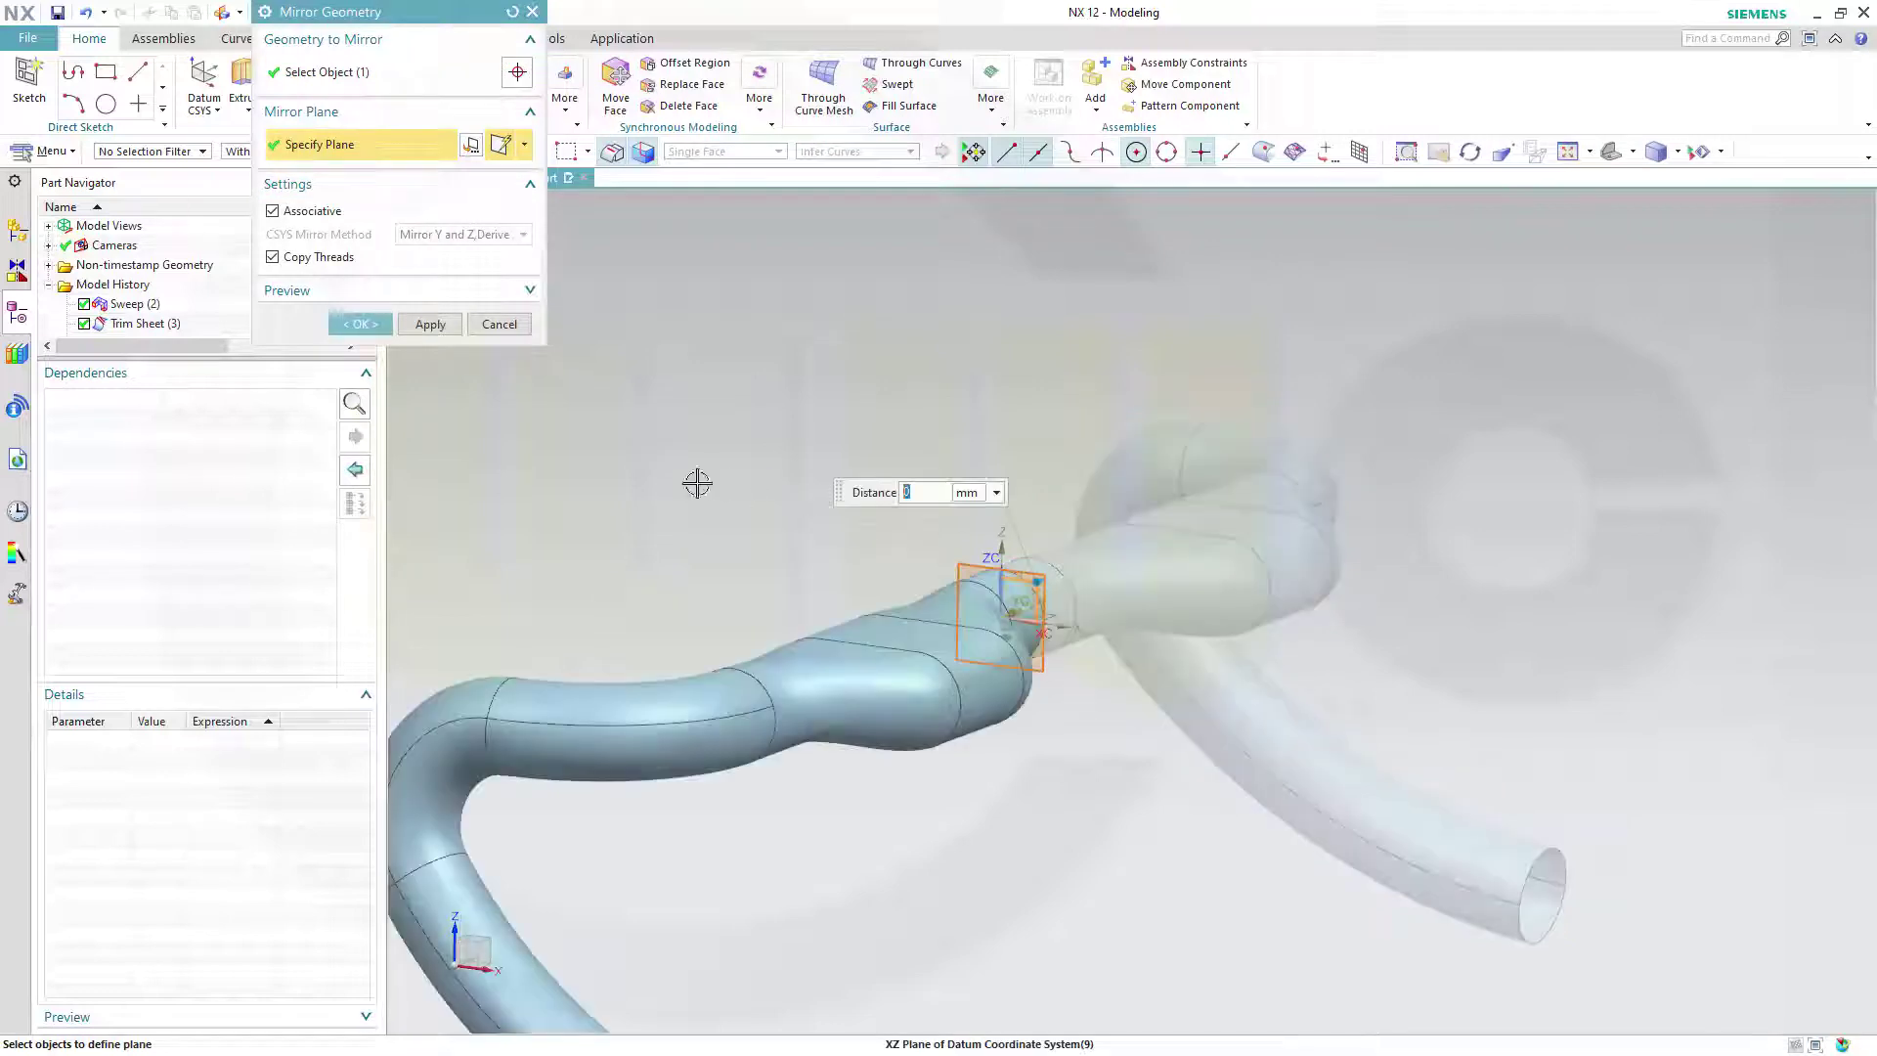
{"action": "left_click", "coordinate": [360, 324]}
- Sew the original handlebar half as target with its mirrored half as tool, using sheet type and a 0.01 tolerance
{"action": "scroll", "coordinate": [951, 402], "scroll_direction": "up", "scroll_amount": 3}
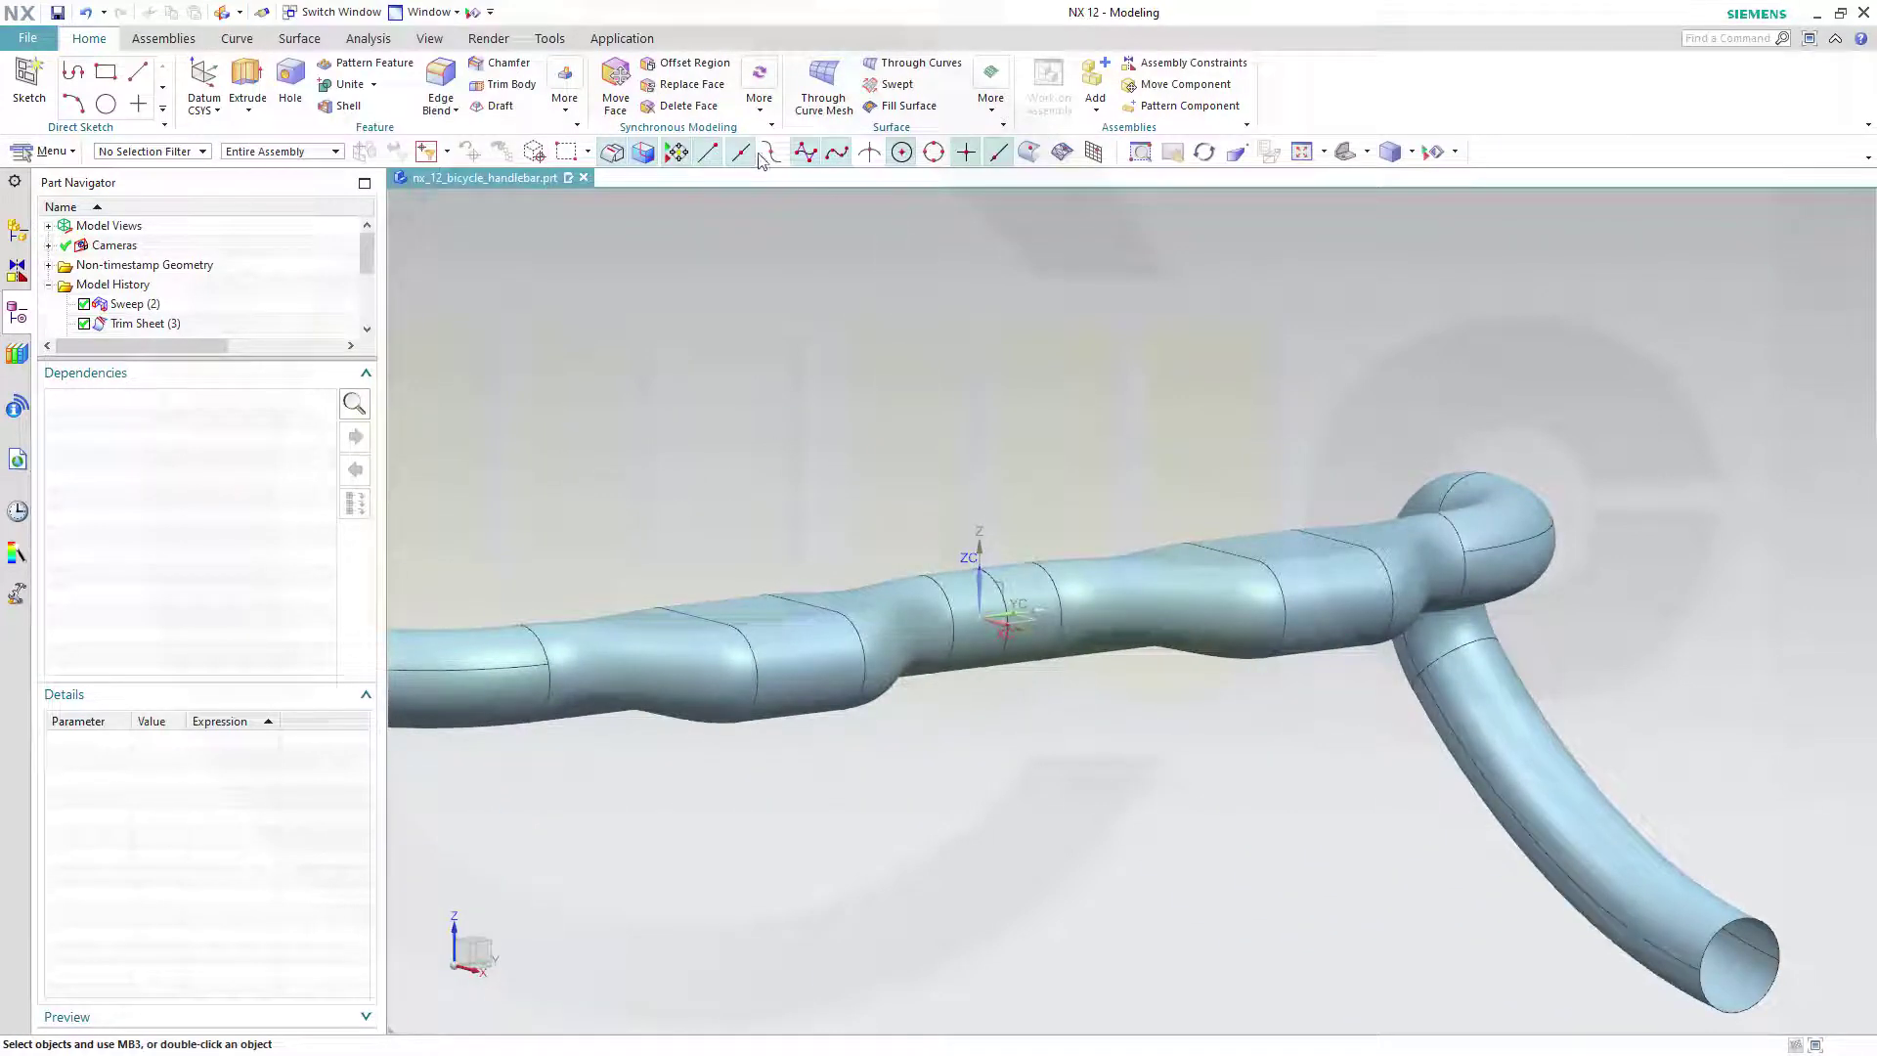
{"action": "left_click", "coordinate": [299, 39]}
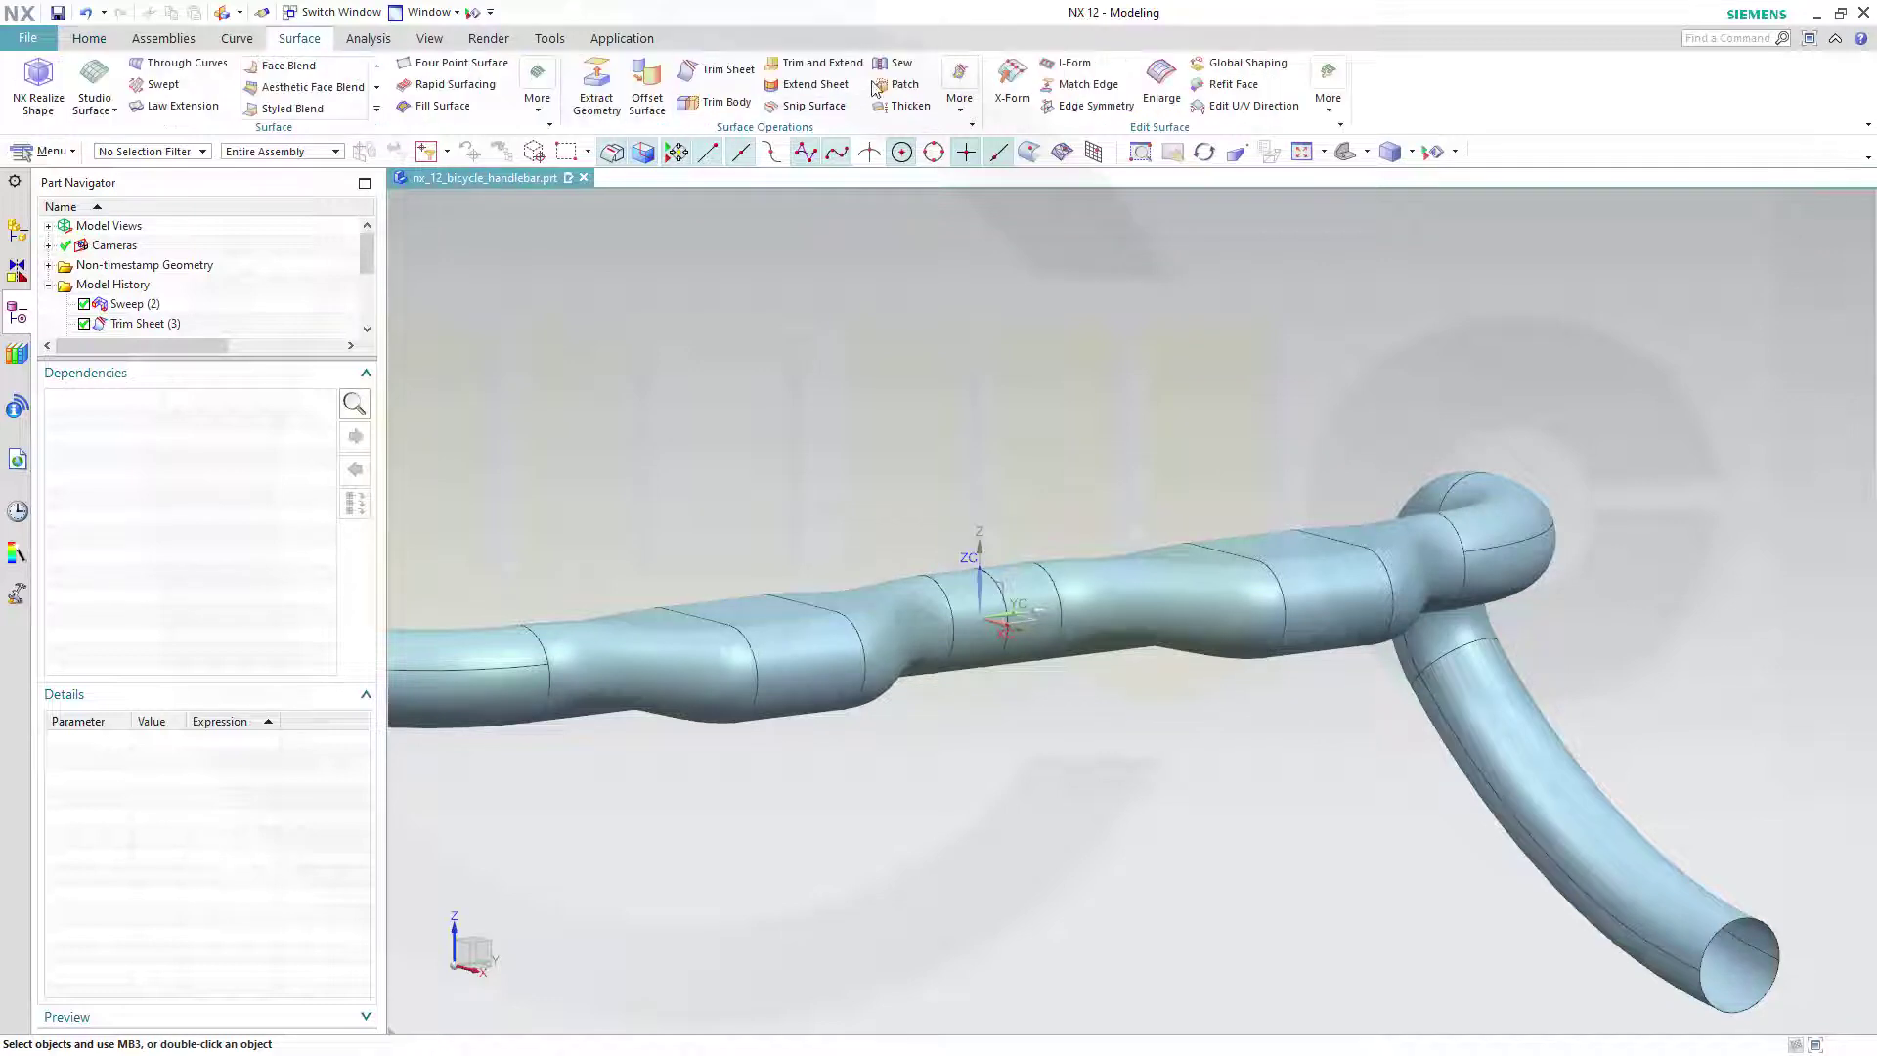
{"action": "left_click", "coordinate": [901, 65]}
{"action": "left_click", "coordinate": [1189, 578]}
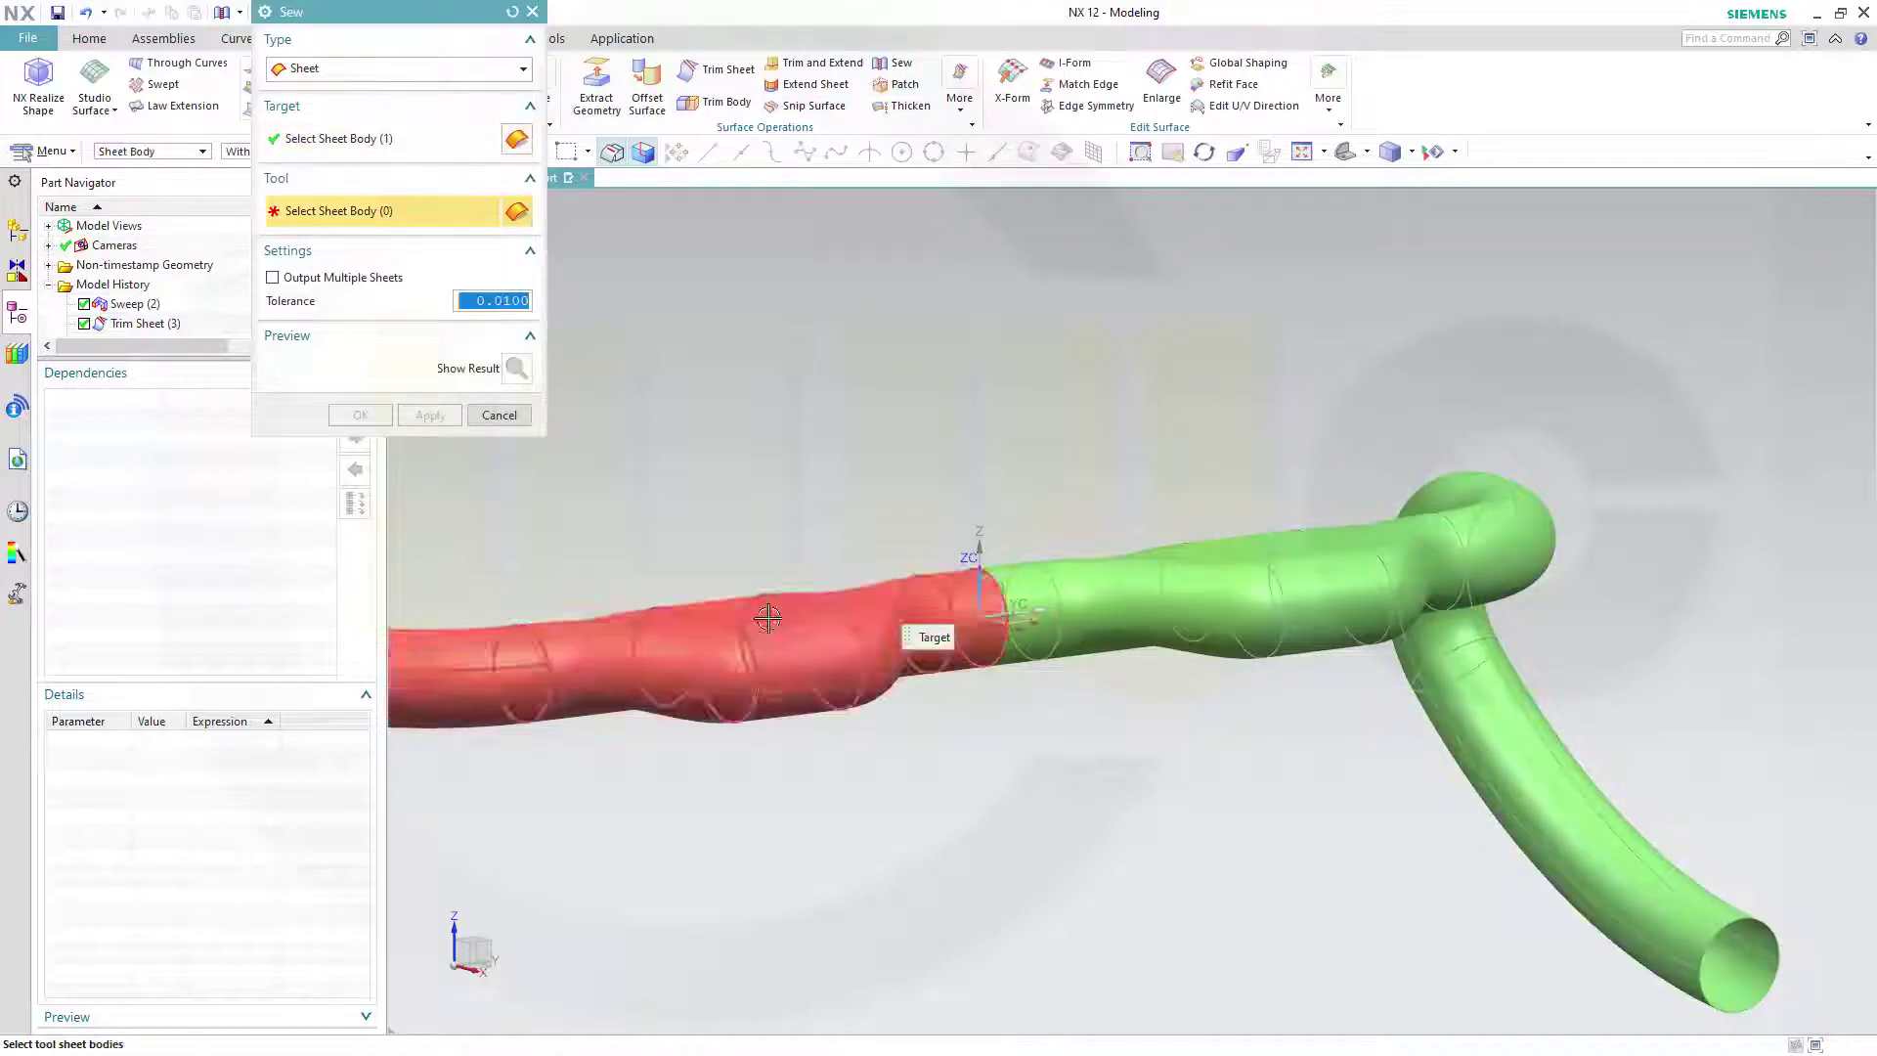
{"action": "left_click", "coordinate": [766, 619]}
{"action": "left_click", "coordinate": [360, 416]}
- Show the whole handlebar in the Shaded display style without edges
{"action": "middle_click_drag", "start_coordinate": [833, 548], "coordinate": [1027, 777]}
{"action": "scroll", "coordinate": [1027, 777], "scroll_direction": "up", "scroll_amount": 3}
{"action": "scroll", "coordinate": [1027, 778], "scroll_direction": "down", "scroll_amount": 5}
{"action": "middle_click_drag", "start_coordinate": [1245, 766], "coordinate": [1127, 730]}
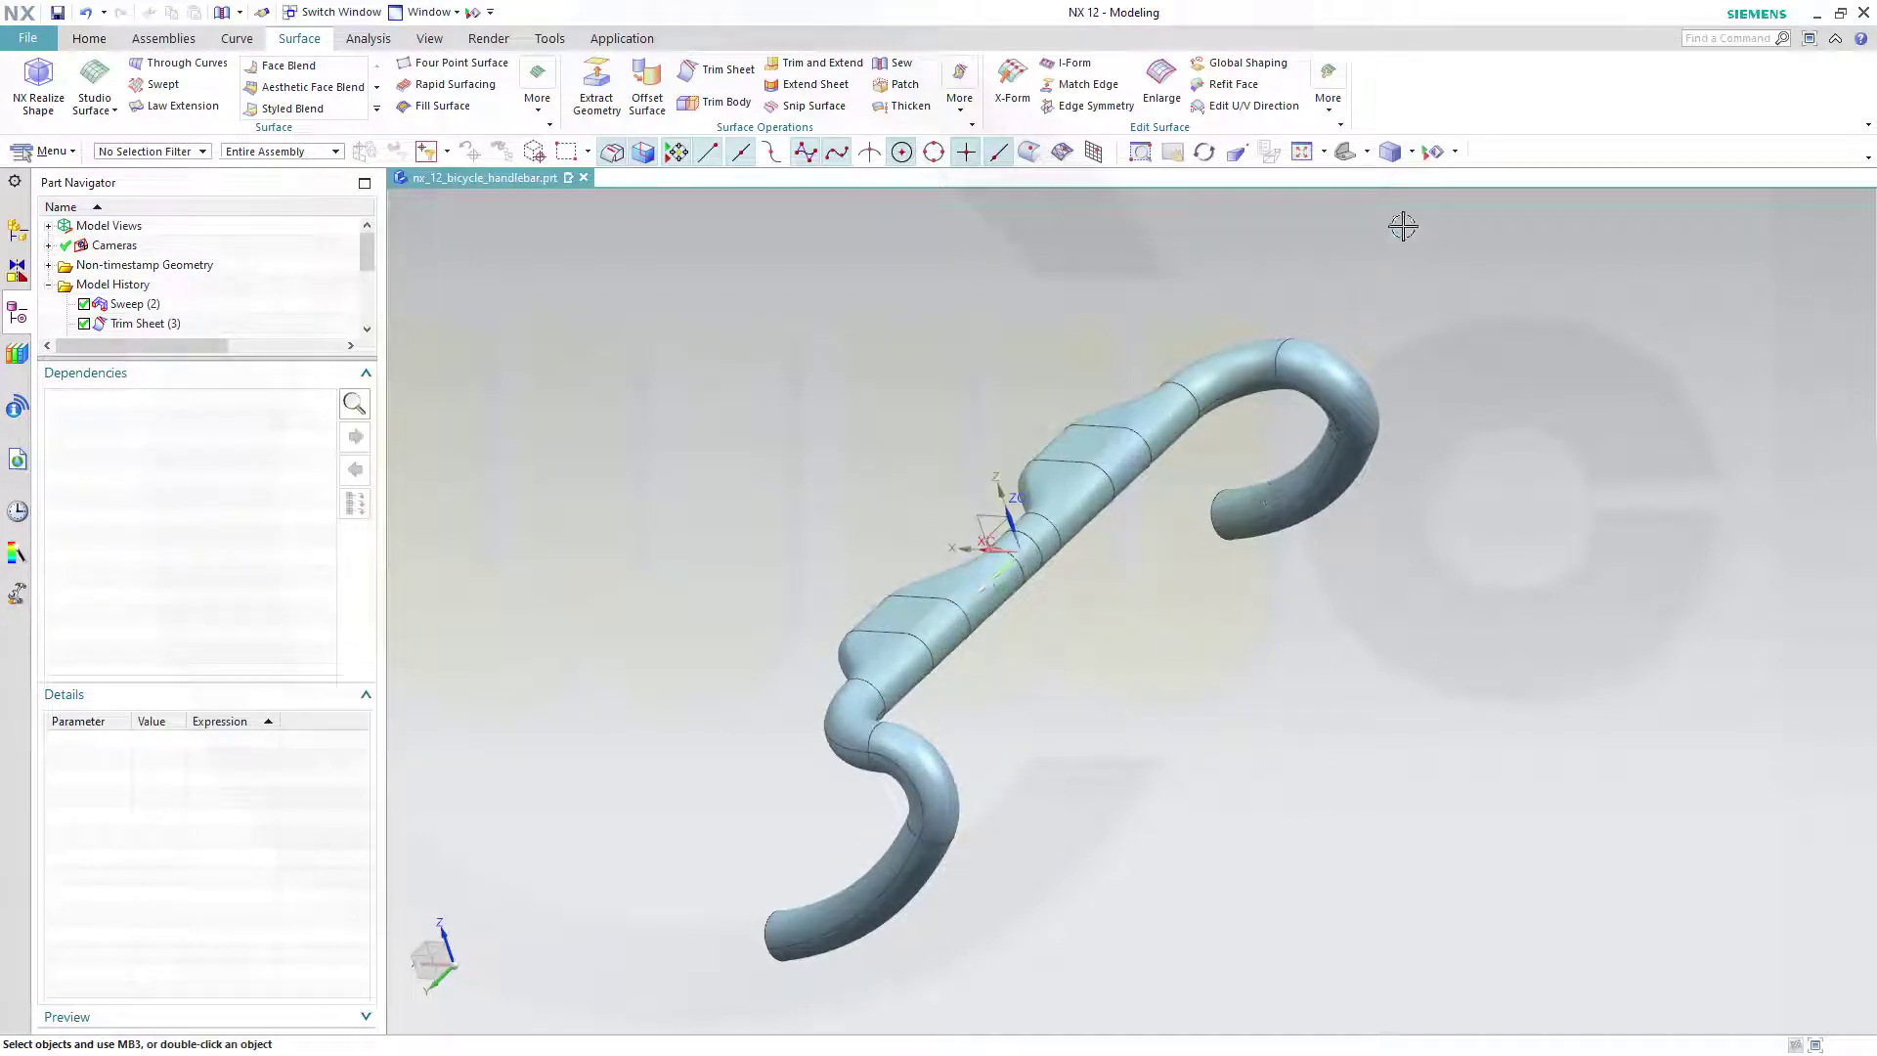
{"action": "left_click", "coordinate": [1411, 153]}
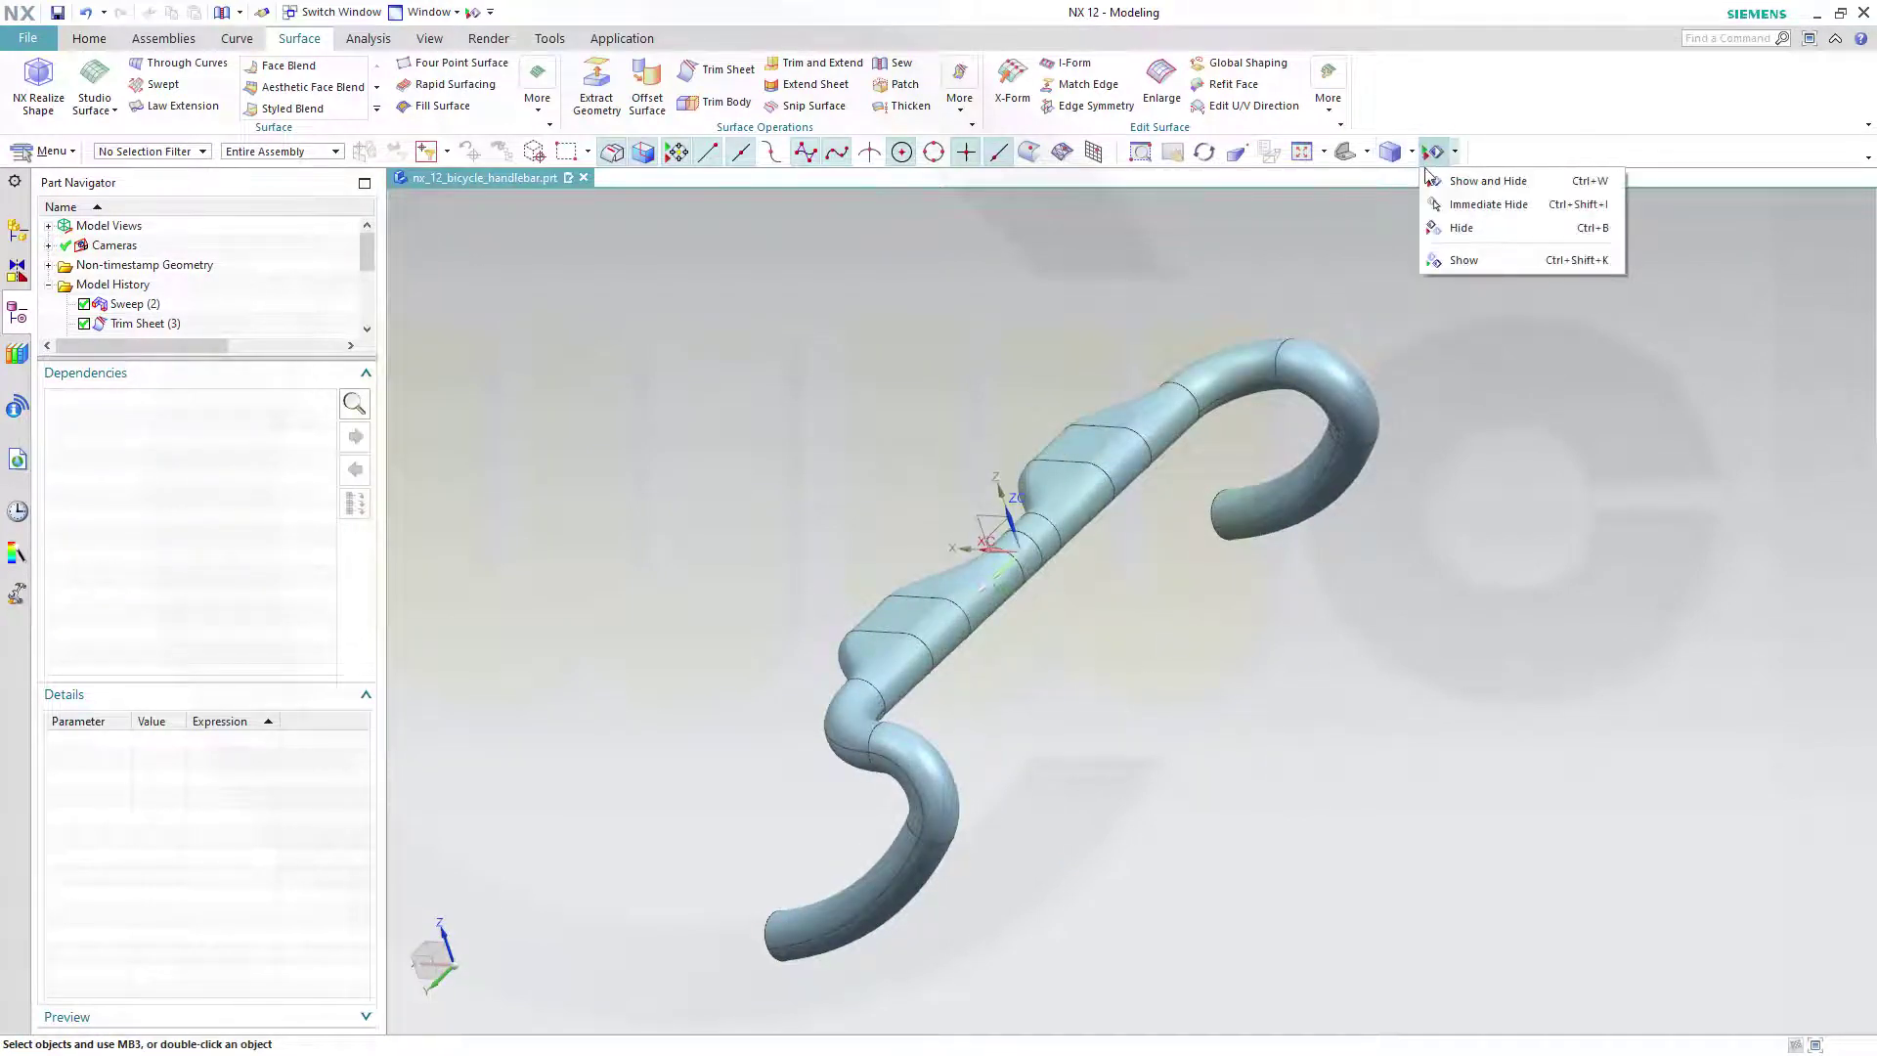
{"action": "left_click", "coordinate": [1413, 157]}
{"action": "left_click", "coordinate": [1412, 156]}
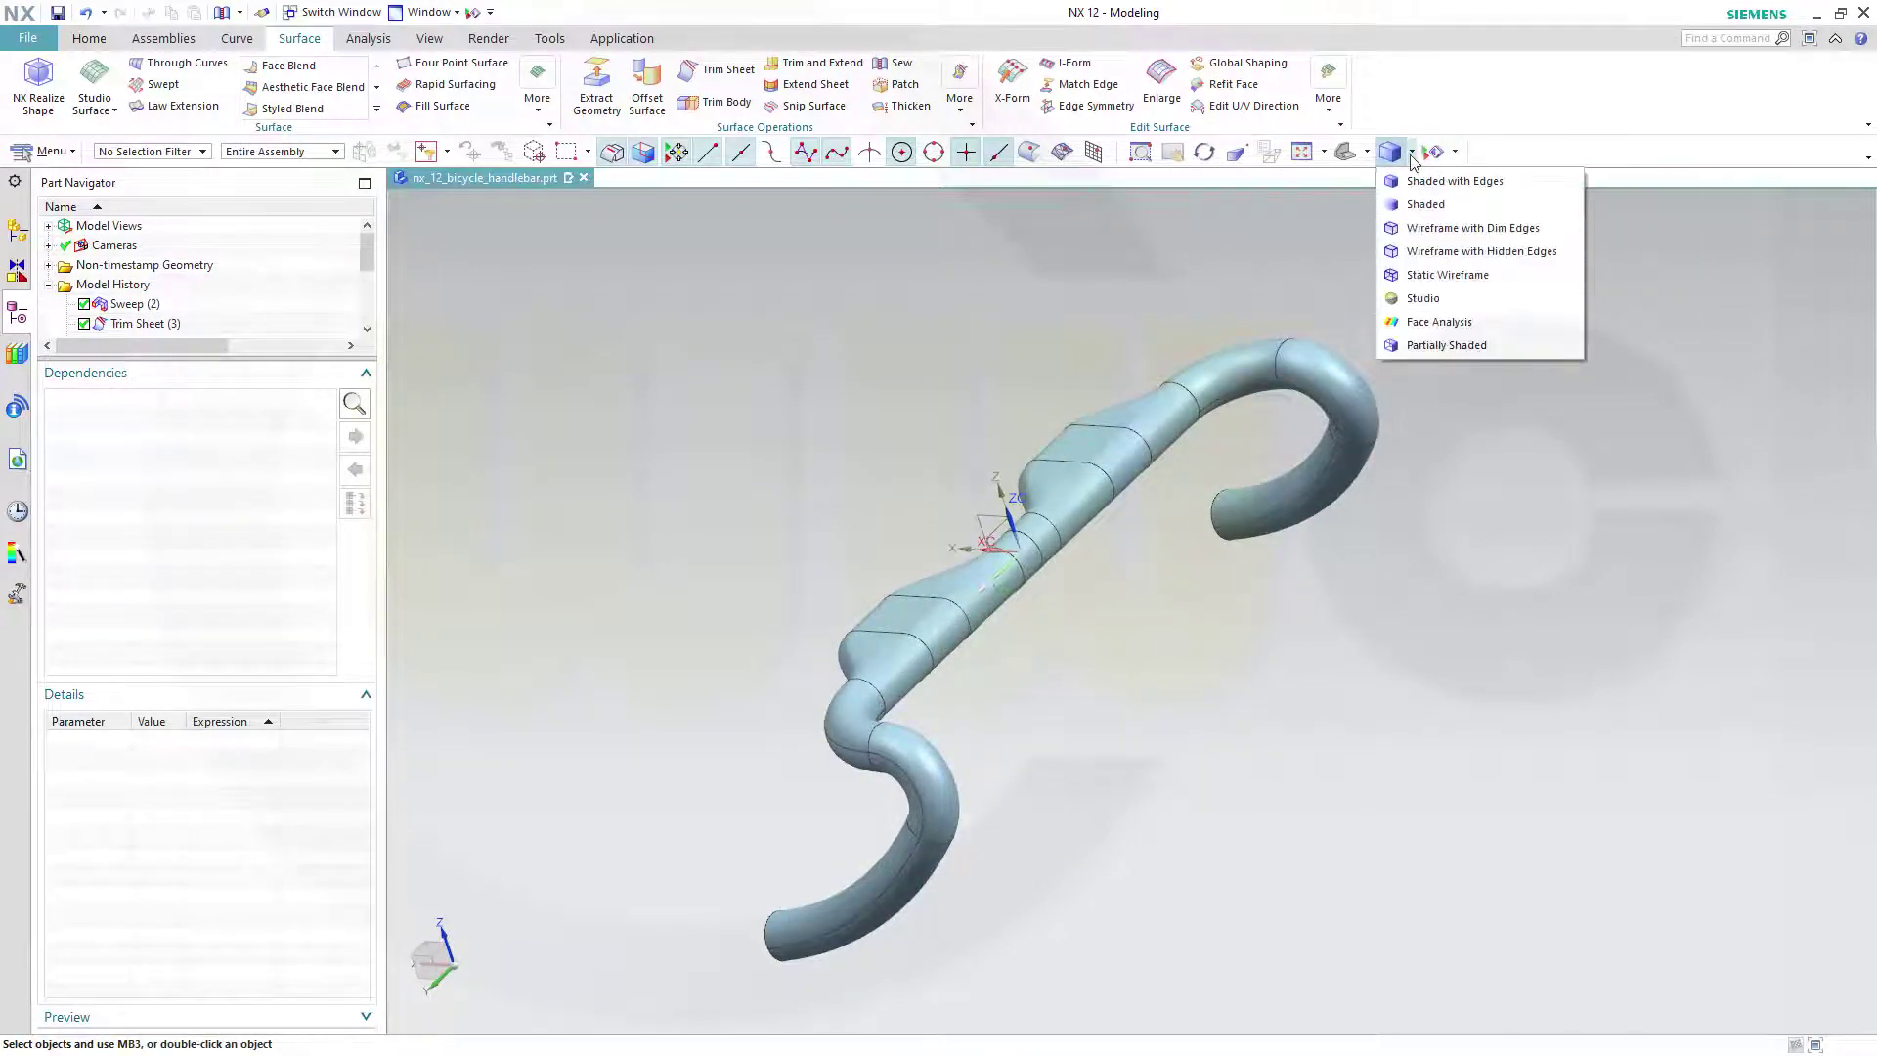
{"action": "left_click", "coordinate": [1424, 206]}
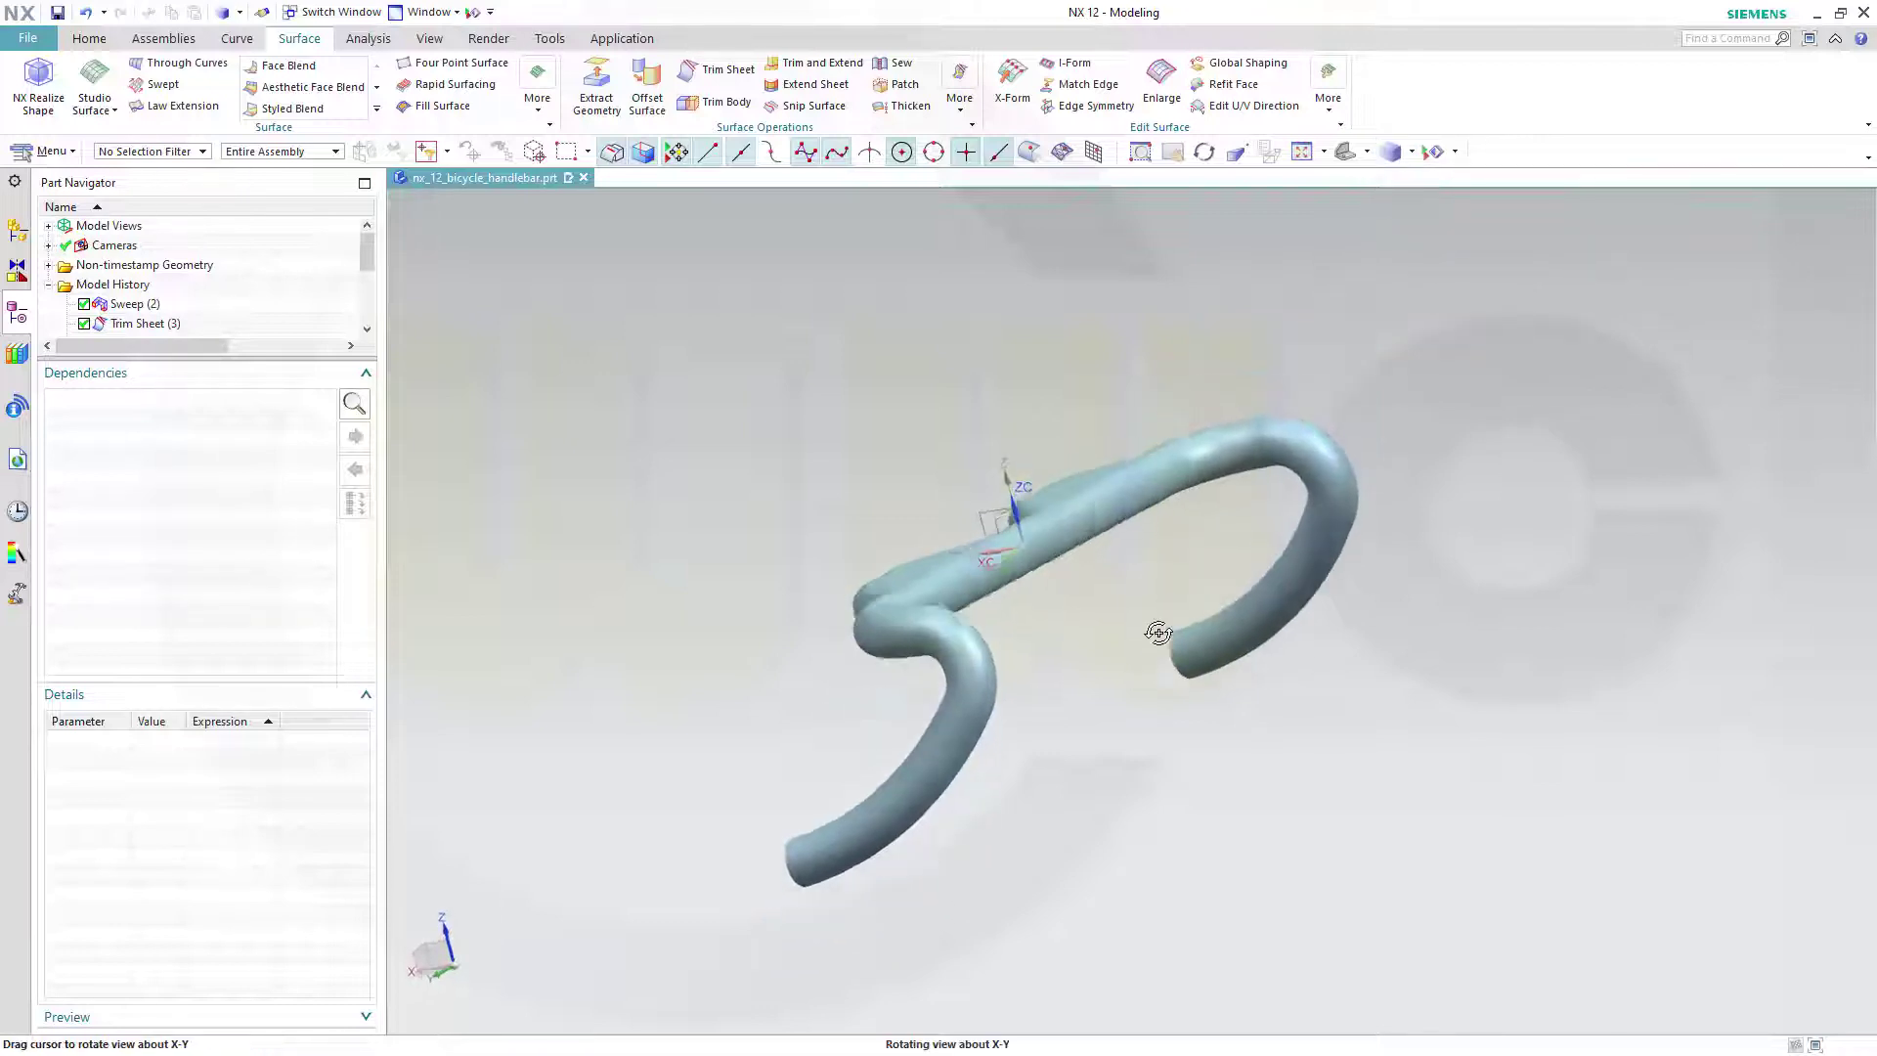